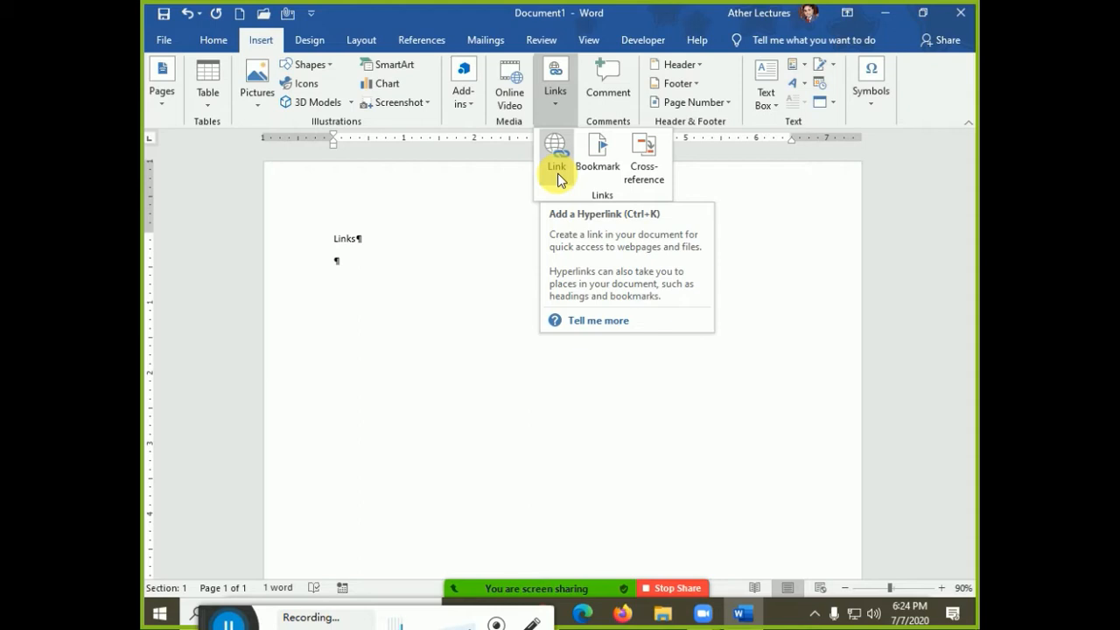
Generate 20 paragraphs of 10 sentences of sample text below 'Links' using =rand(20,10)
left_click(377, 273)
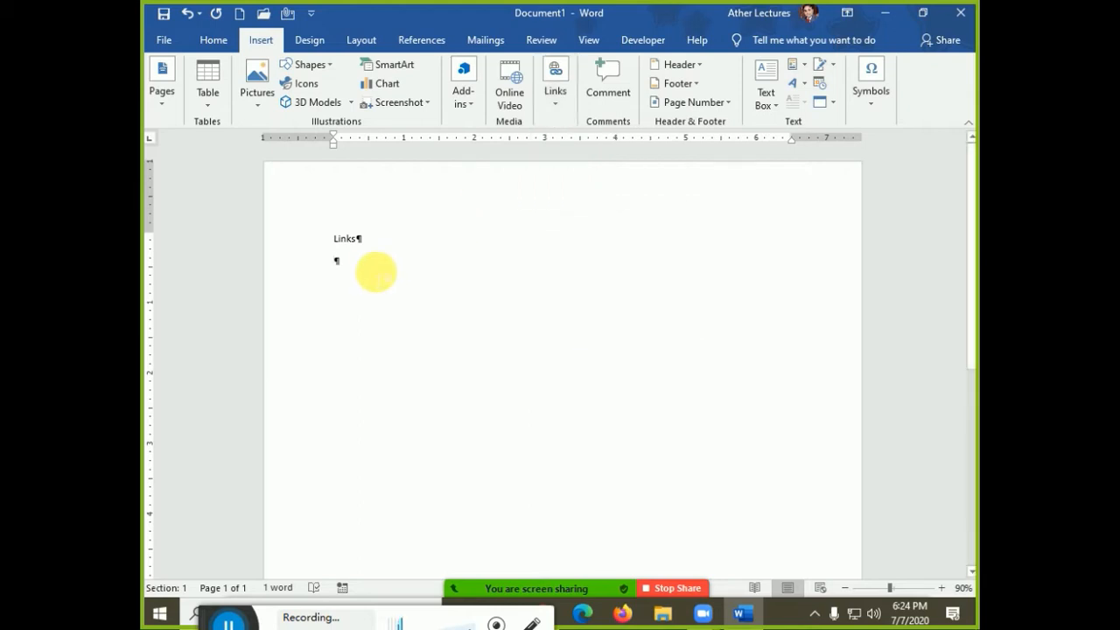
type("=ran")
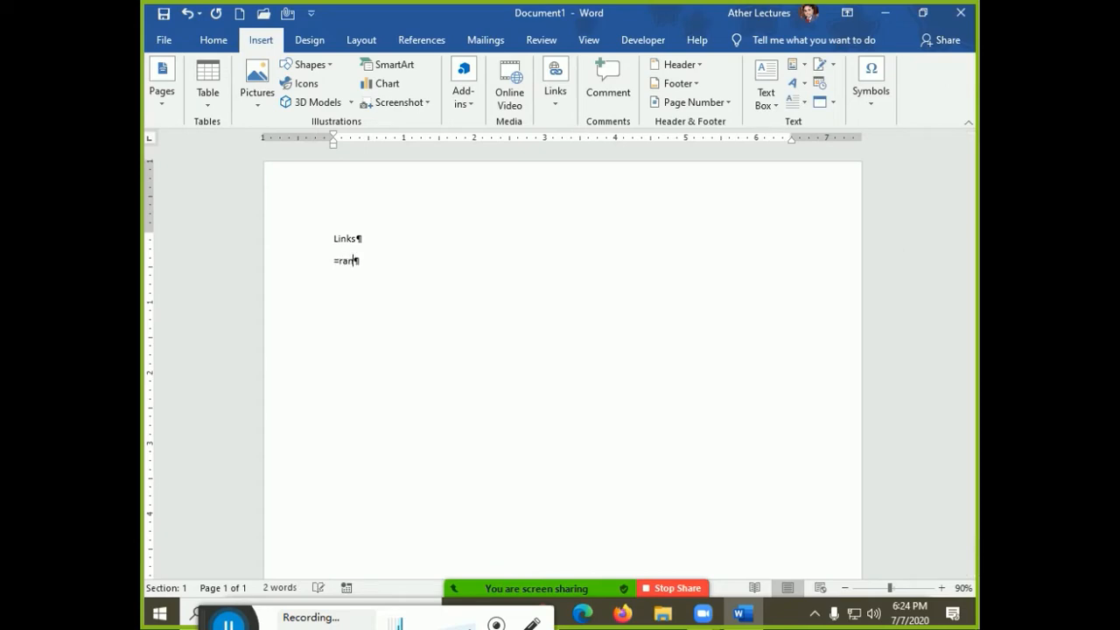
type("d(20,10)")
key("Return")
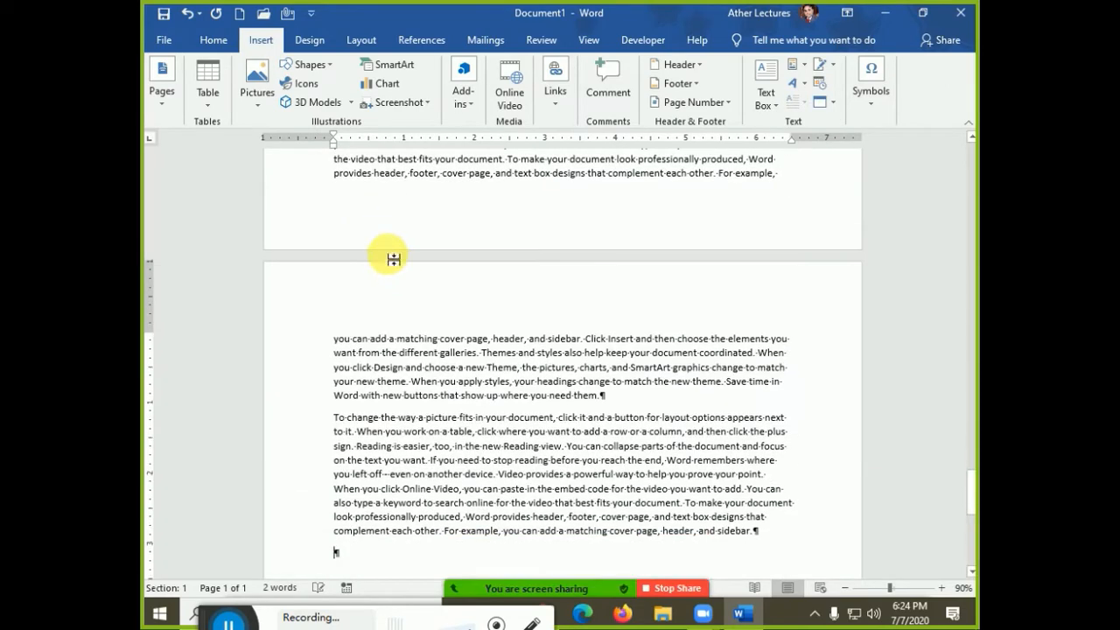
left_click_drag(972, 492, 968, 98)
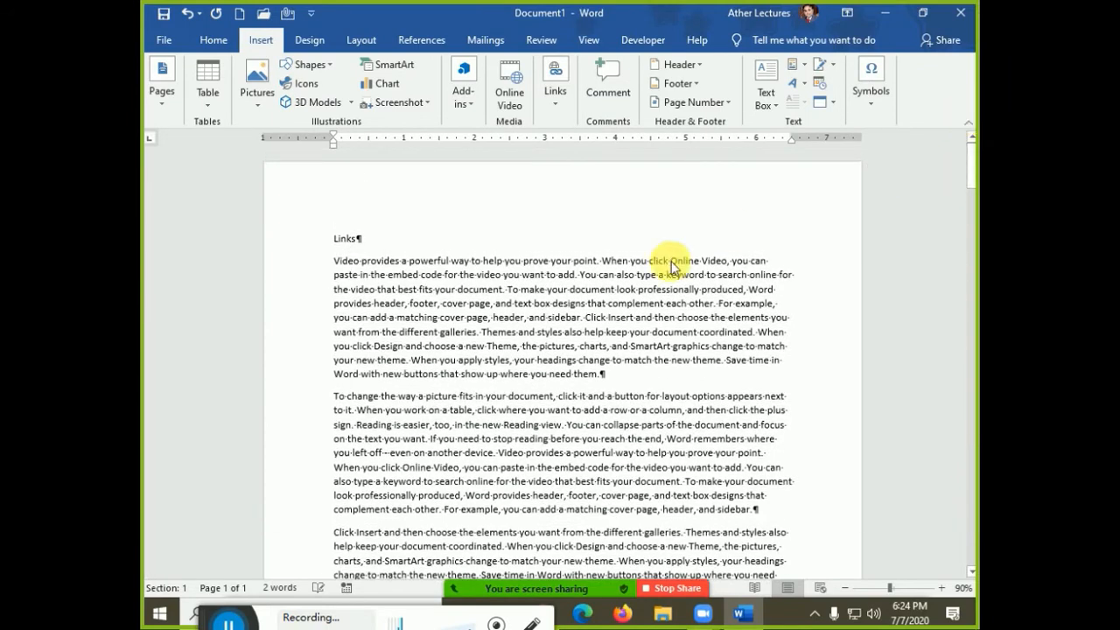
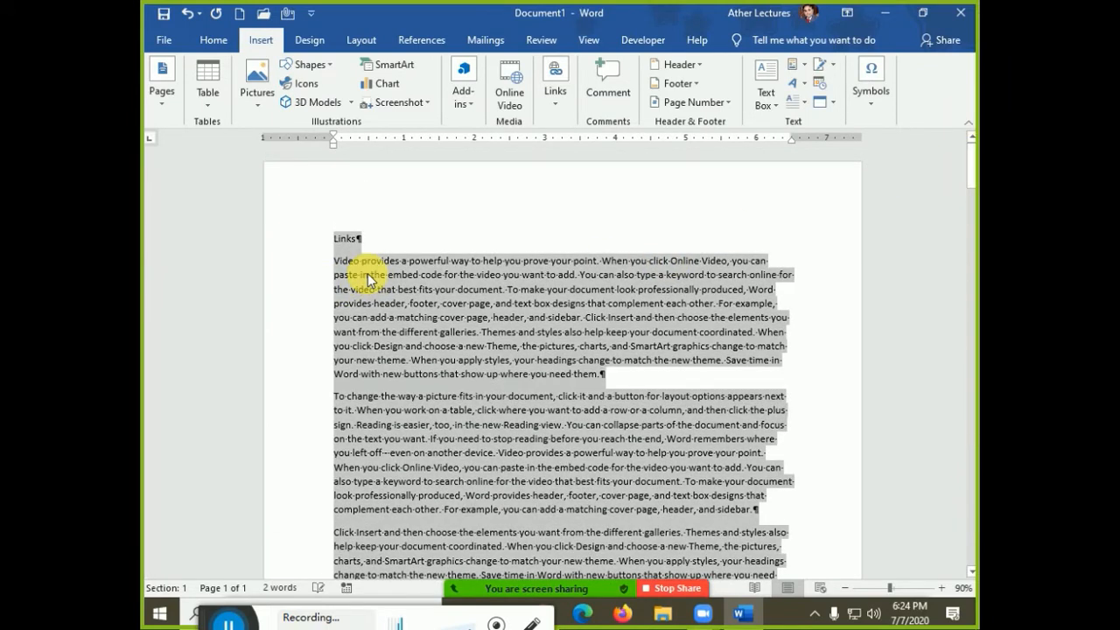
Justify the body text, add blank lines, rename the heading 'Links' to 'Link' and hide formatting marks
key("ctrl+j")
left_click(381, 238)
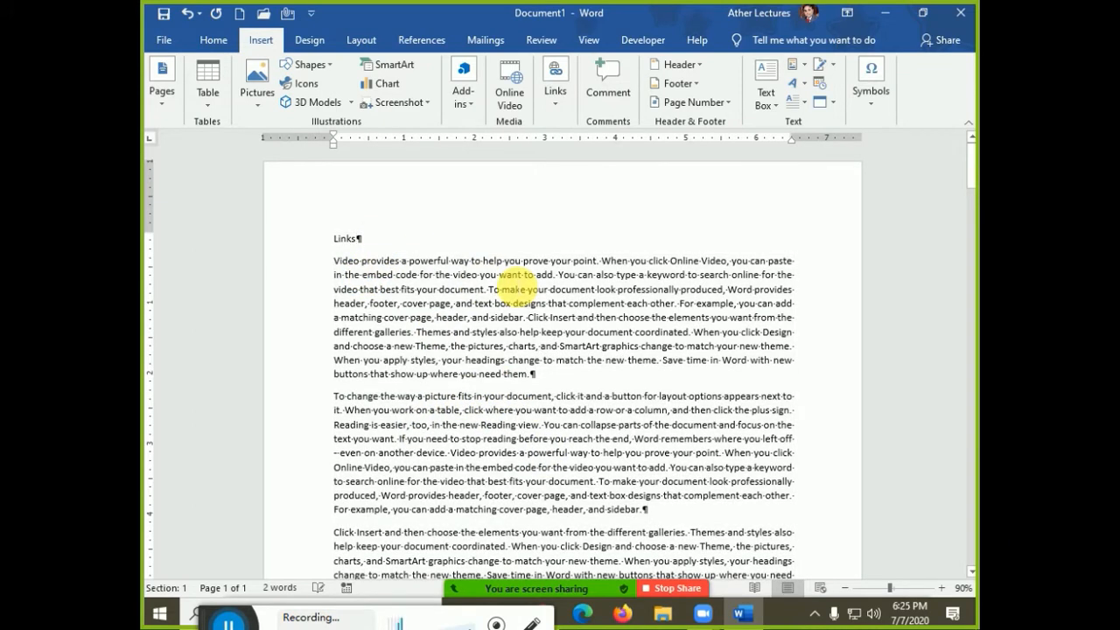
key("Return")
key("Return")
key("Return")
key("Up")
key("Up")
key("Up")
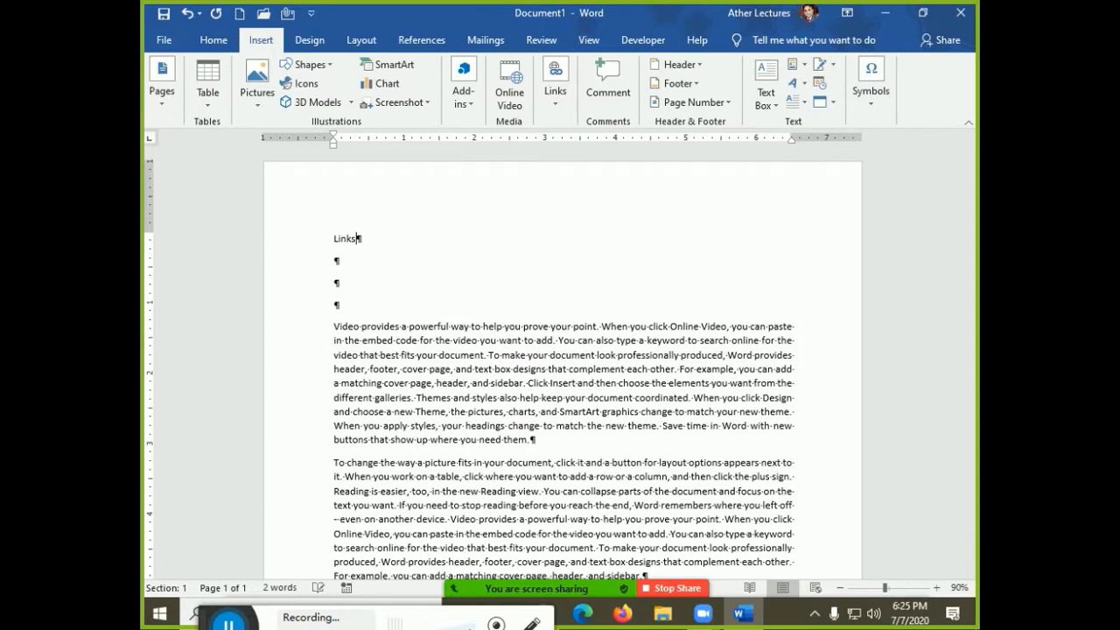
key("BackSpace")
key("Return")
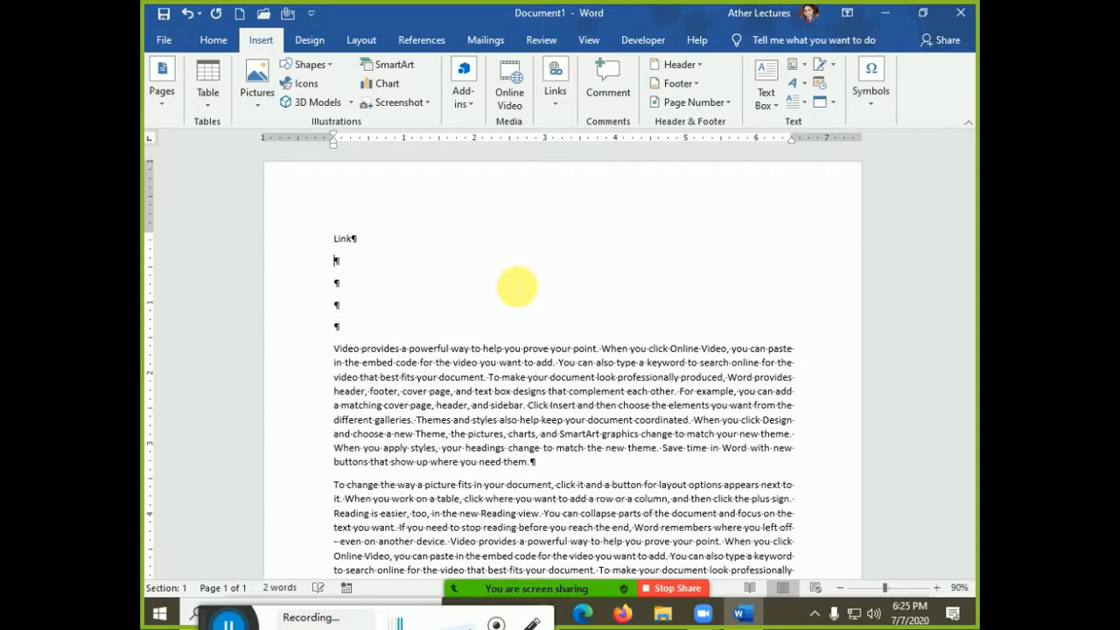
key("ctrl+shift+8")
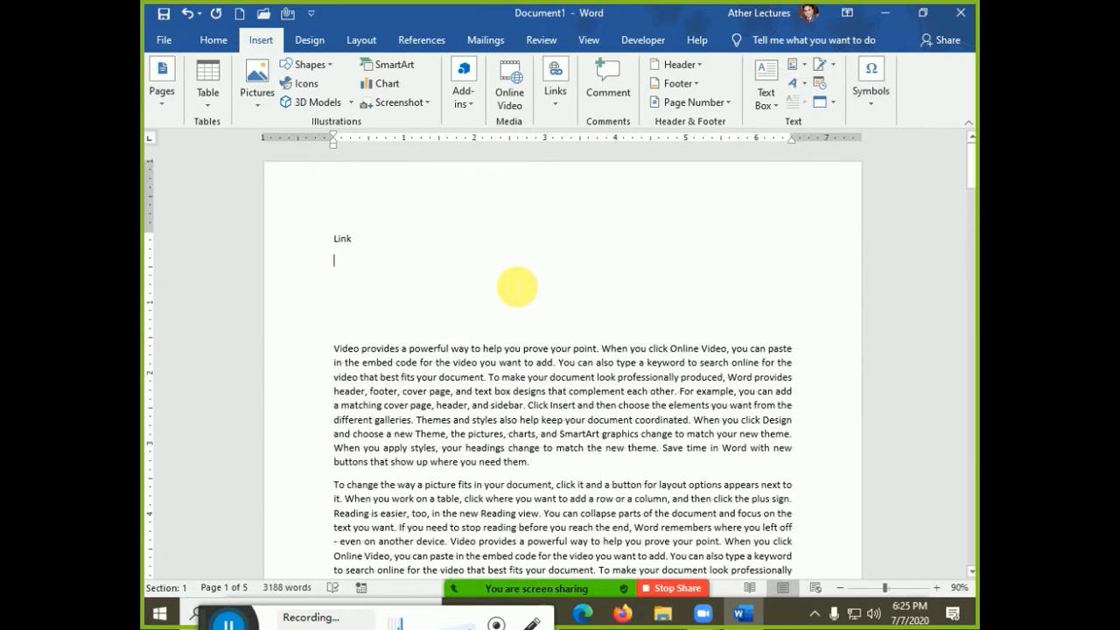
Type the line '1. Create link with existing object' under Link
type("1")
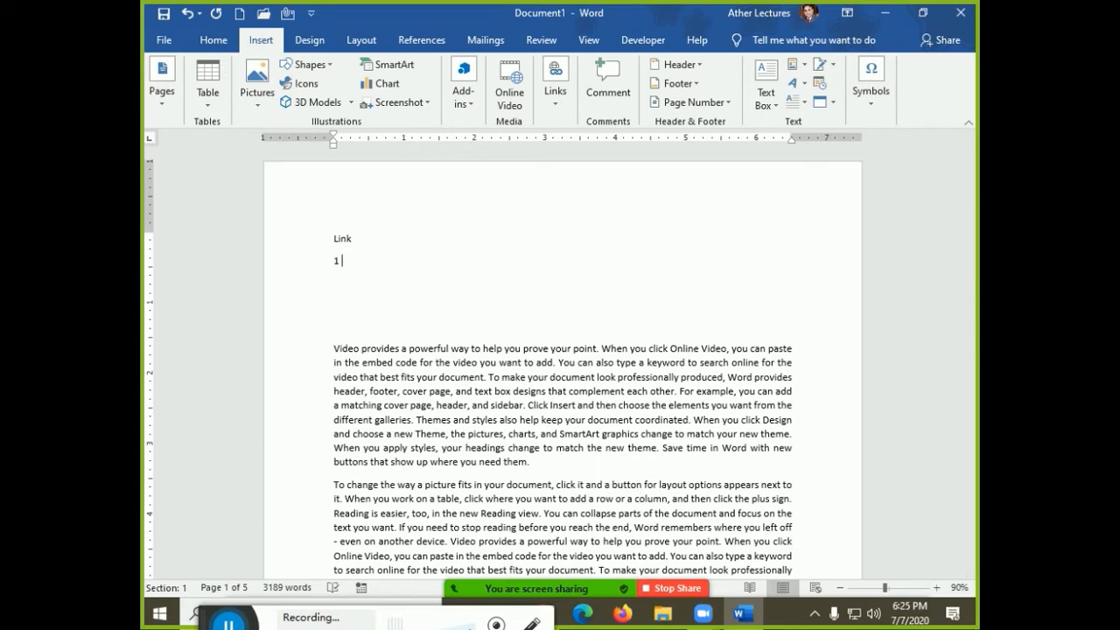
type(" Create link with existing obje")
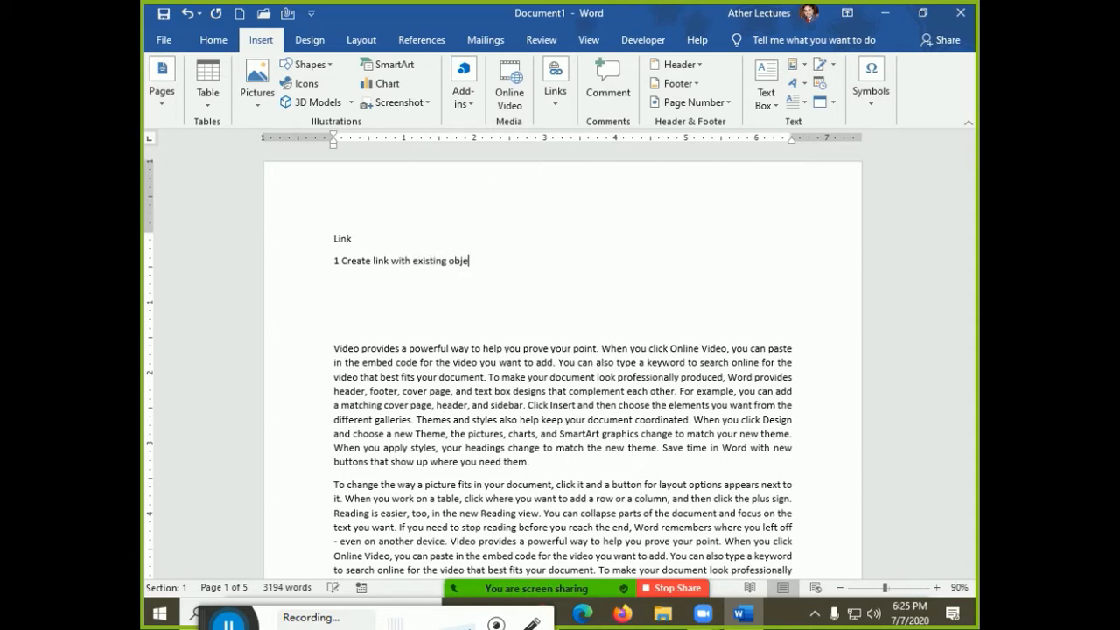
type("ct")
key("Return")
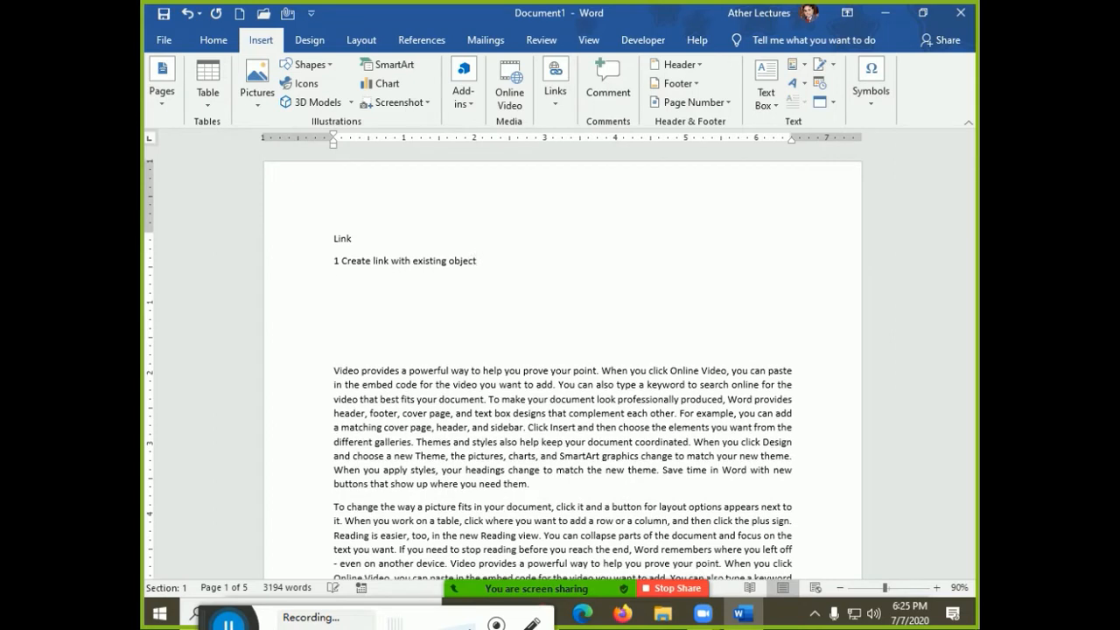
key("Up")
key("Right")
type(".")
key("Down")
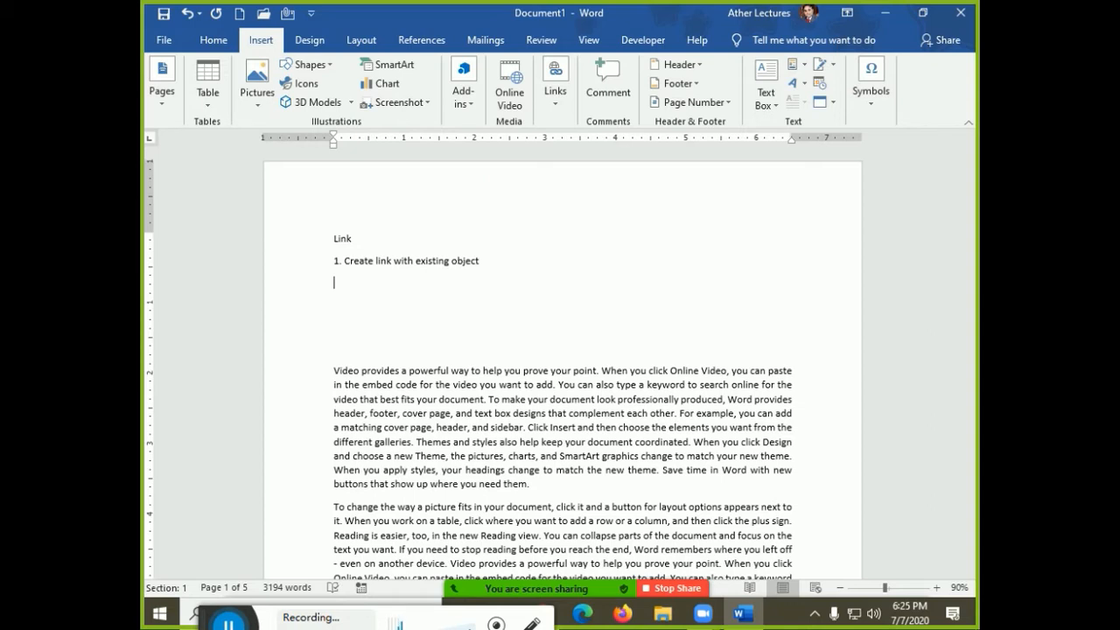
Add 'Google.com' on the next line, then minimise Word to show the desktop
type("got")
key("BackSpace")
key("BackSpace")
type("oogle.com")
key("Return")
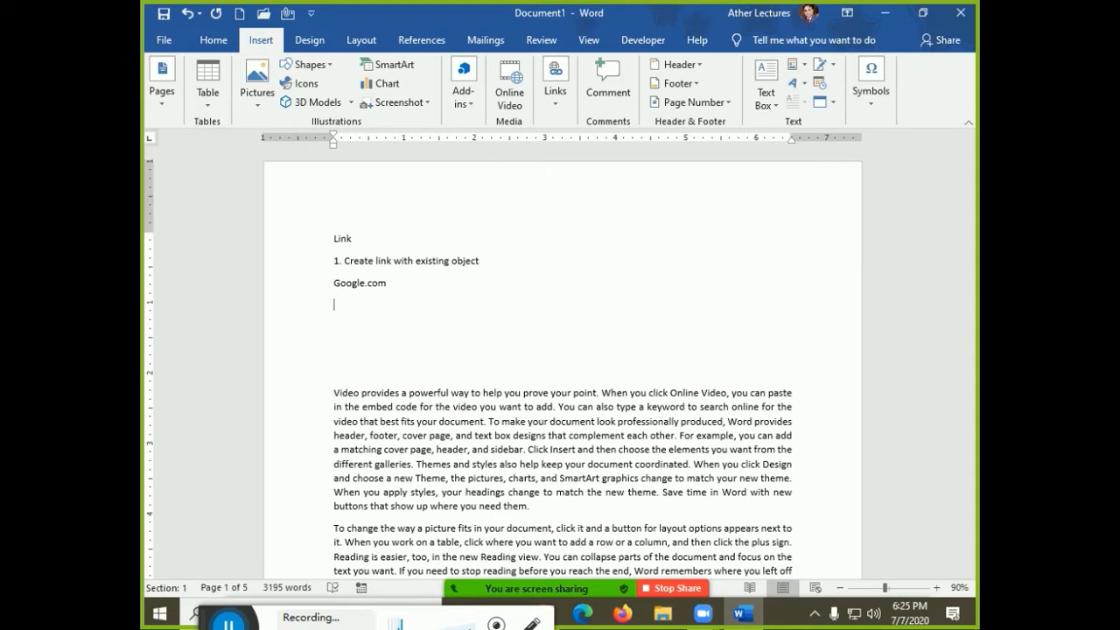
key("super+d")
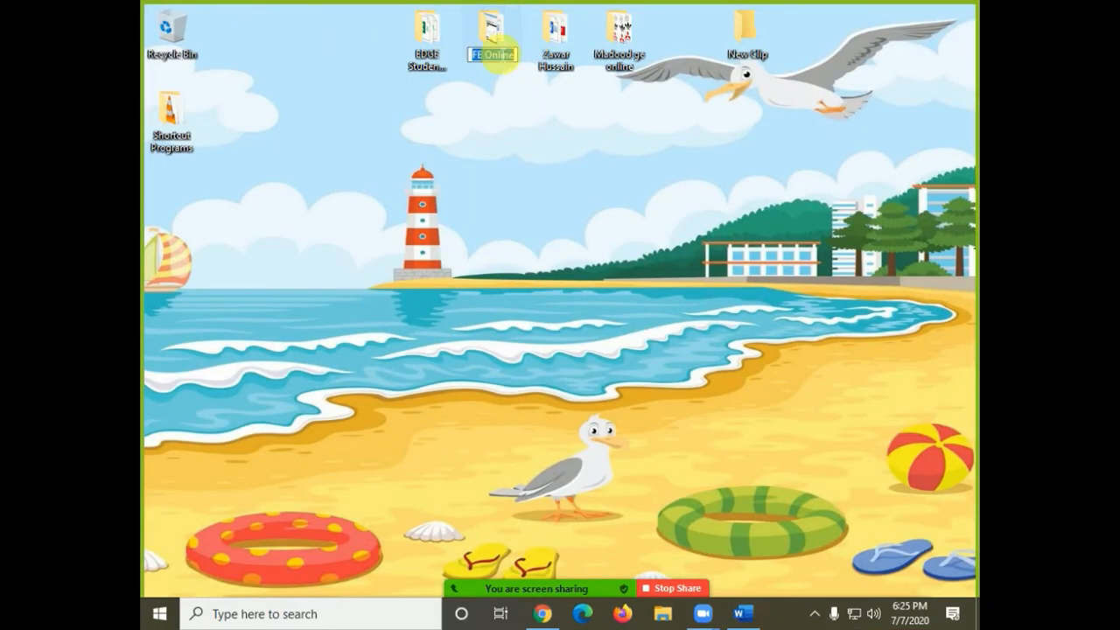
Open and maximise the FE Online desktop folder, select APPLICATION FORM.docx, then return to Word
double_click(496, 53)
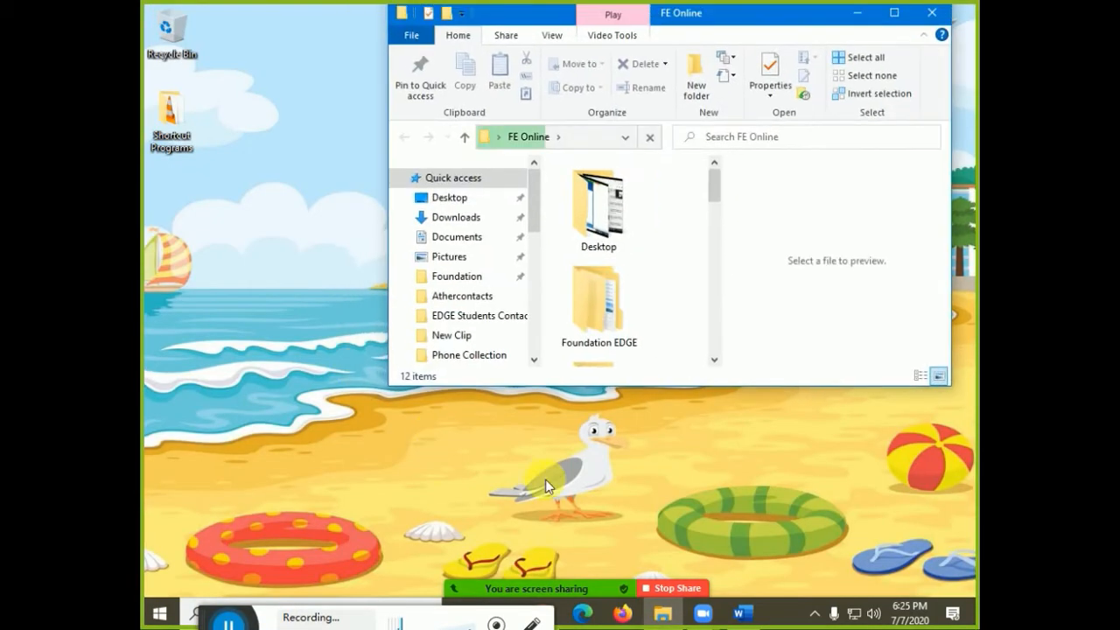
double_click(730, 21)
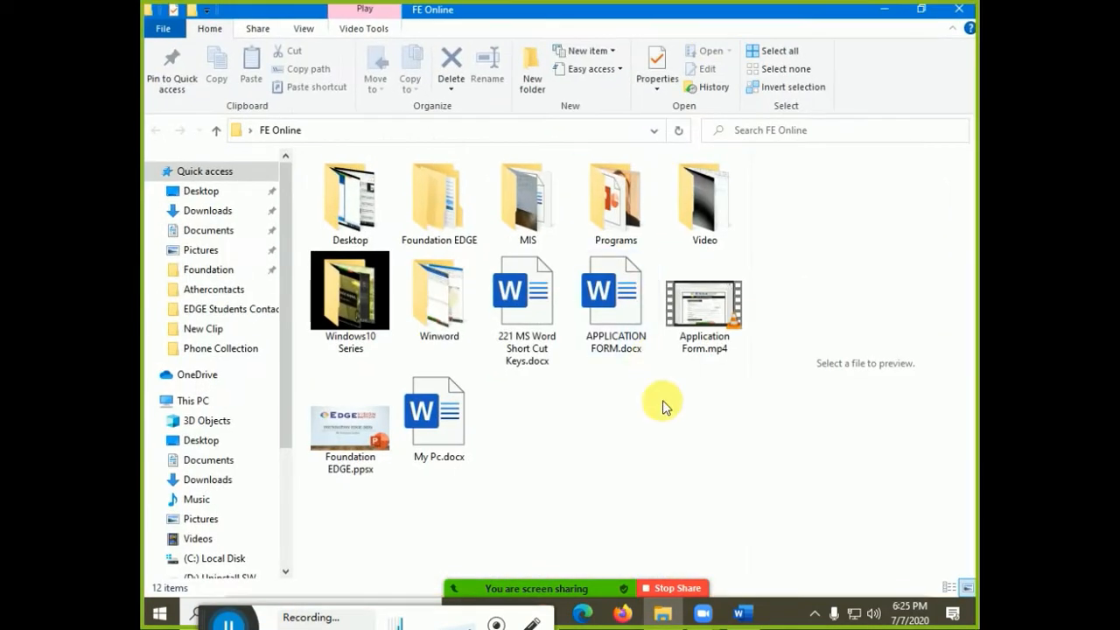
left_click(604, 350)
left_click(567, 132)
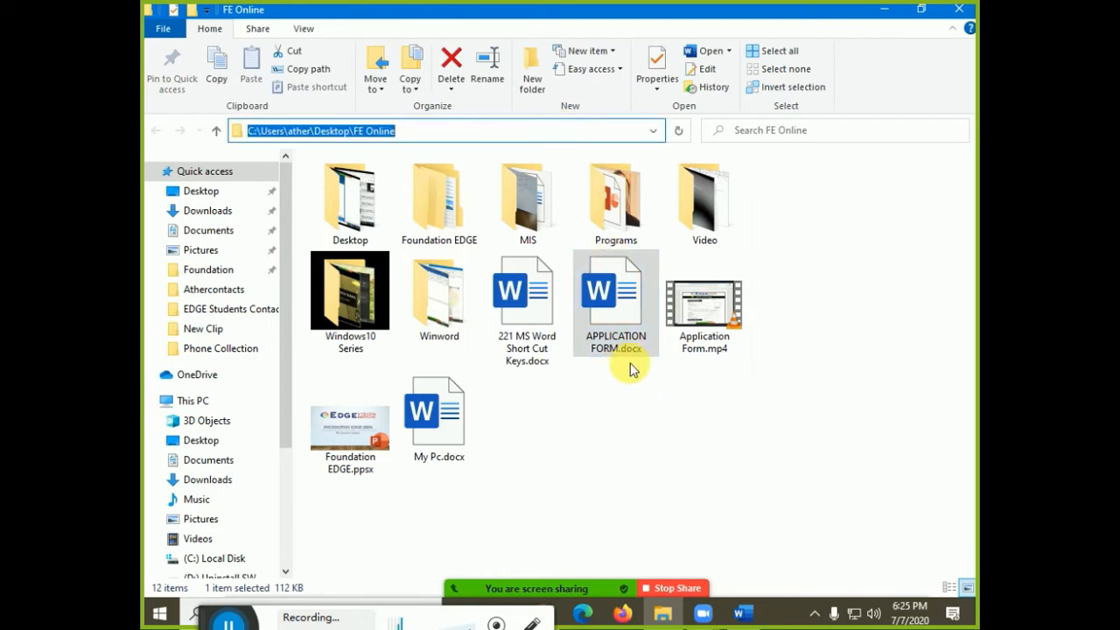
key("alt+Tab")
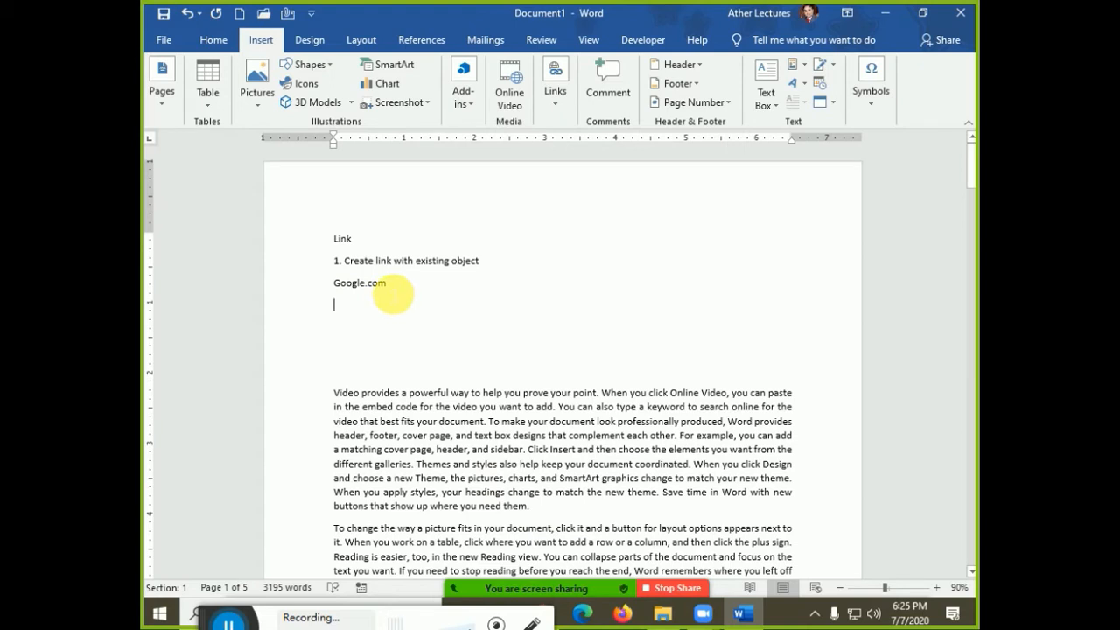
Type 'application form' on the line below Google.com and select it
type("application")
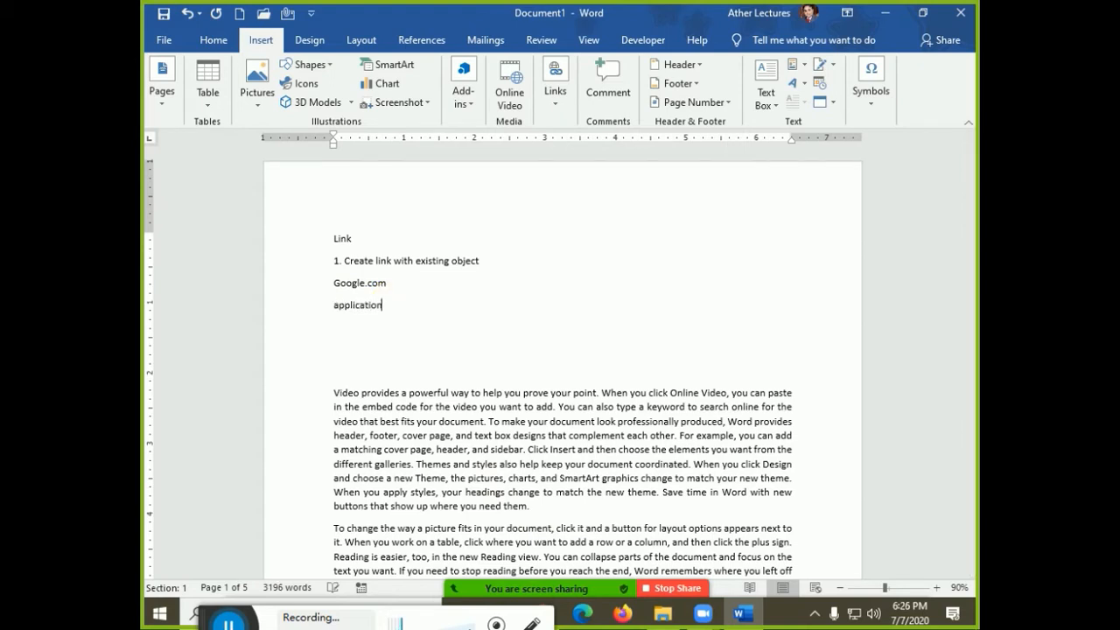
type(" form")
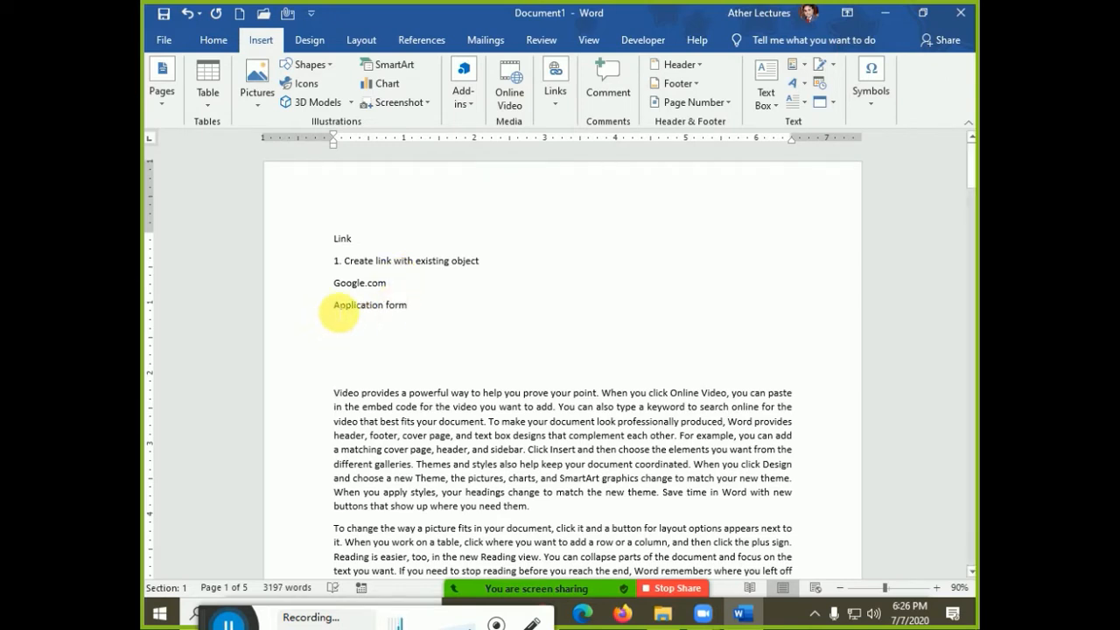
left_click_drag(339, 315, 403, 312)
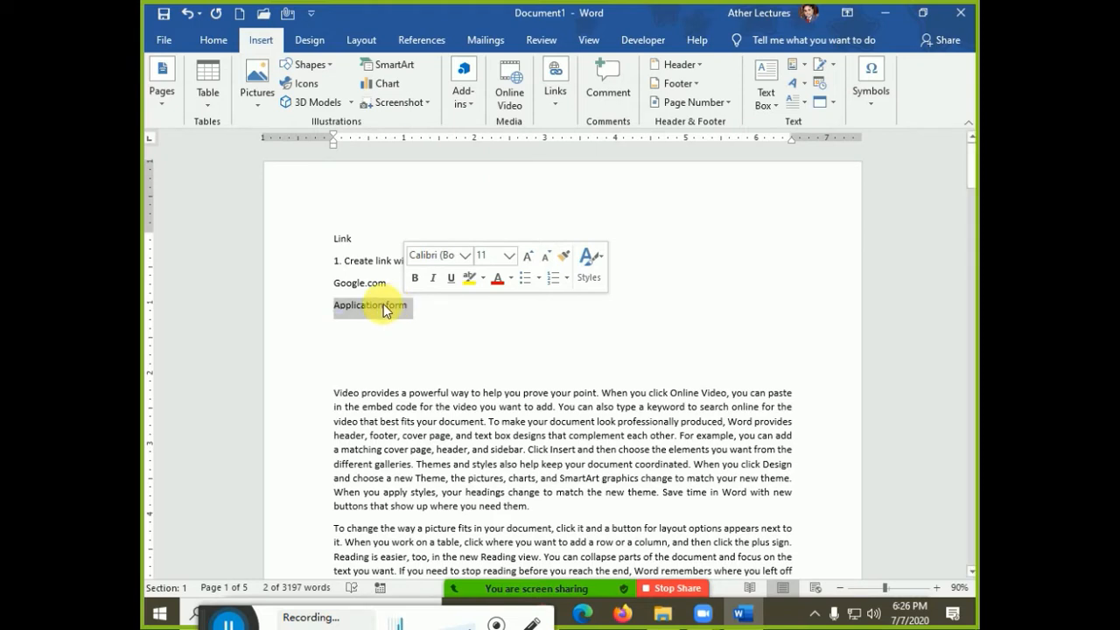
Insert a link on Application form with the pasted Zoom meeting address
left_click(547, 114)
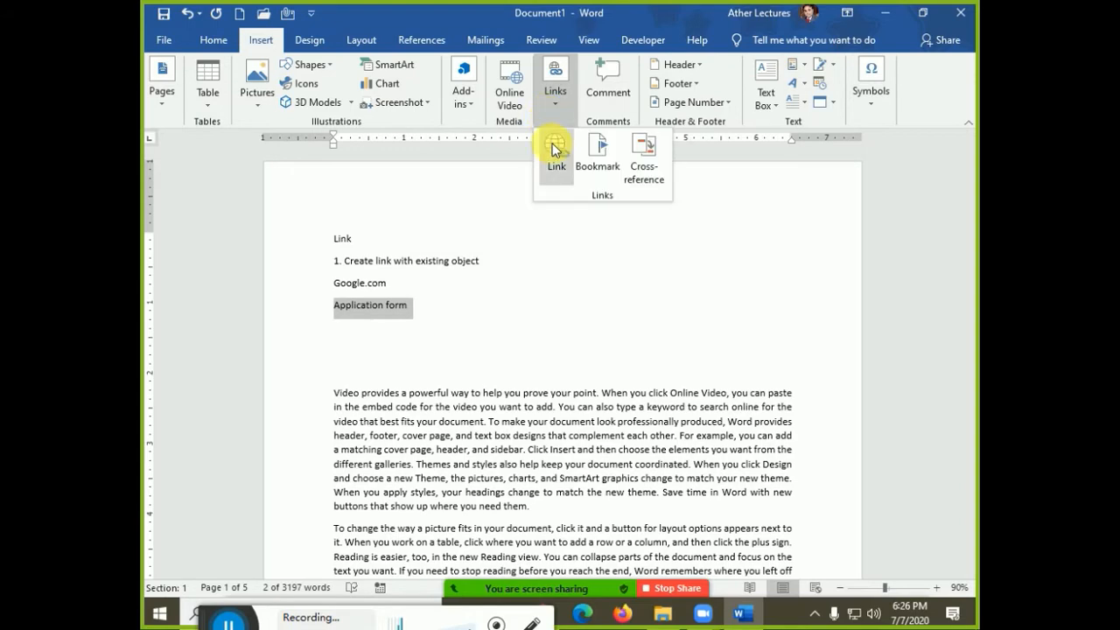
left_click(559, 167)
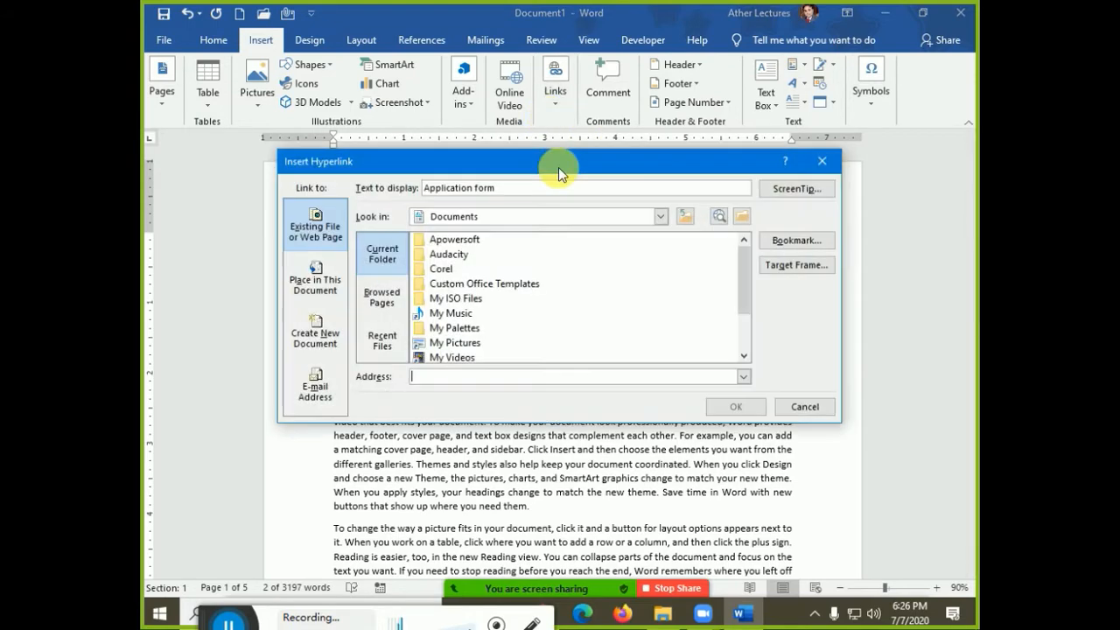
left_click_drag(530, 160, 781, 119)
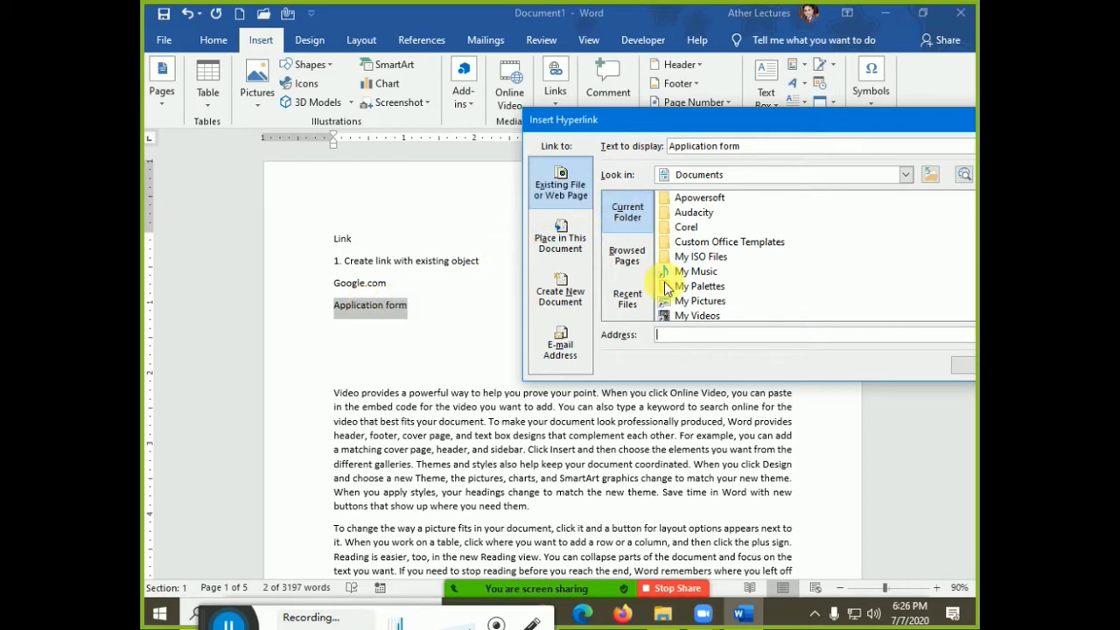
left_click_drag(643, 128, 578, 80)
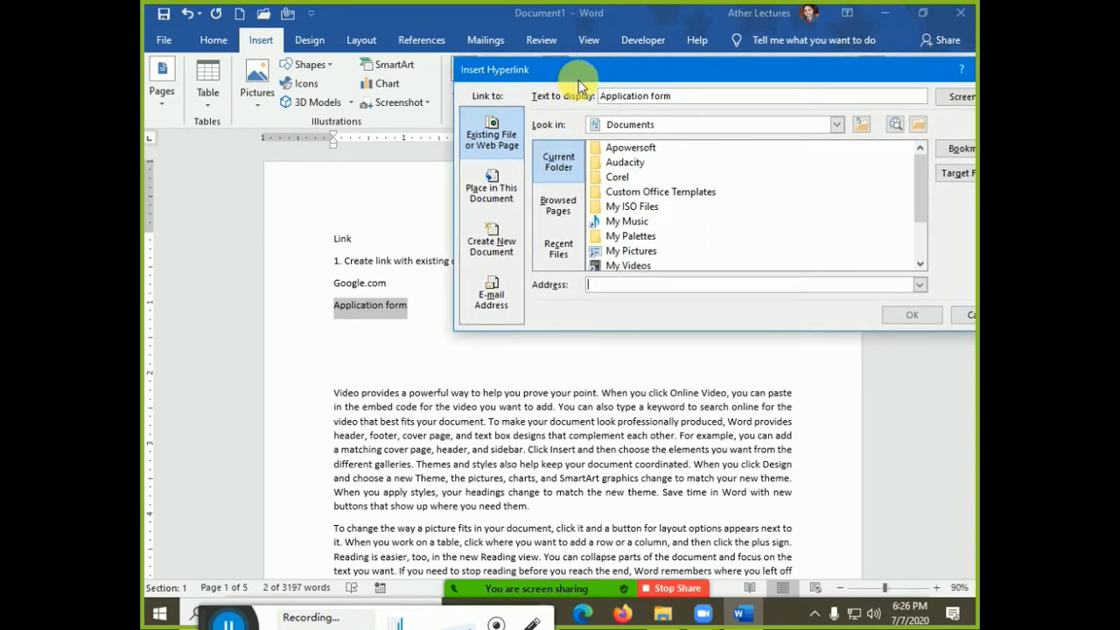
left_click(604, 285)
key("ctrl+v")
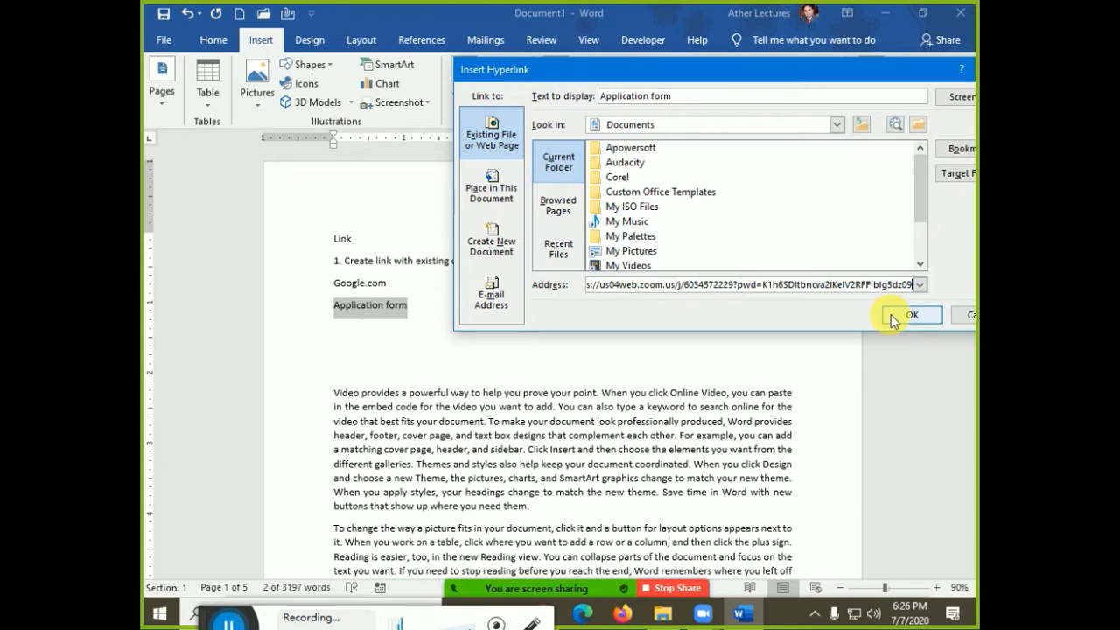
Give the link the ScreenTip 'Click to display application form' and confirm it
left_click_drag(787, 70, 633, 19)
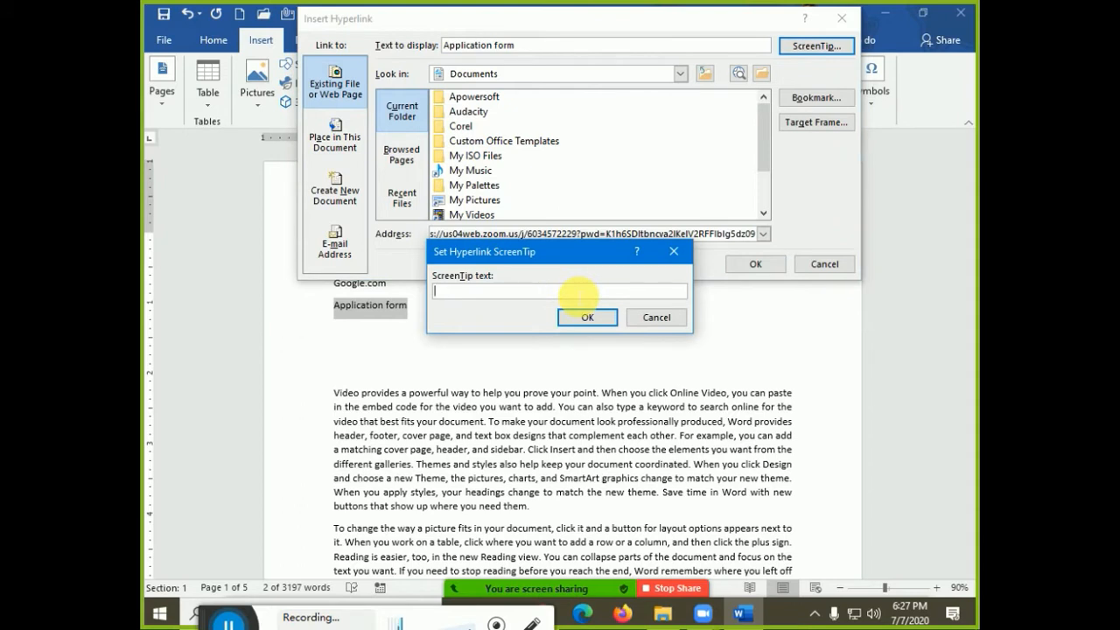
type("Click")
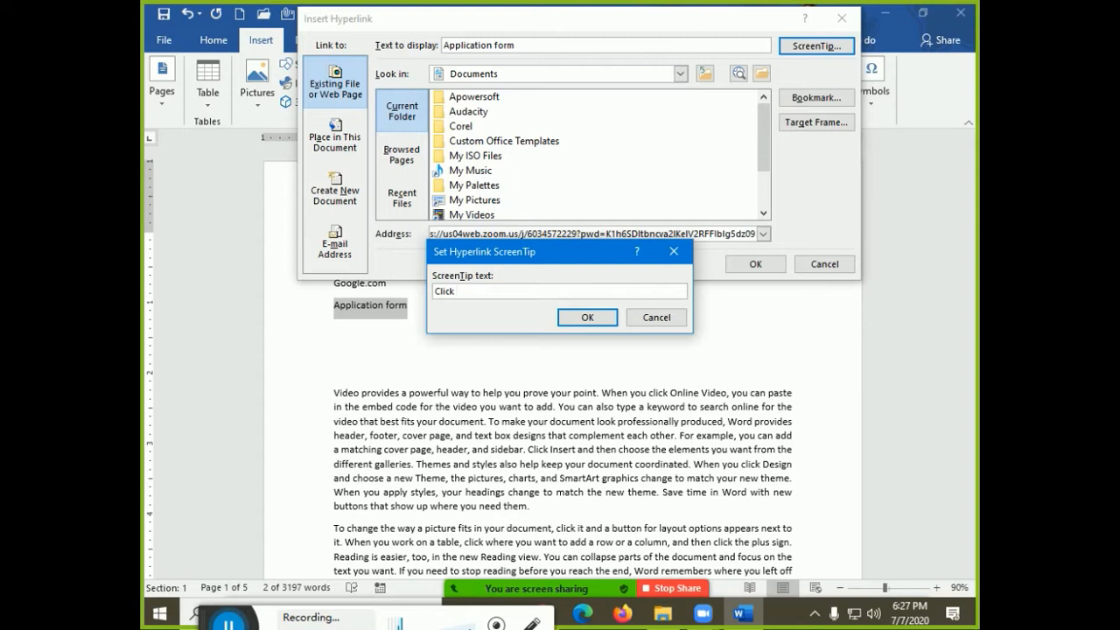
type("to display application form")
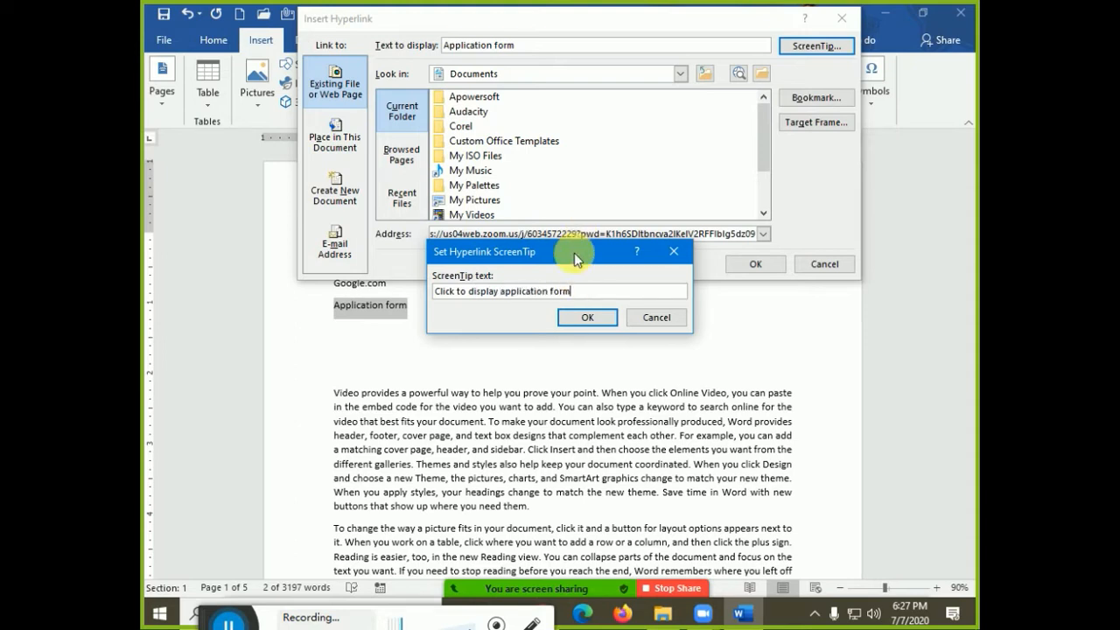
left_click(605, 318)
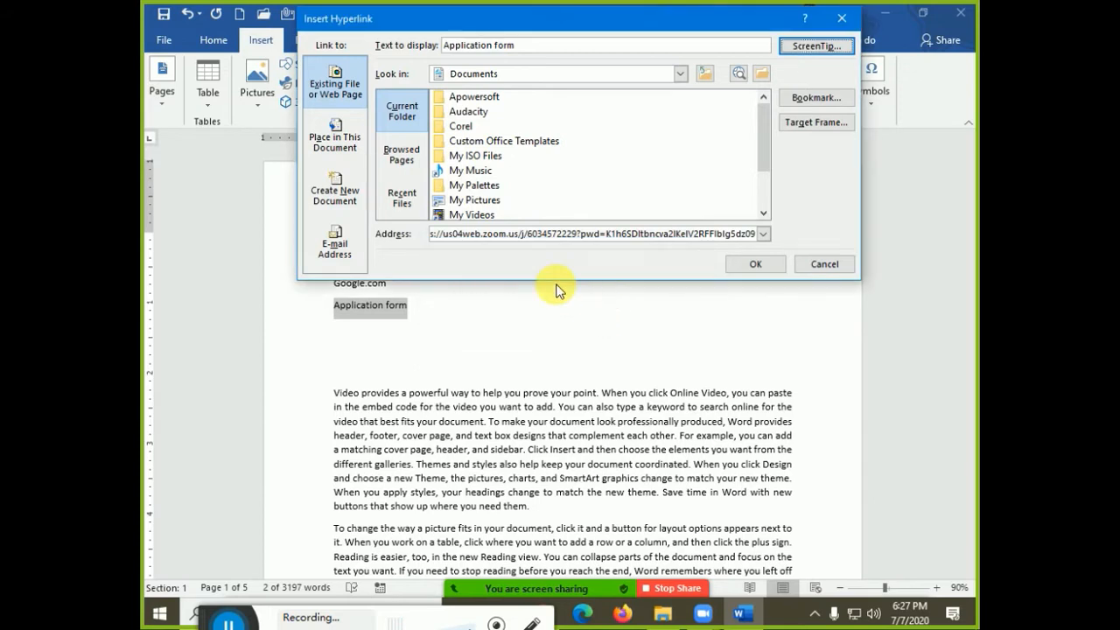
left_click(736, 268)
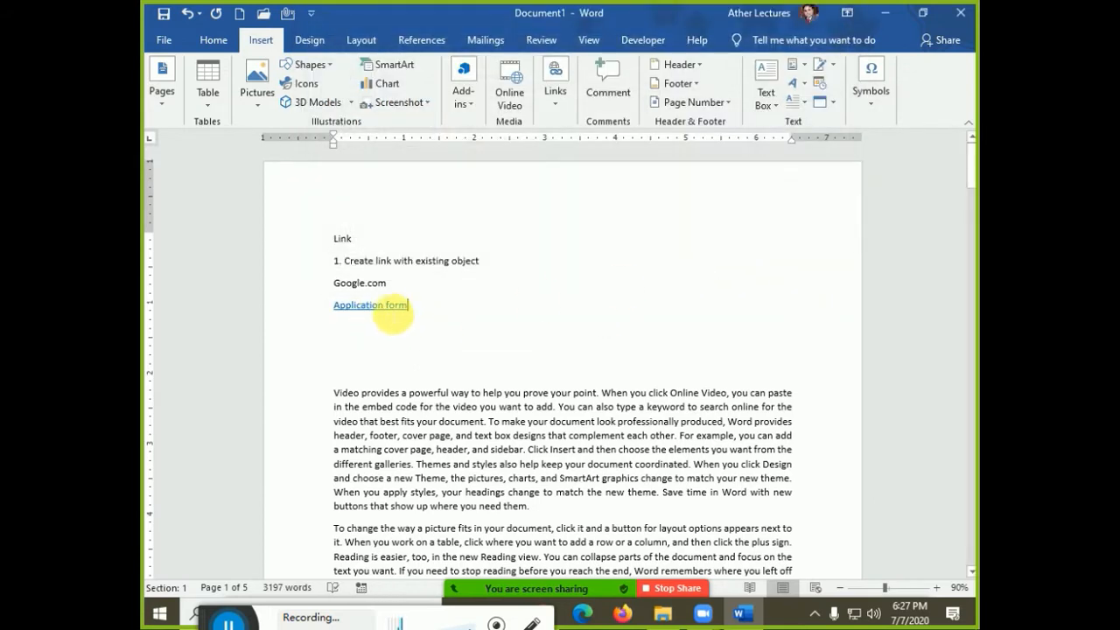
mouse_move(383, 311)
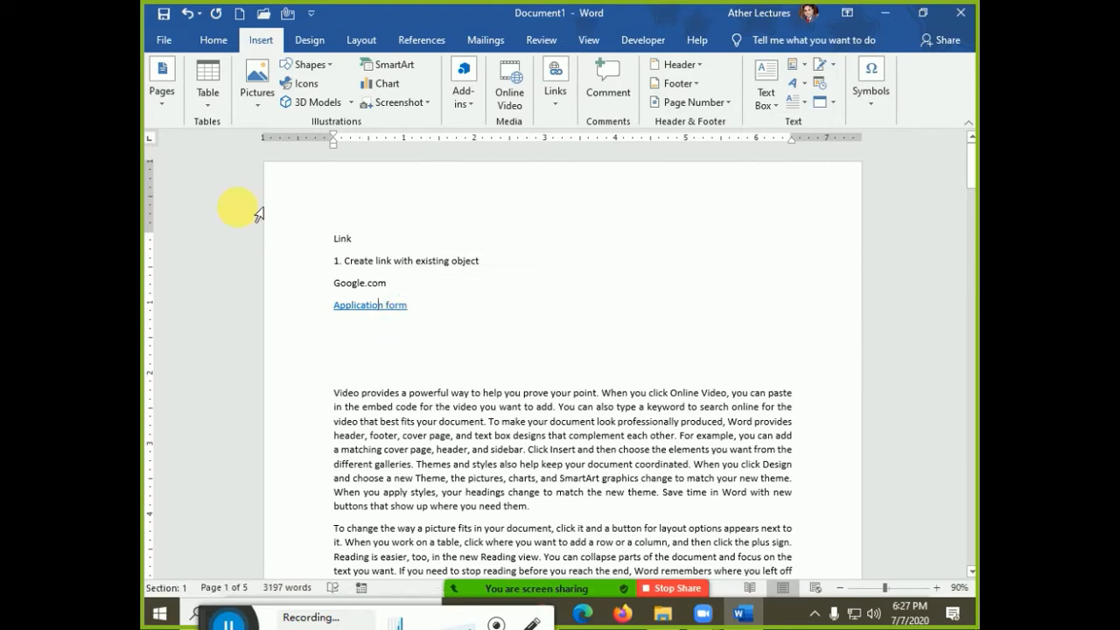
Turn off 'Use CTRL + Click to follow hyperlink' in Word's Advanced options
left_click(169, 45)
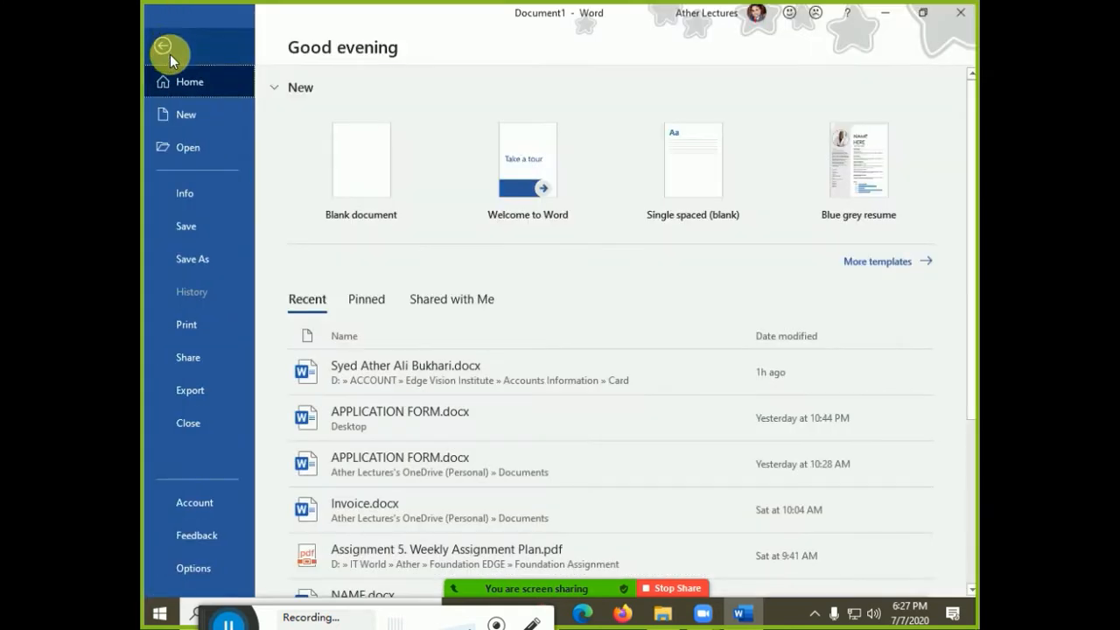
left_click(191, 569)
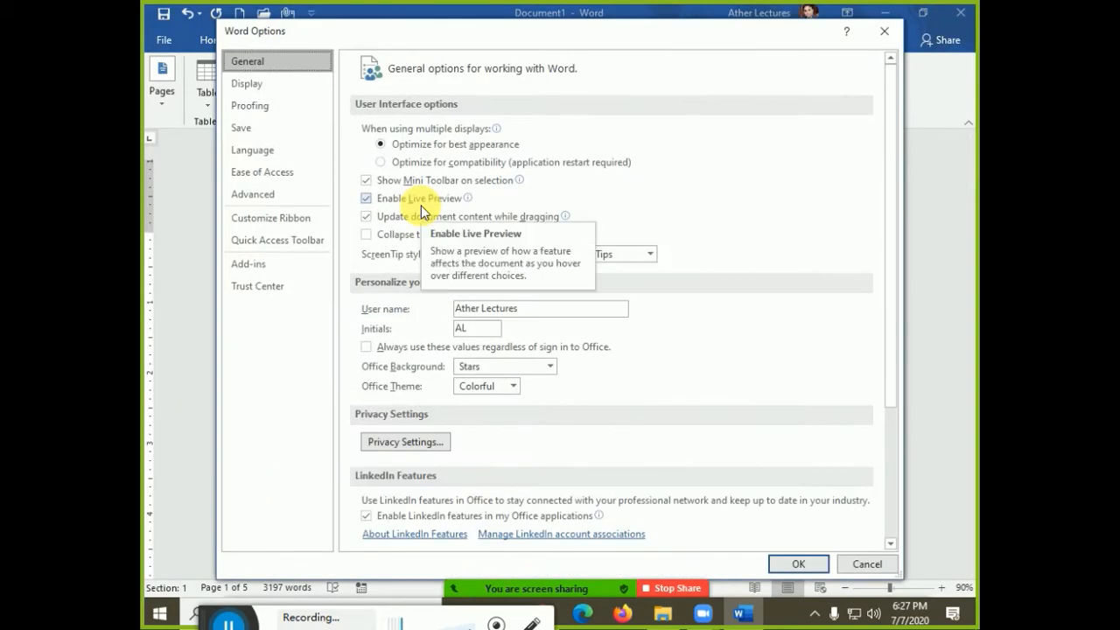
left_click(279, 91)
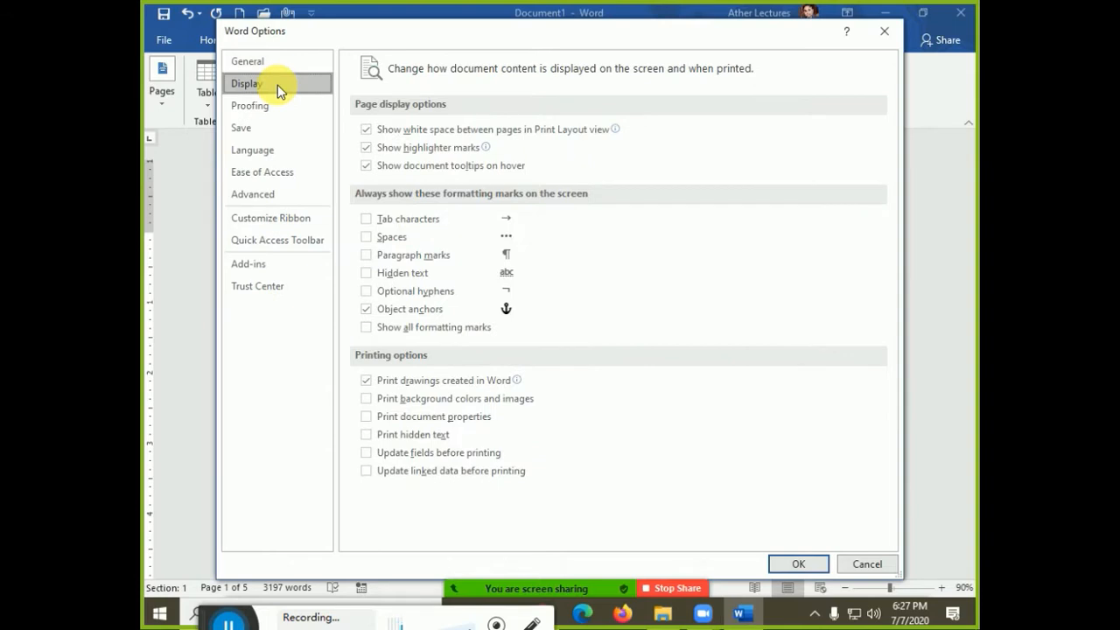
left_click(266, 194)
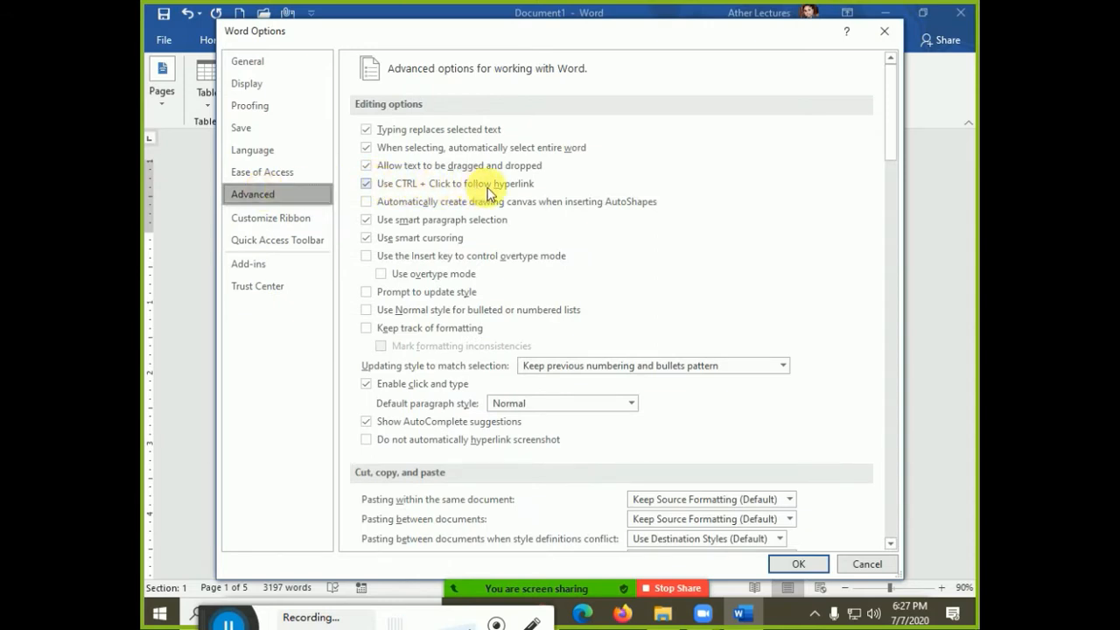
left_click(371, 186)
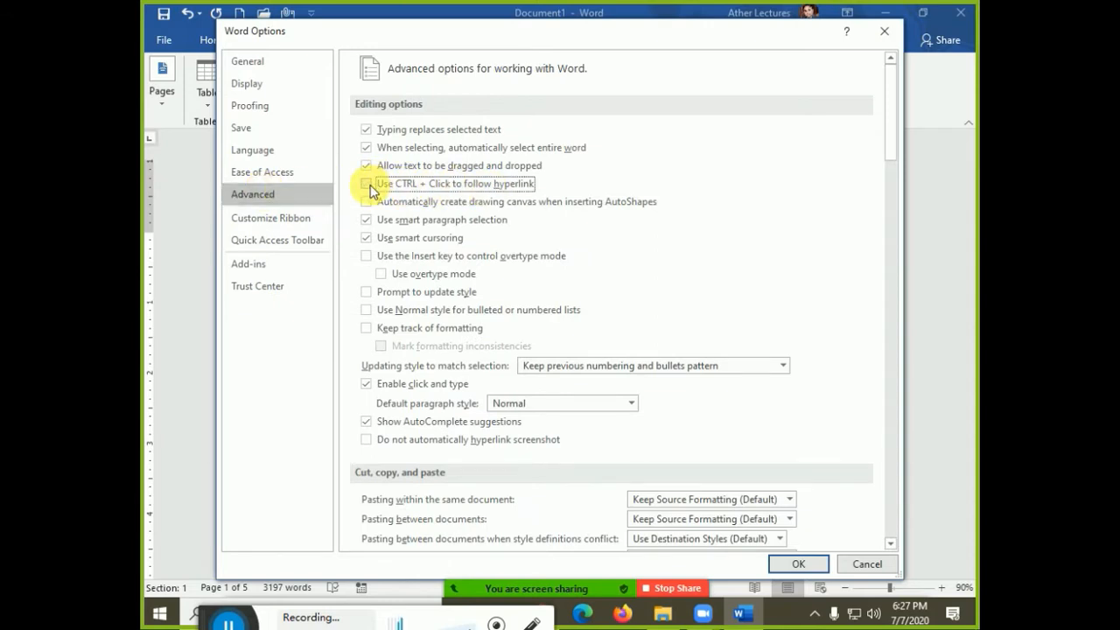
left_click(798, 564)
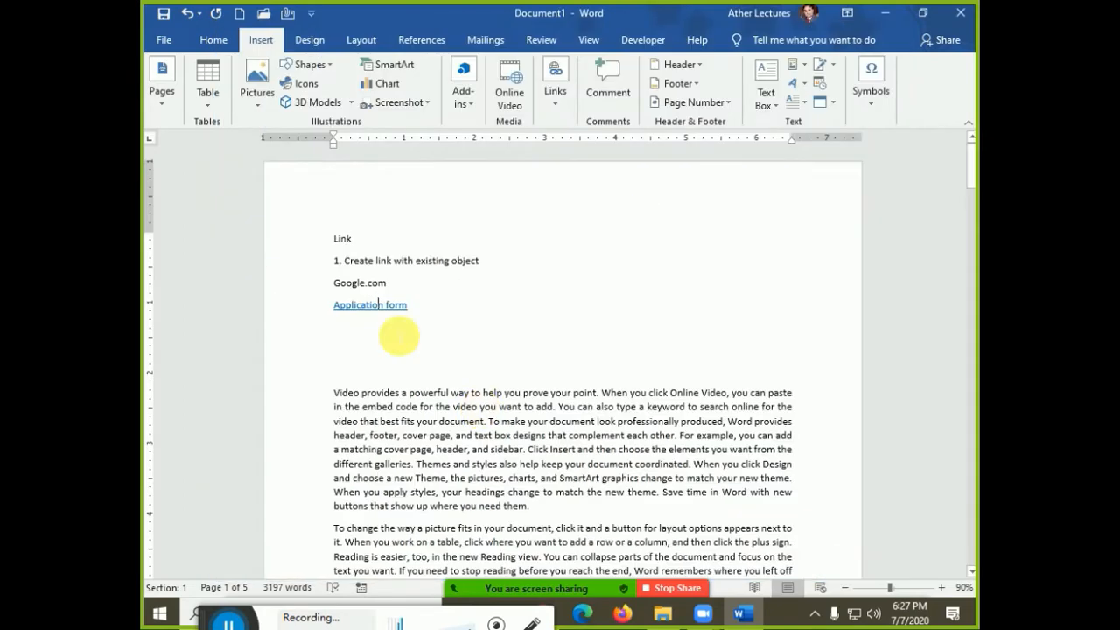
Follow the Application form link to Zoom's launch page, close that tab and minimise Chrome
left_click(363, 307)
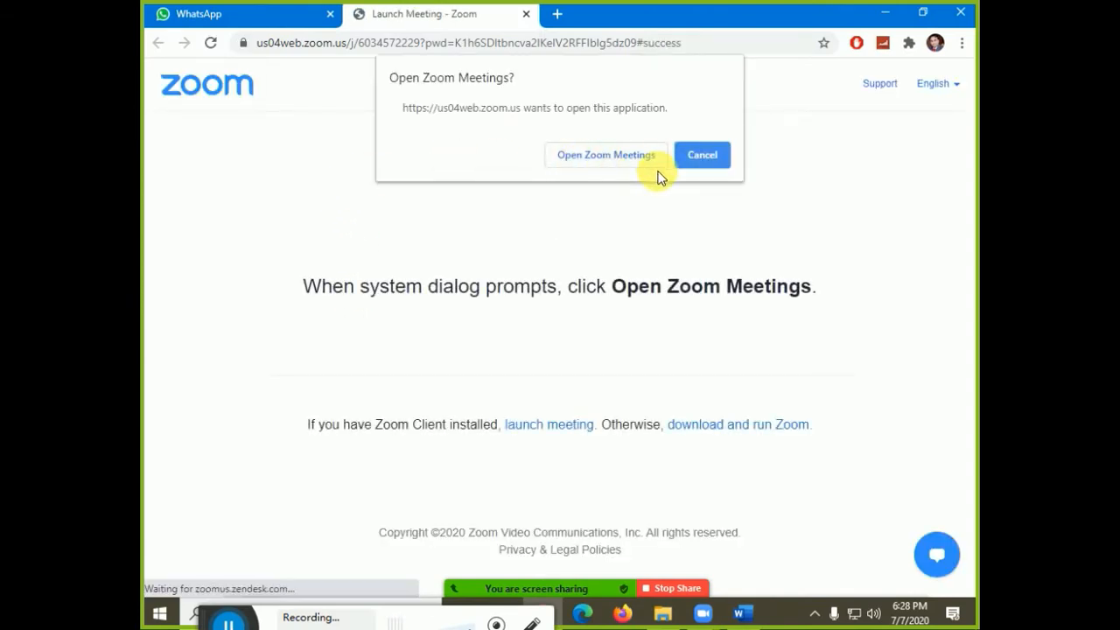
left_click(526, 14)
mouse_move(710, 565)
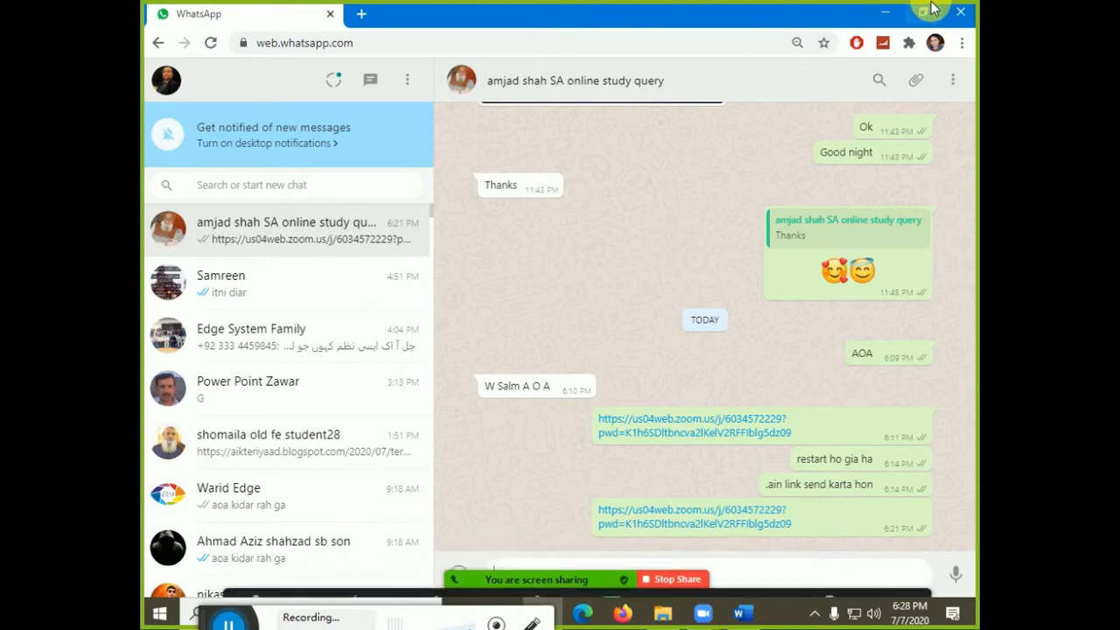
left_click(885, 12)
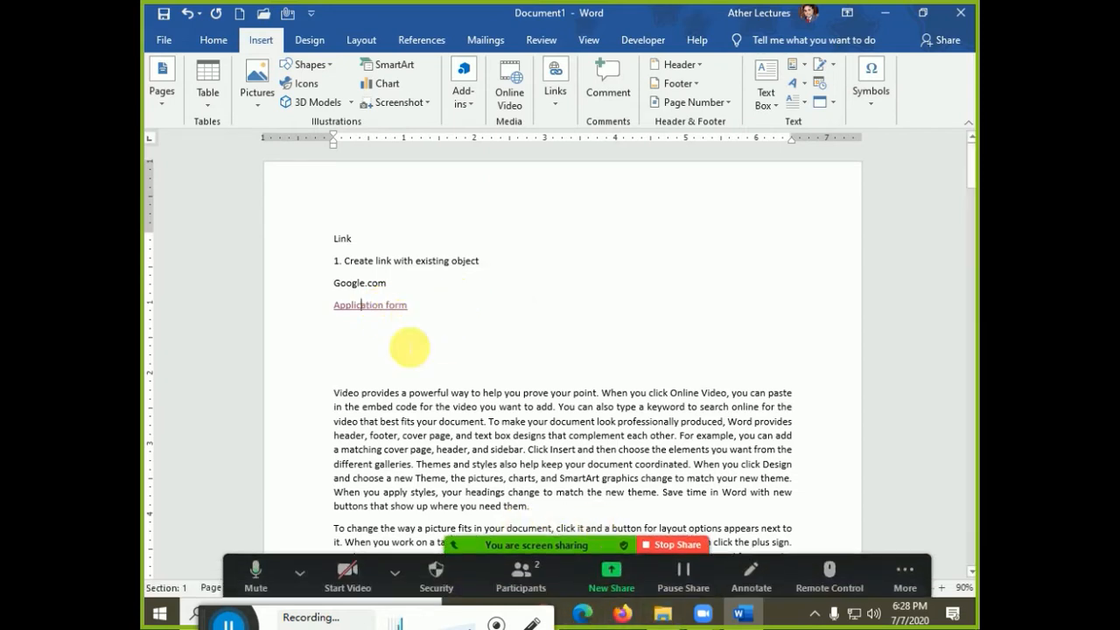
Edit the Application form link to target APPLICATION FORM.docx in Desktop > FE Online
right_click(390, 305)
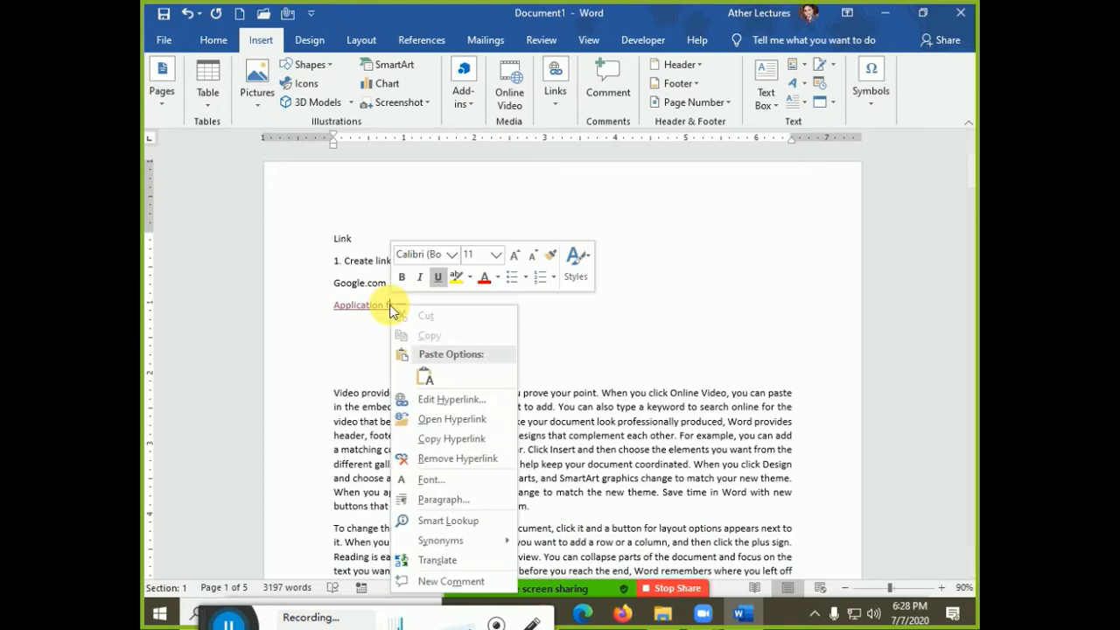
left_click(415, 399)
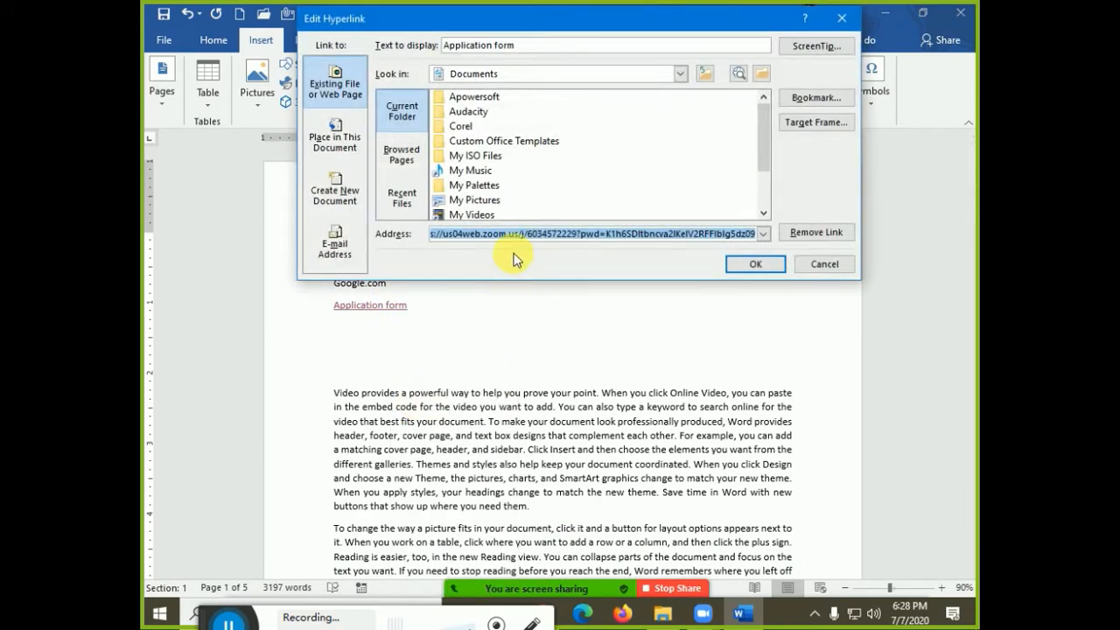
key("BackSpace")
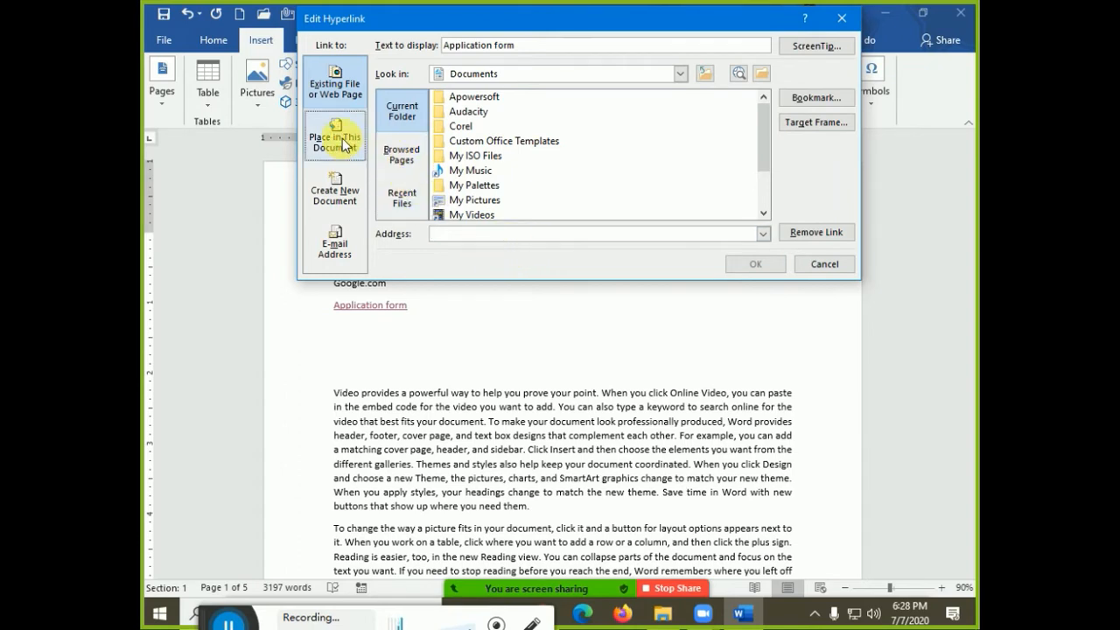
left_click(500, 76)
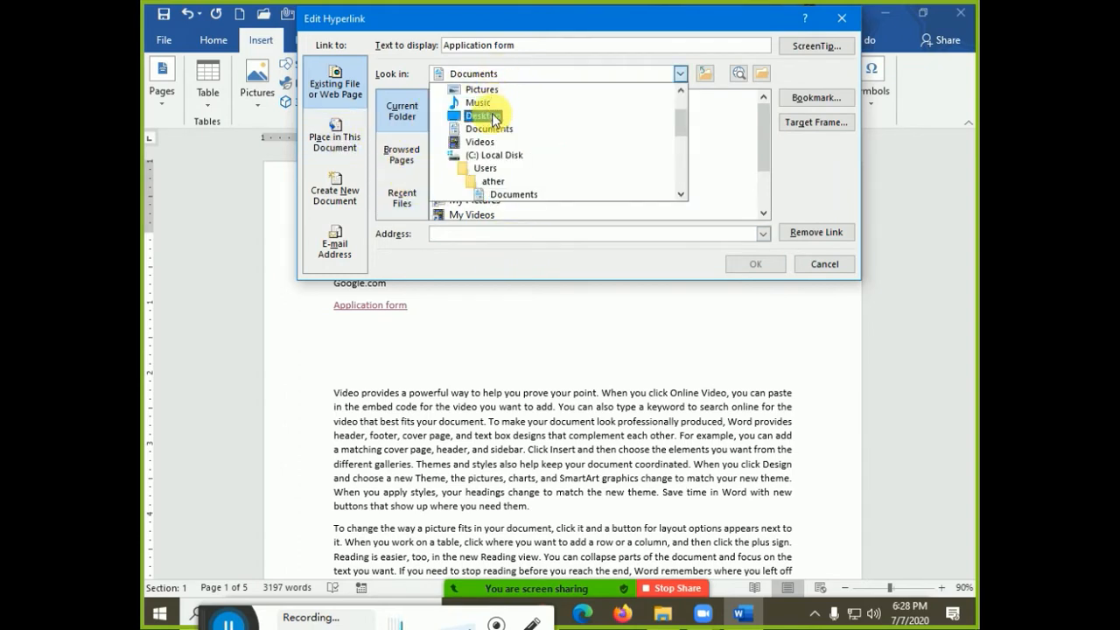
left_click(495, 117)
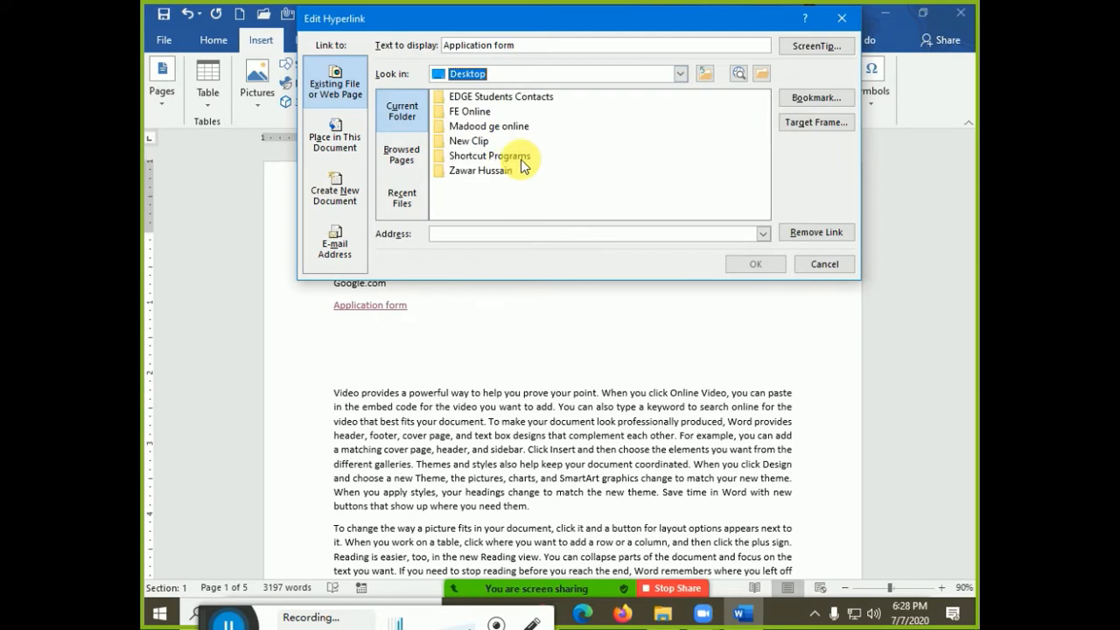
double_click(473, 114)
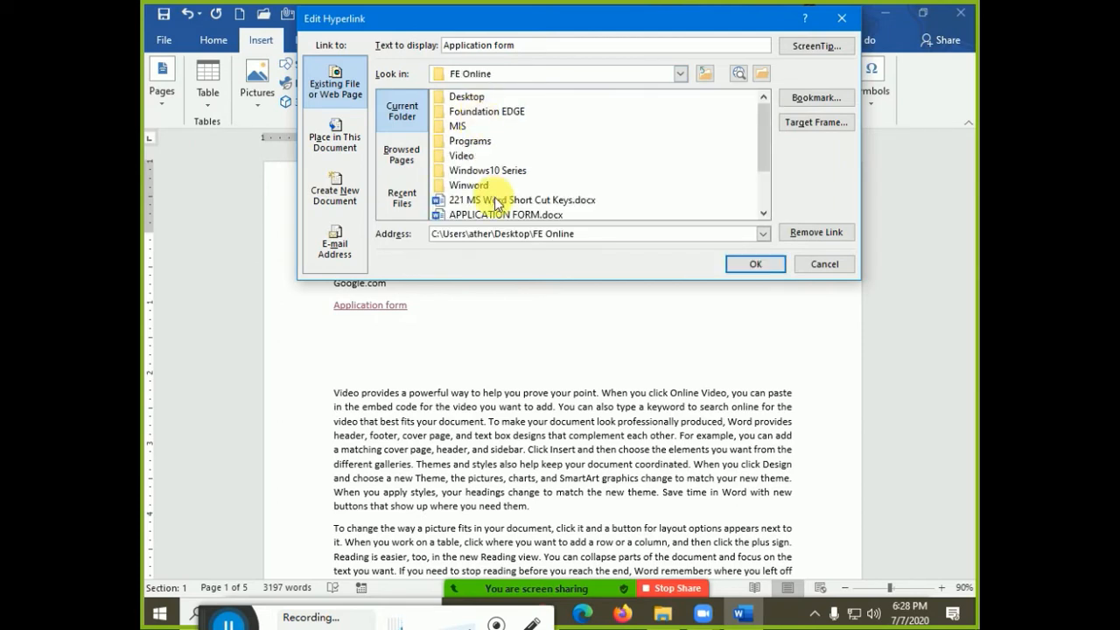
left_click_drag(763, 137, 767, 182)
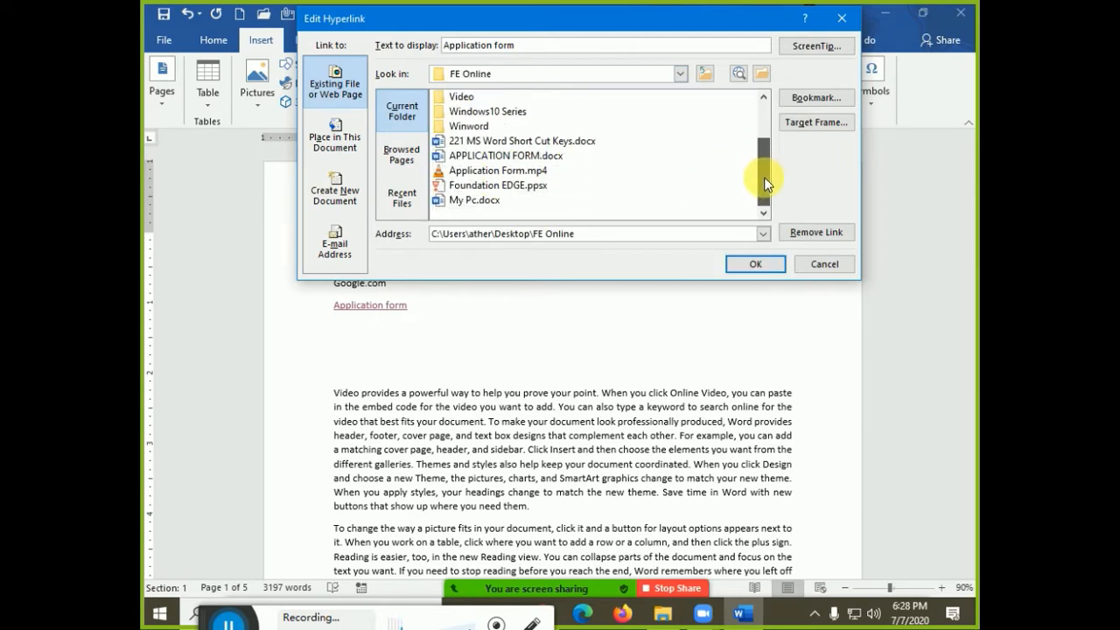
left_click(483, 156)
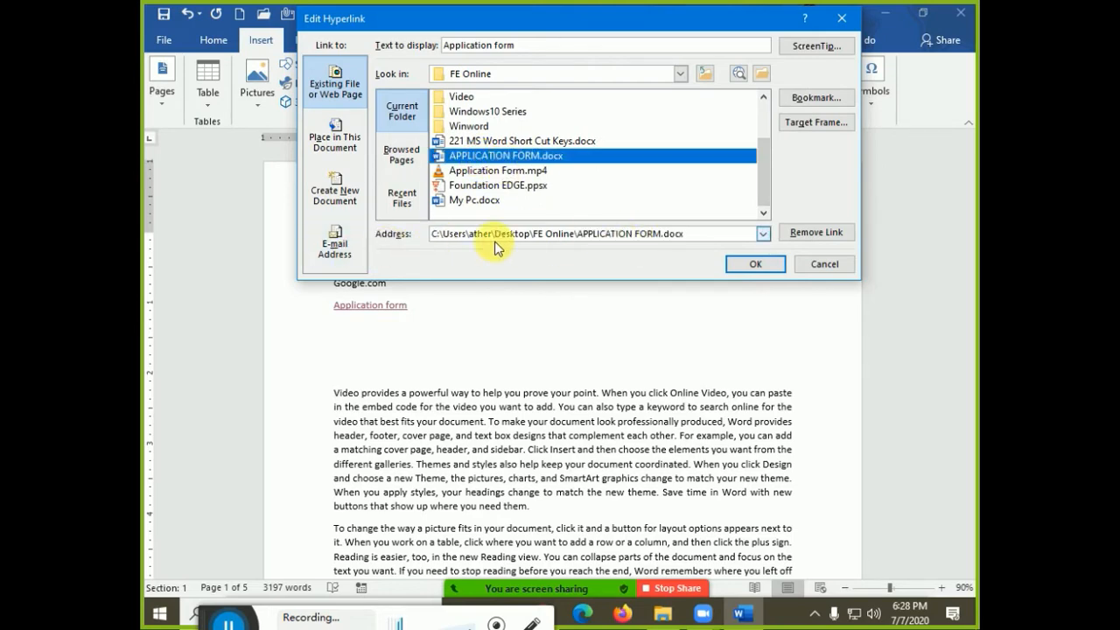
left_click(748, 266)
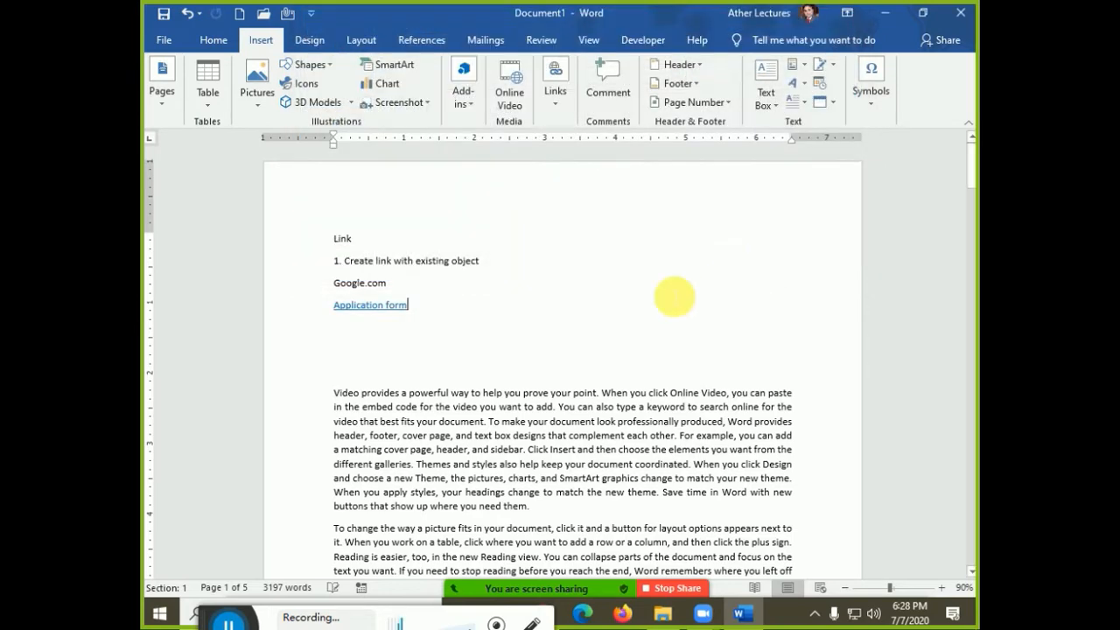
Open APPLICATION FORM.docx via the link, accepting the security notice, then close it
left_click(394, 306, "ctrl")
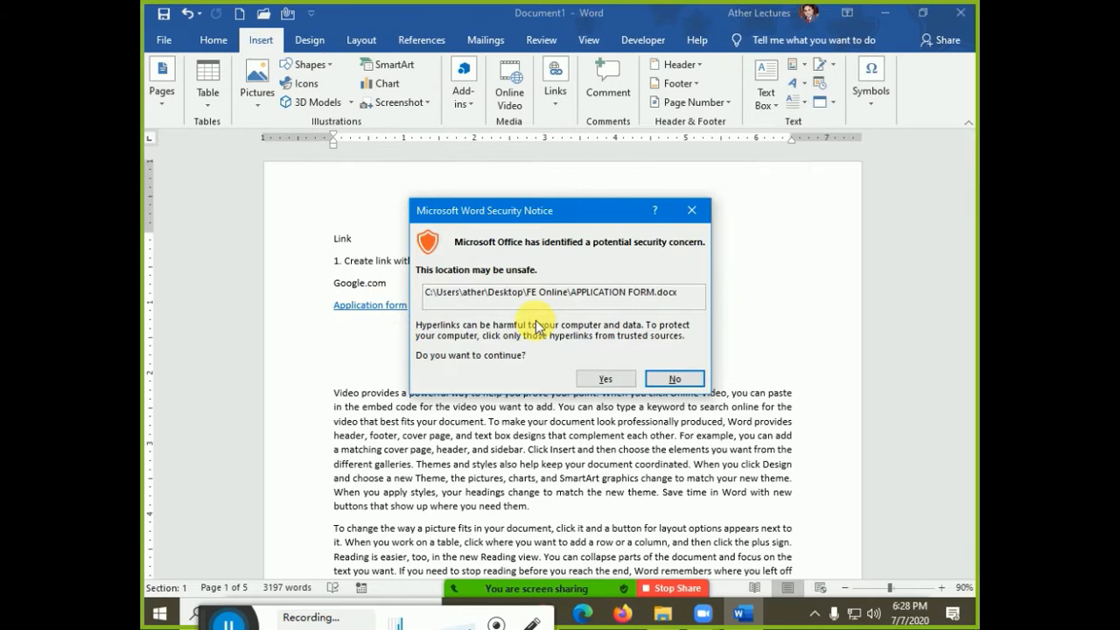
left_click(607, 379)
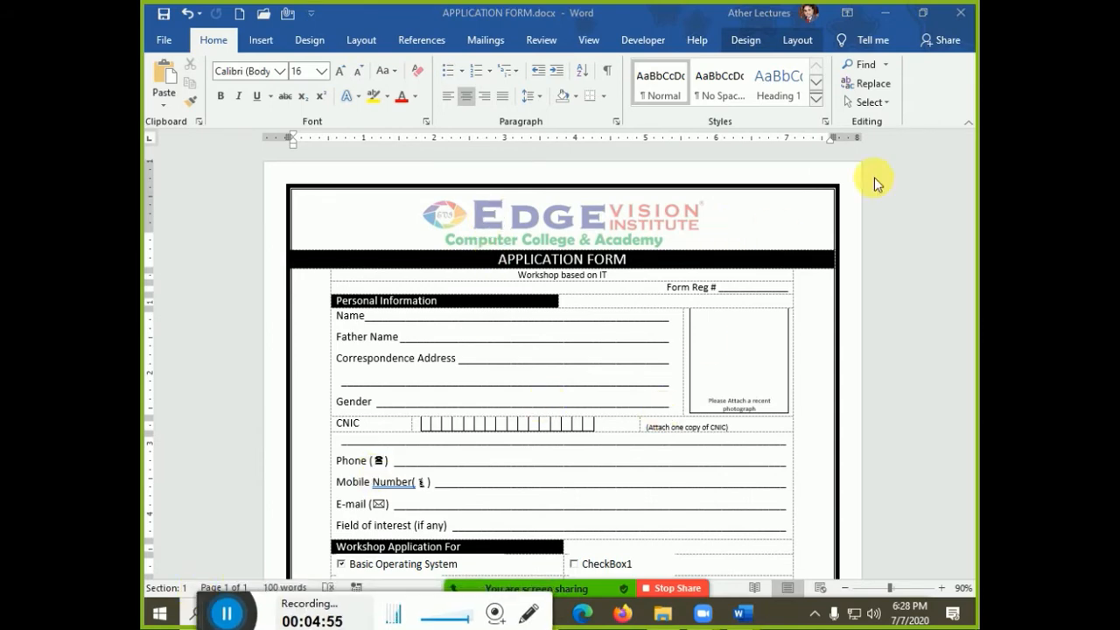
left_click(960, 13)
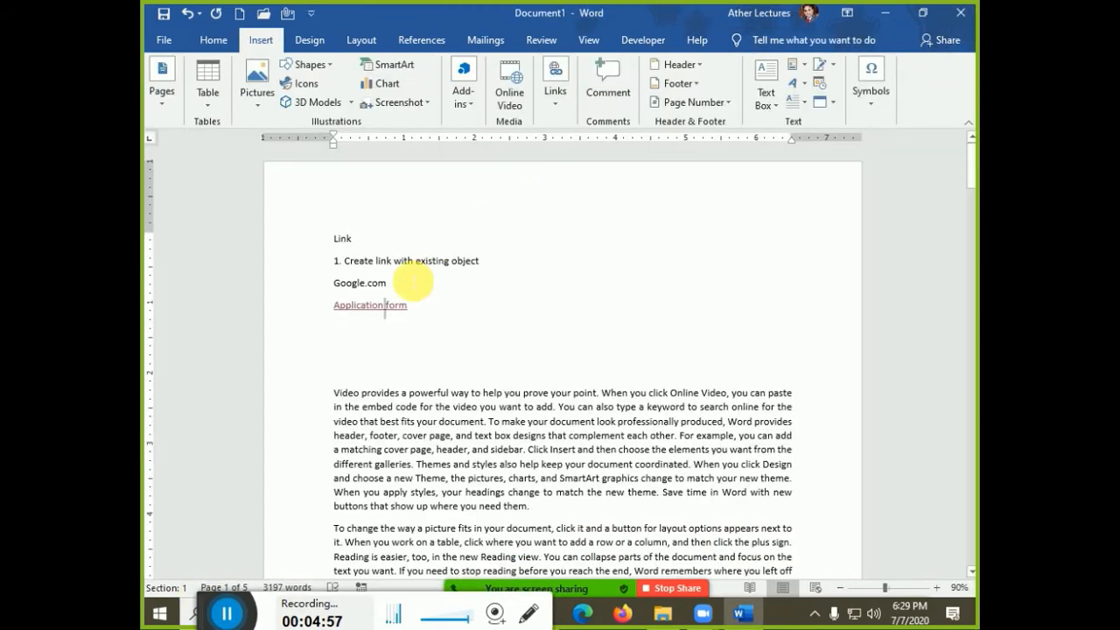
left_click_drag(390, 285, 337, 284)
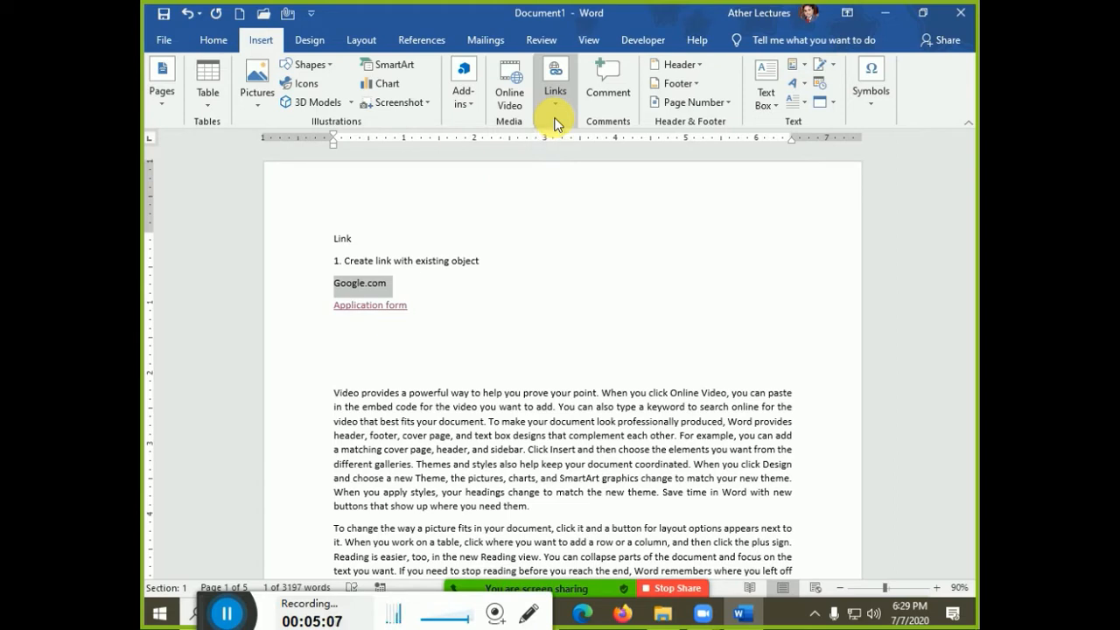
key("ctrl+k")
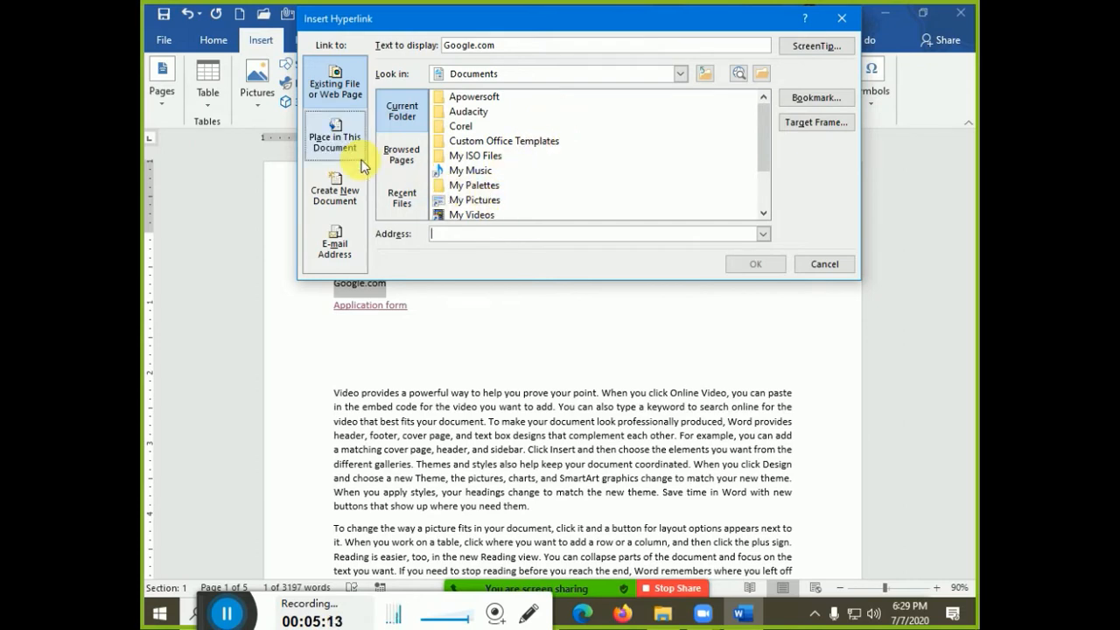
key("ctrl+v")
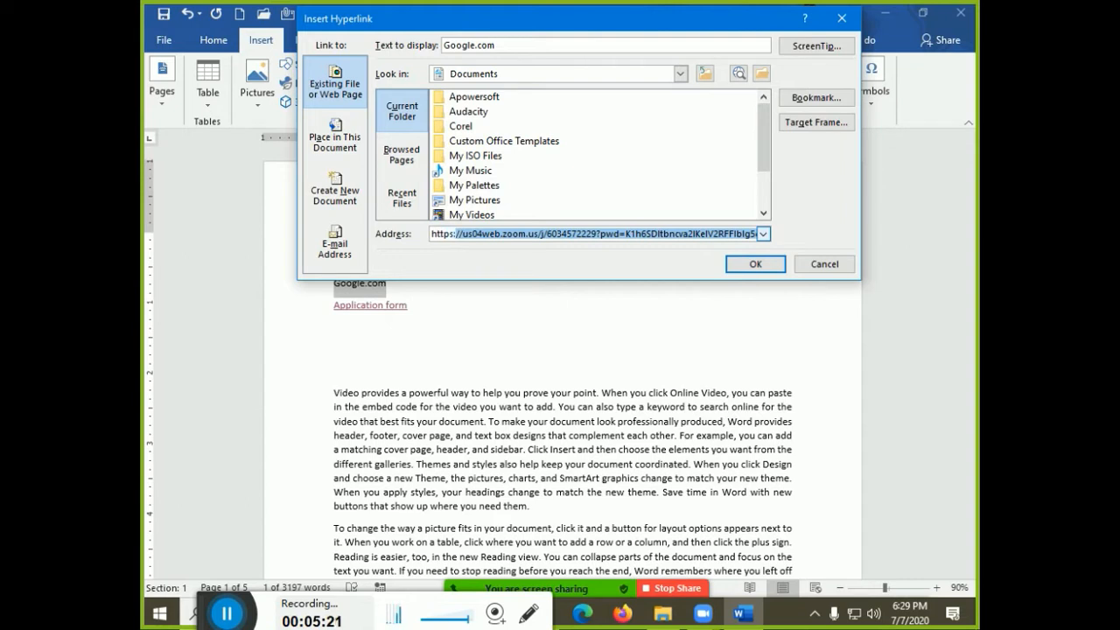
type("www")
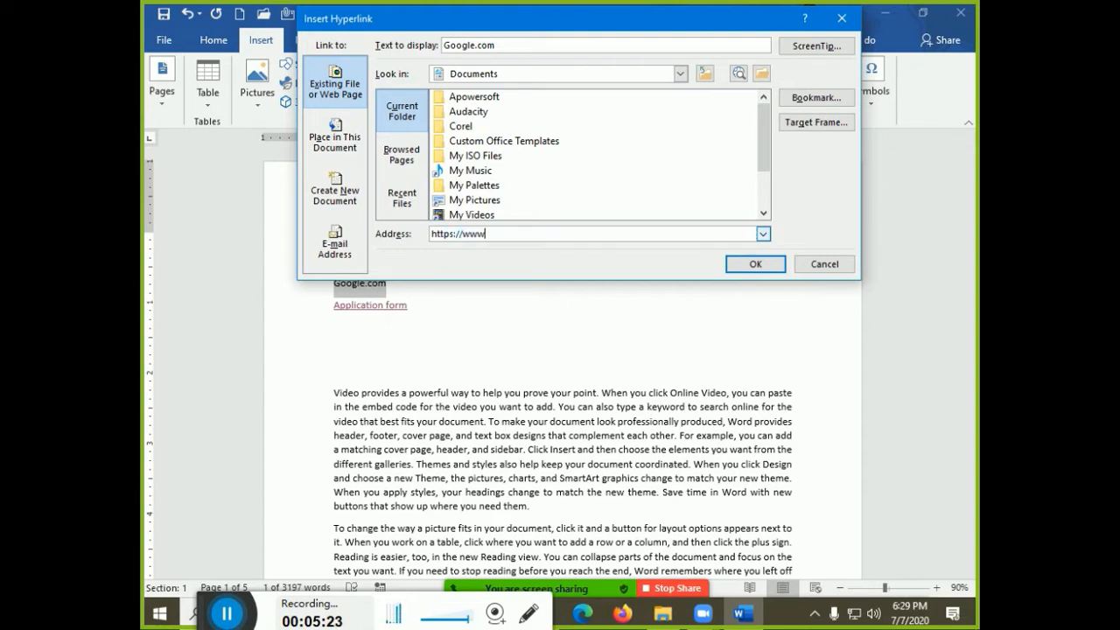
type(".google.com")
left_click(796, 46)
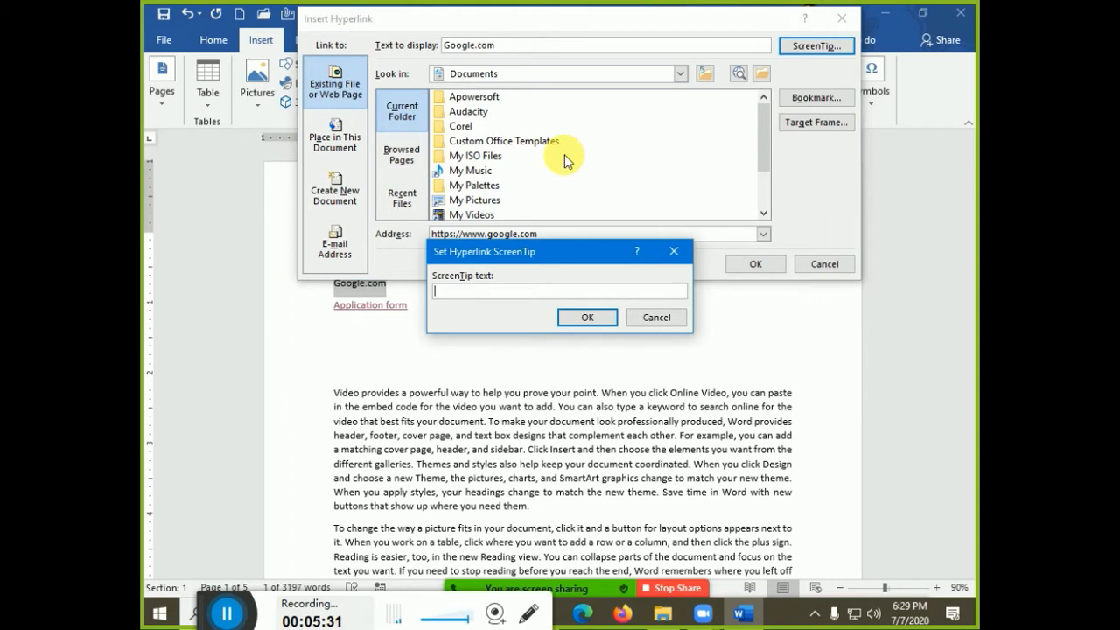
type("This will show me the go")
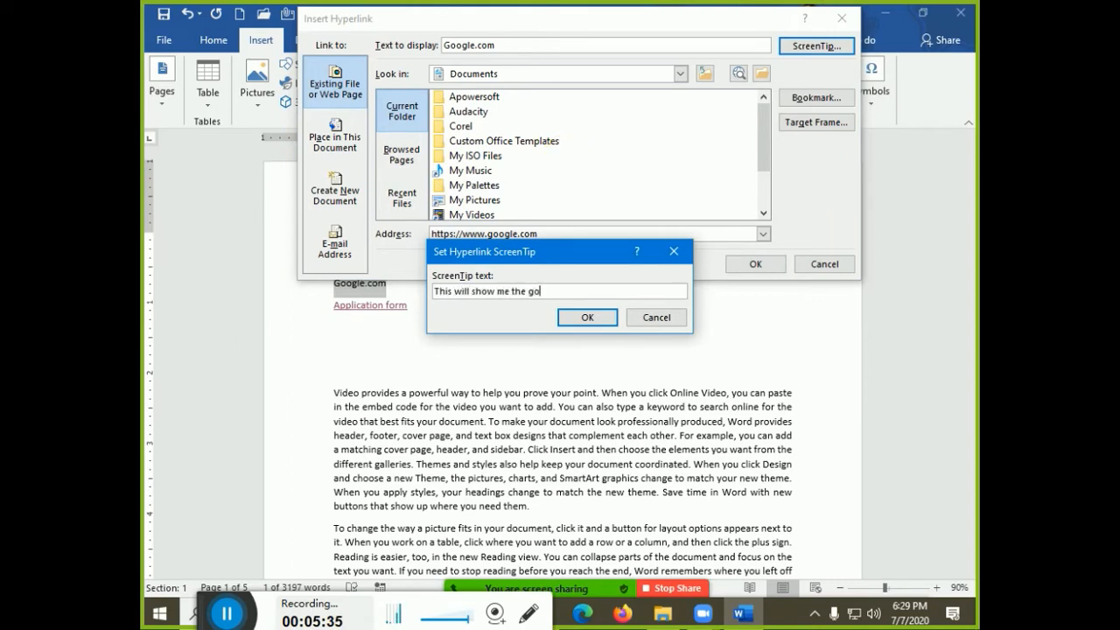
type("ogle page")
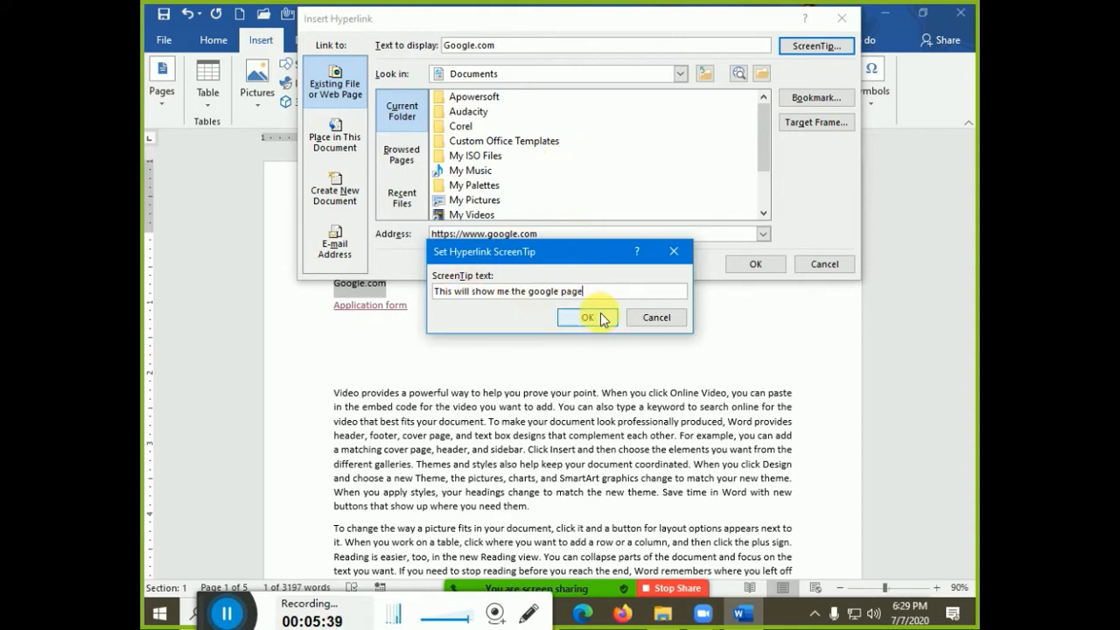
left_click(587, 318)
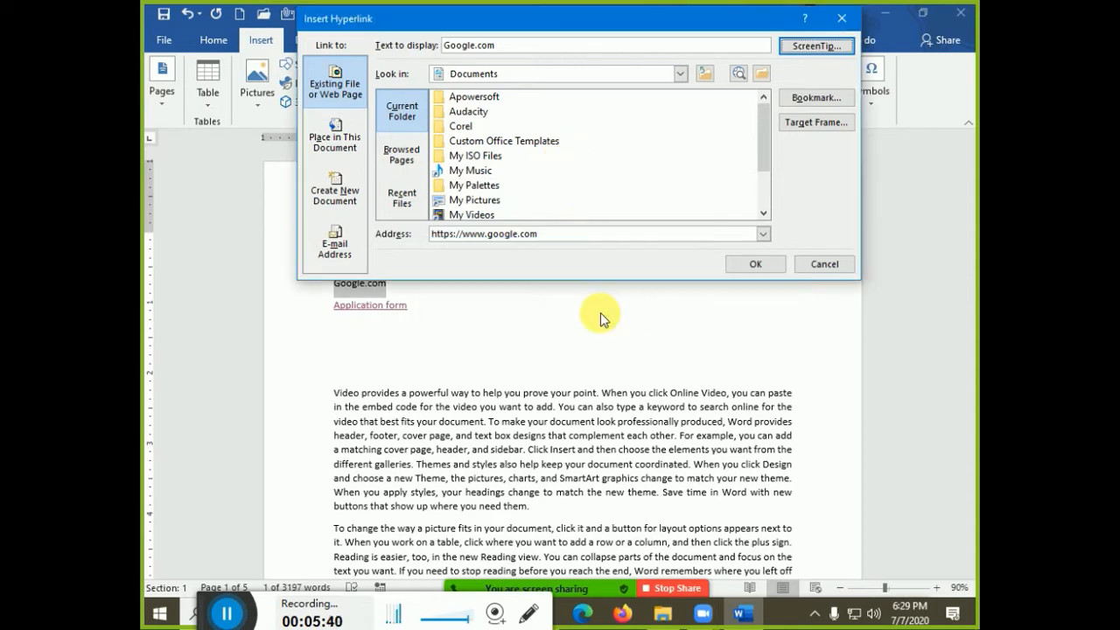
left_click(742, 266)
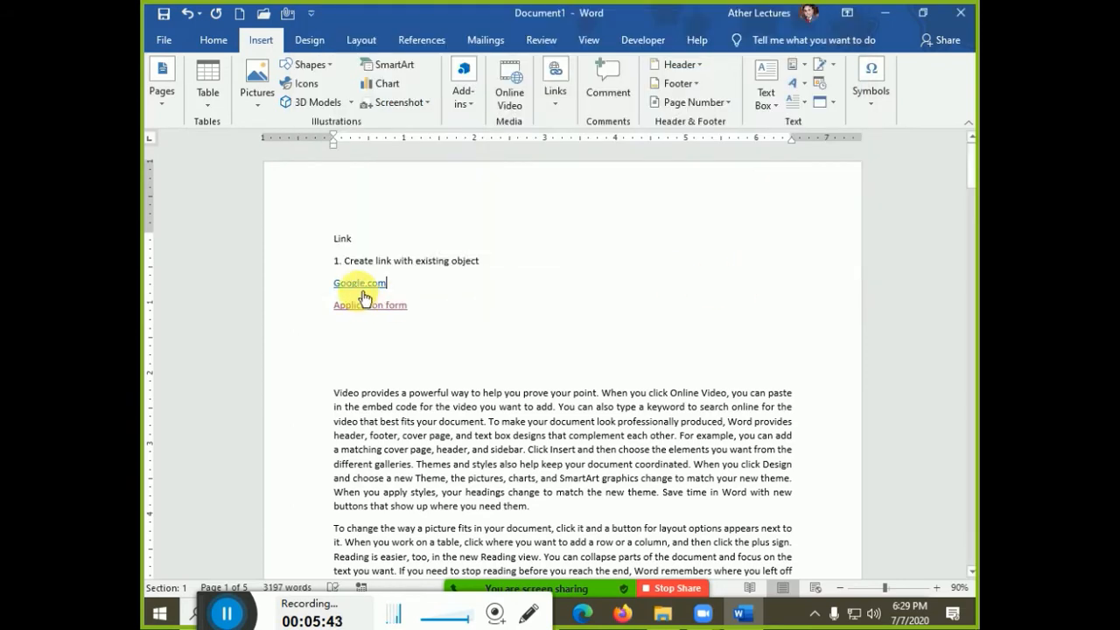
Test the Google.com link in Chrome, then return to Word with the cursor after Application form
left_click(361, 287, "ctrl")
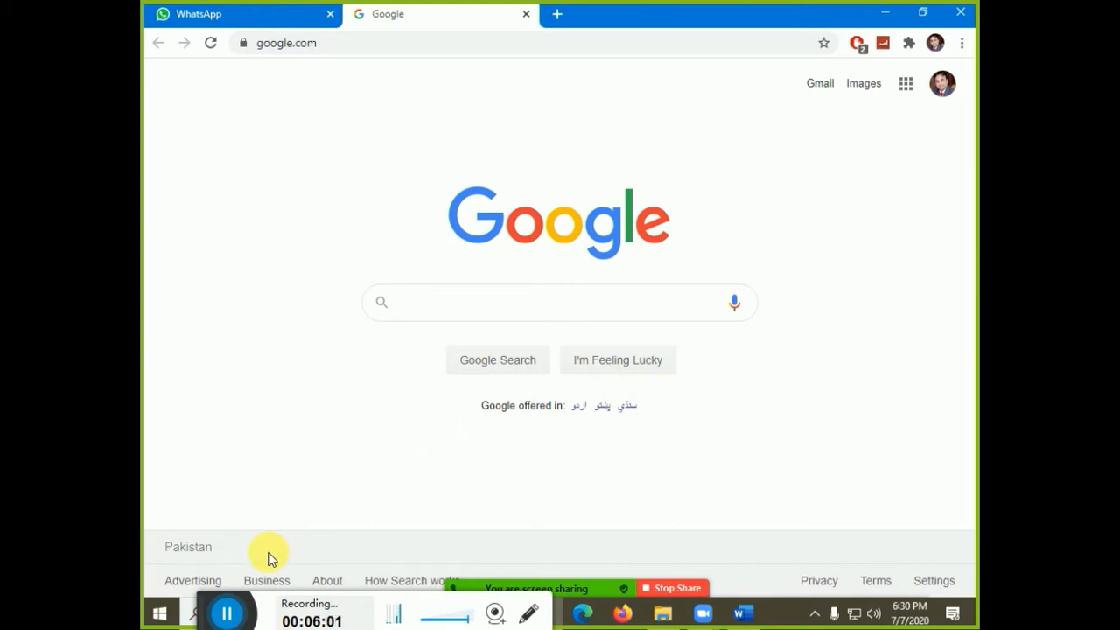
left_click(235, 616)
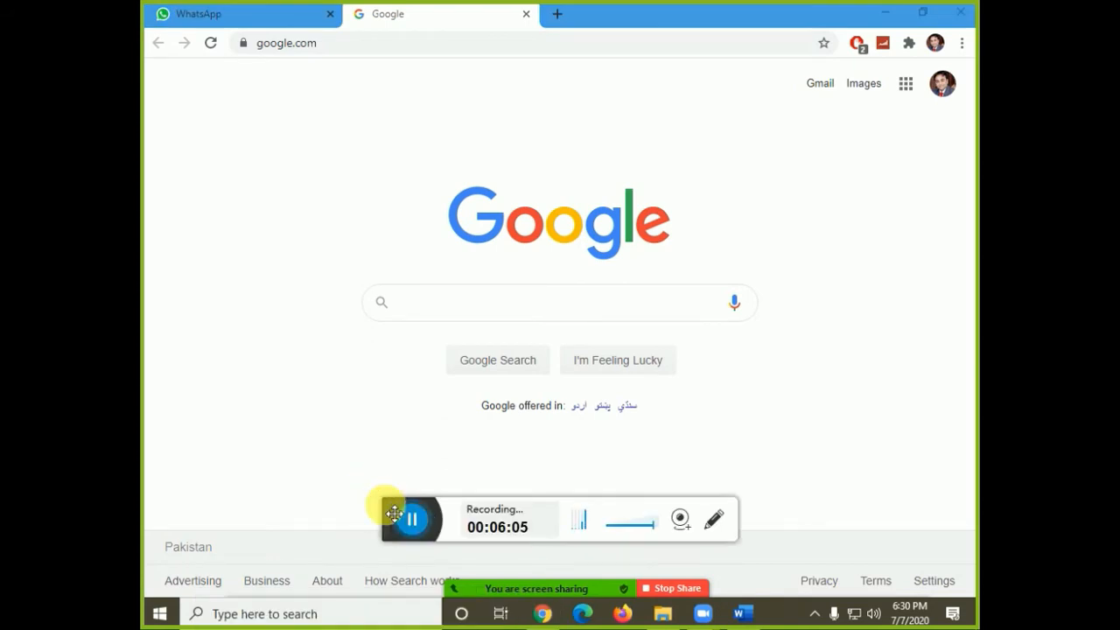
left_click_drag(394, 508, 245, 607)
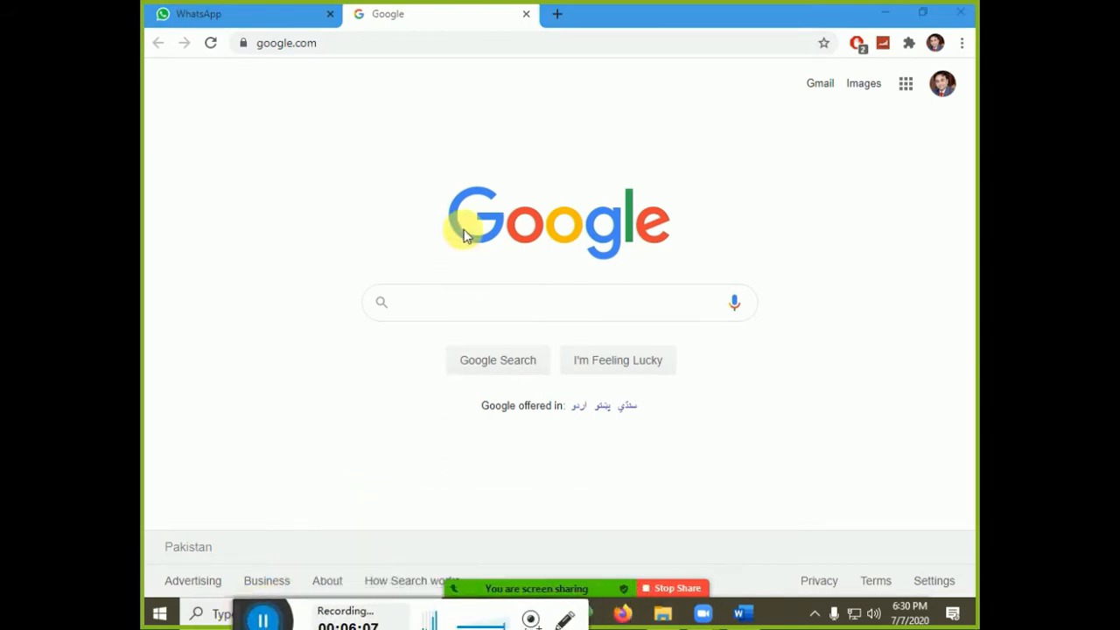
left_click(740, 614)
left_click(442, 315)
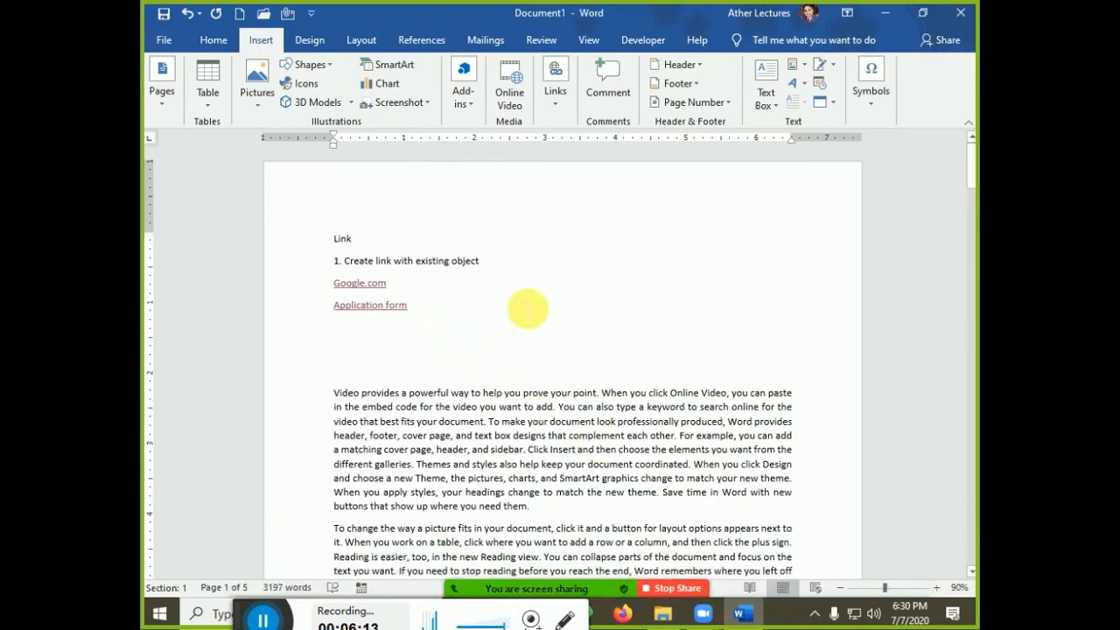
Open and cancel the Insert Hyperlink dialog, then start typing the first question line on the blank line
left_click(555, 92)
left_click(563, 150)
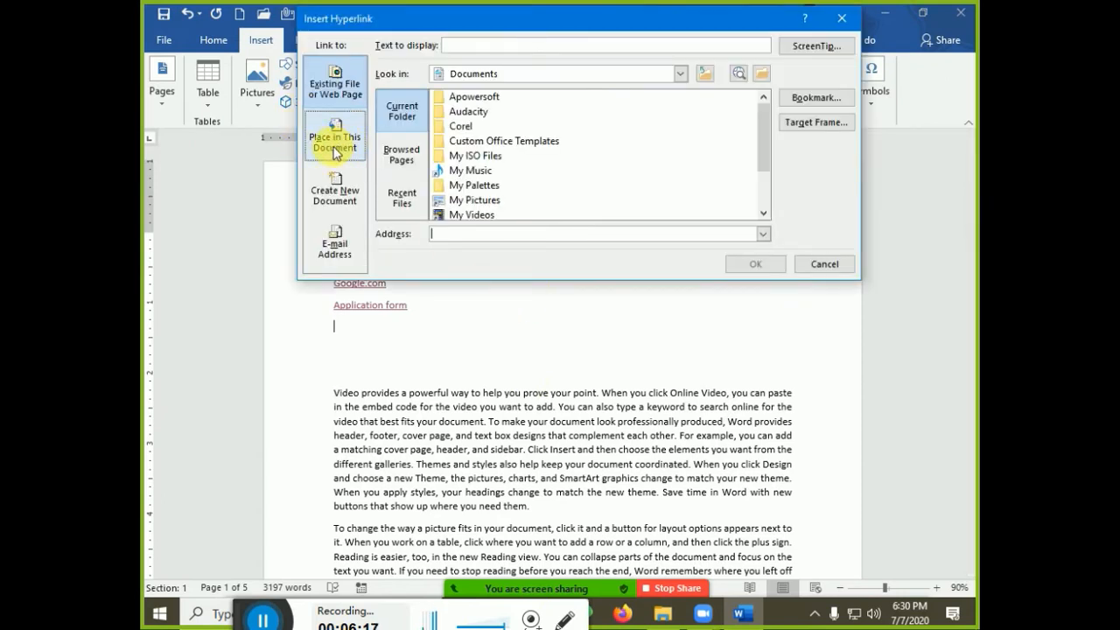
left_click(838, 269)
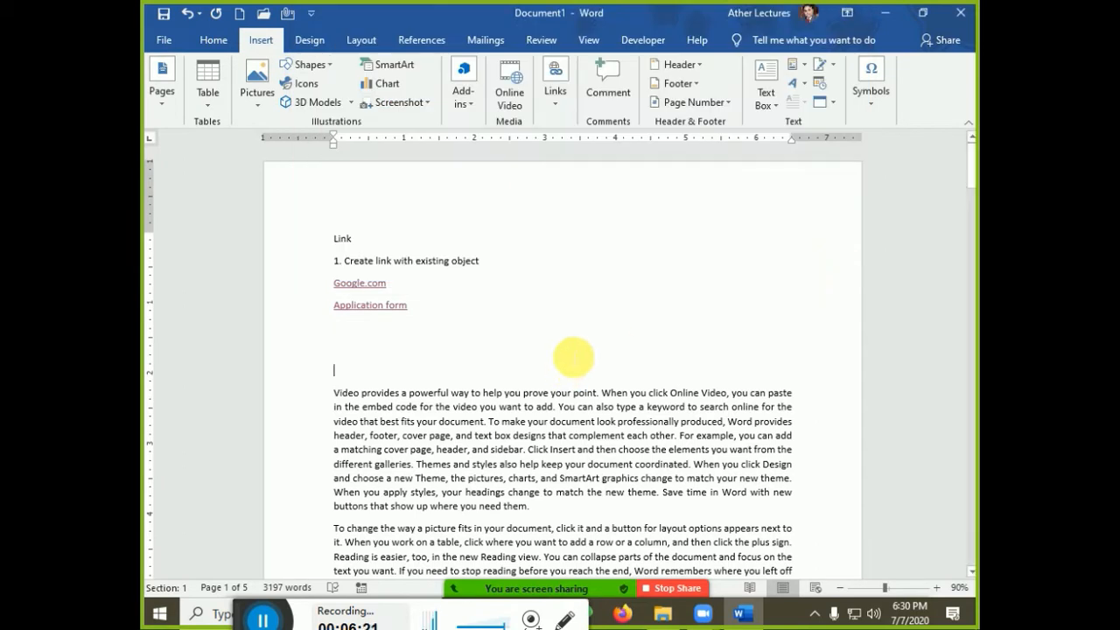
type("Qu")
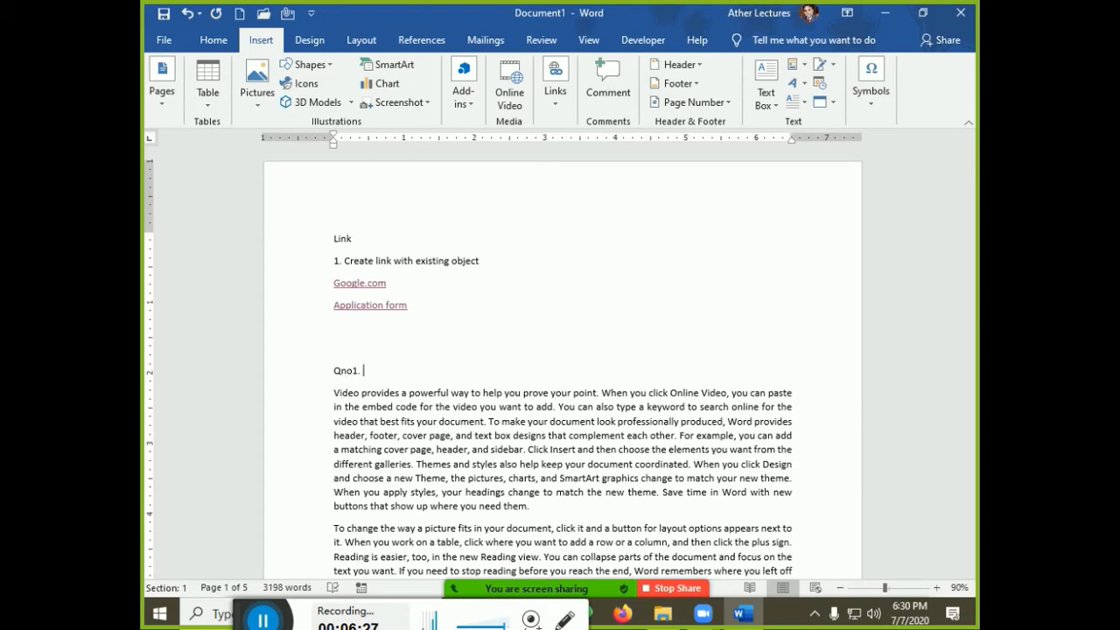
Complete the question 'Qno1. Asdf asdf asdf asdf as?' and paste a copy on the next line
type("o1. Asdf asdf asdf asdf as>")
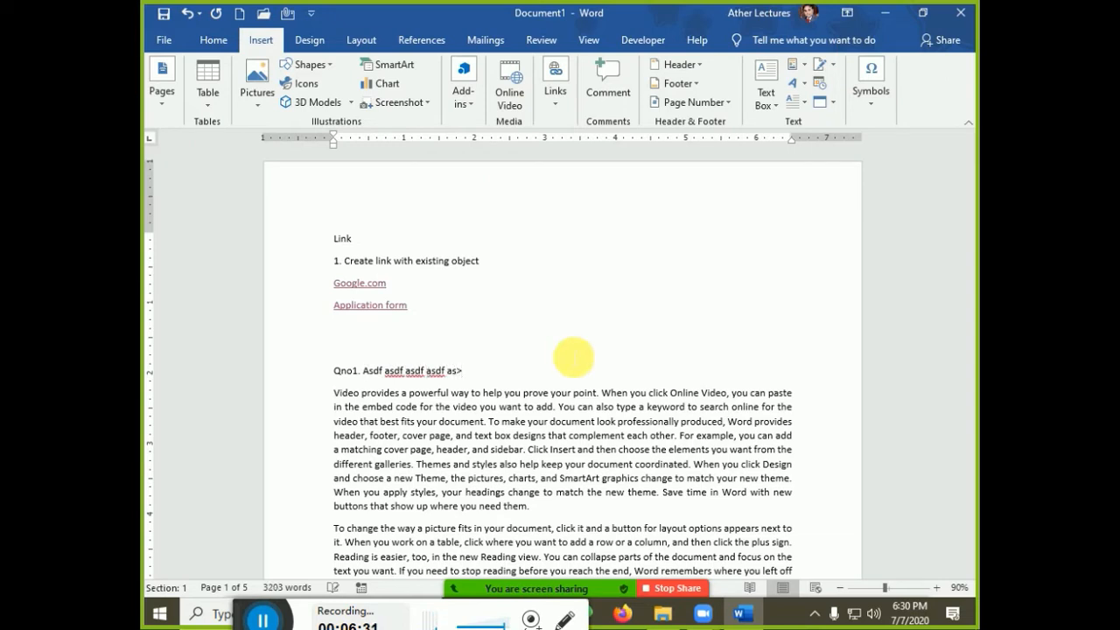
key("BackSpace")
type("?")
key("shift+Home")
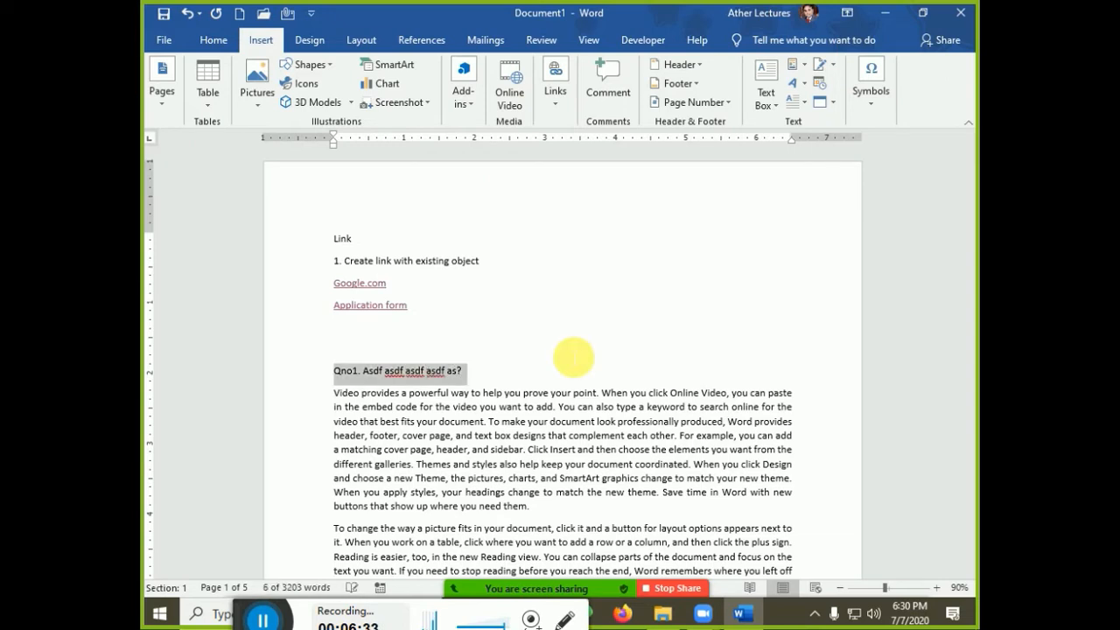
key("ctrl+c")
key("End")
key("Return")
key("ctrl+v")
Add a third copy, remove blank lines, and renumber the copies to Qno2. and Qno3
key("Return")
key("ctrl+v")
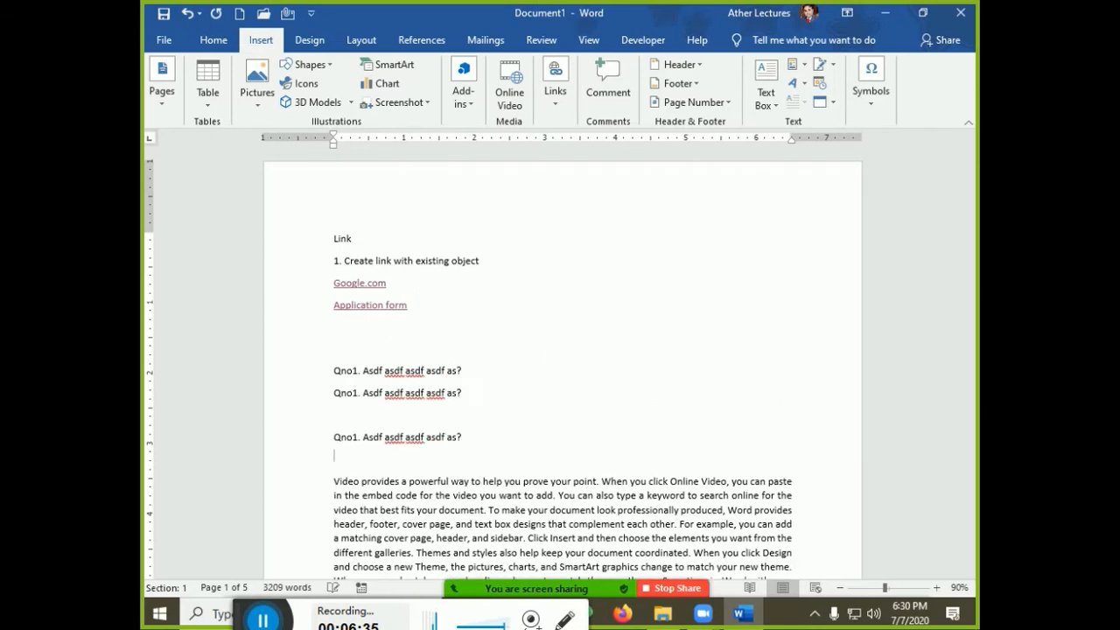
key("Return")
key("Up")
key("Up")
key("Delete")
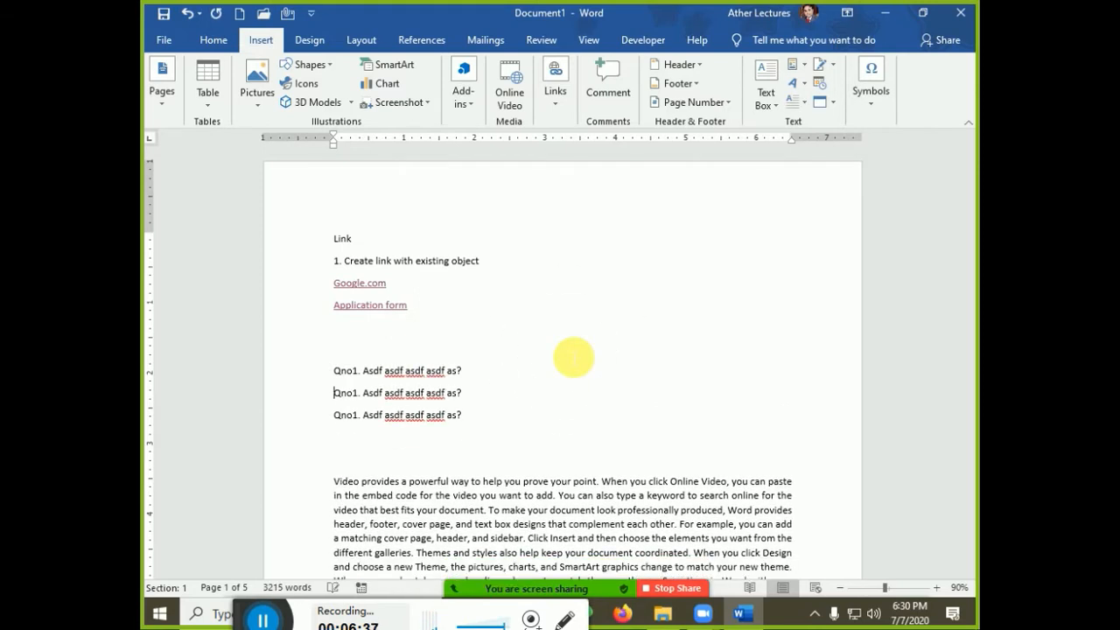
key("Delete")
type("2")
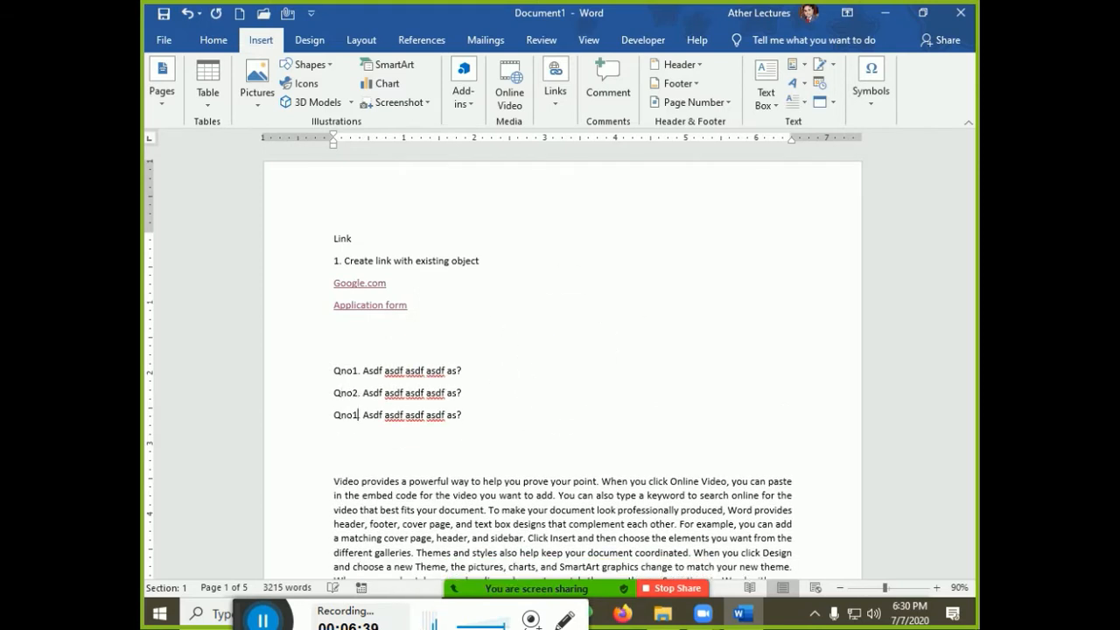
key("BackSpace")
type("3")
key("Down")
Type --- under Qno3 to create a full-width horizontal rule
type("---")
key("Return")
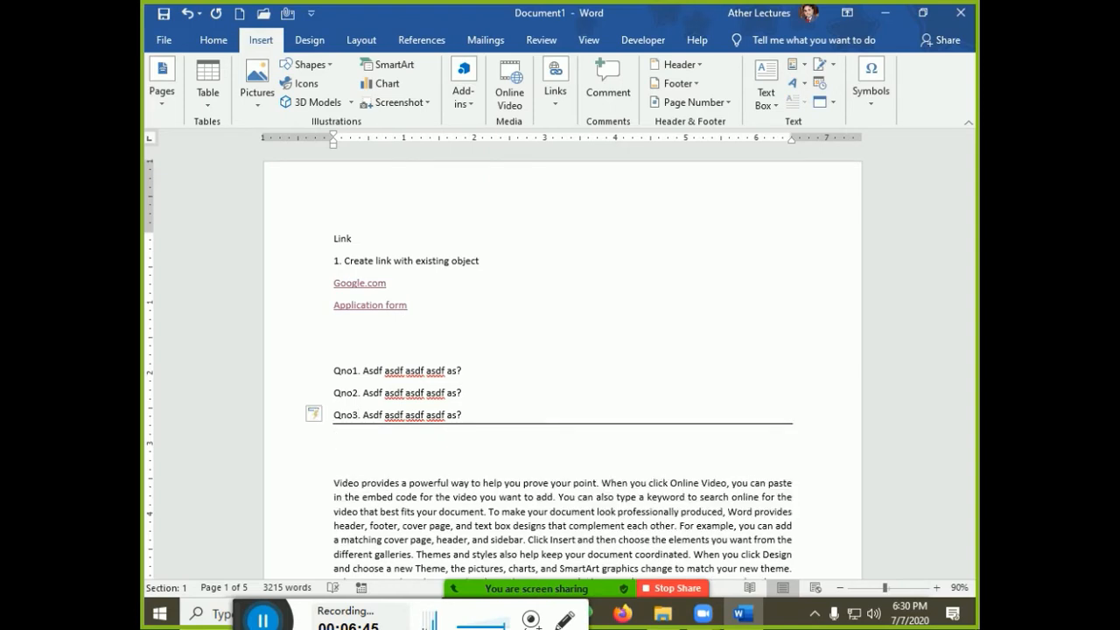
key("Delete")
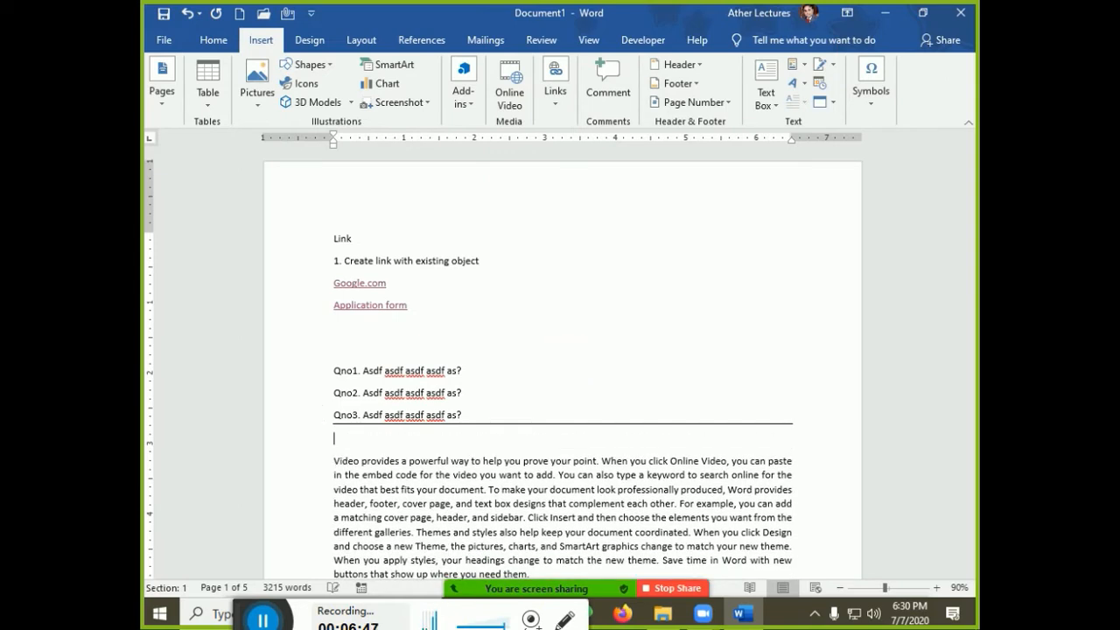
Paste a copy of the Qno1 question below the rule with an 'Answer:' line under it
type("A")
key("BackSpace")
key("Up")
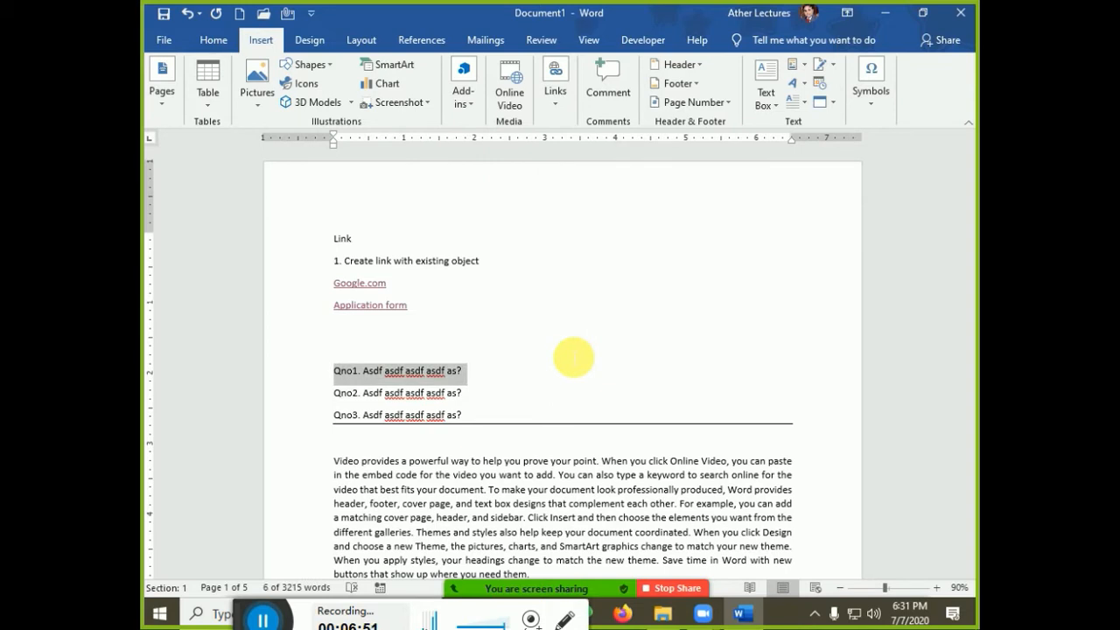
key("ctrl+c")
key("Down")
key("Down")
key("ctrl+v")
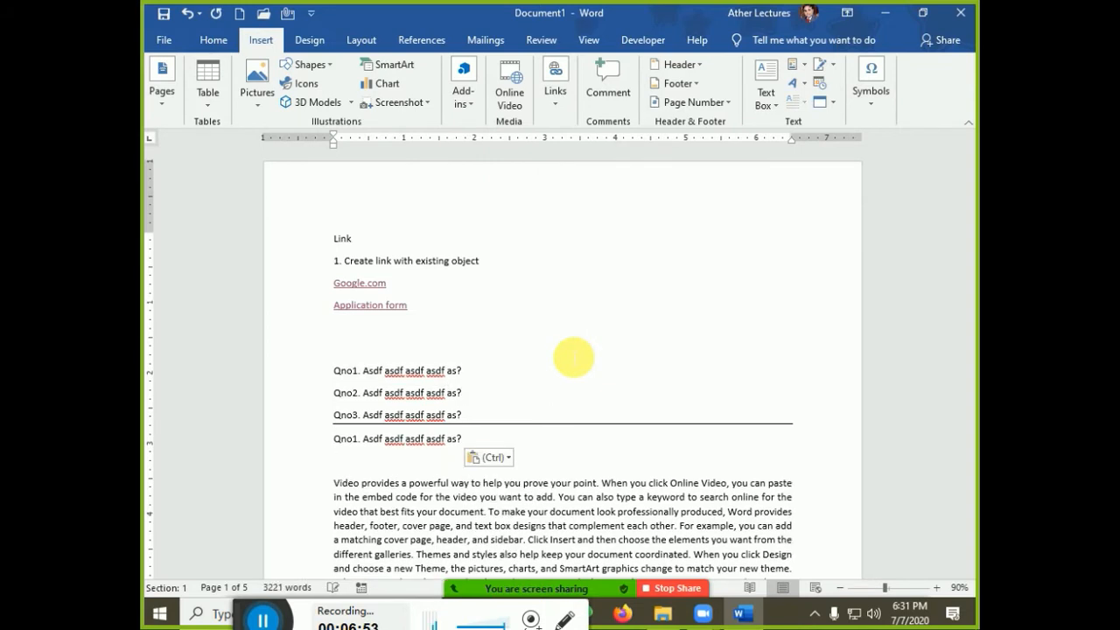
key("Return")
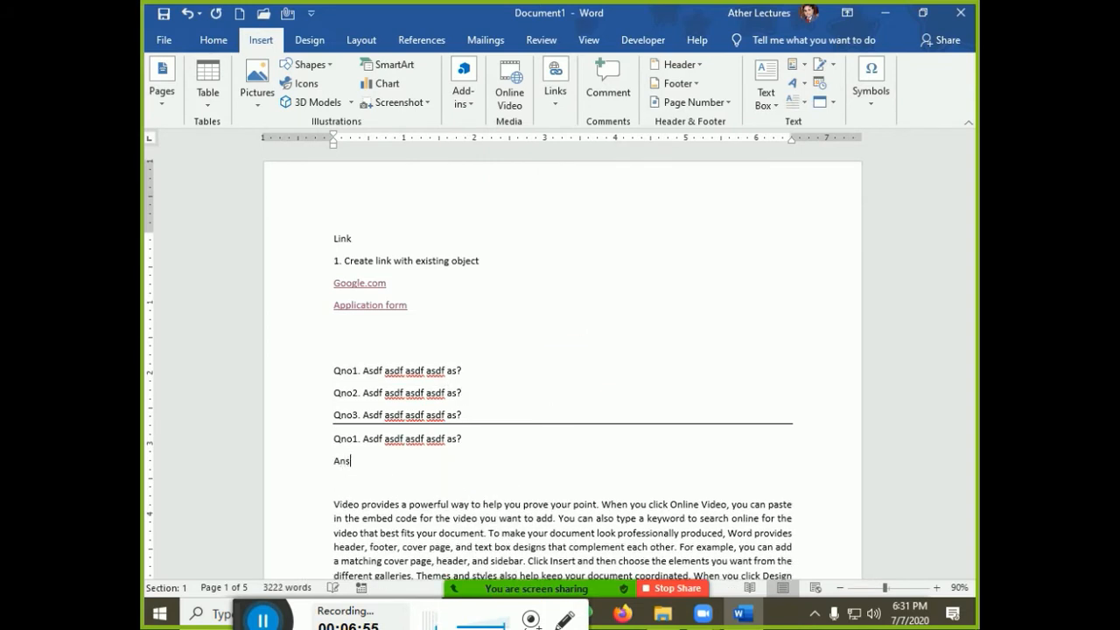
type("Answer")
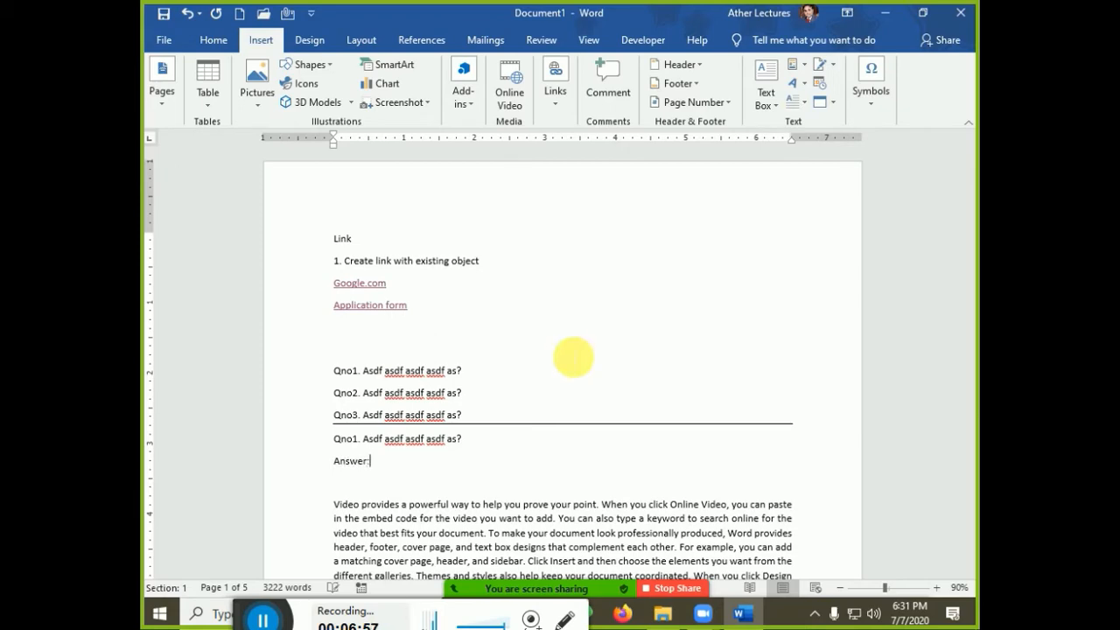
type(":")
key("Delete")
Paste the question further down, renumber it Qno2., and add an 'Answer:' line
scroll(573, 357, "down", 15)
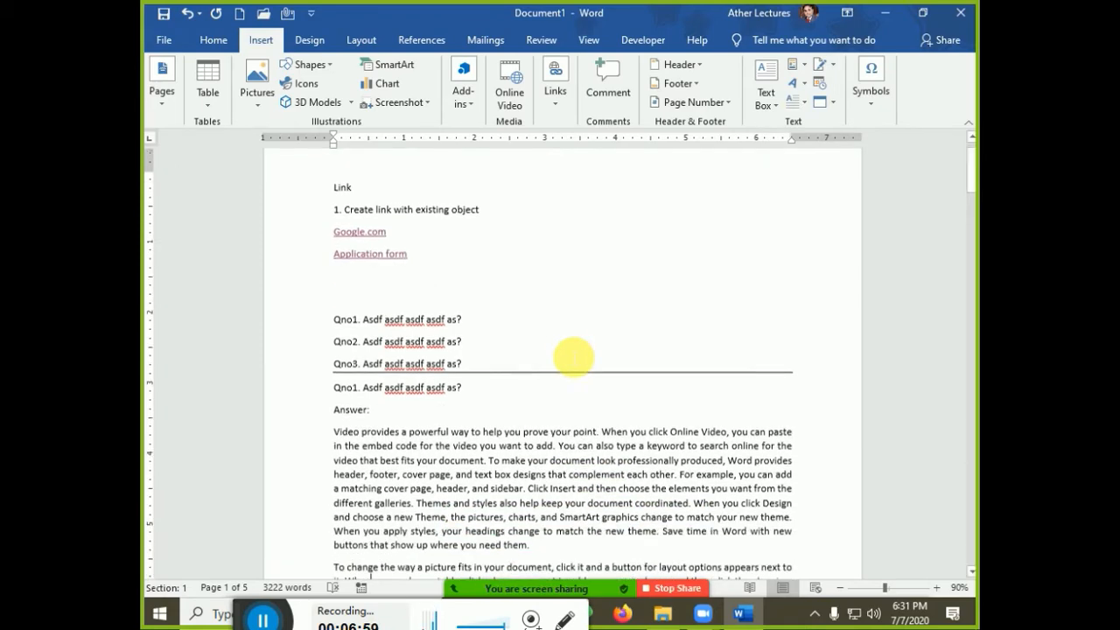
scroll(573, 357, "down", 3)
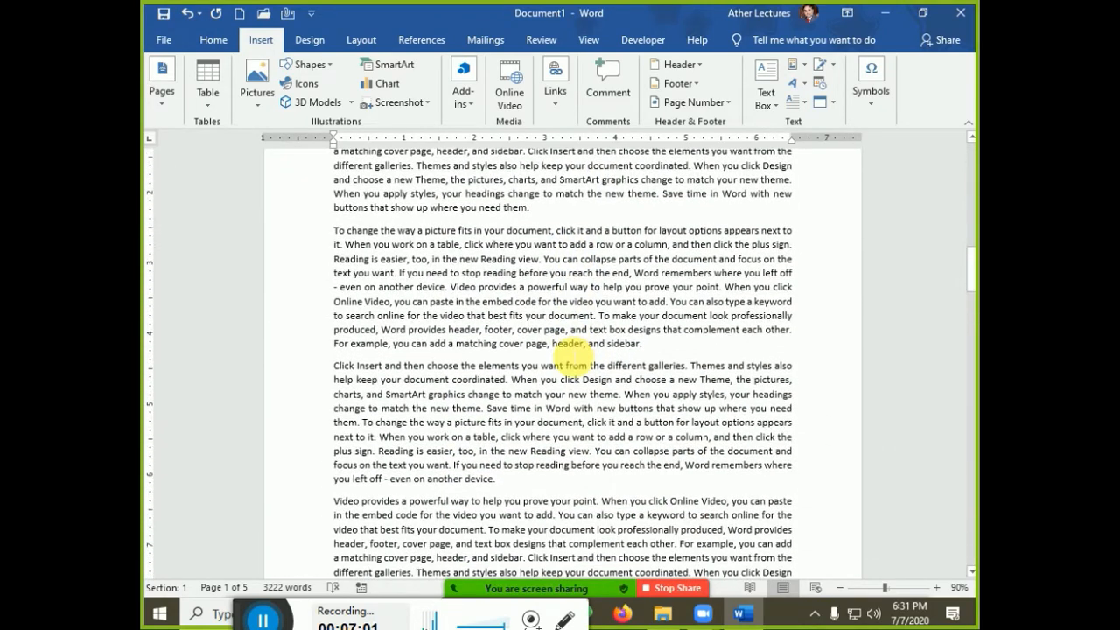
key("Return")
key("Up")
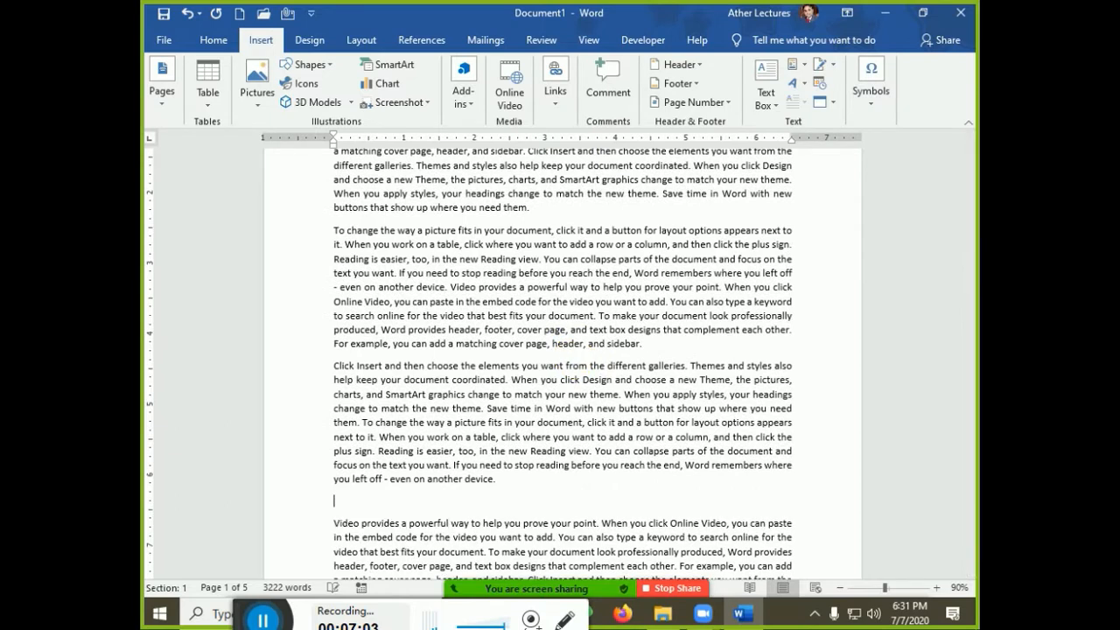
key("ctrl+v")
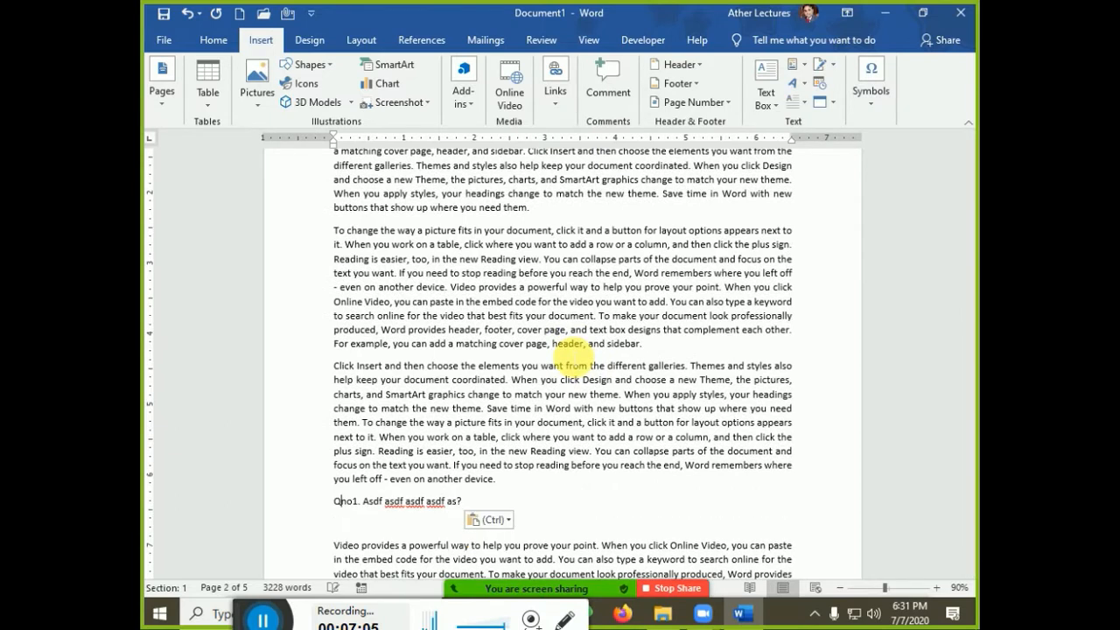
key("Delete")
type("2")
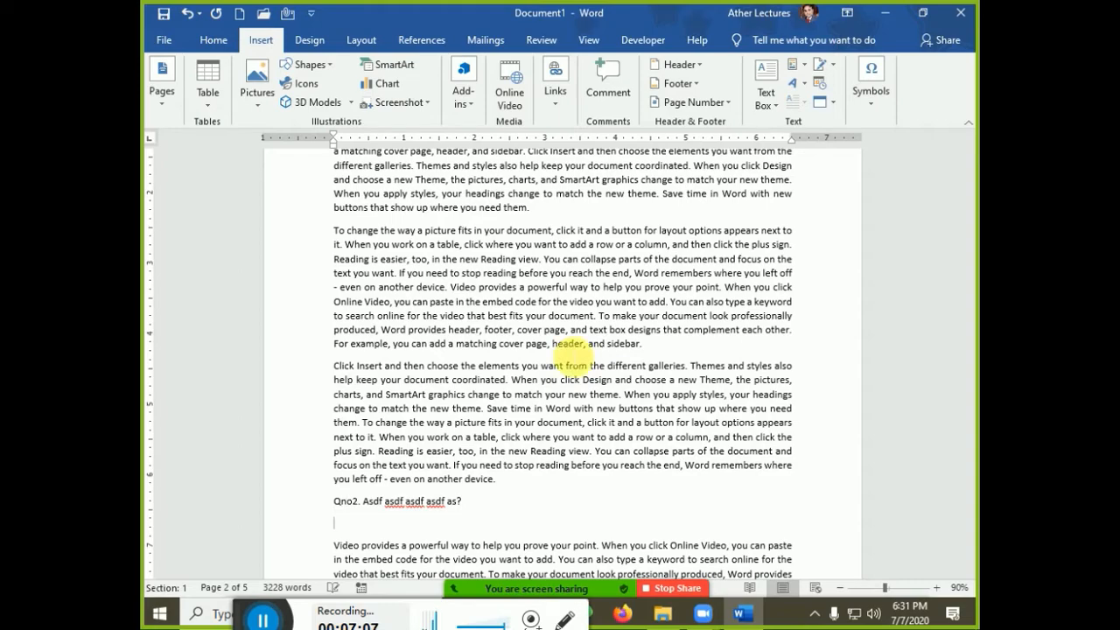
type("Answer")
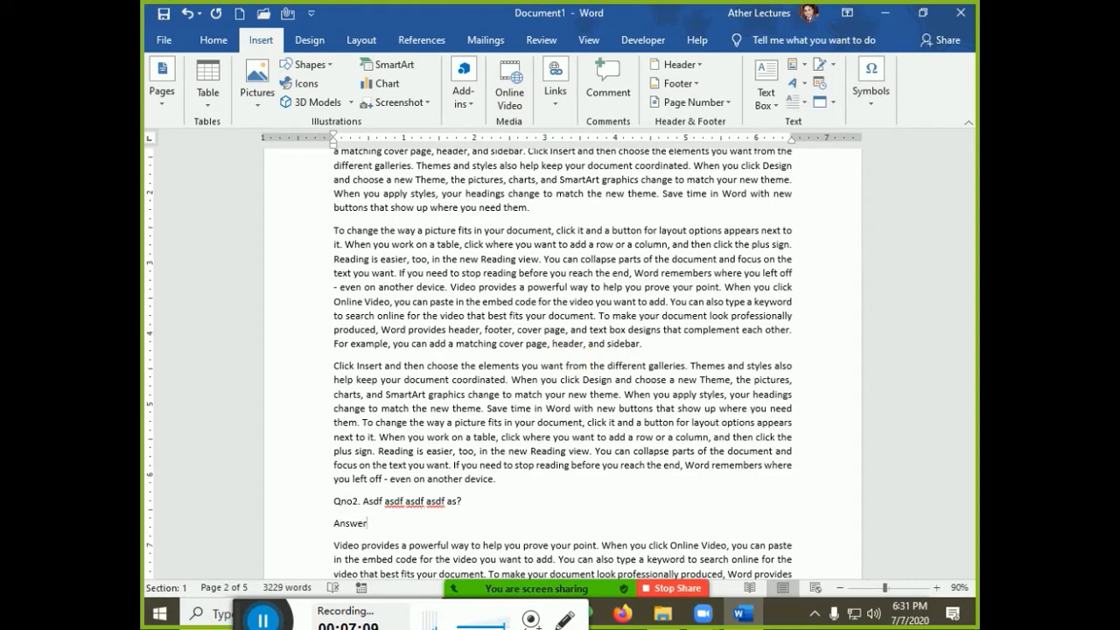
type(":")
Insert a Qno3. copy with 'Answer:' above the Click Insert paragraph, then return to the top
scroll(569, 350, "down", 20)
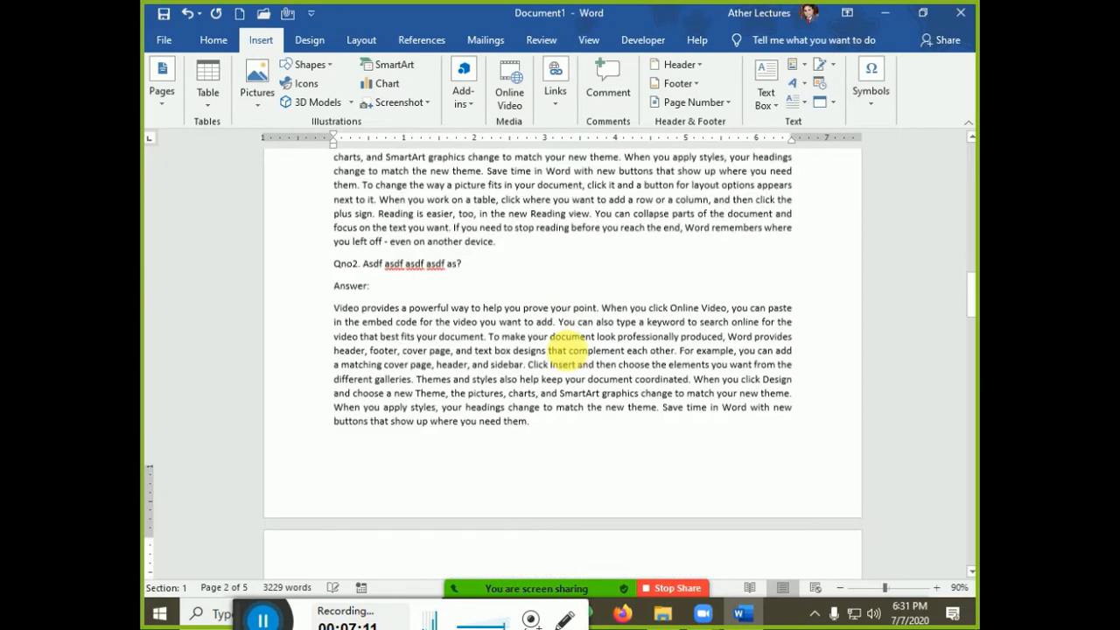
scroll(574, 356, "down", 6)
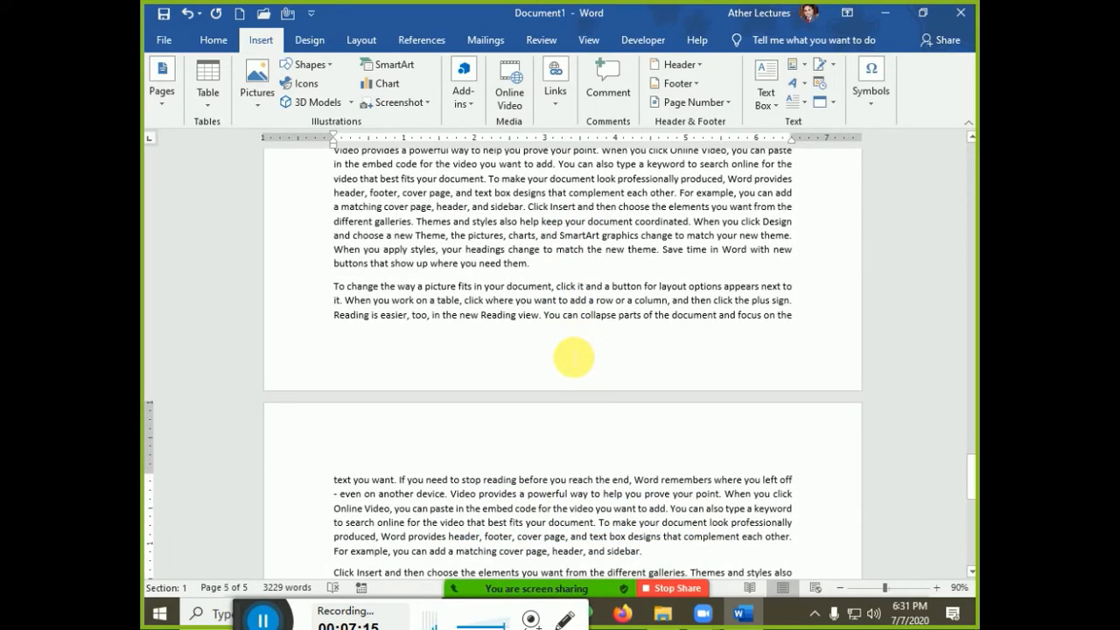
key("Home")
key("Return")
key("Up")
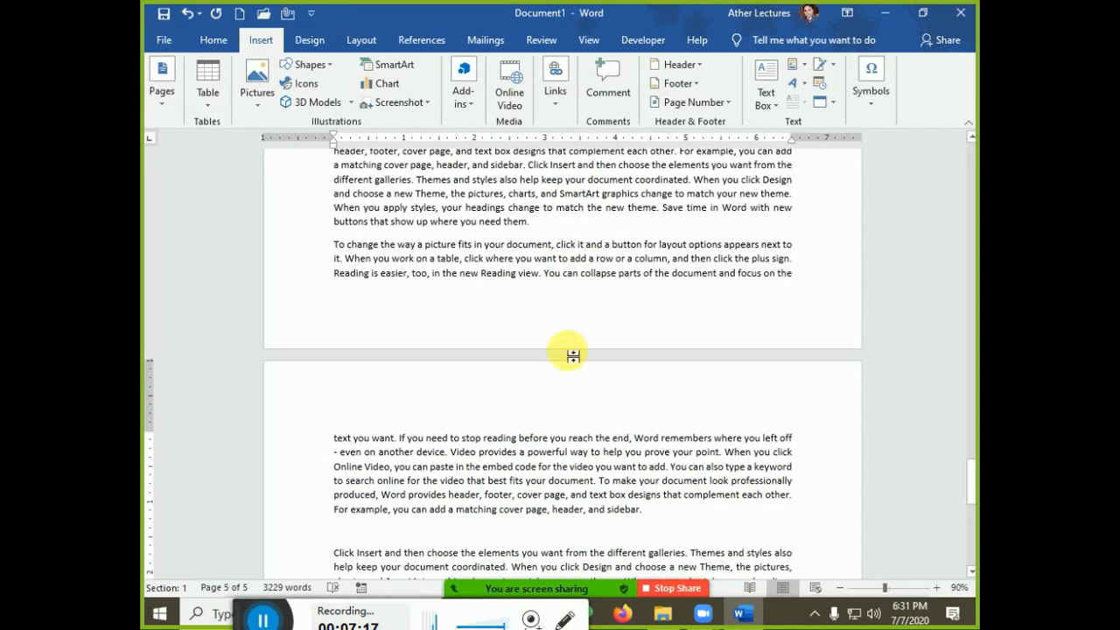
key("ctrl+v")
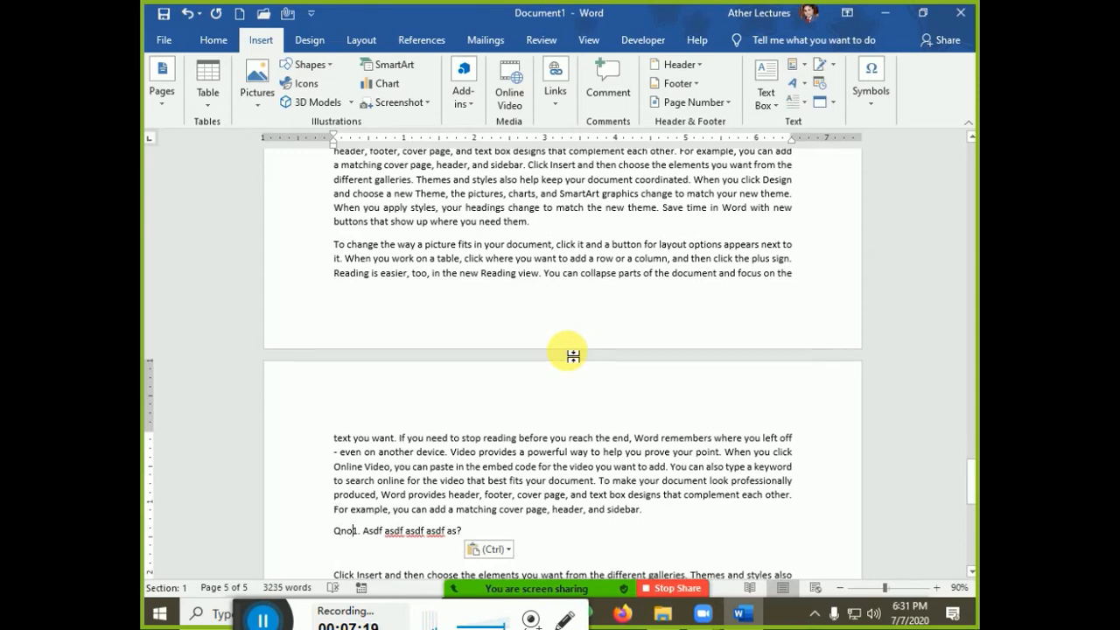
key("Delete")
key("Delete")
type("3.")
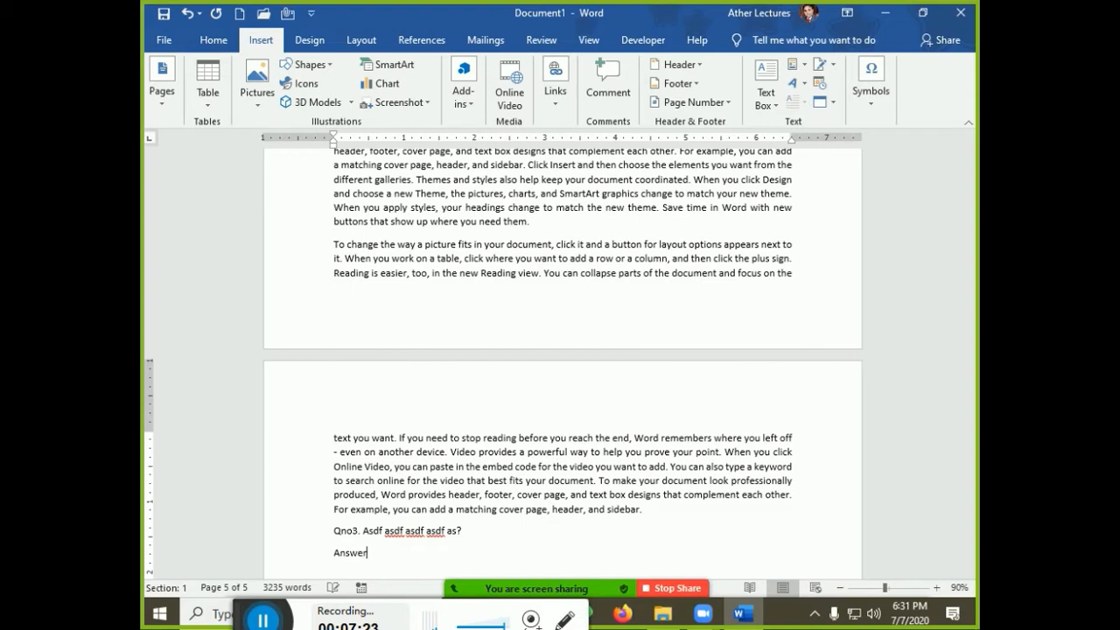
key("Return")
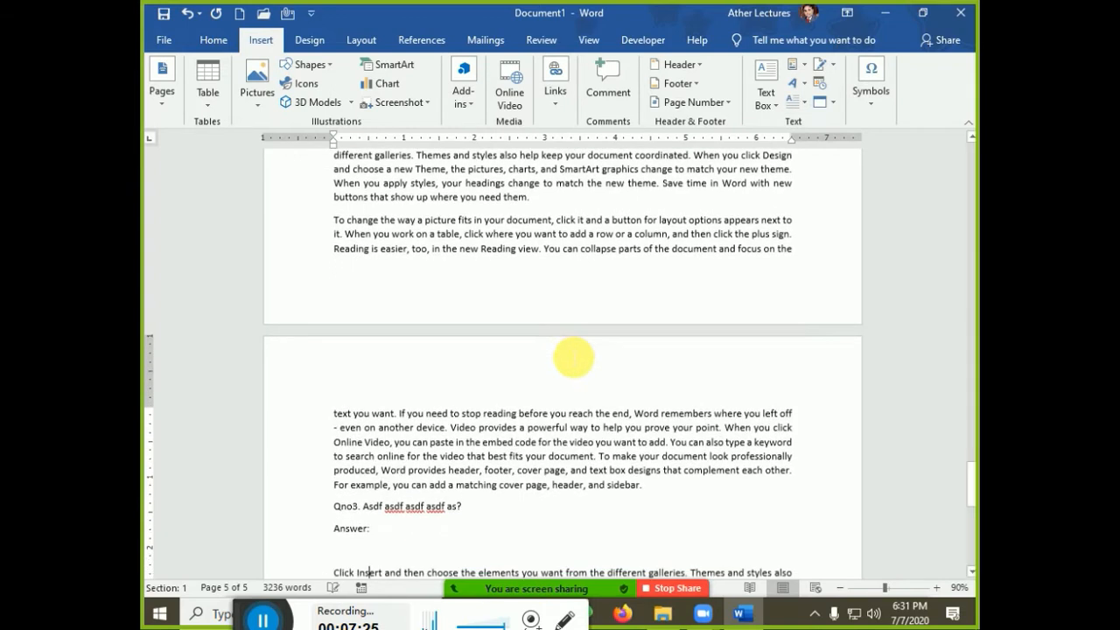
key("Delete")
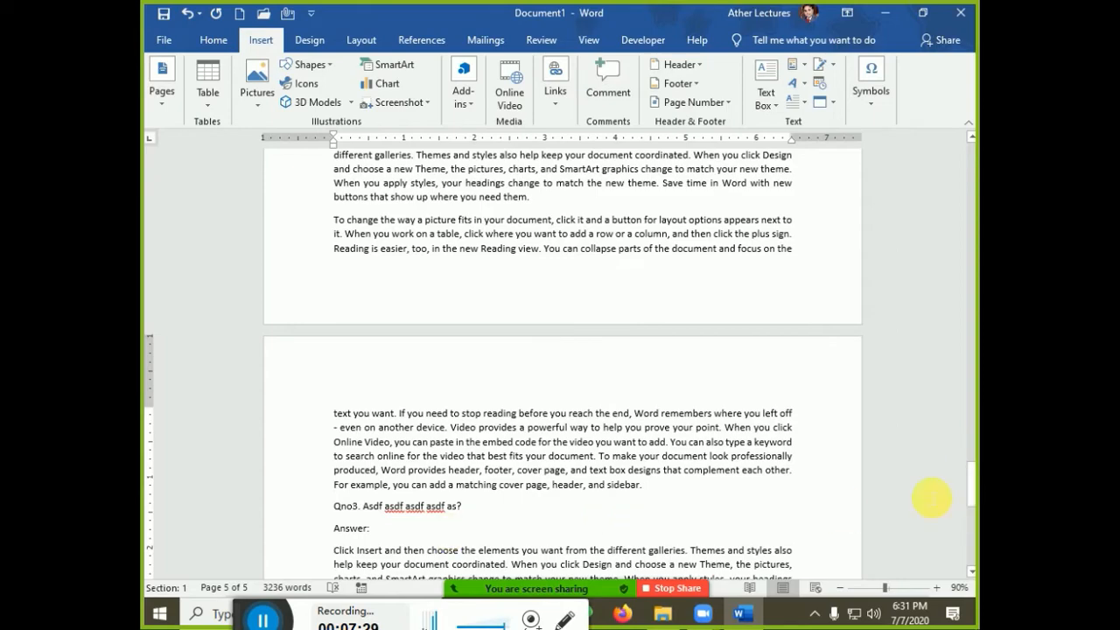
left_click_drag(975, 475, 976, 162)
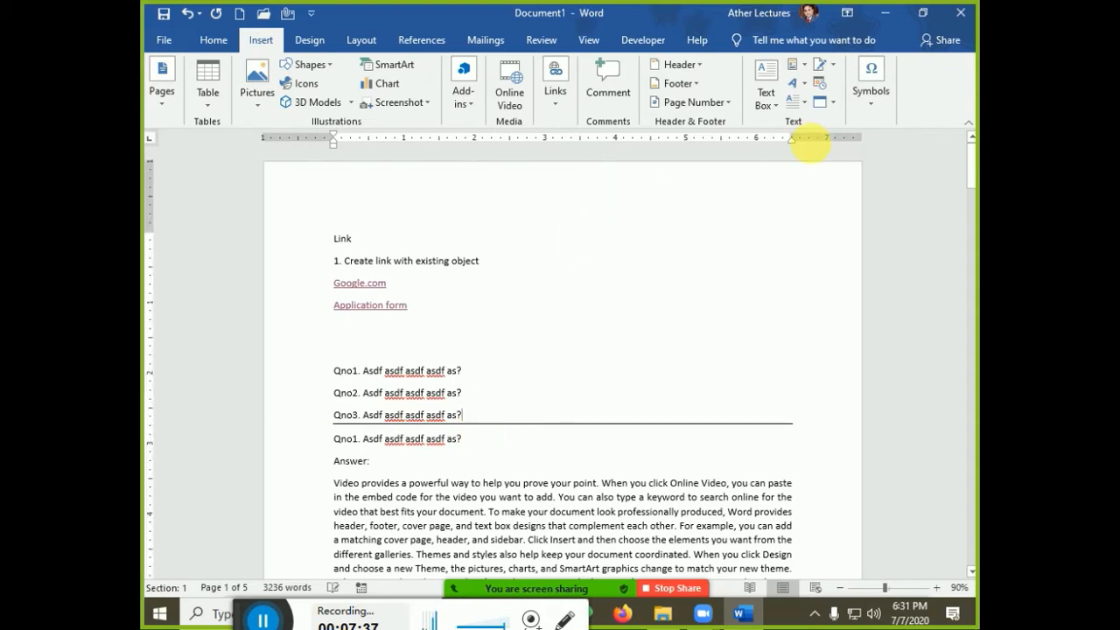
Remove the horizontal rule under Qno3 using the Borders options
left_click(214, 41)
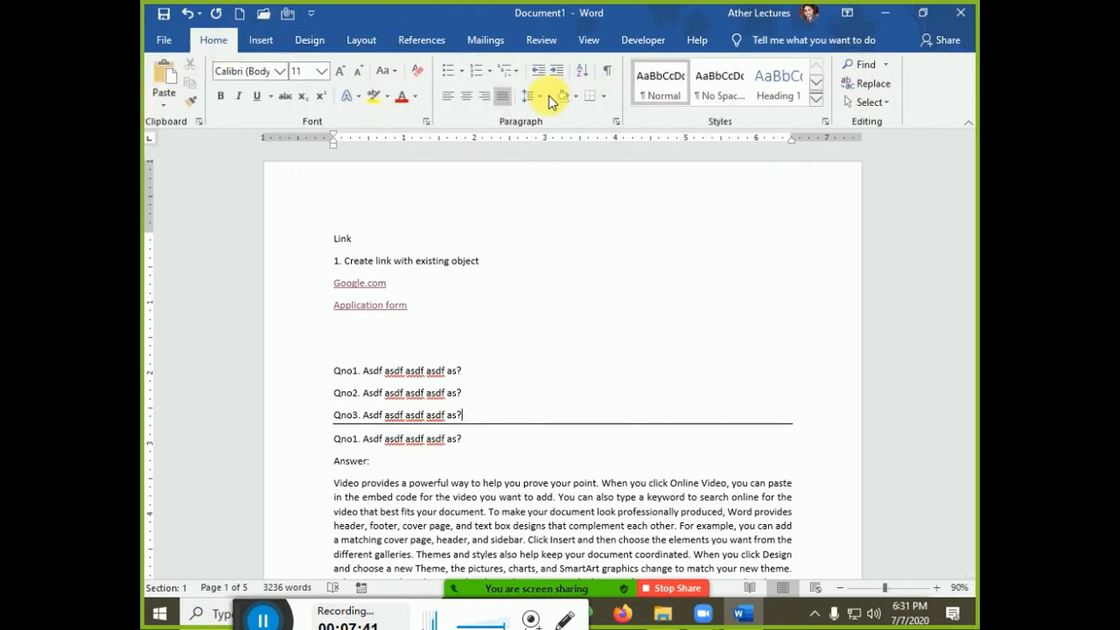
left_click(603, 96)
left_click(630, 196)
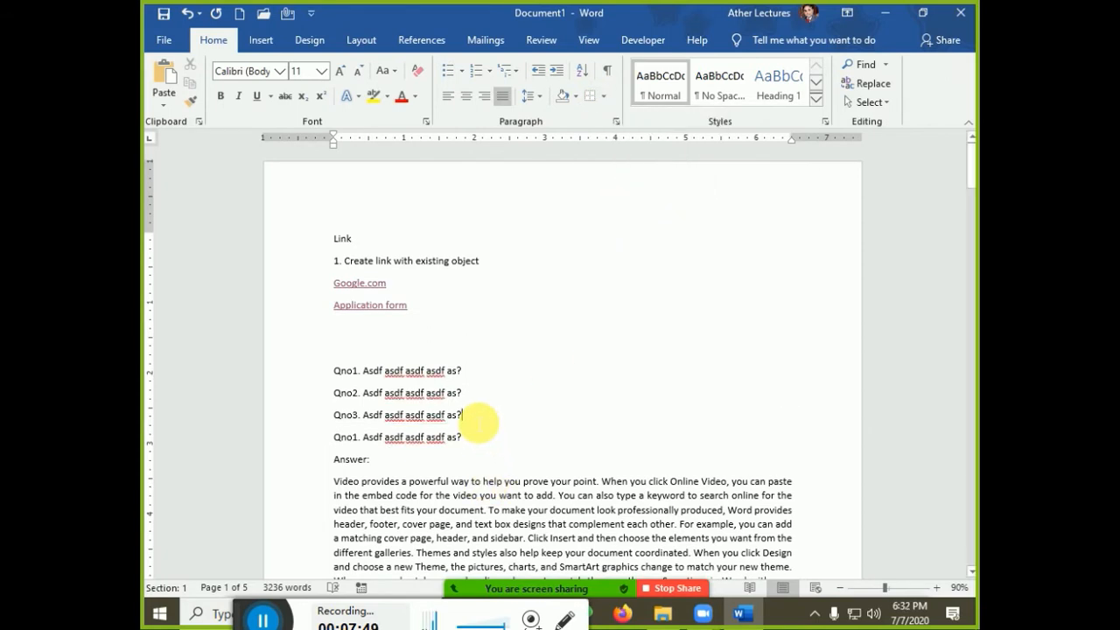
Insert a page break so the second Qno1 and its answer start on a new page
key("ctrl+Return")
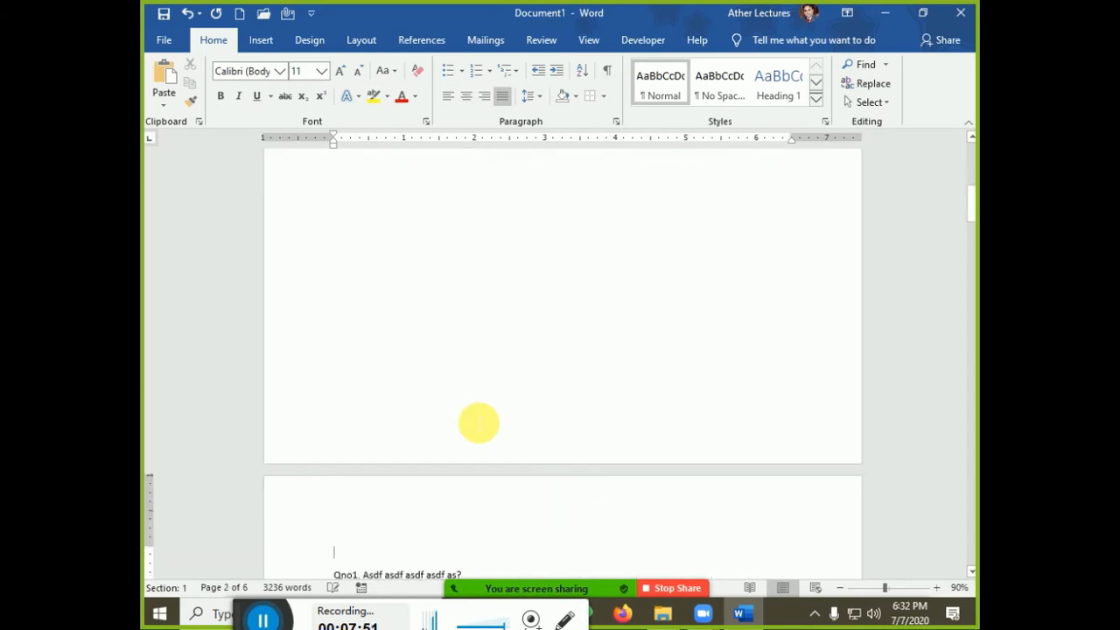
key("Delete")
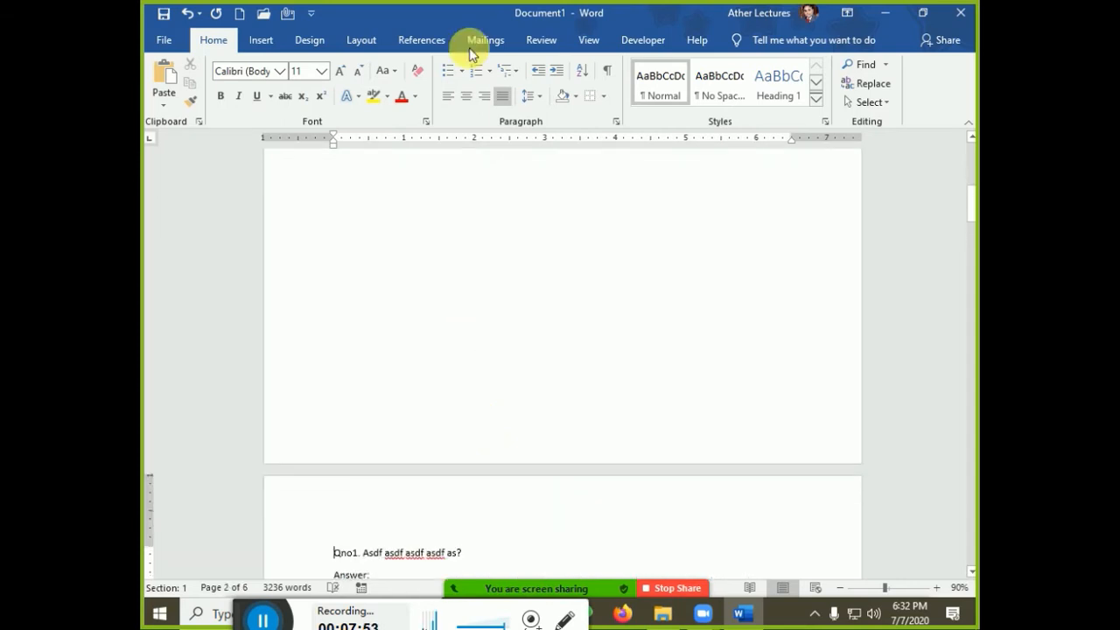
key("BackSpace")
scroll(489, 453, "up", 2)
scroll(490, 454, "down", 8)
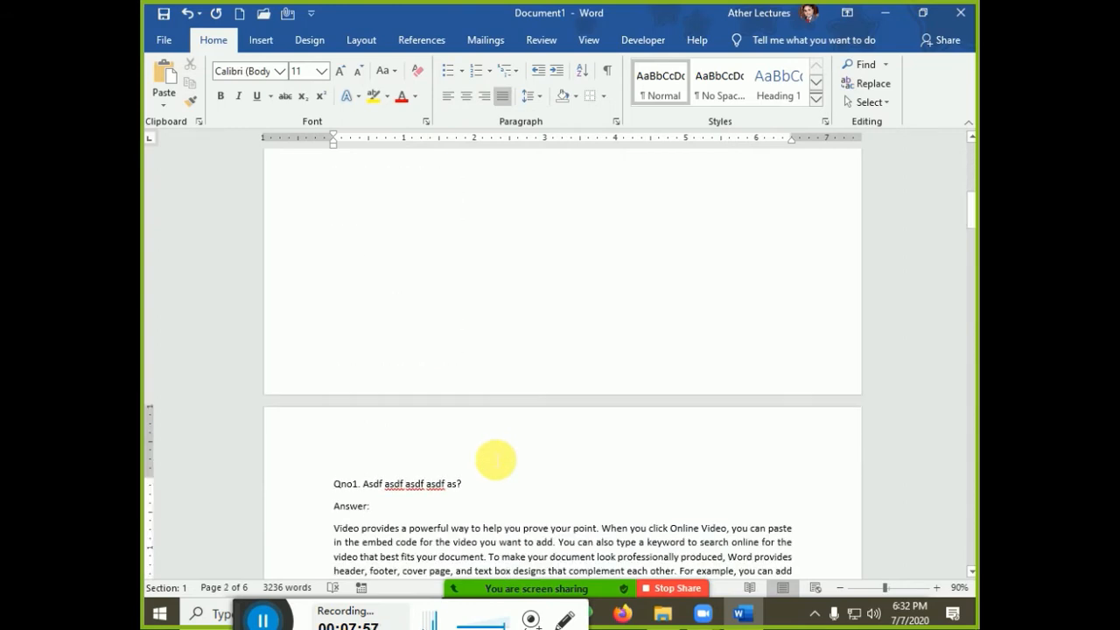
scroll(496, 459, "up", 8)
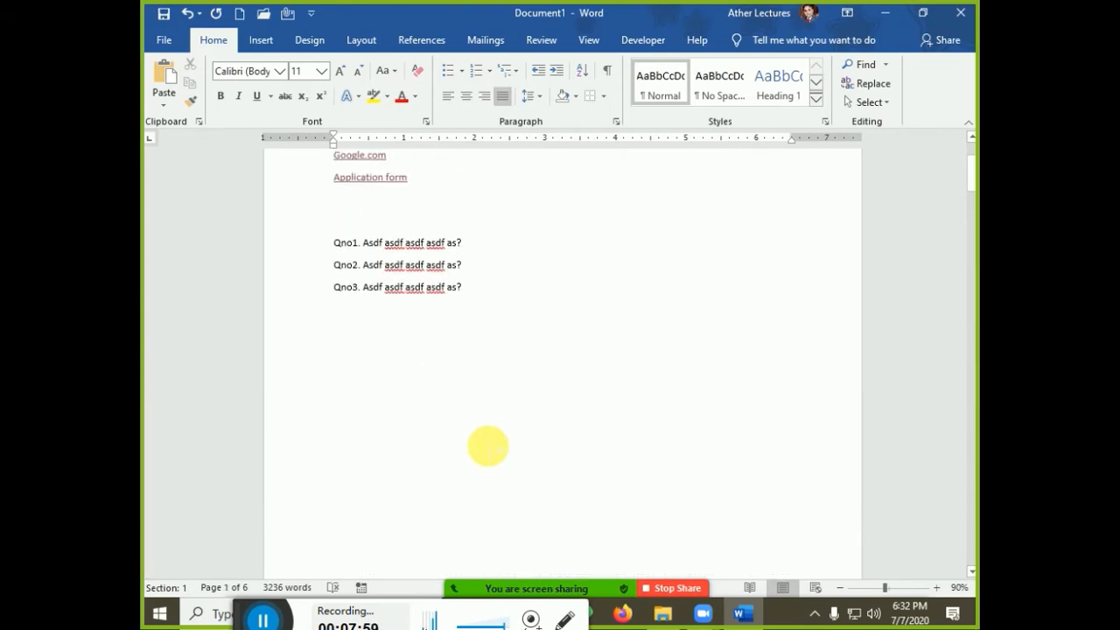
scroll(489, 446, "down", 8)
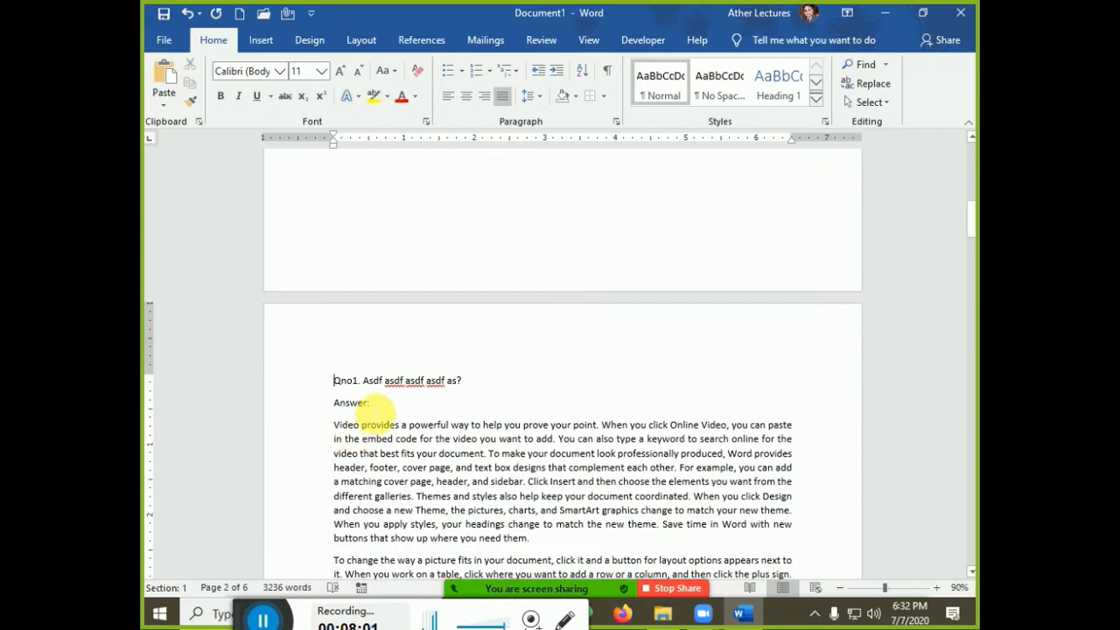
Try Heading 1 on the Qno1 'Answer:' line, then undo it back to Normal style
triple_click(350, 404)
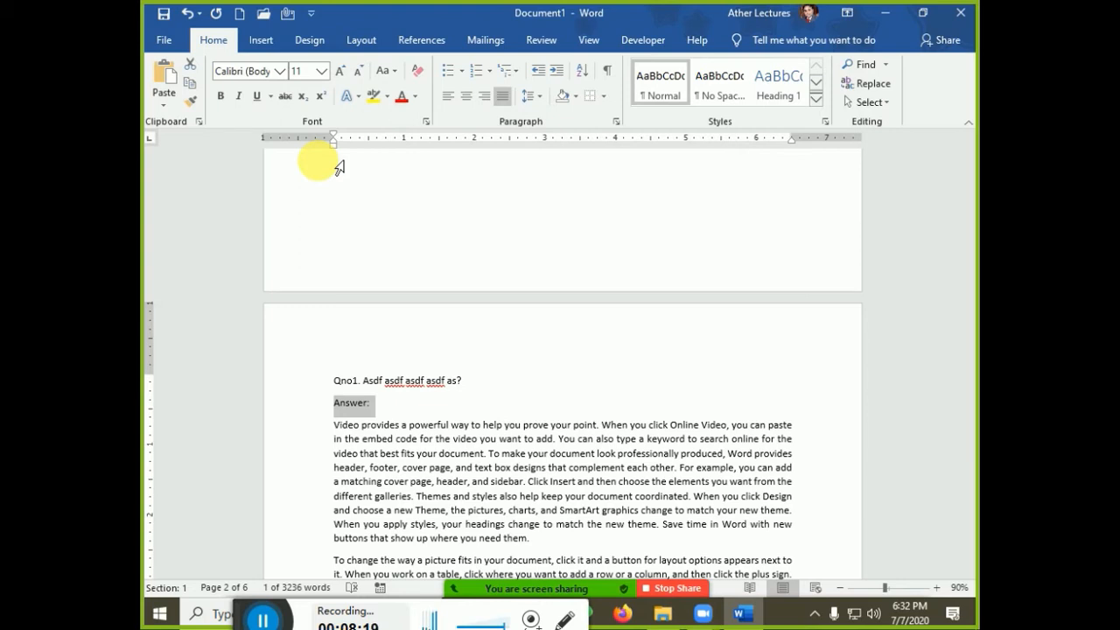
key("ctrl+alt+1")
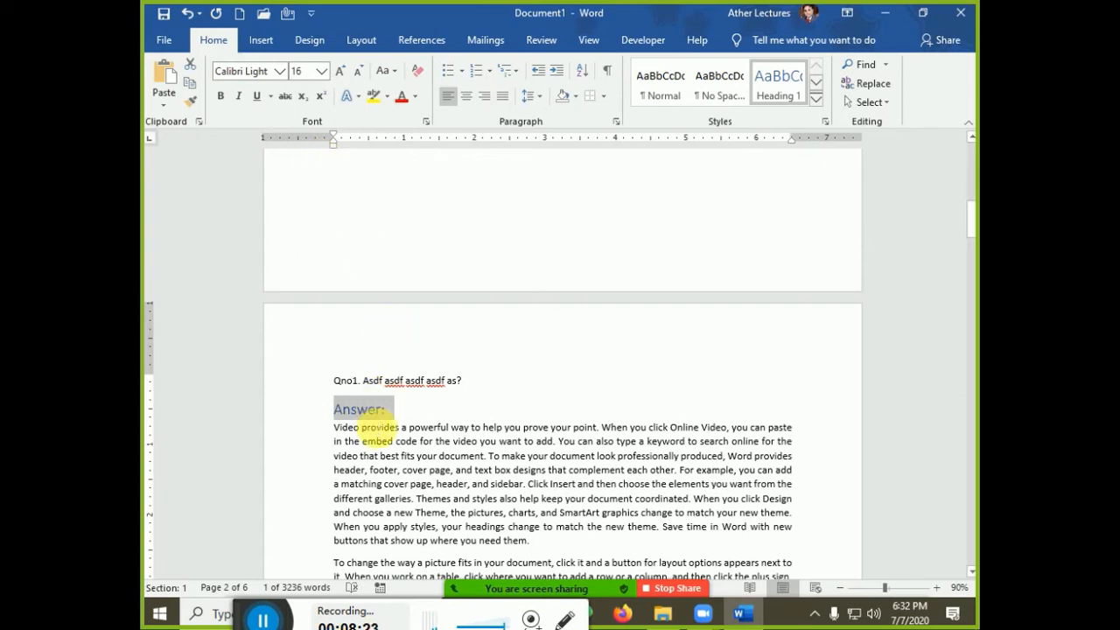
left_click(411, 413)
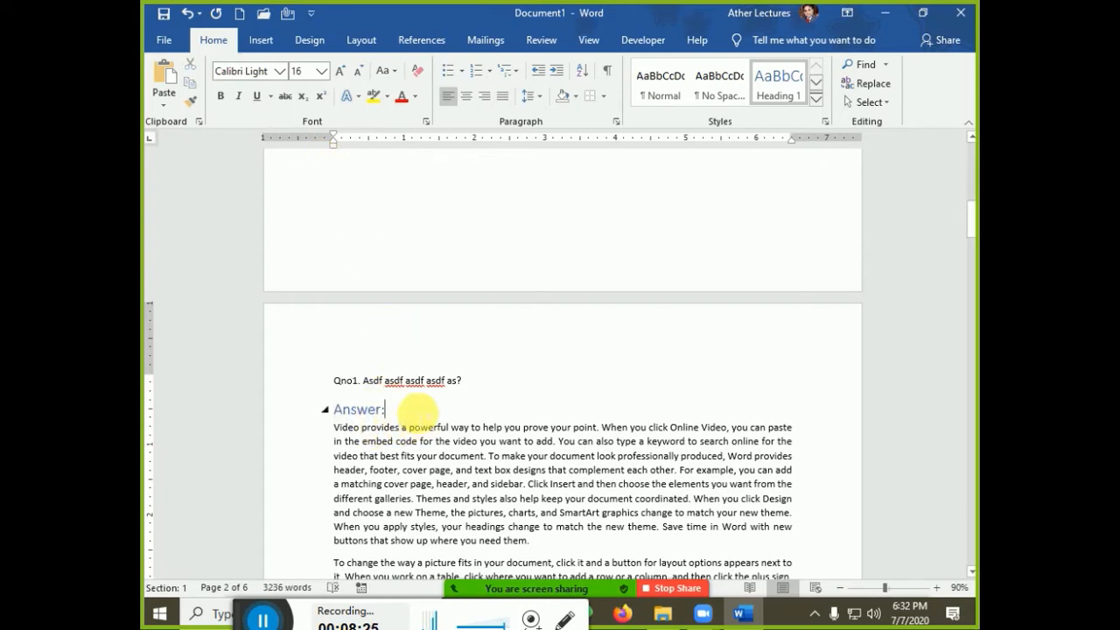
key("ctrl+z")
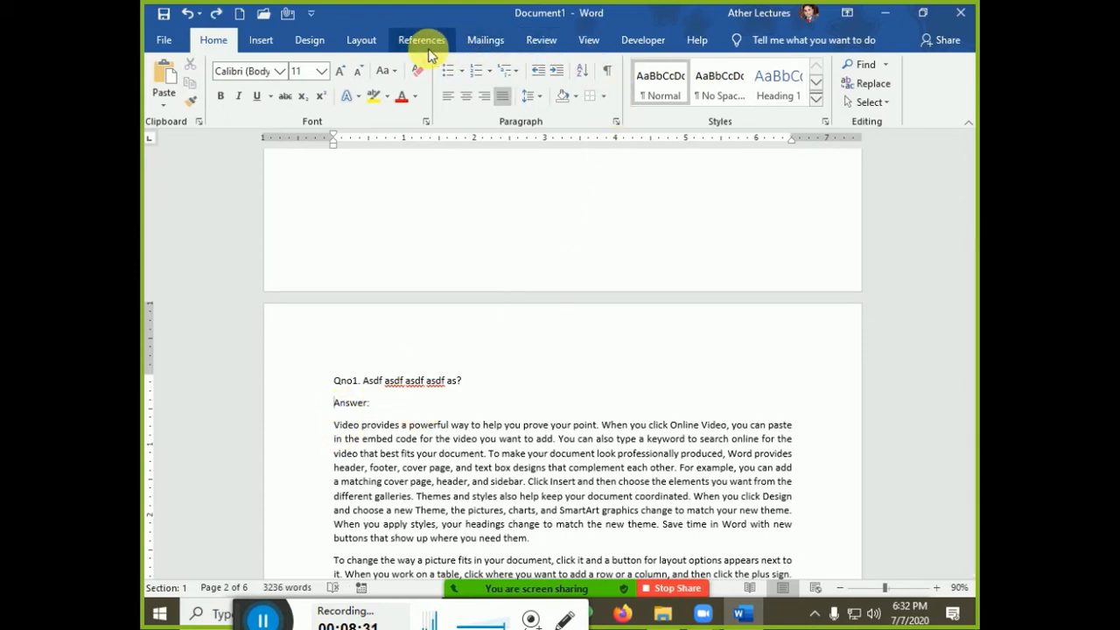
Add the bookmark Answer1 at the first question's Answer: line
left_click(263, 40)
left_click(554, 91)
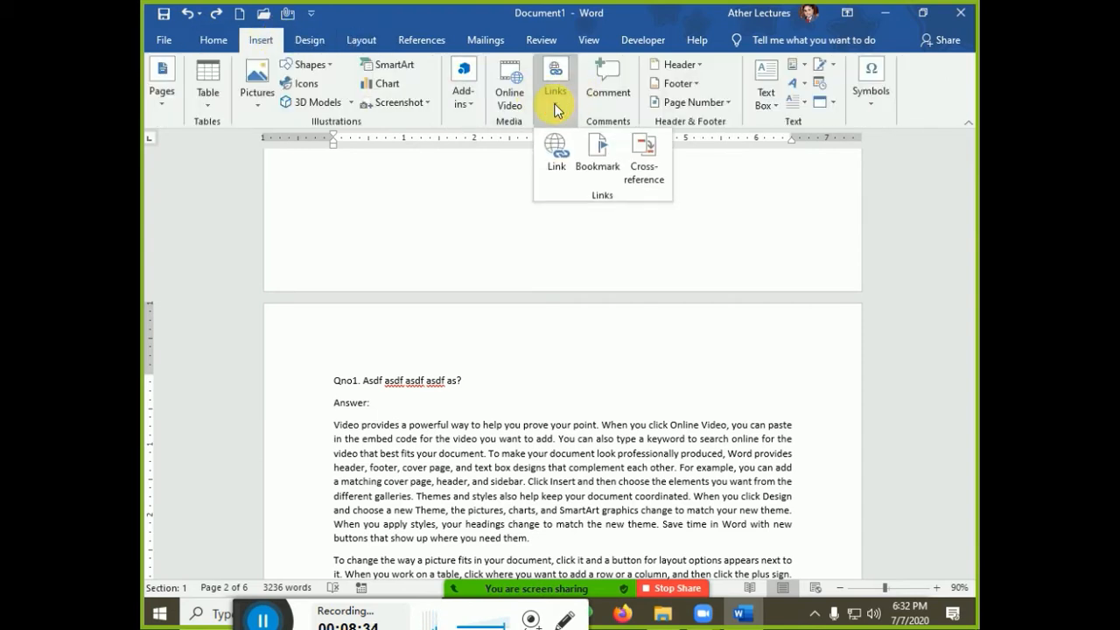
left_click(593, 171)
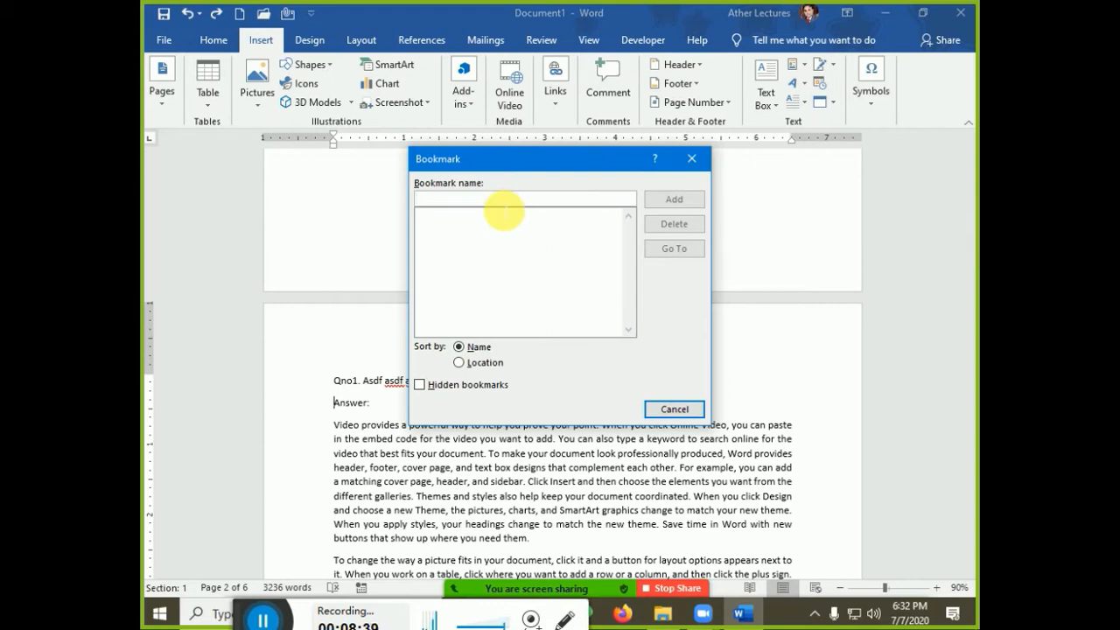
type("Answer1")
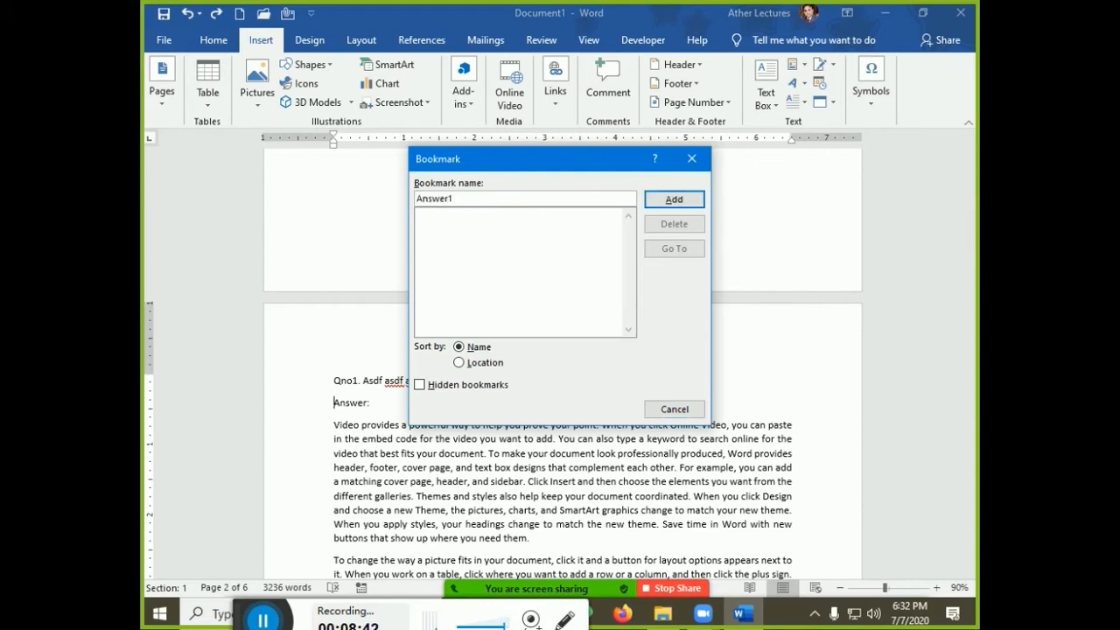
left_click(665, 203)
Add the bookmark Answer2 at Qno2's Answer: line
scroll(415, 448, "down", 15)
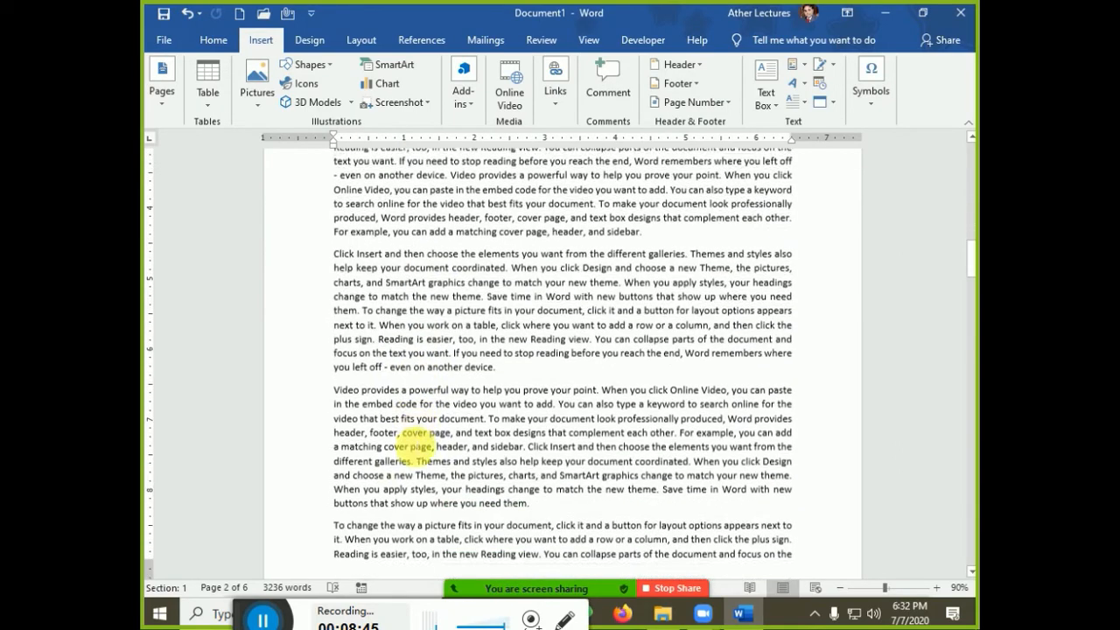
scroll(411, 446, "down", 3)
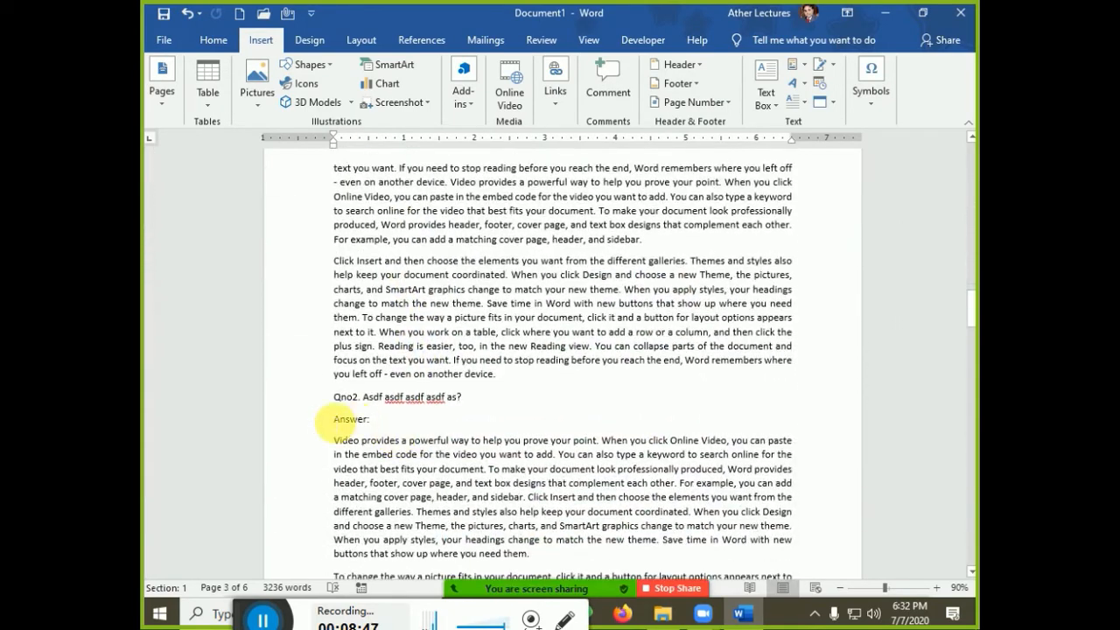
left_click(557, 103)
left_click(596, 151)
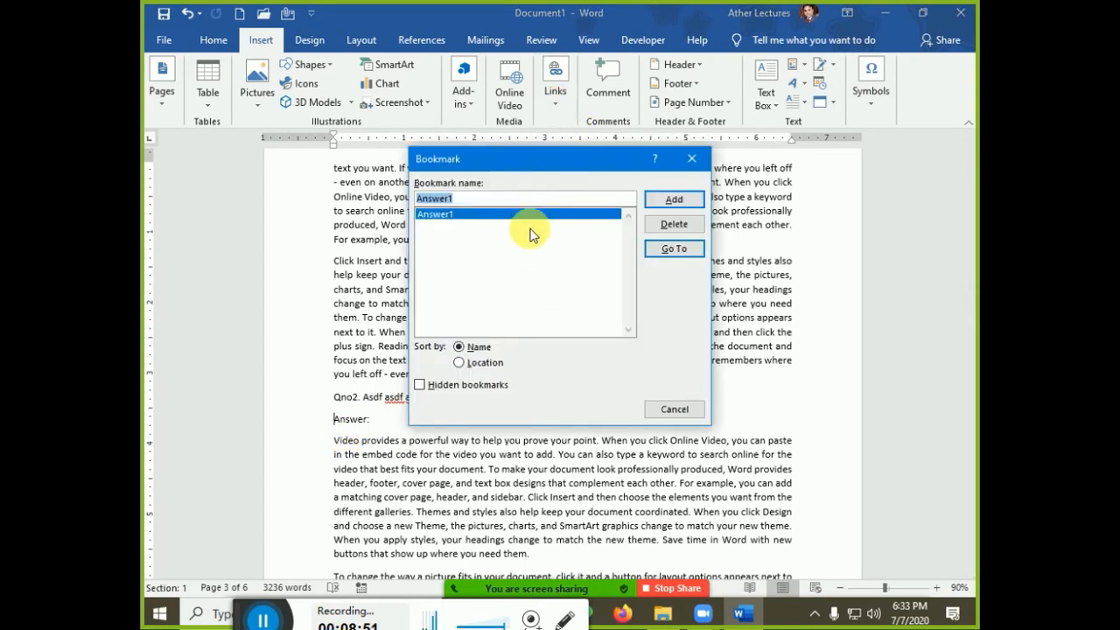
type("Answer2")
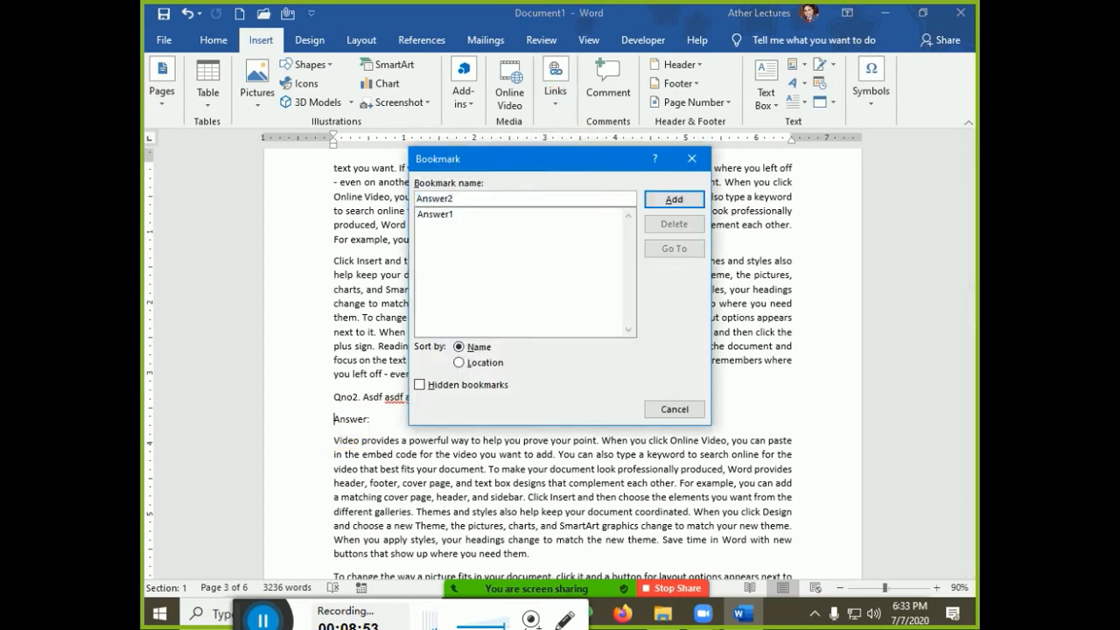
left_click(675, 201)
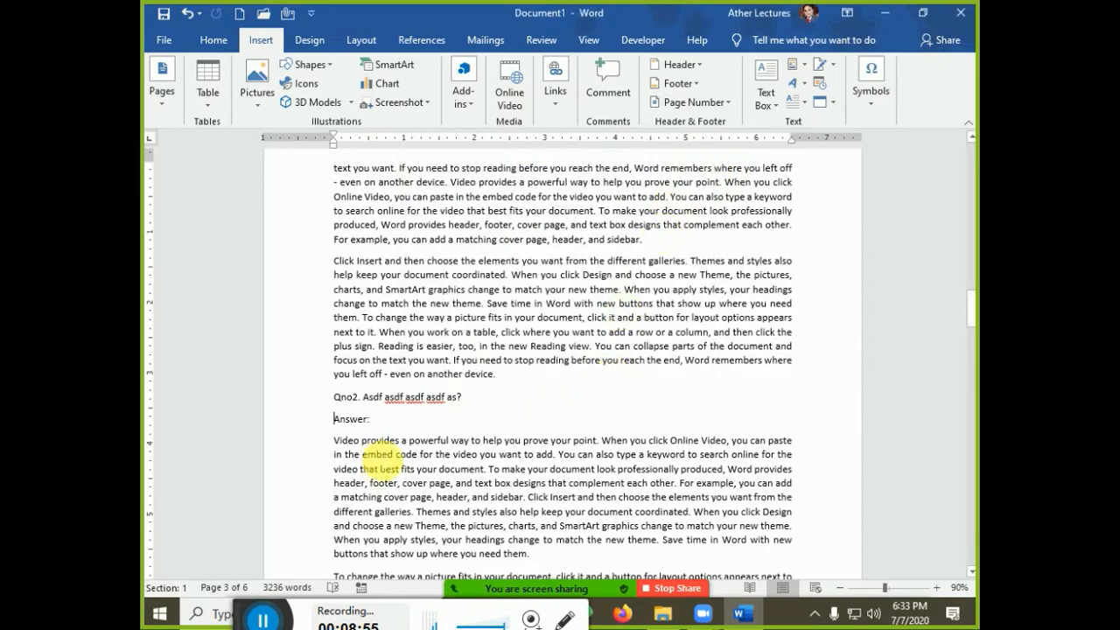
Add the bookmark Answer3 at Qno3's Answer: line
scroll(379, 455, "down", 20)
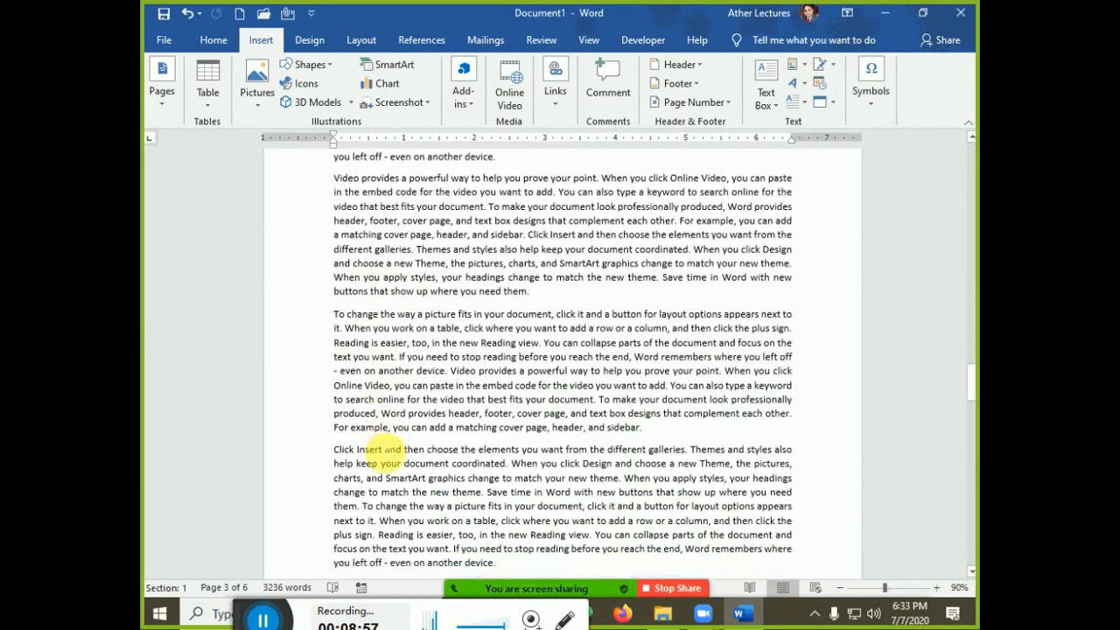
scroll(378, 455, "down", 20)
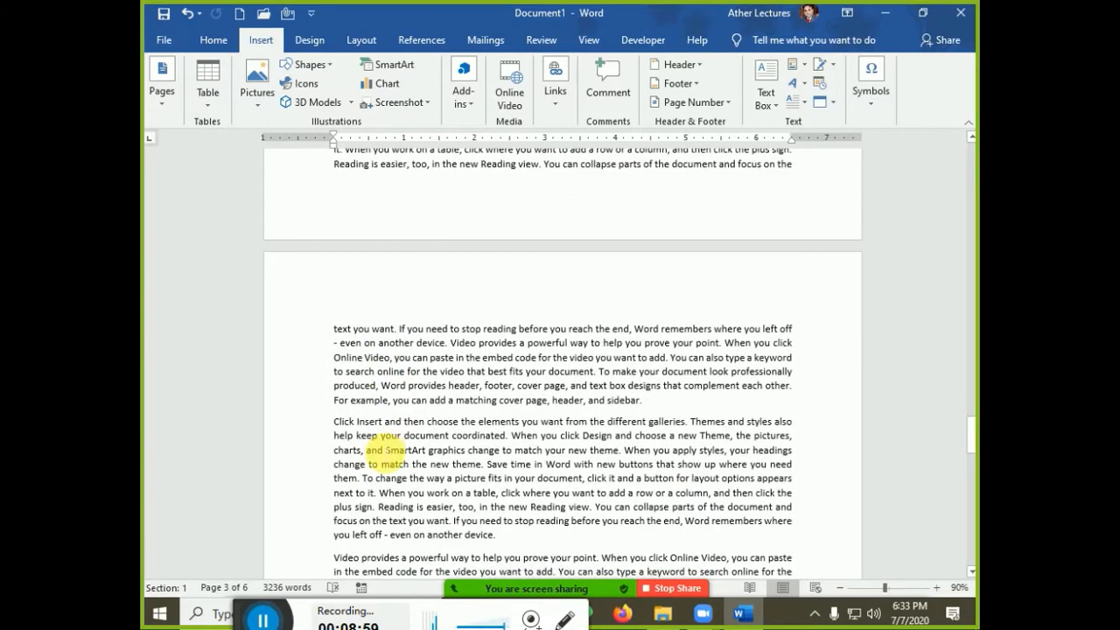
scroll(385, 451, "down", 15)
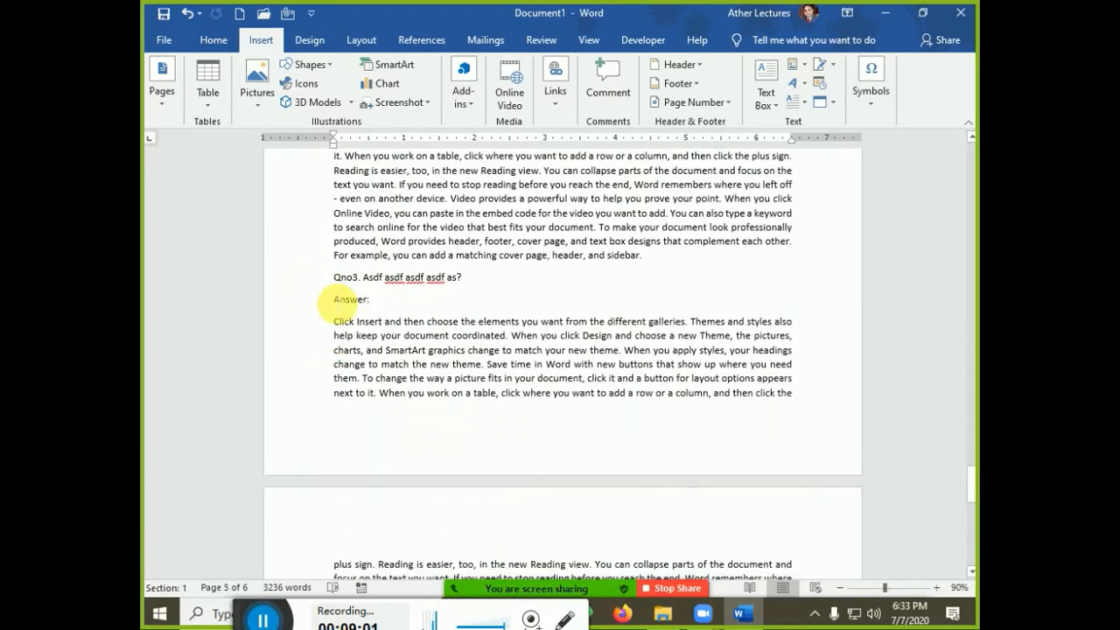
left_click(334, 299)
left_click(553, 98)
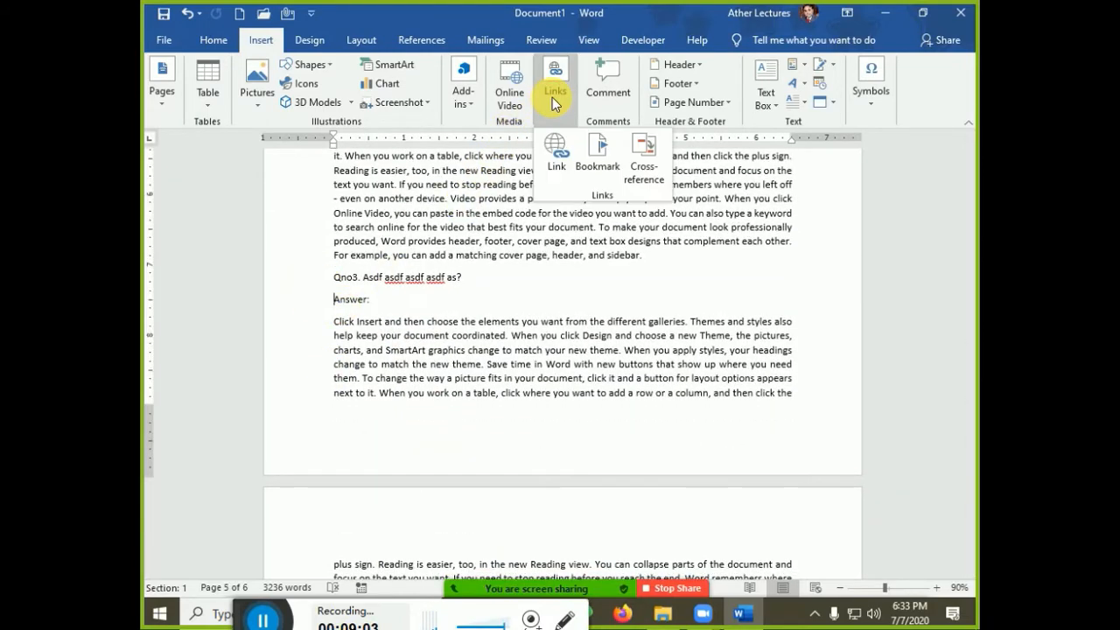
left_click(598, 151)
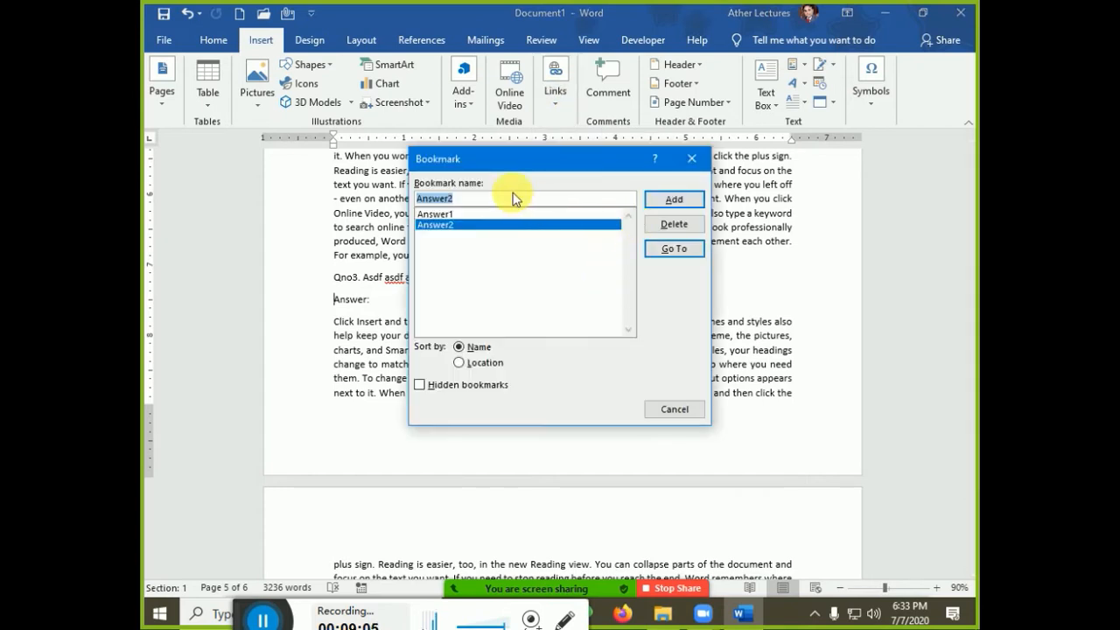
left_click(518, 199)
key("BackSpace")
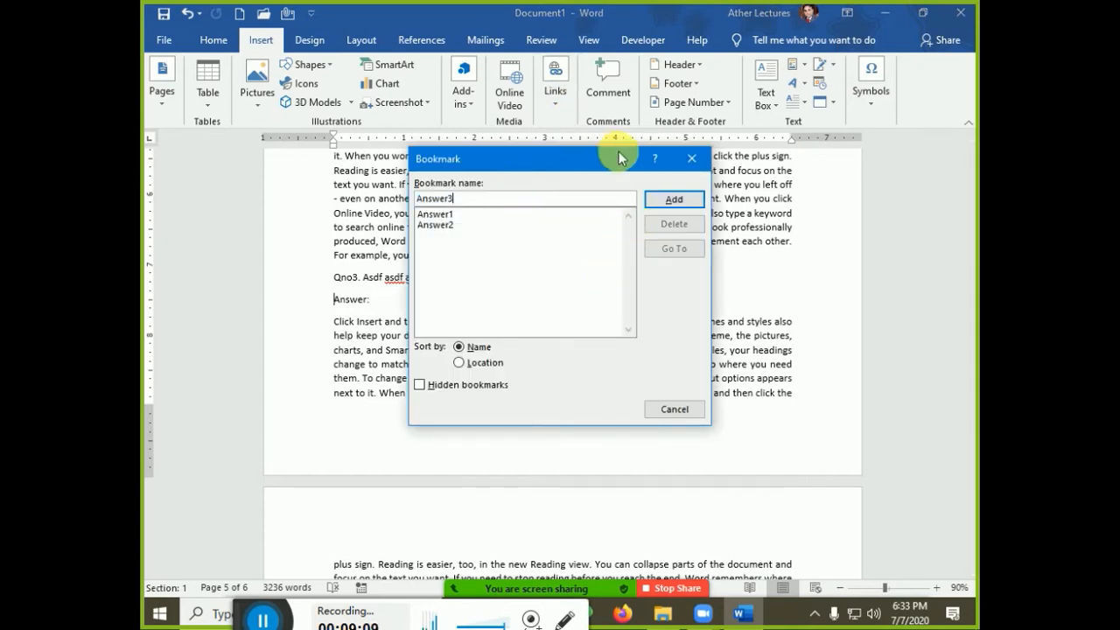
left_click(670, 198)
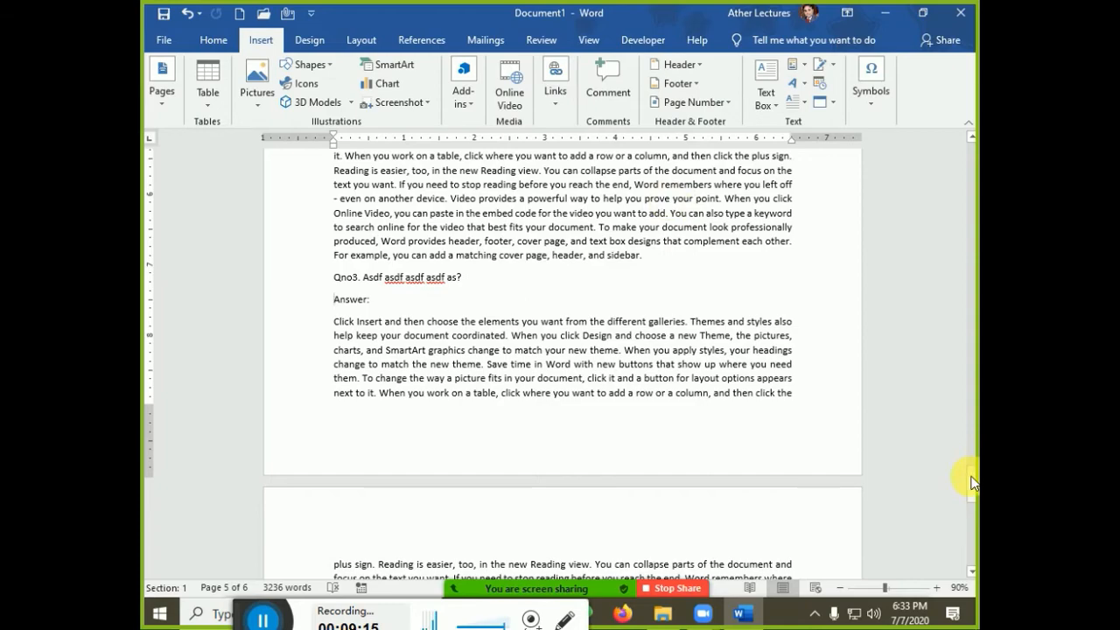
Hyperlink the Qno1 question line to the Answer1 bookmark in this document
left_click_drag(973, 481, 968, 153)
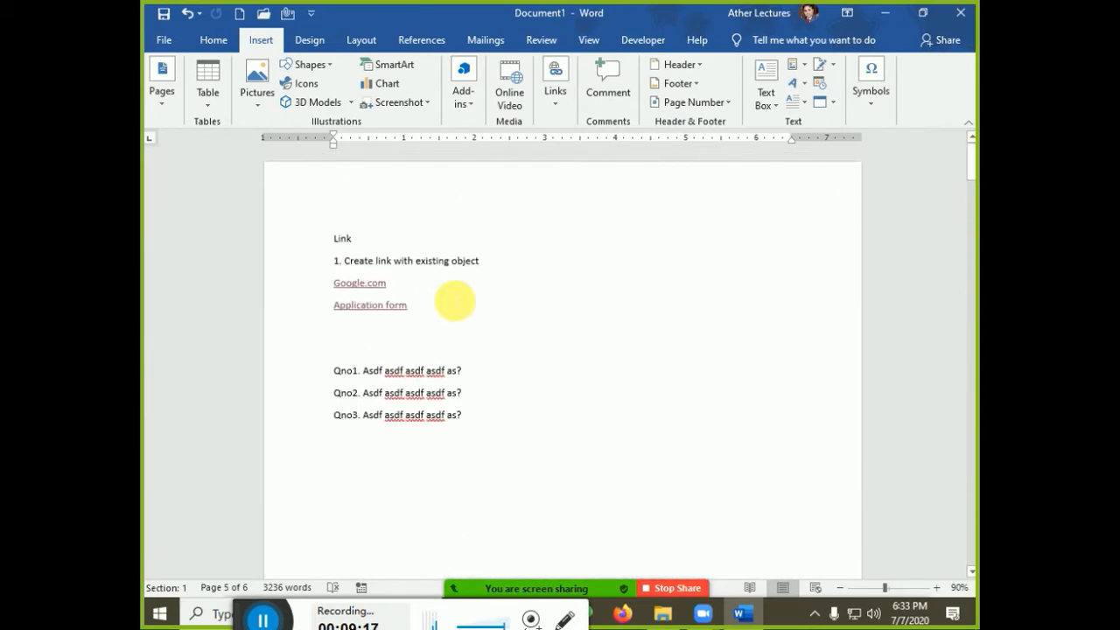
left_click_drag(468, 372, 333, 366)
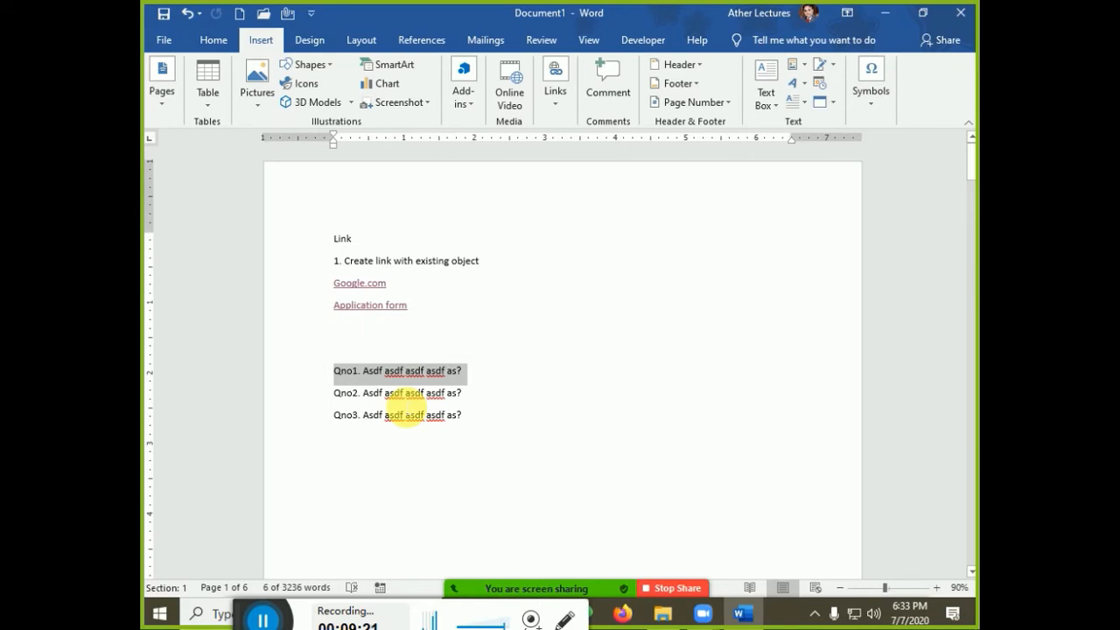
key("ctrl+k")
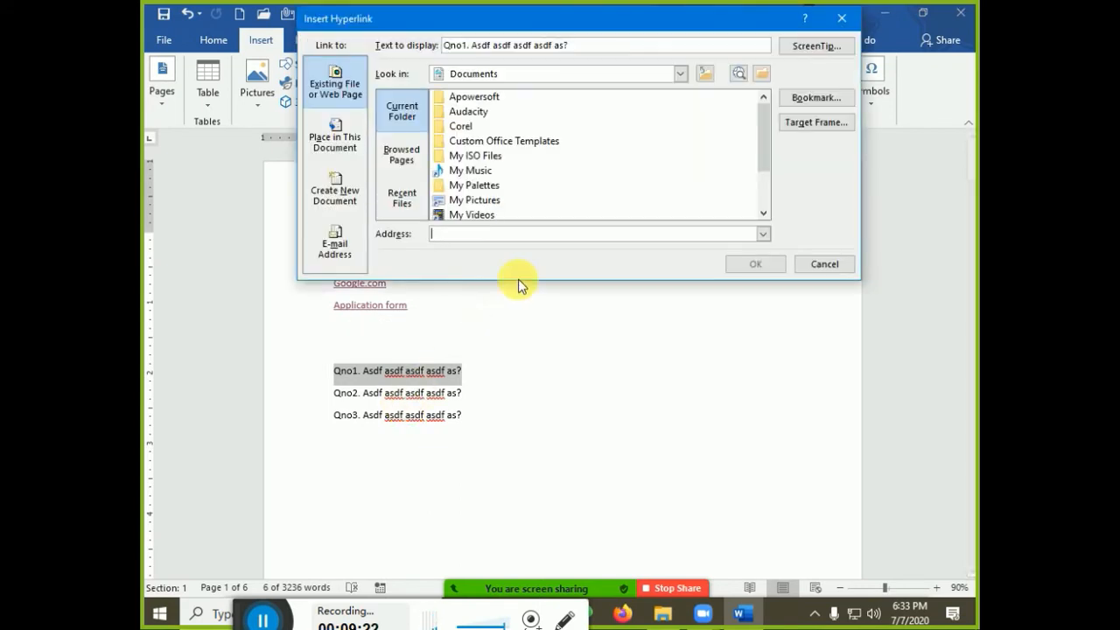
left_click(334, 140)
left_click(419, 130)
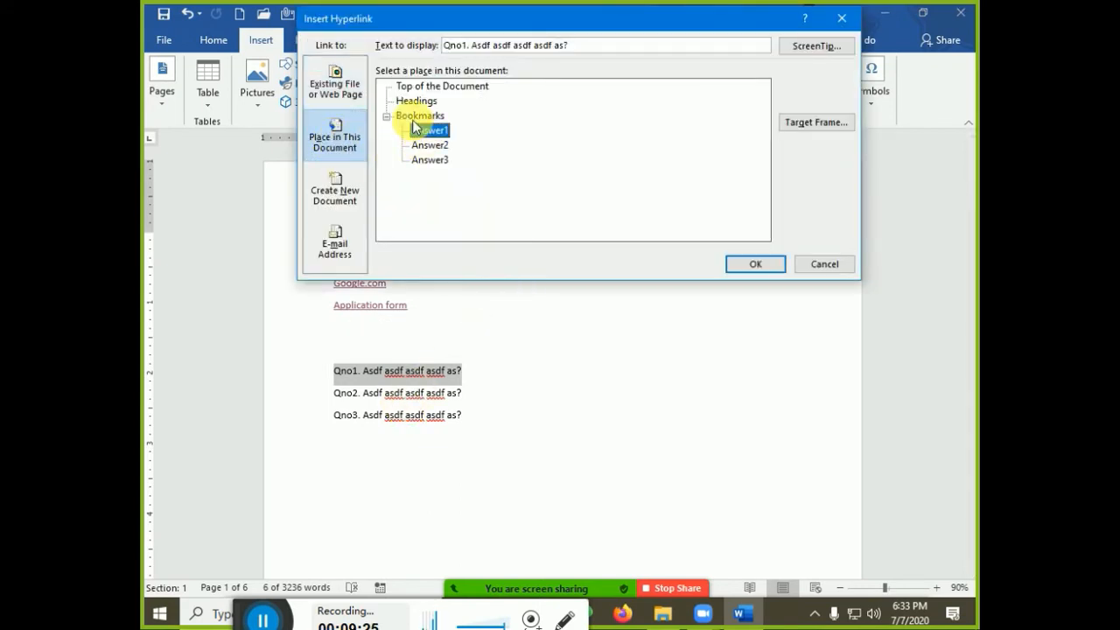
left_click(386, 116)
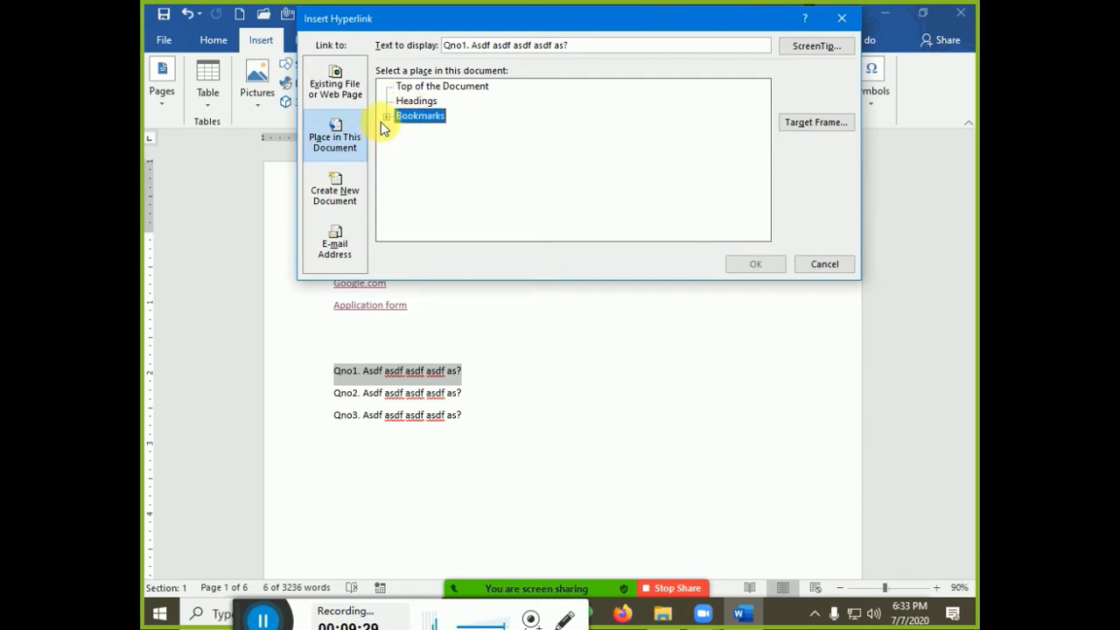
left_click(386, 116)
left_click(415, 130)
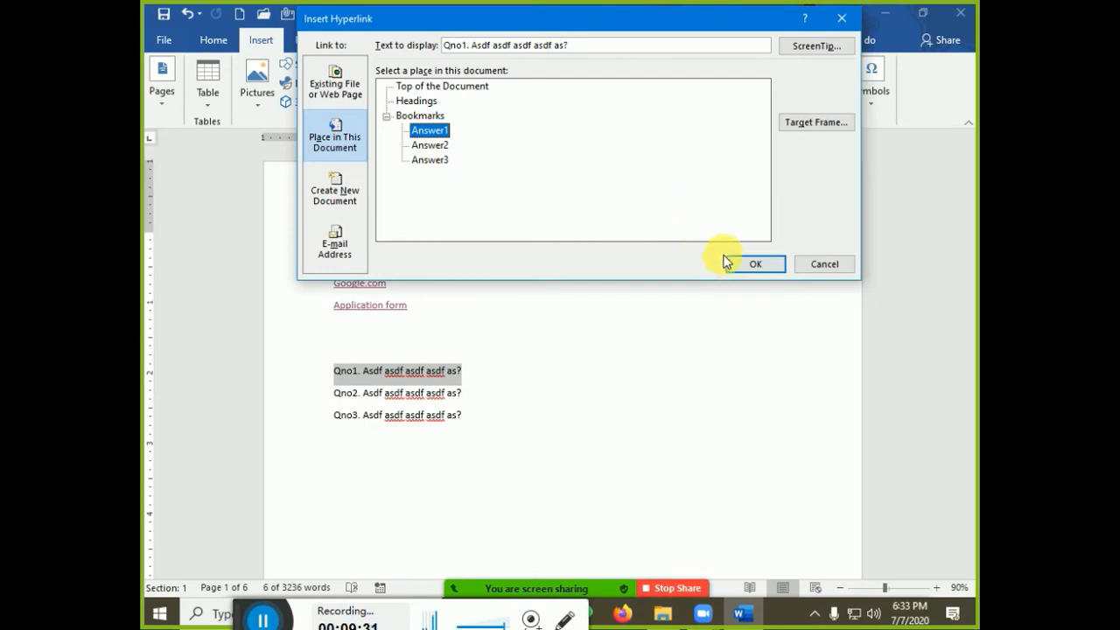
left_click(742, 264)
Hyperlink Qno2 to bookmark Answer2 and Qno3 to bookmark Answer3
left_click_drag(463, 393, 336, 392)
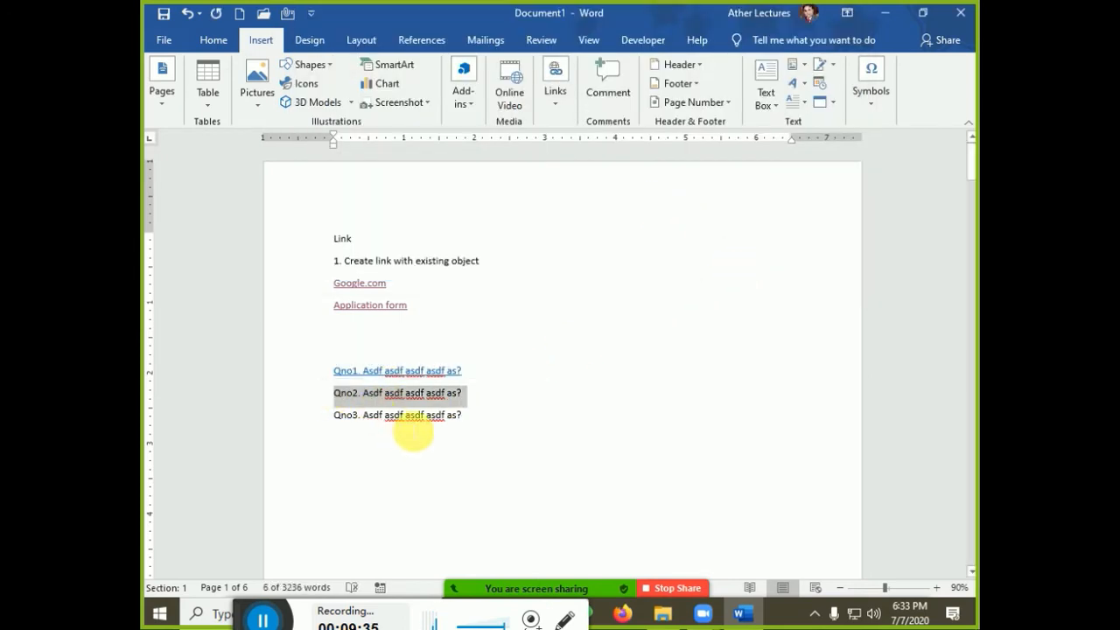
key("ctrl+k")
left_click(447, 146)
left_click(758, 265)
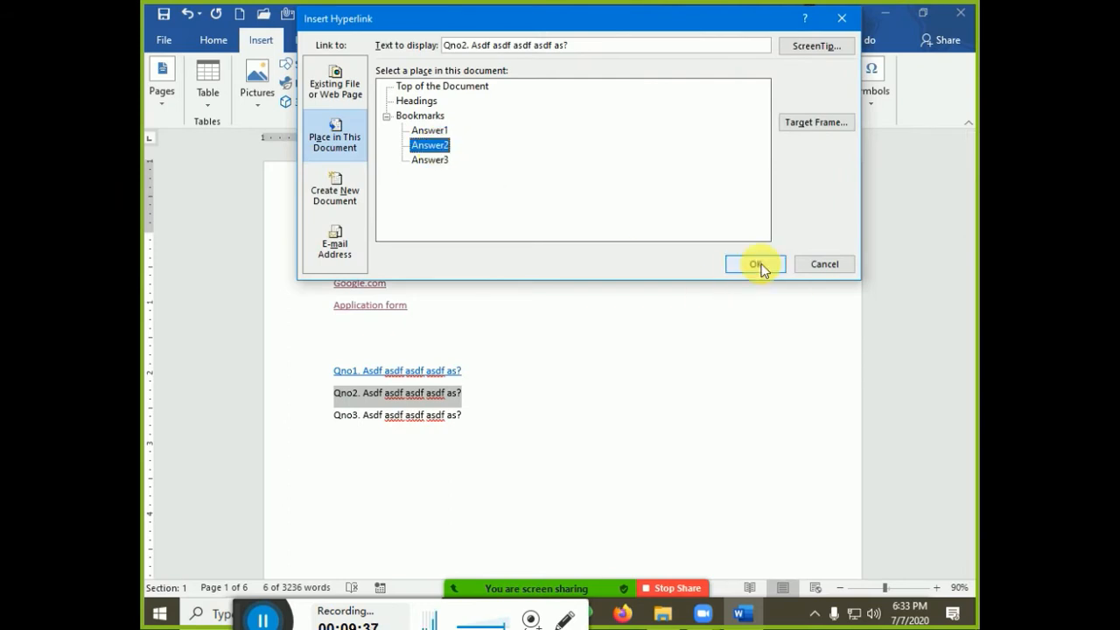
left_click_drag(474, 418, 332, 426)
key("ctrl+k")
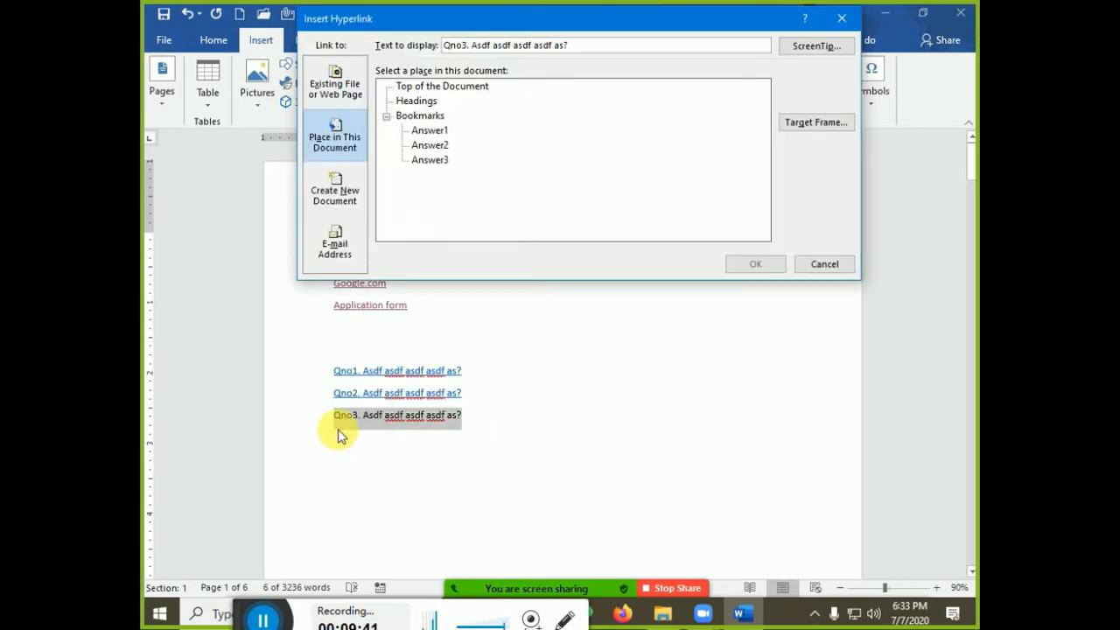
left_click(440, 161)
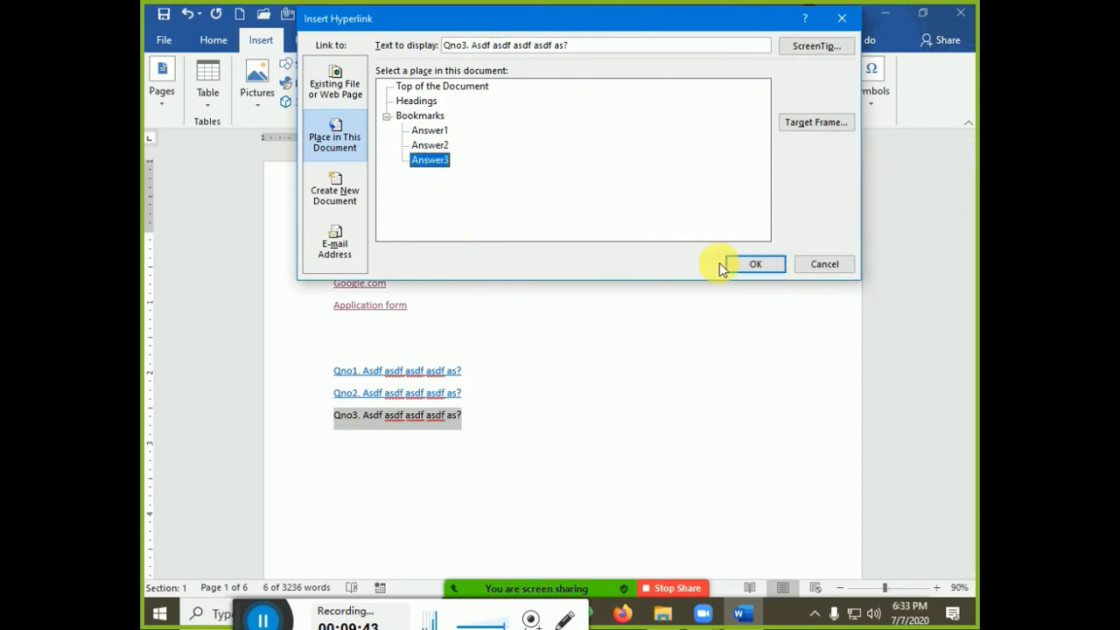
left_click(746, 265)
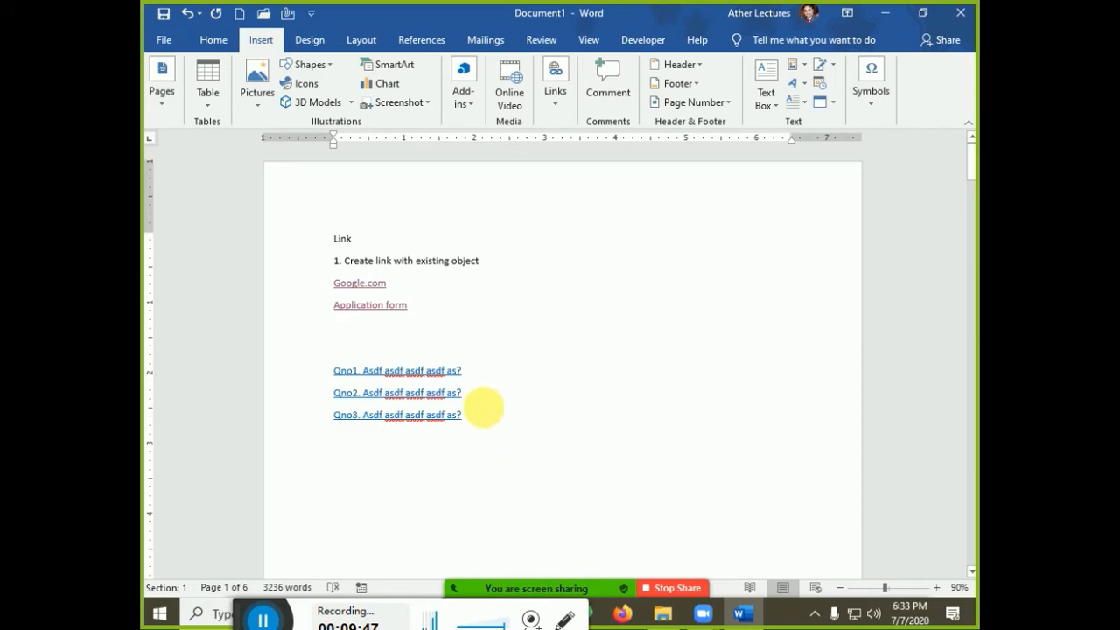
Follow the Qno1 link to confirm it jumps to its answer on page 2
left_click(445, 378, "ctrl")
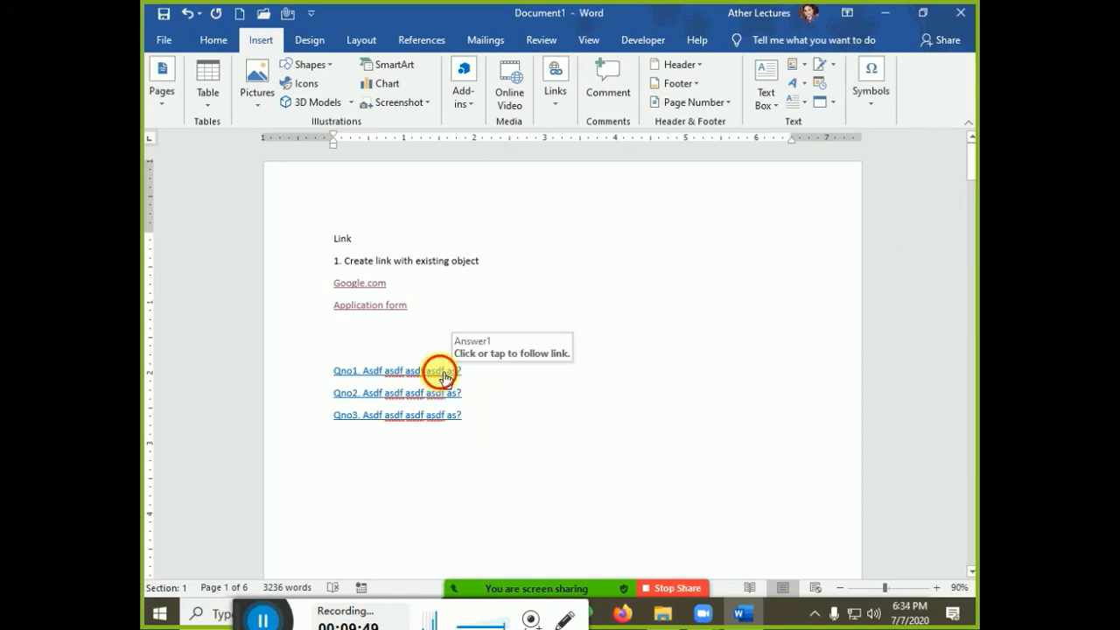
scroll(405, 323, "down", 10)
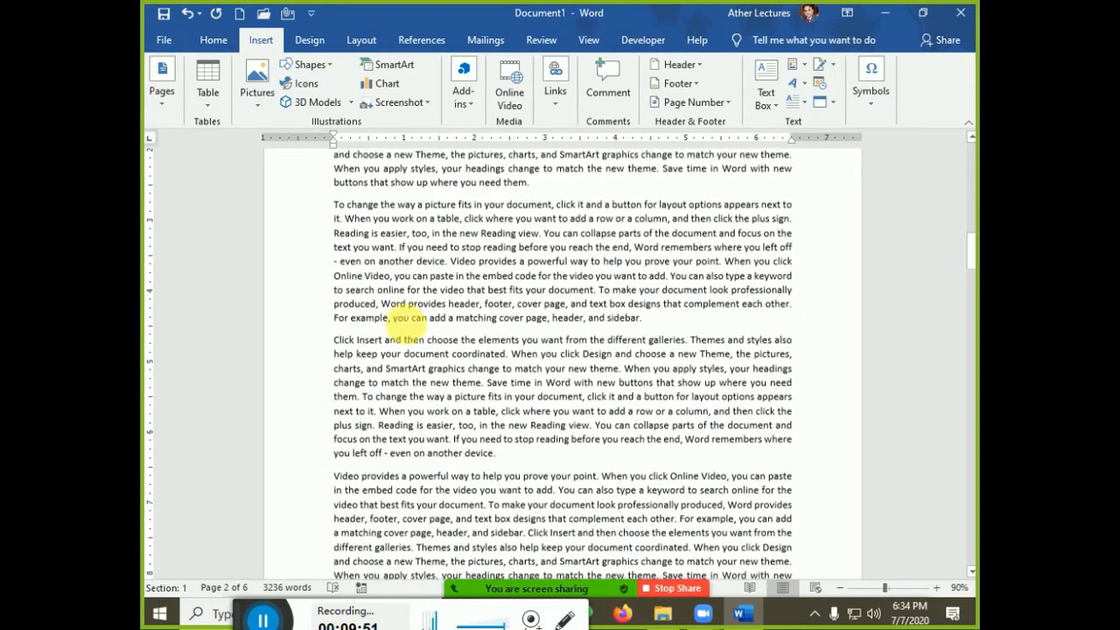
scroll(405, 325, "down", 6)
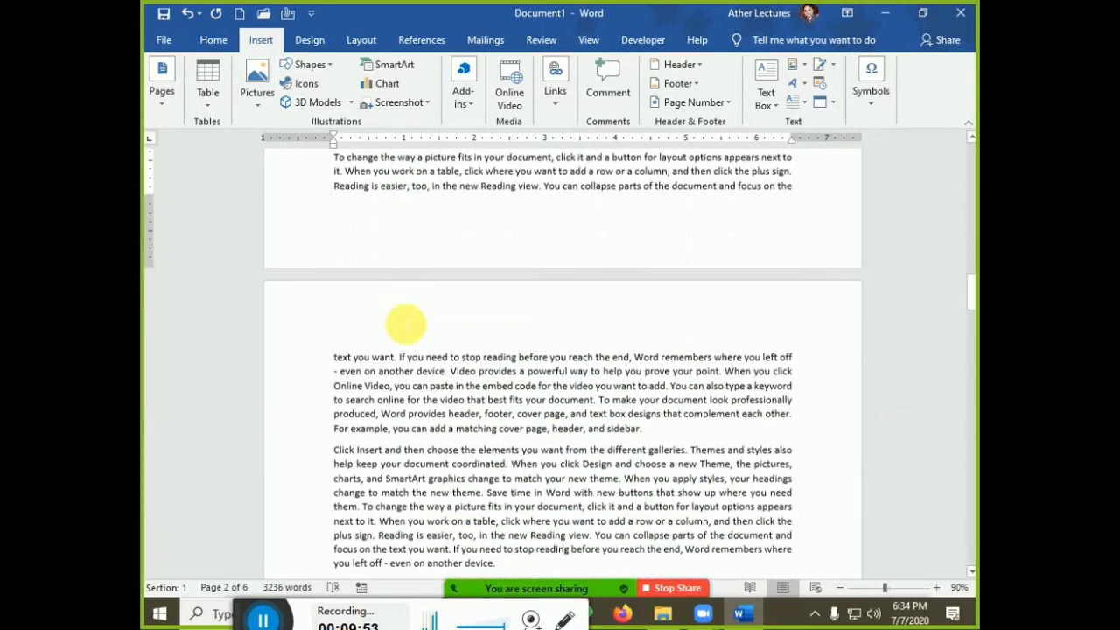
Add a right-aligned 'Back to Top' line above Qno2
left_click(510, 424)
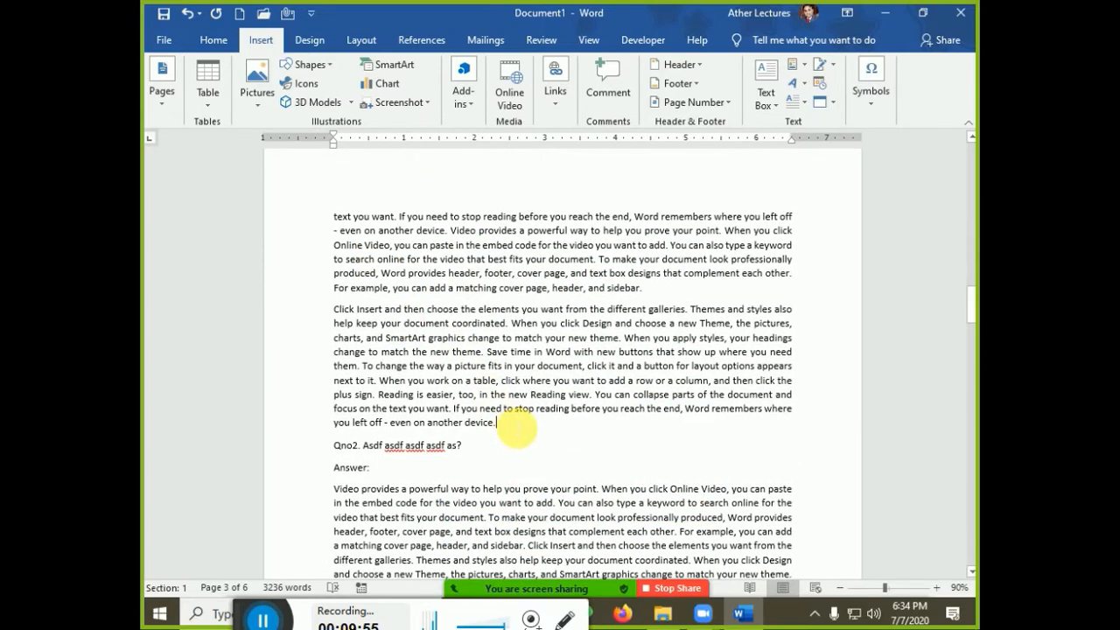
key("Return")
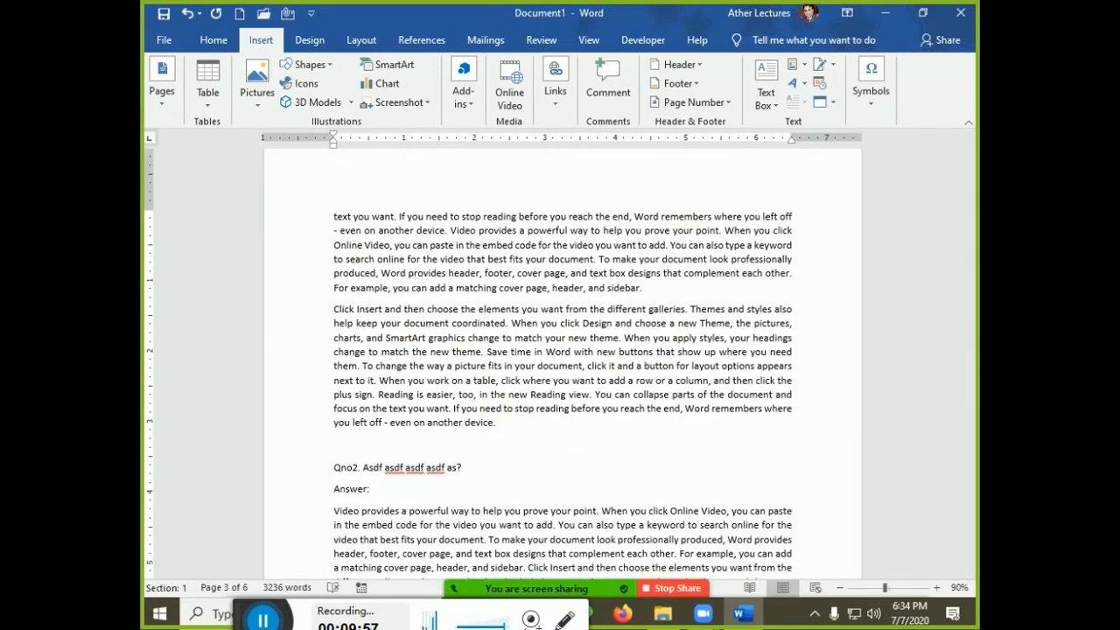
type("Back to Top")
key("ctrl+r")
Hyperlink the 'Back to Top' text to the Top of the Document
key("shift+Home")
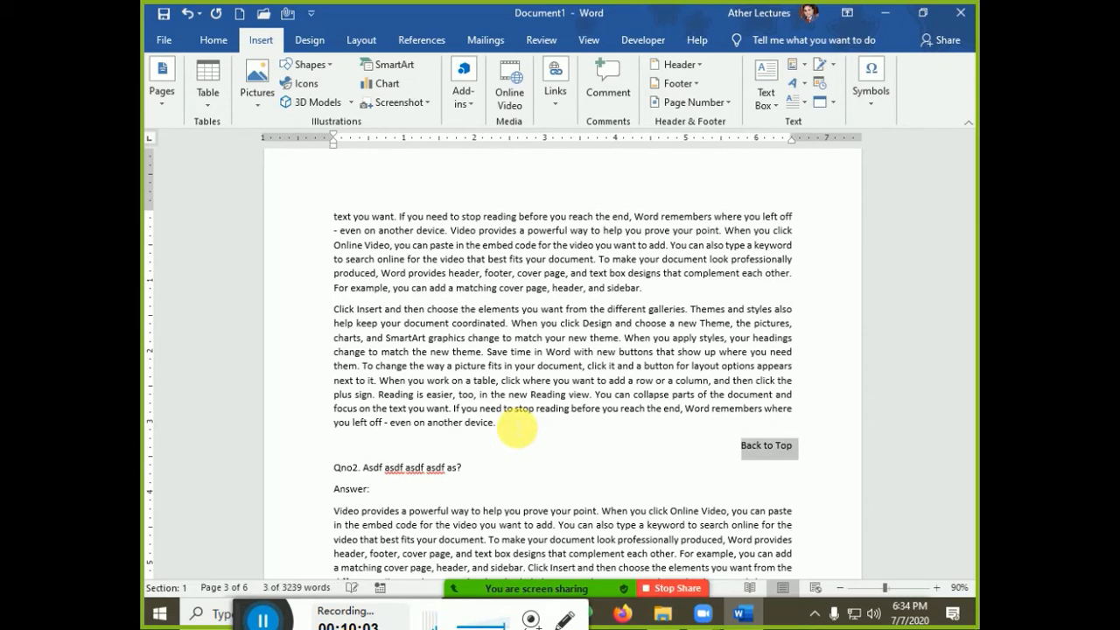
key("ctrl+k")
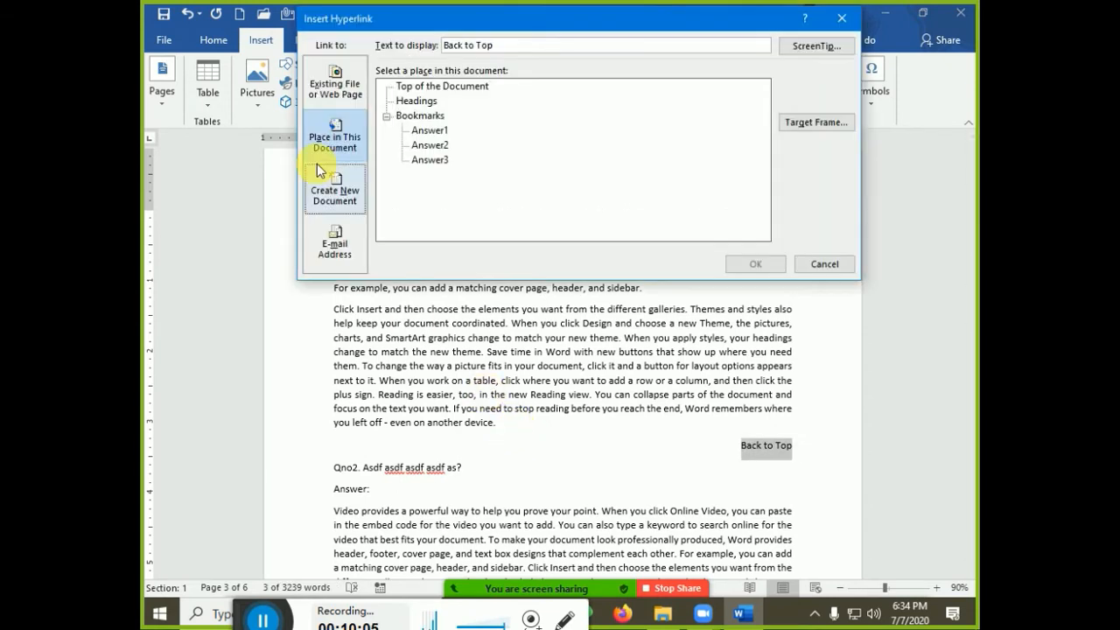
left_click(424, 87)
left_click(758, 265)
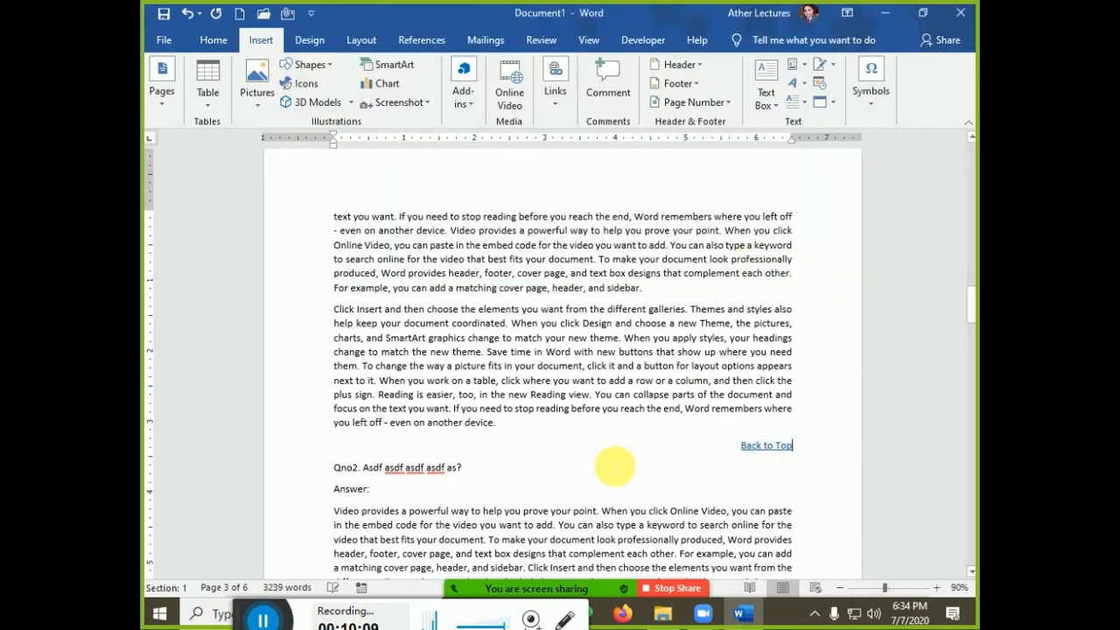
left_click_drag(803, 452, 806, 453)
key("ctrl+c")
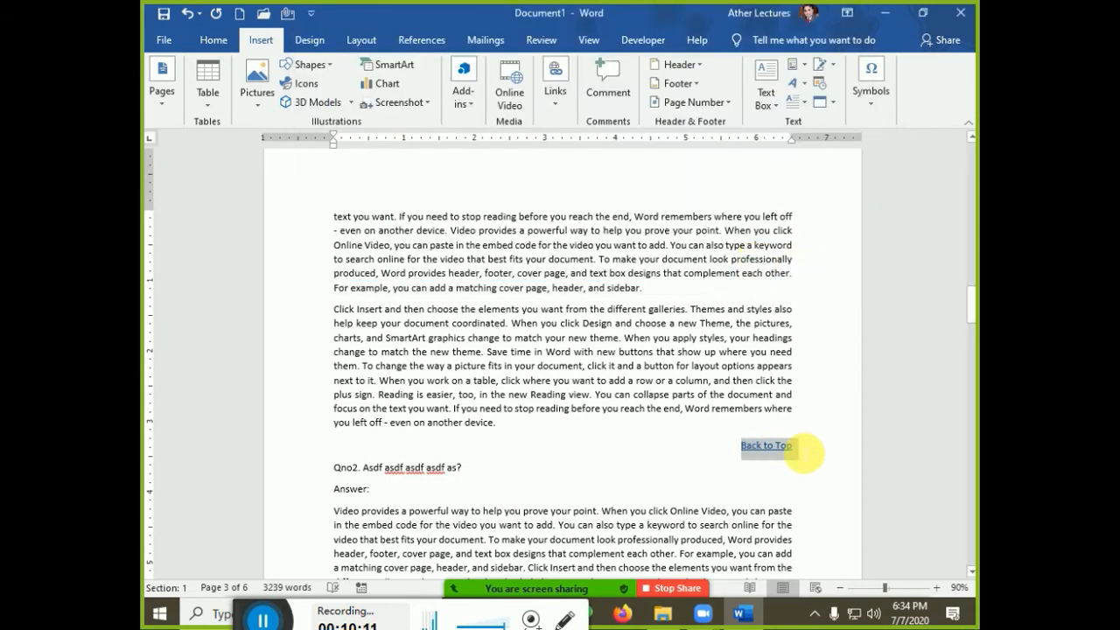
Copy the Back to Top link and paste it above Qno3 and at the document's end
right_click(769, 448)
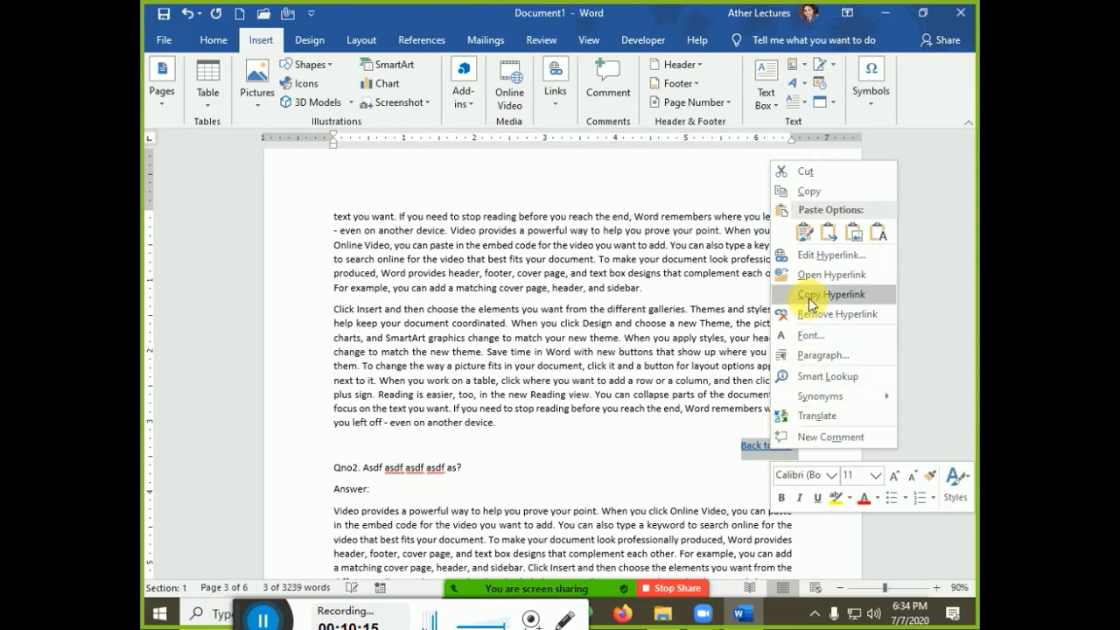
left_click(798, 191)
scroll(490, 473, "down", 15)
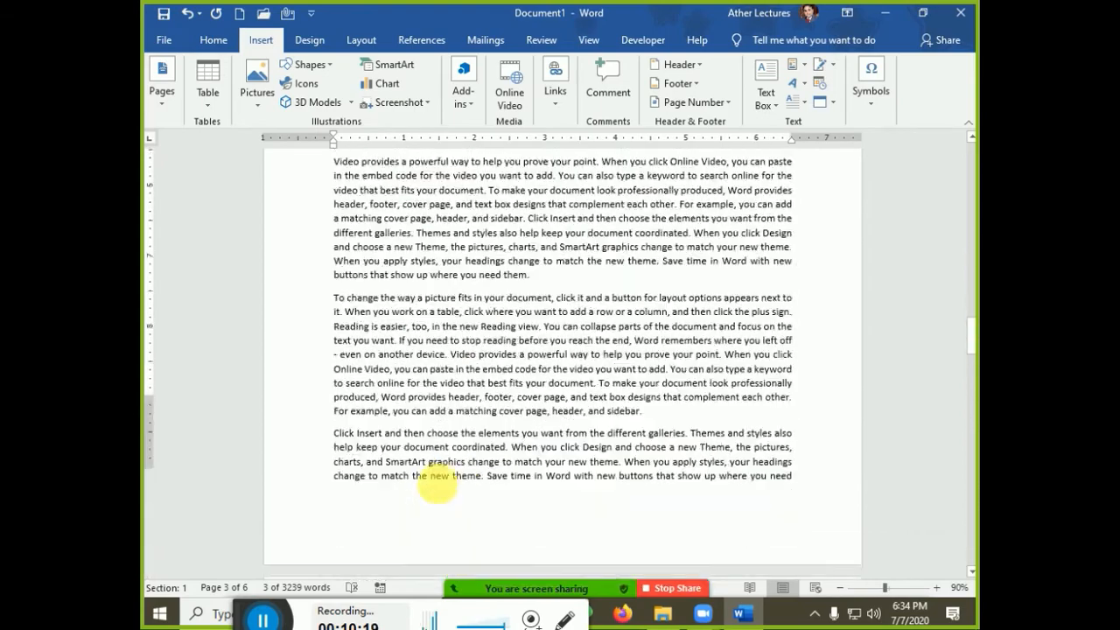
scroll(435, 499, "down", 10)
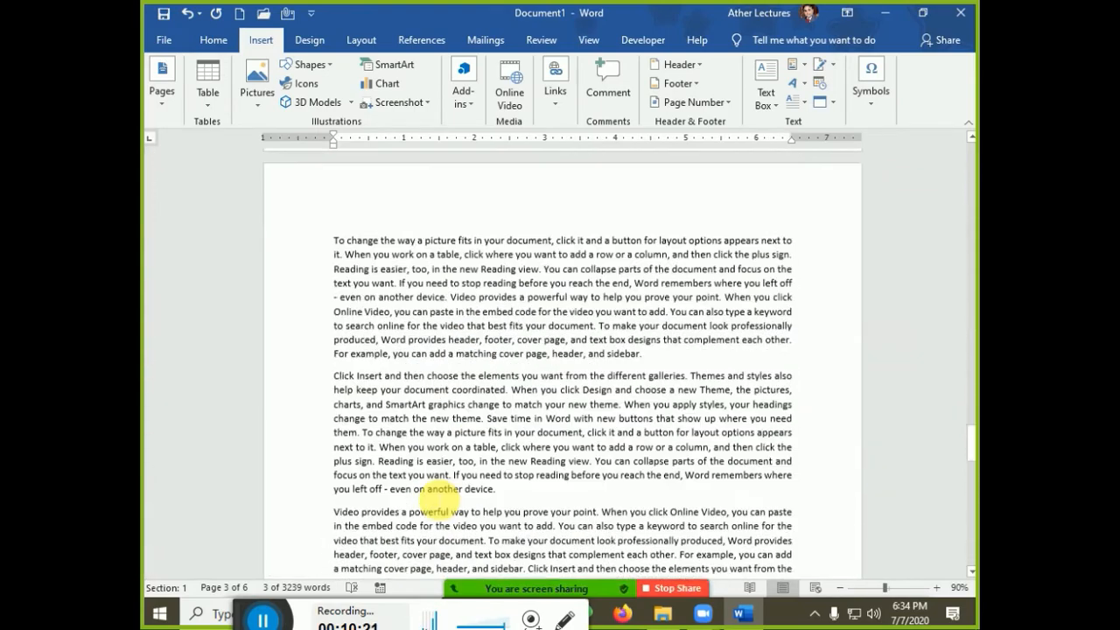
scroll(435, 499, "down", 5)
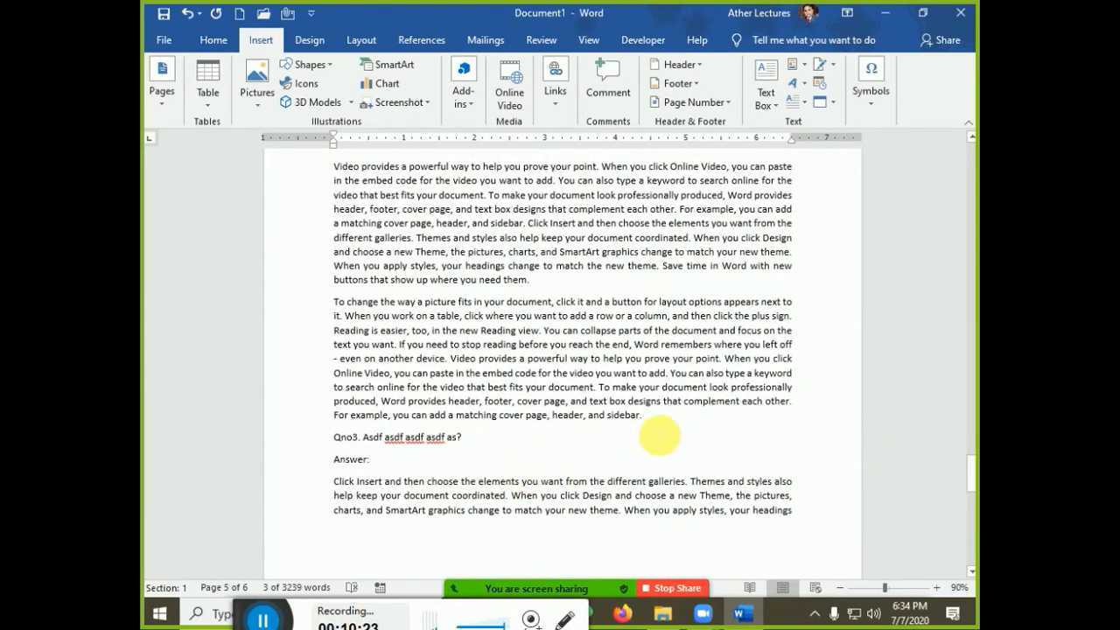
left_click(656, 427)
key("Return")
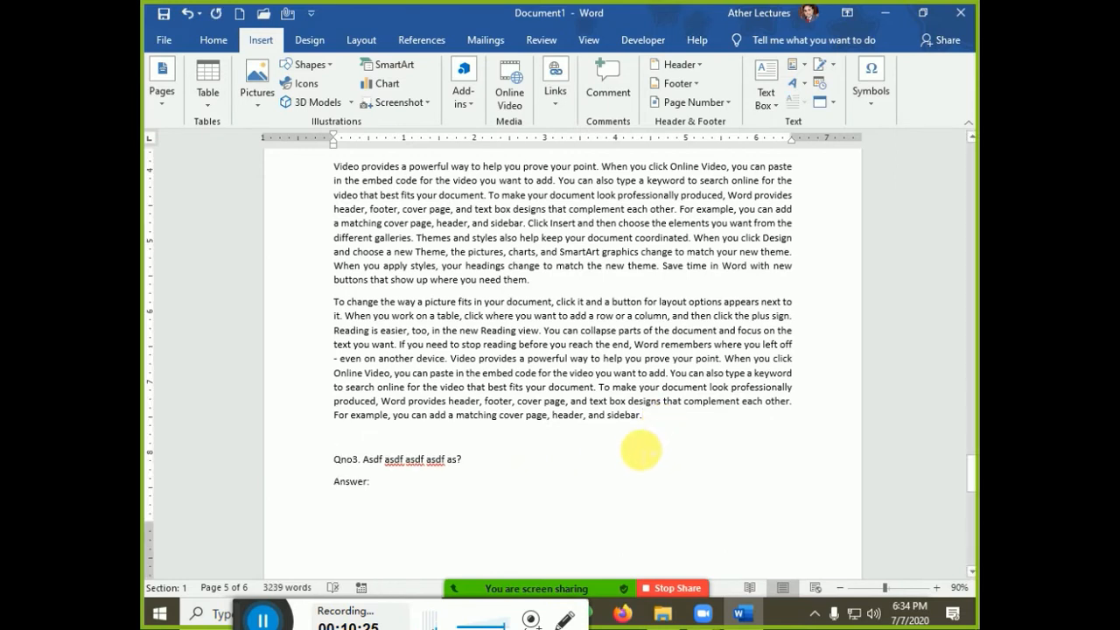
key("ctrl+v")
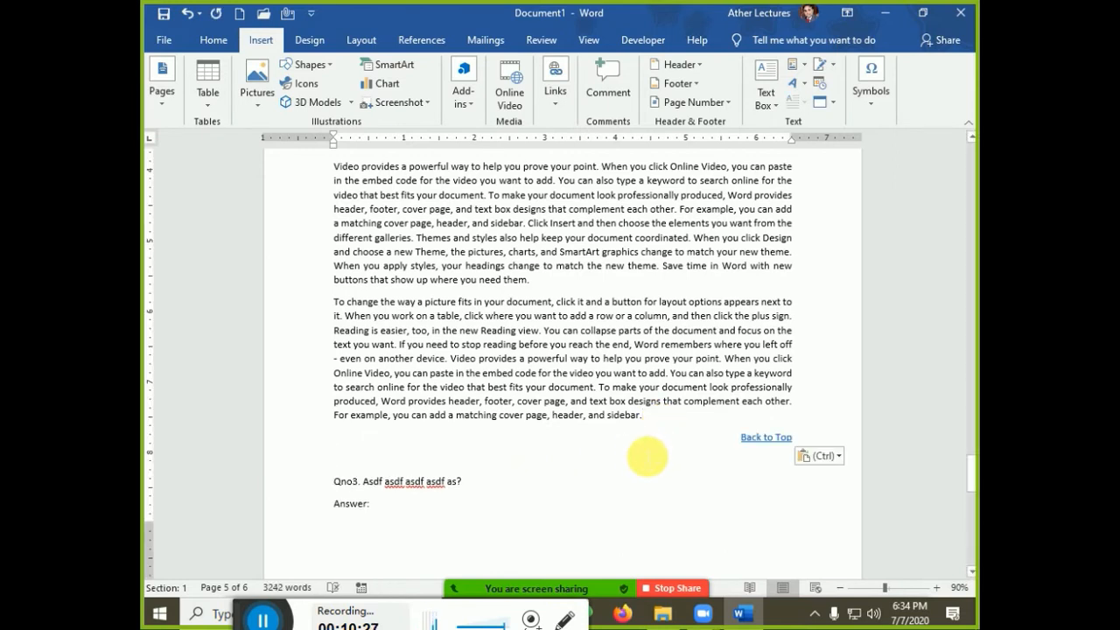
key("Return")
key("Return")
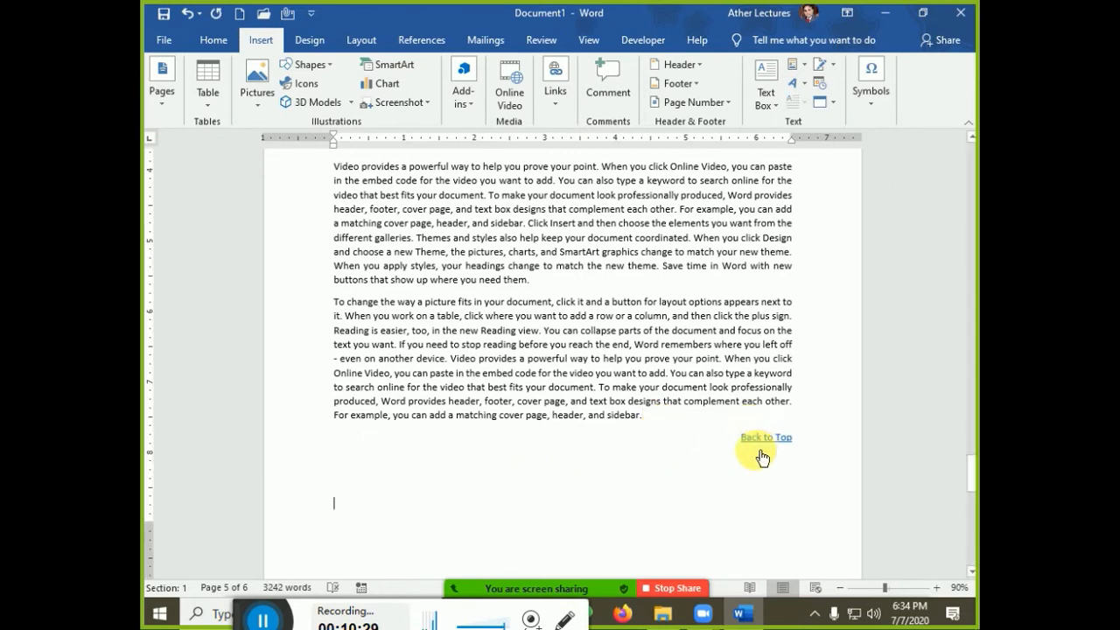
scroll(577, 525, "down", 4)
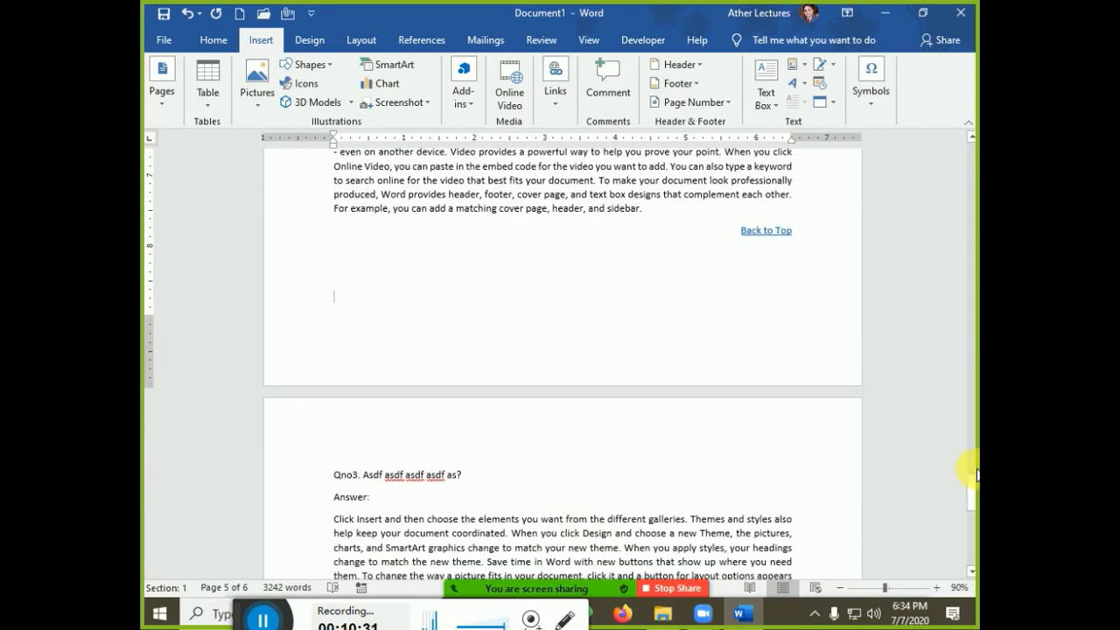
left_click_drag(974, 490, 972, 578)
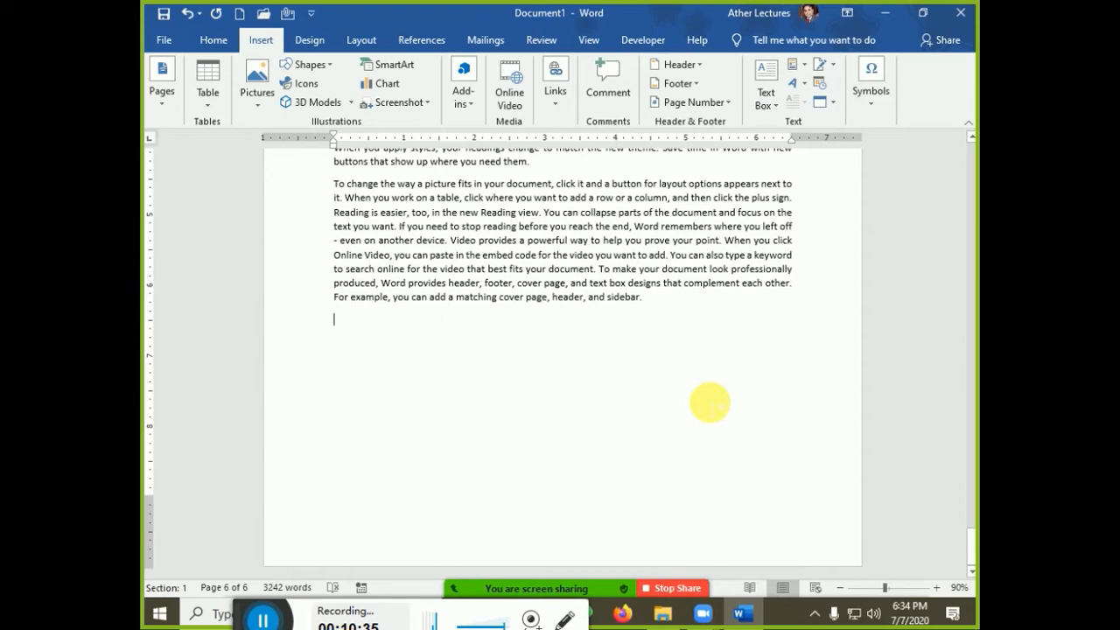
key("ctrl+v")
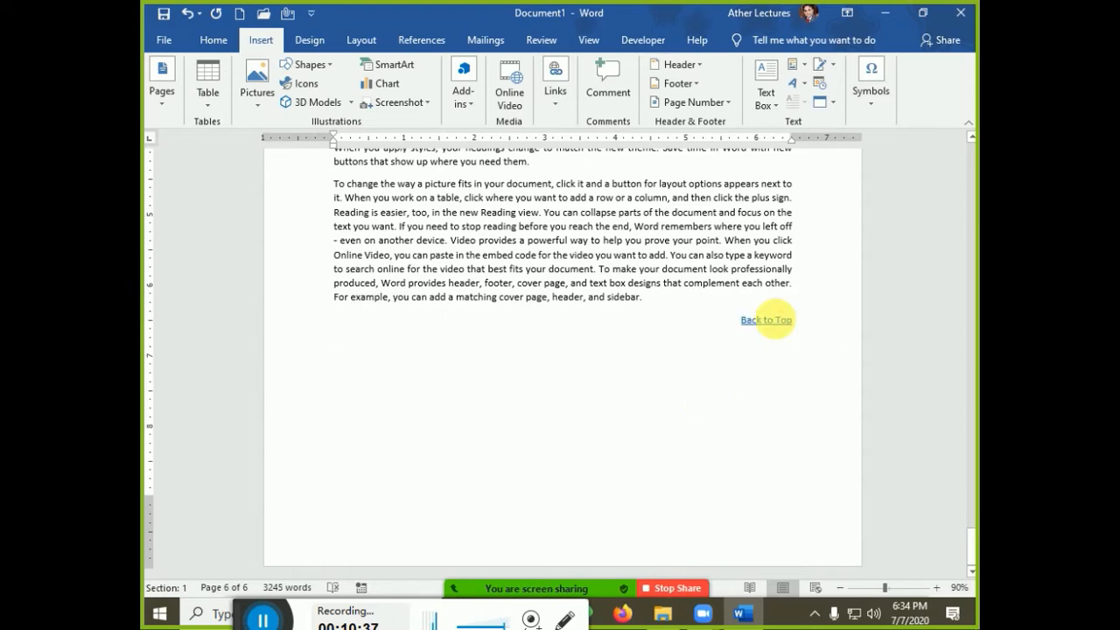
Test the links: Back to Top returns to the start and Qno2 jumps to its answer
left_click(766, 320, "ctrl")
left_click(401, 394, "ctrl")
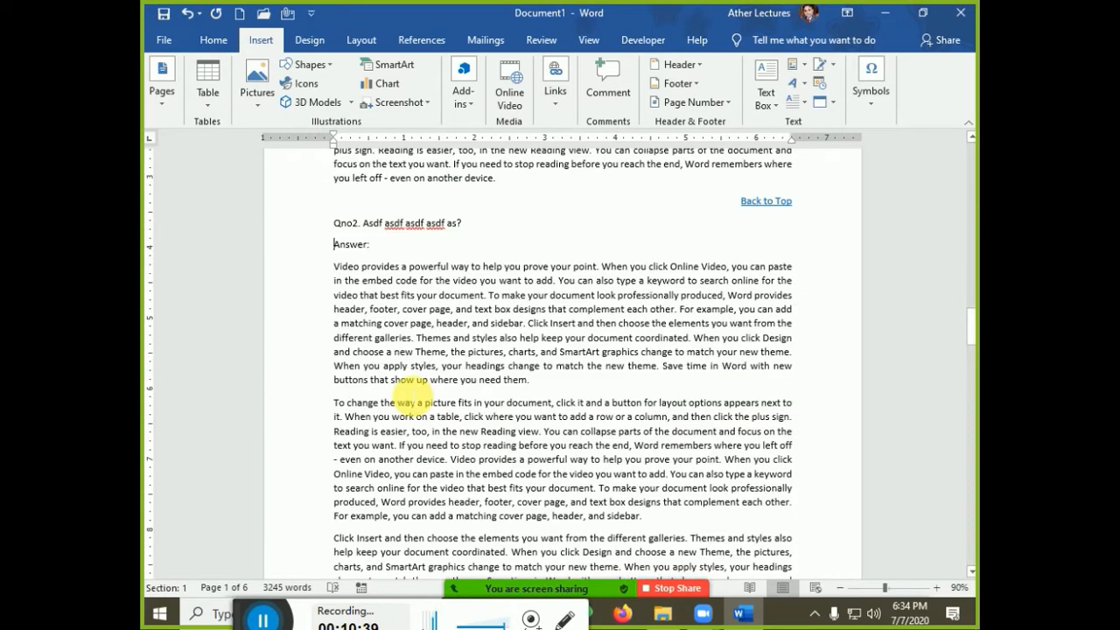
scroll(411, 399, "down", 15)
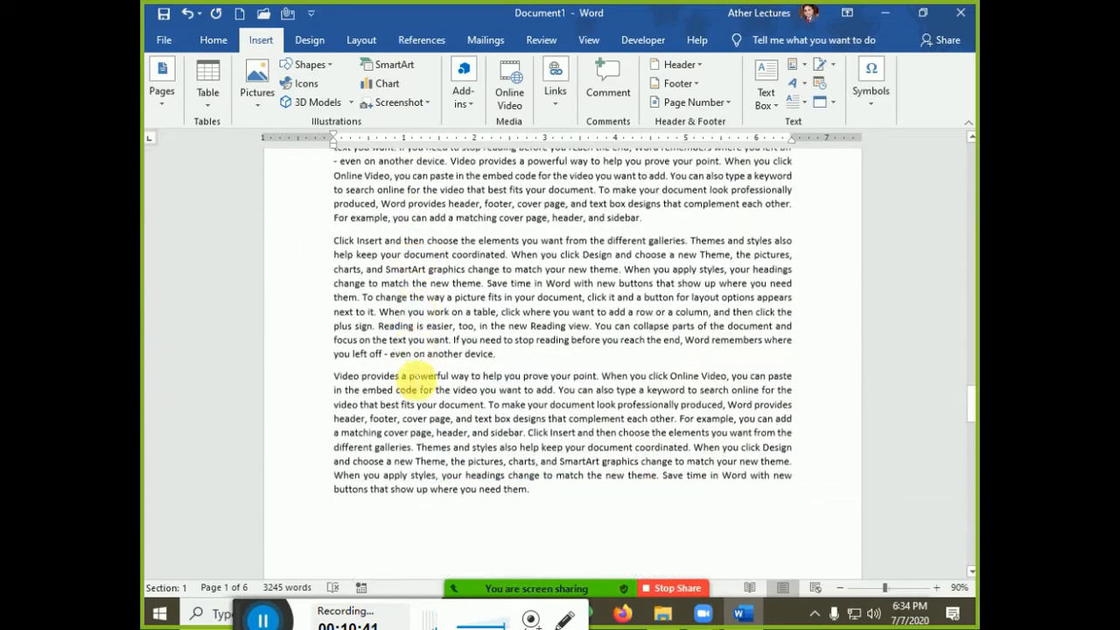
scroll(413, 376, "down", 12)
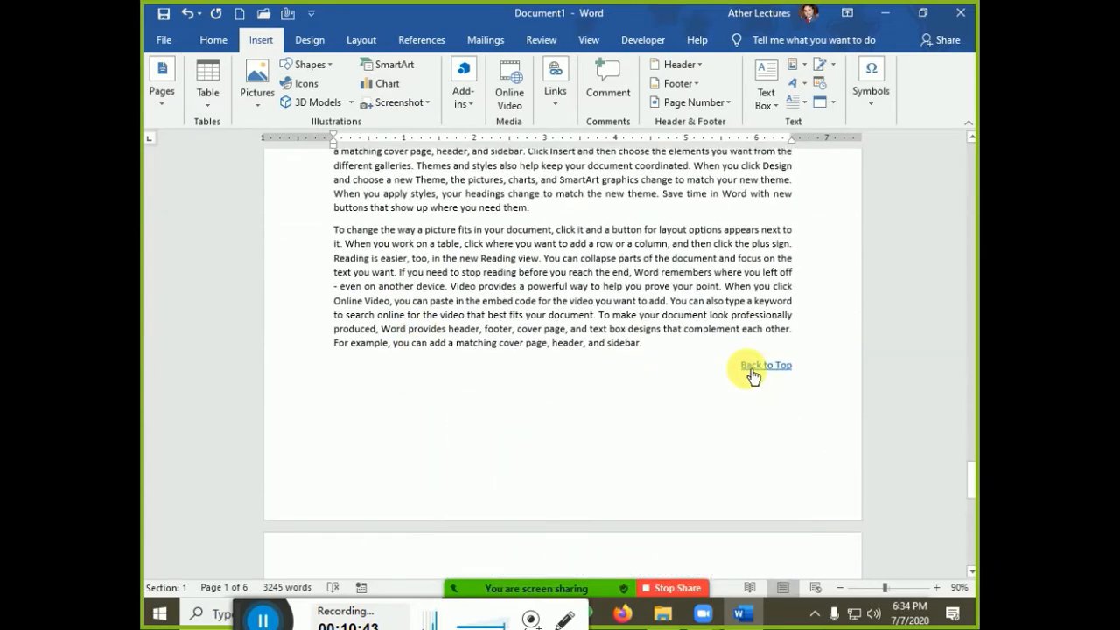
left_click(751, 368, "ctrl")
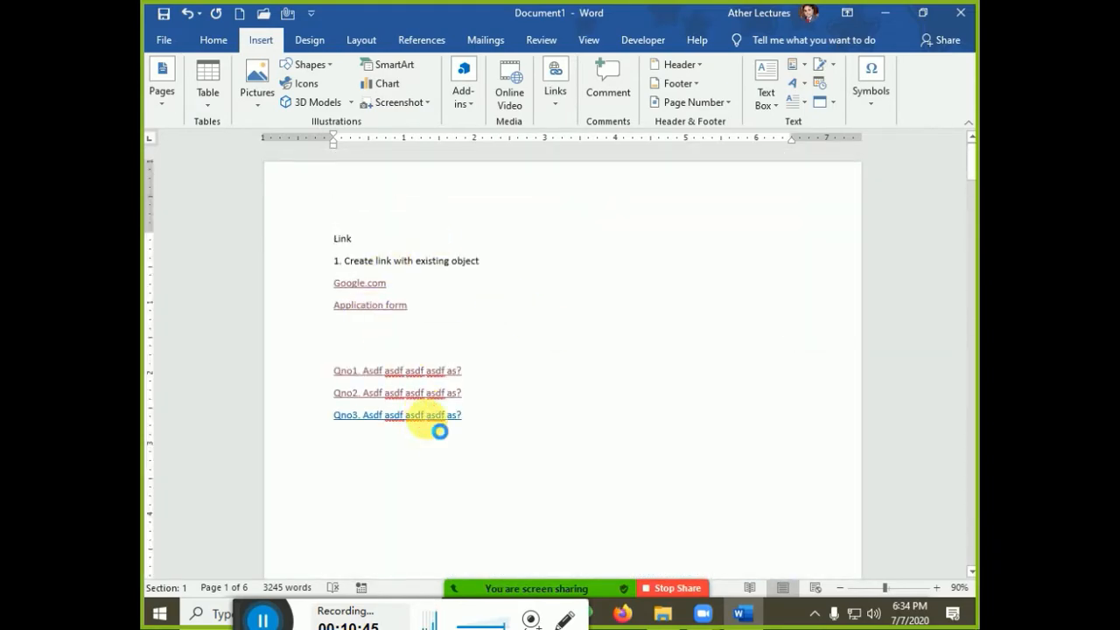
Jump to the Qno3 answer area and place the insertion point below the question list
left_click(429, 416, "ctrl")
scroll(500, 350, "down", 5)
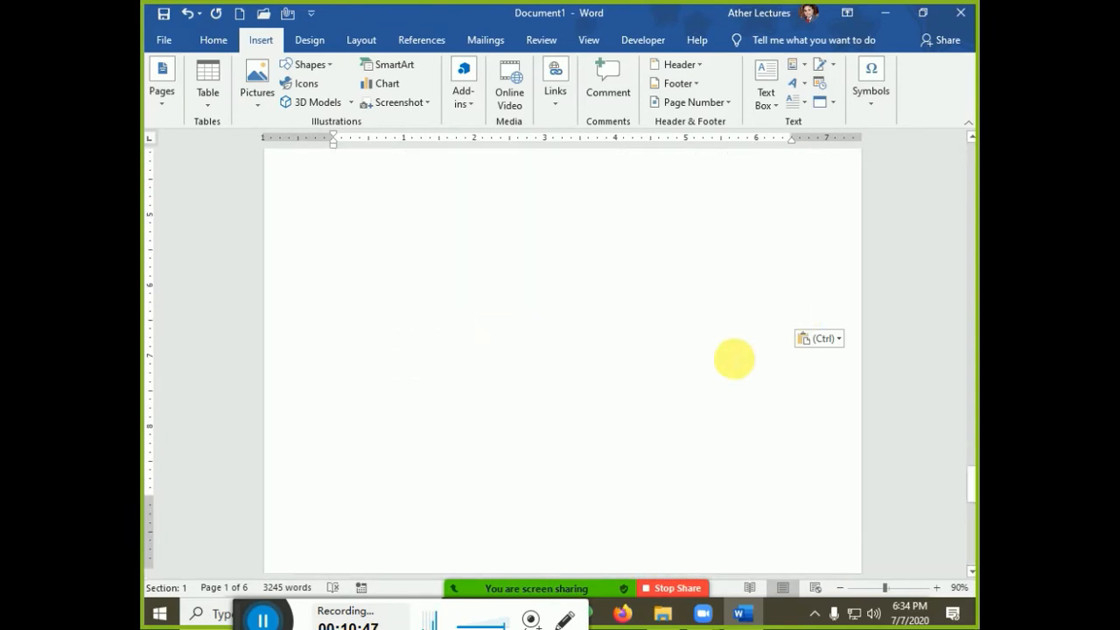
left_click(360, 358)
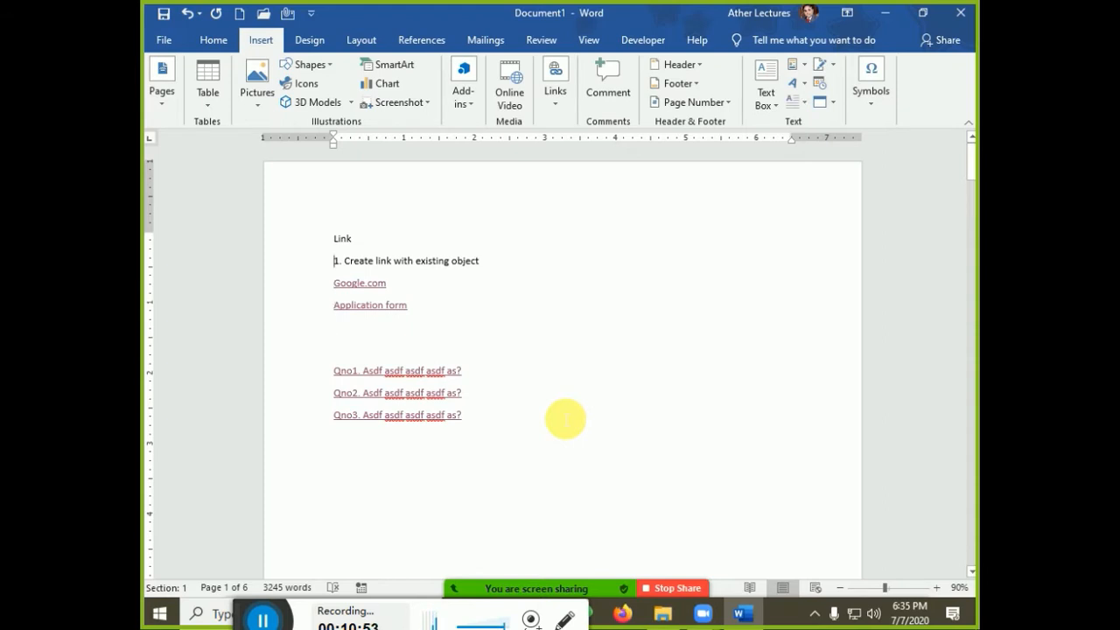
key("Down")
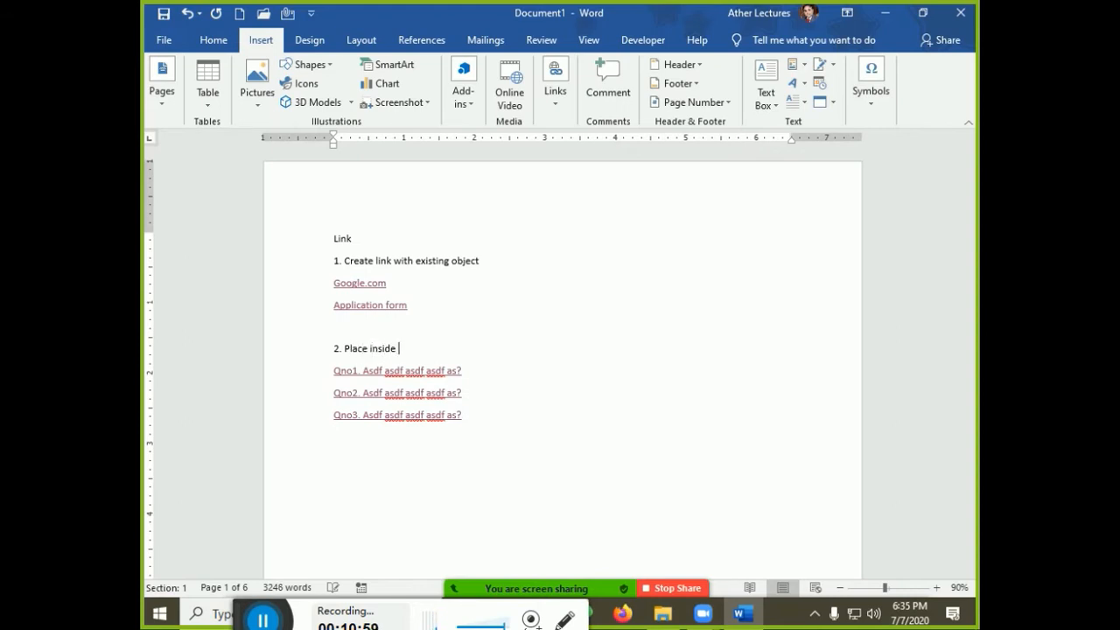
type("2. Place inside document")
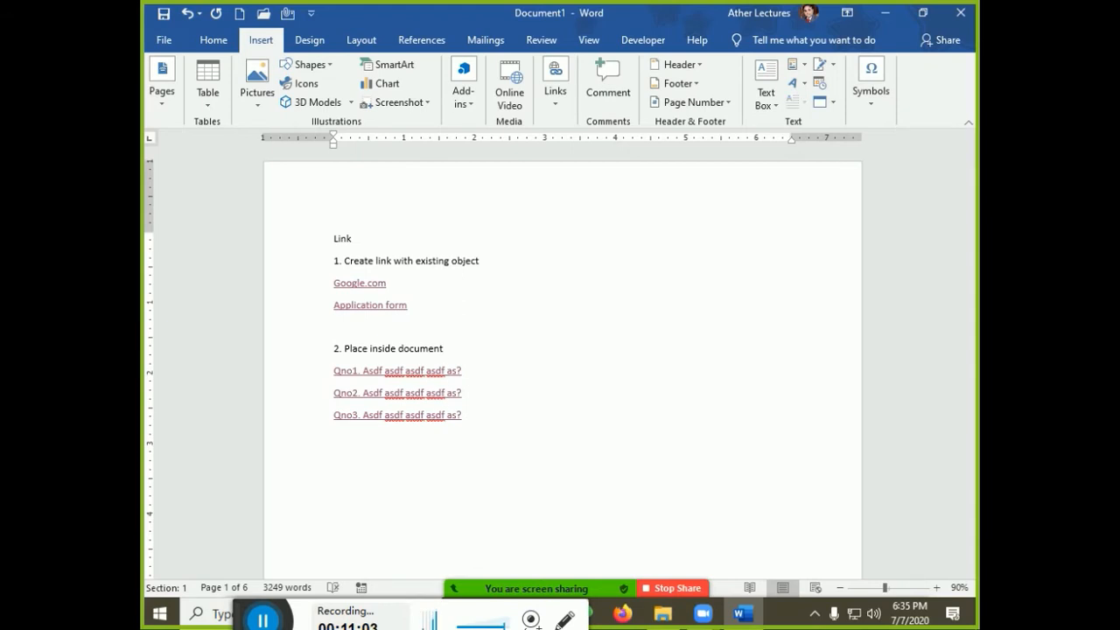
key("BackSpace")
key("ctrl+z")
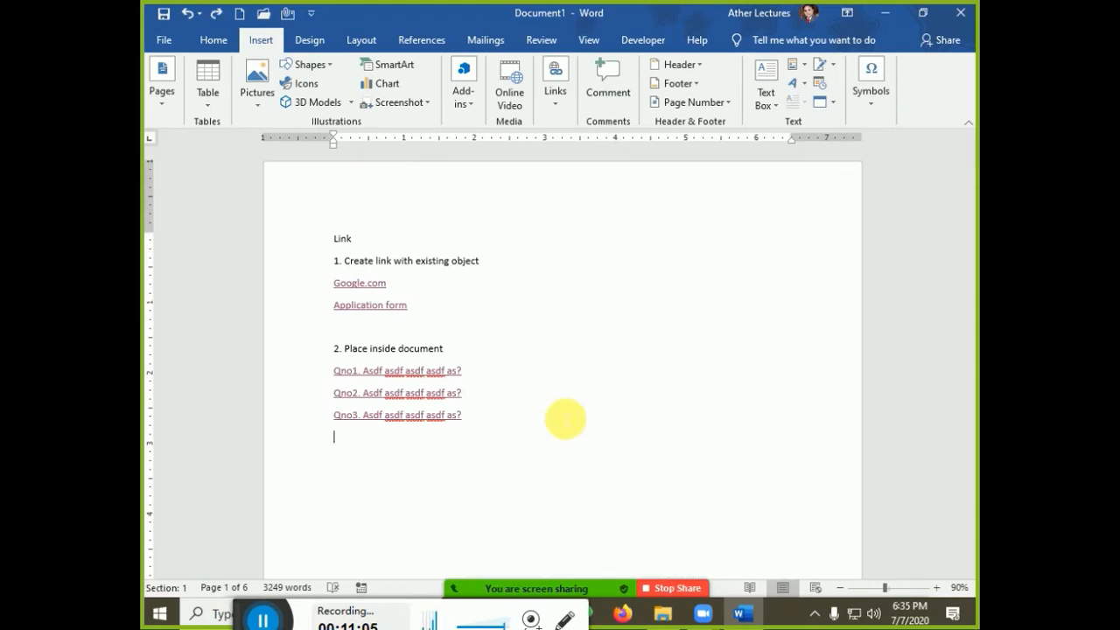
Add the heading '3. Create New Document' with 'New file abc.html at desktop' beneath, then select that line
key("Return")
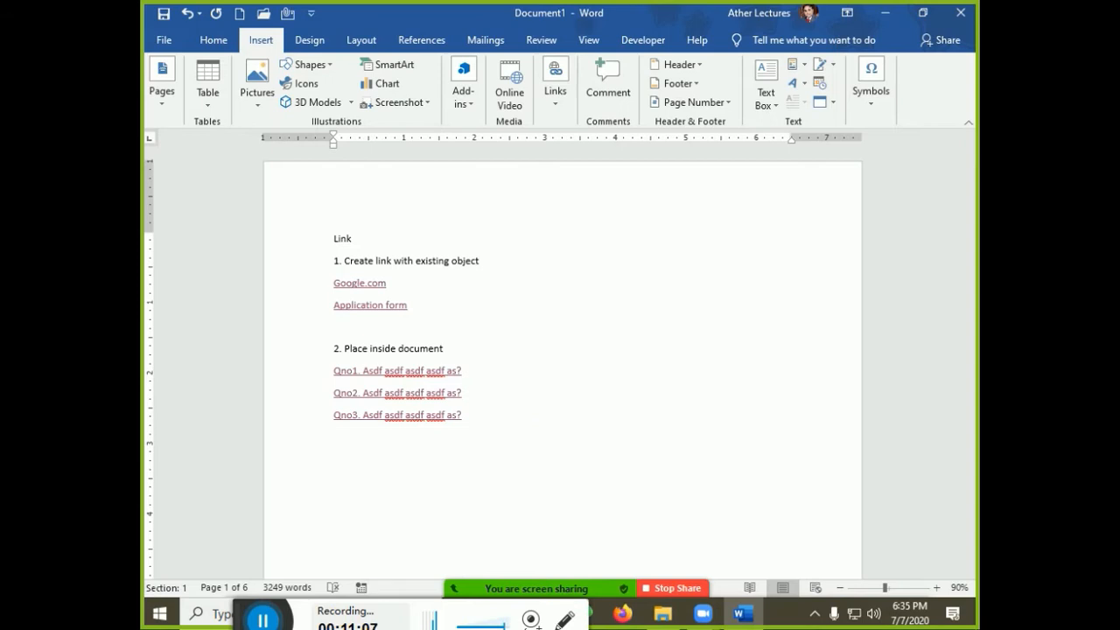
type("Create New Documenrt")
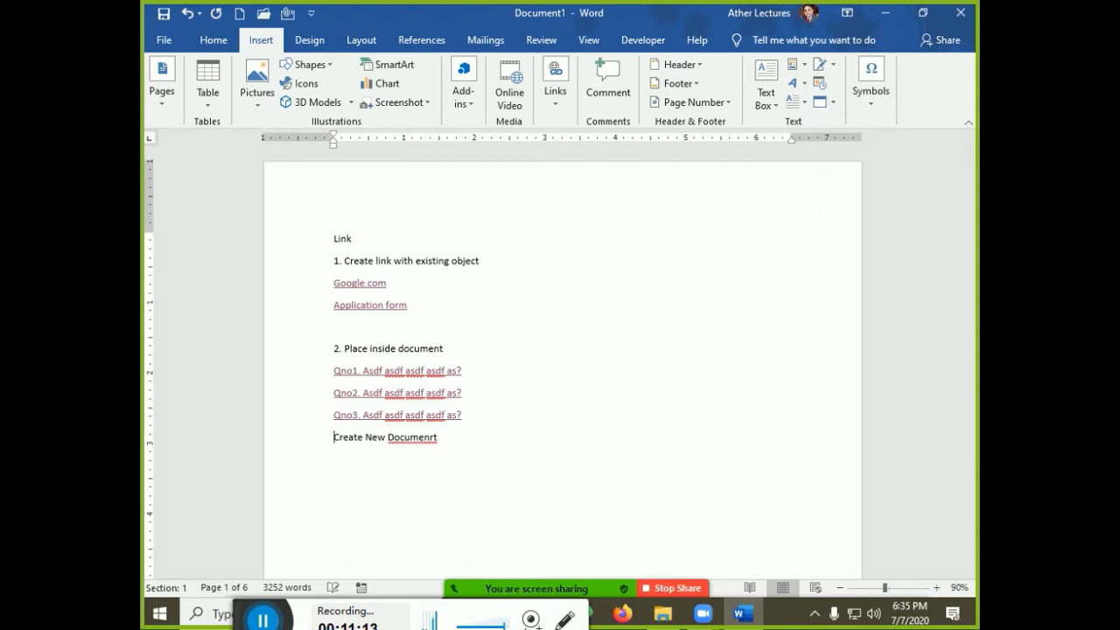
key("Home")
type("3.")
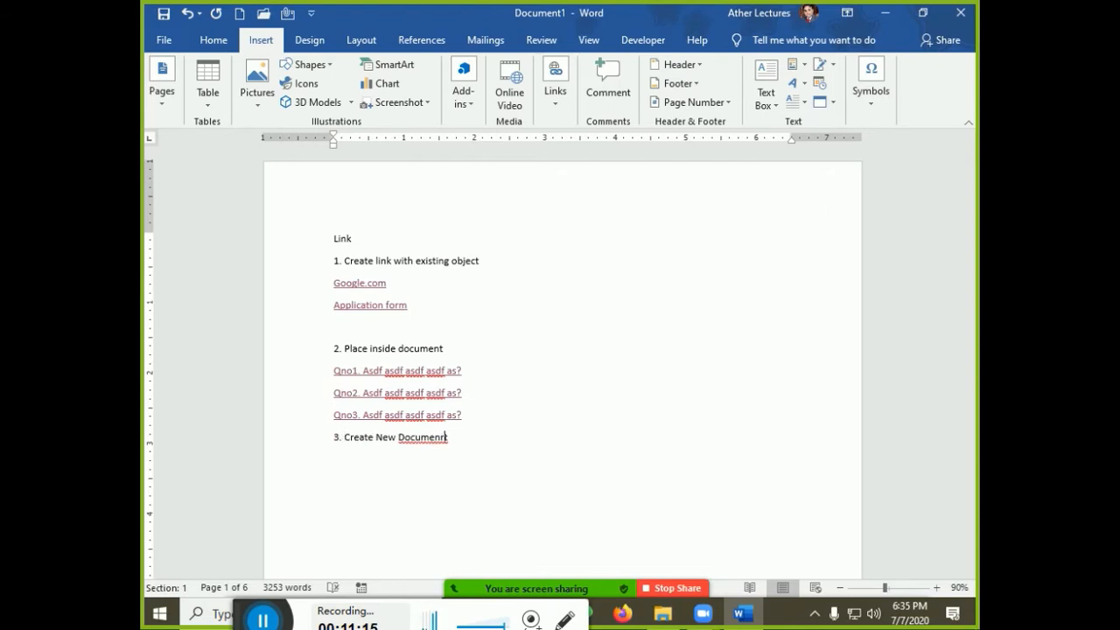
key("BackSpace")
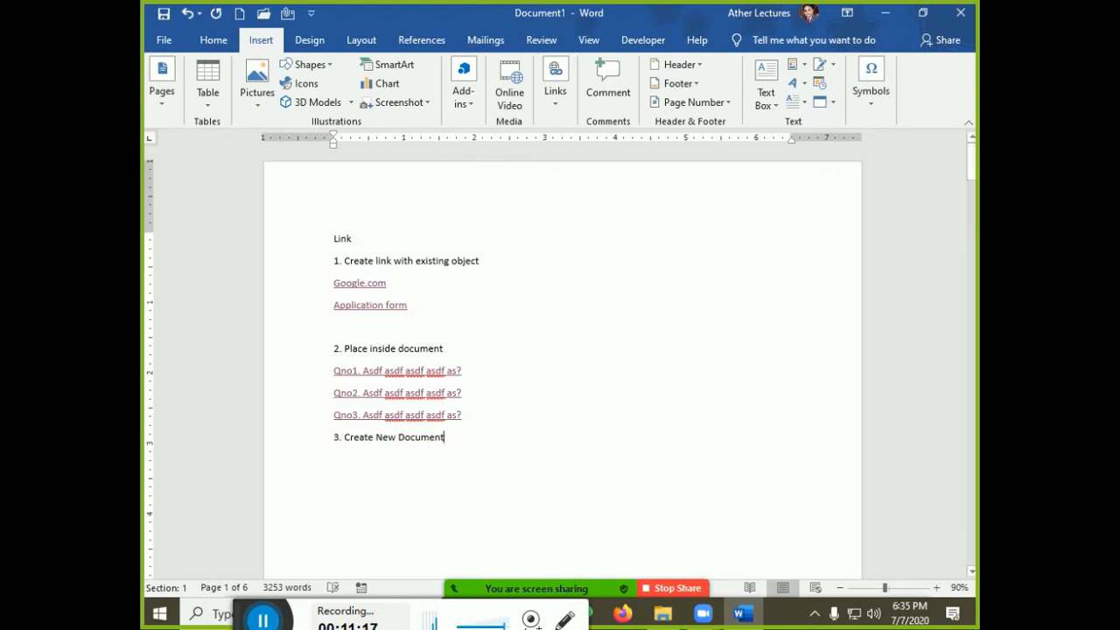
key("Return")
key("Return")
key("Return")
key("Return")
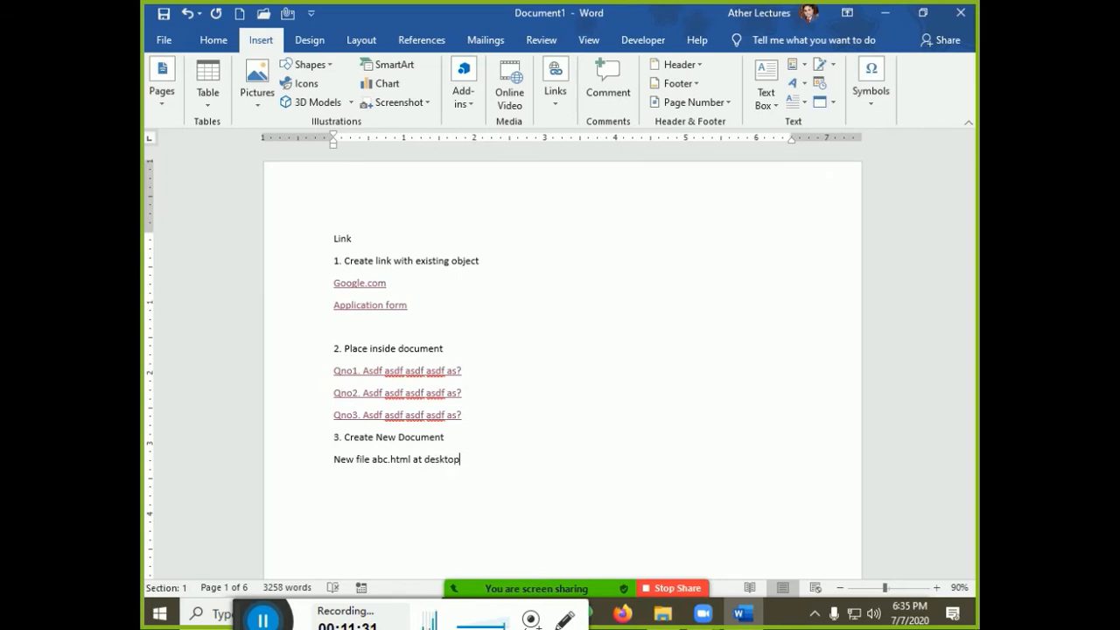
key("shift+Home")
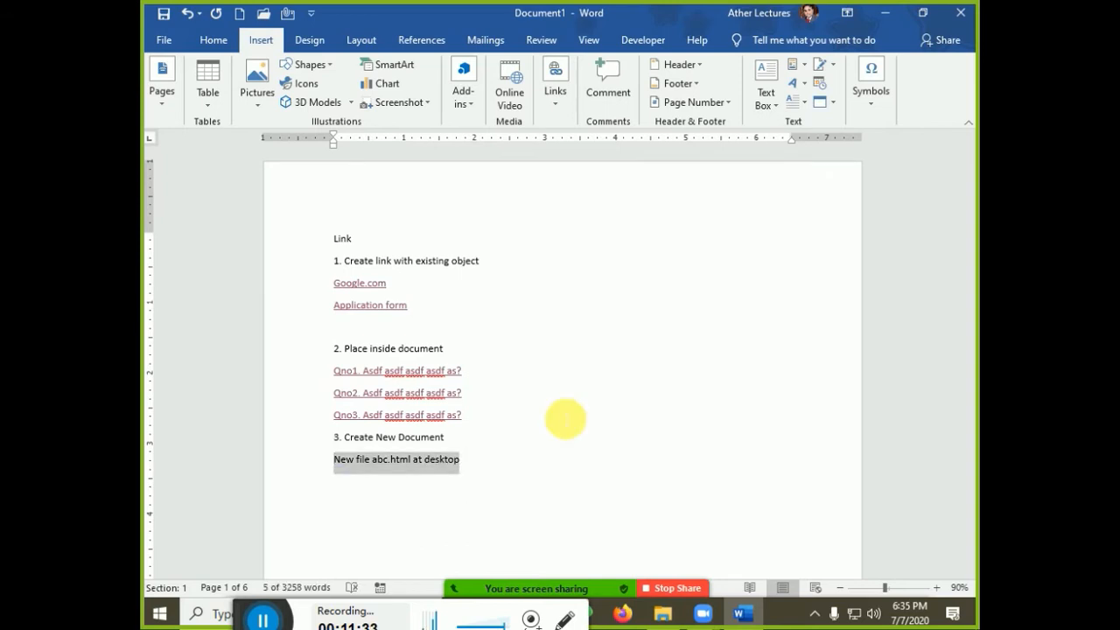
Hyperlink the selected line to a new Desktop document named abc.htm
key("ctrl+k")
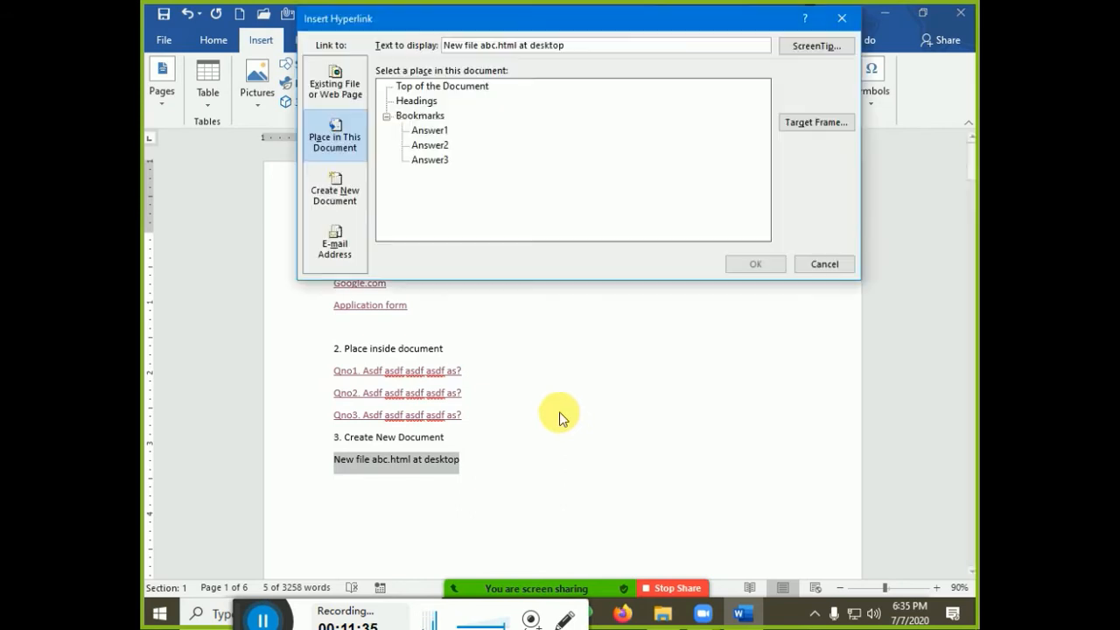
left_click(321, 201)
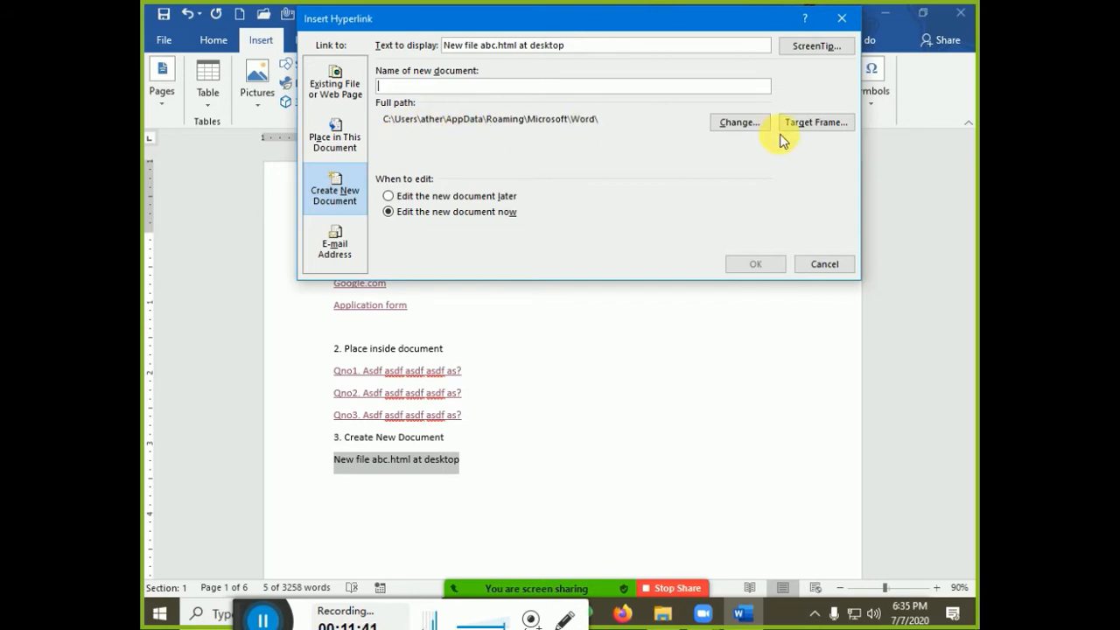
left_click(744, 123)
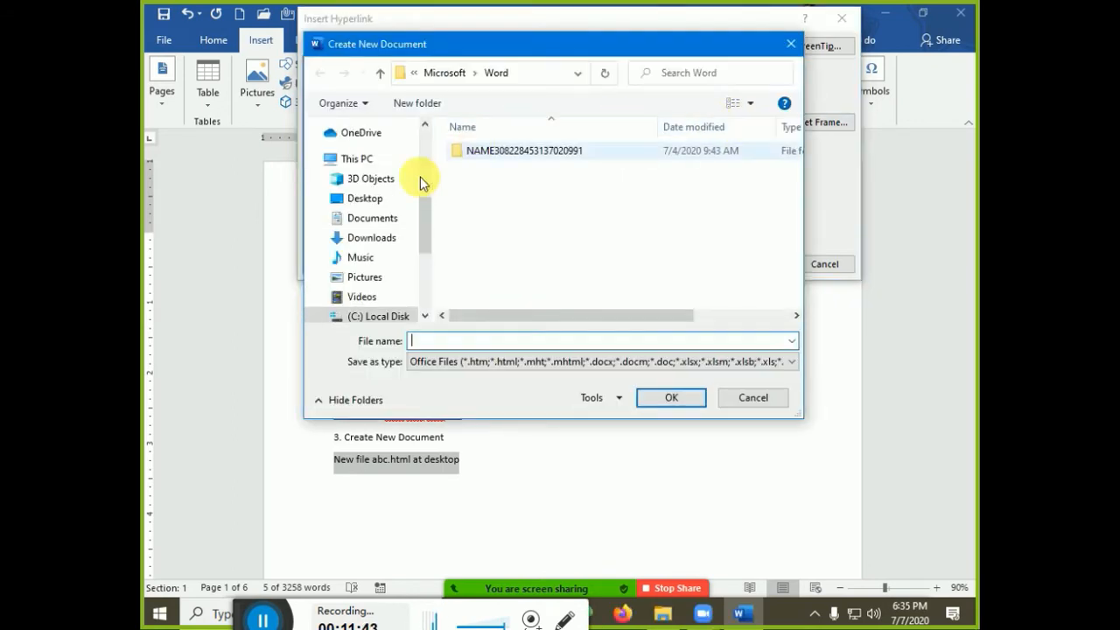
left_click(346, 197)
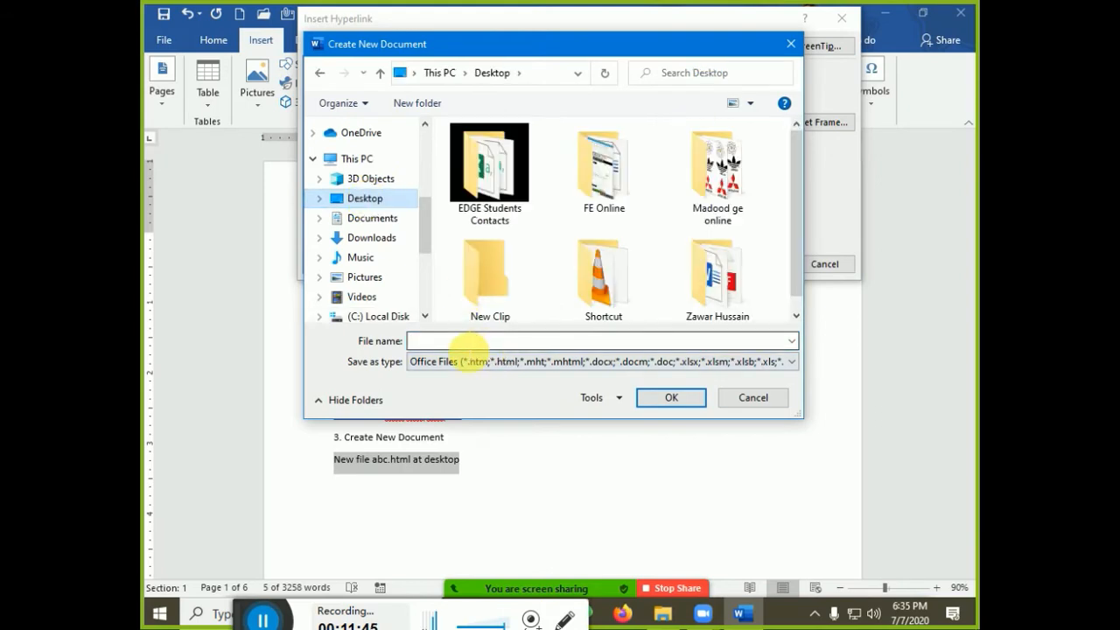
type("ab")
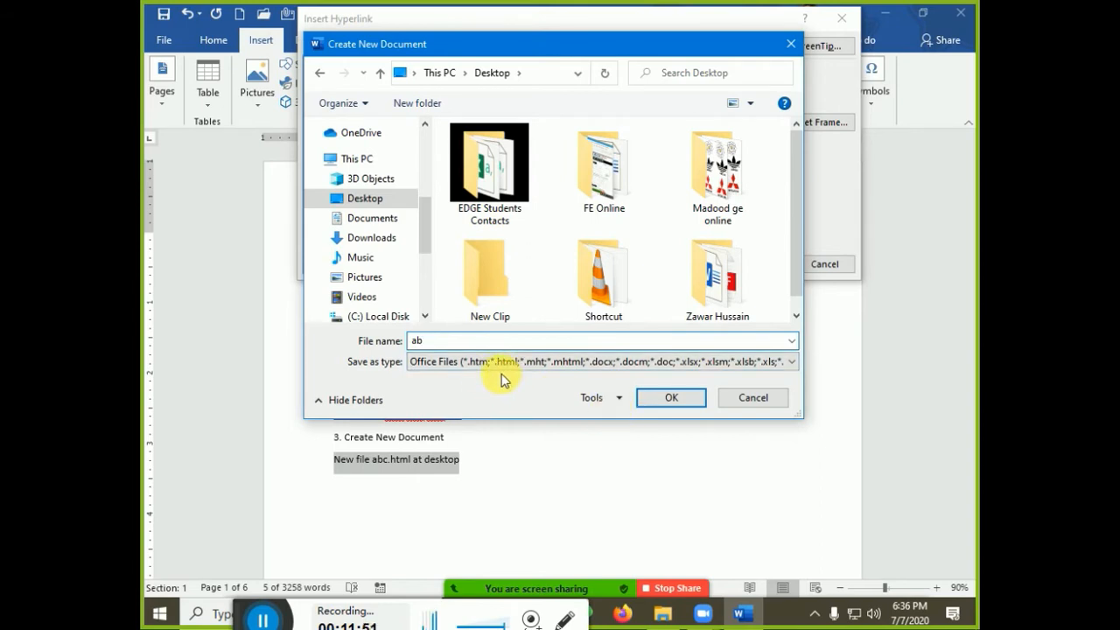
type("vc")
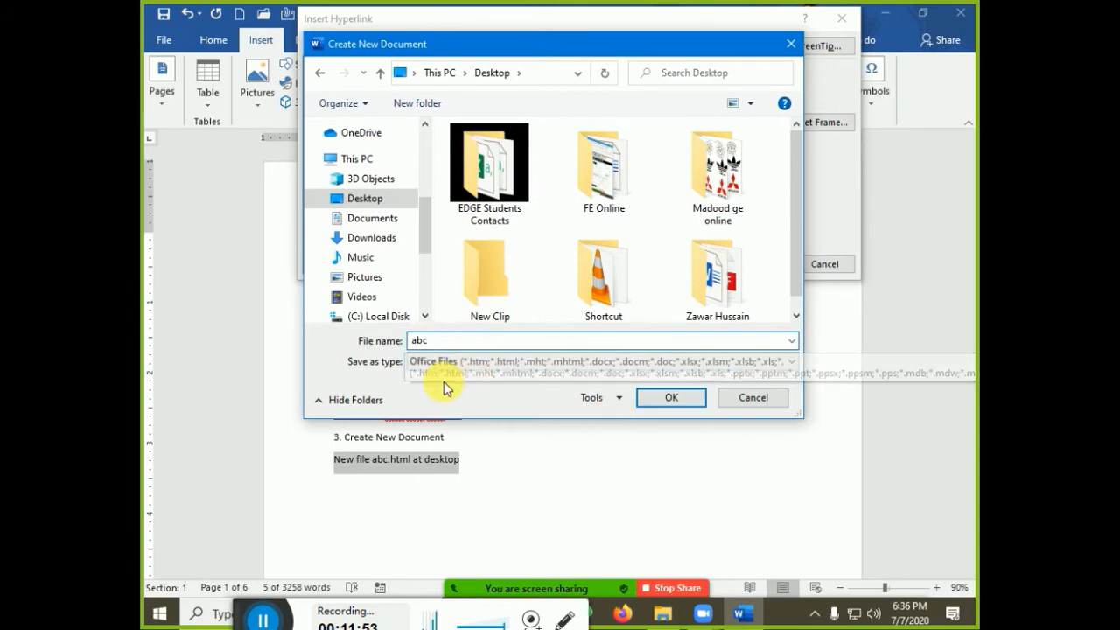
left_click(643, 405)
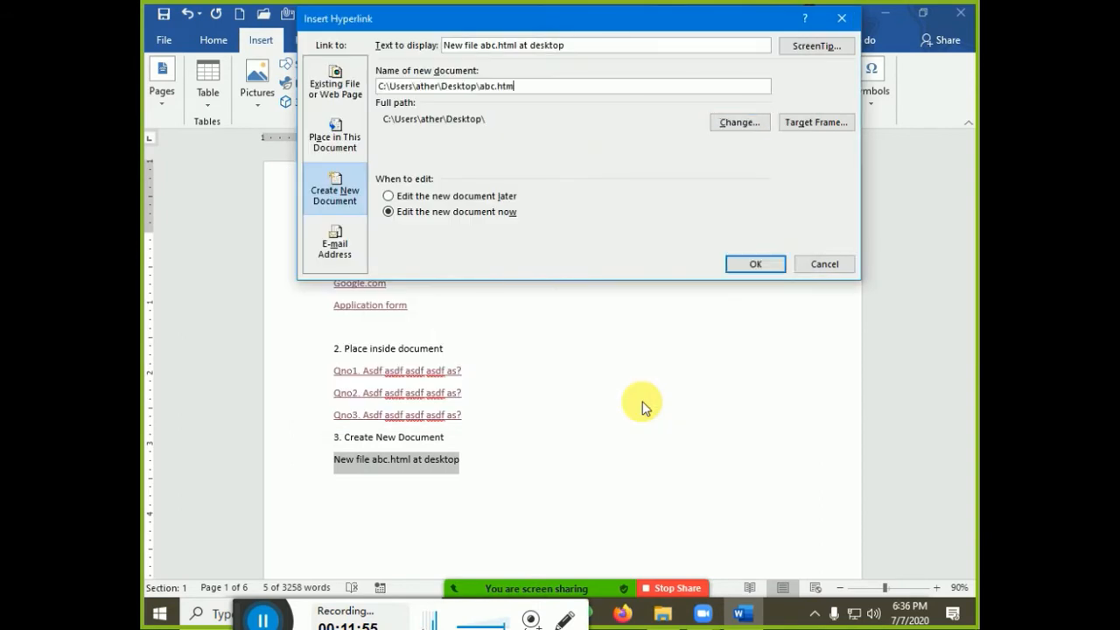
left_click(745, 266)
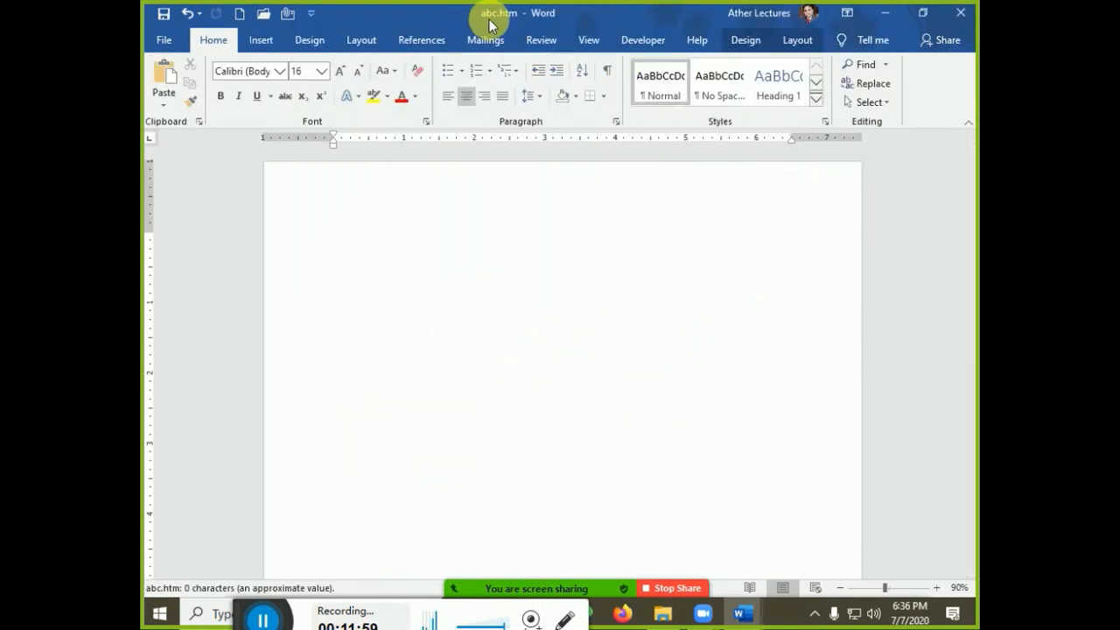
Close abc.htm, then open the new link in Chrome past the security notice and close the tab
left_click(960, 21)
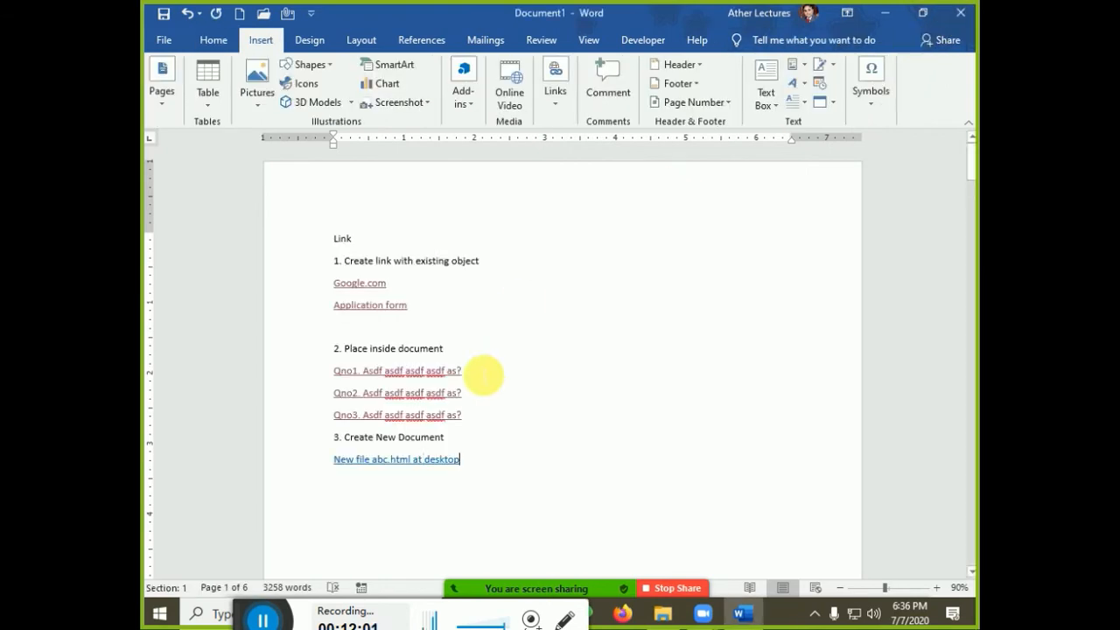
left_click(418, 465, "ctrl")
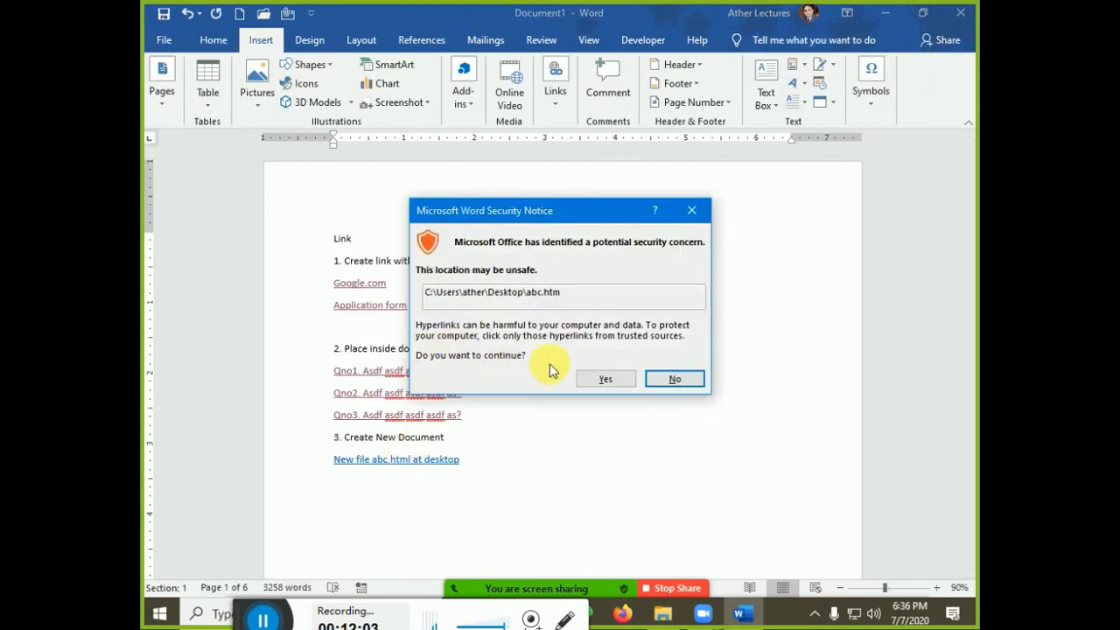
left_click(613, 378)
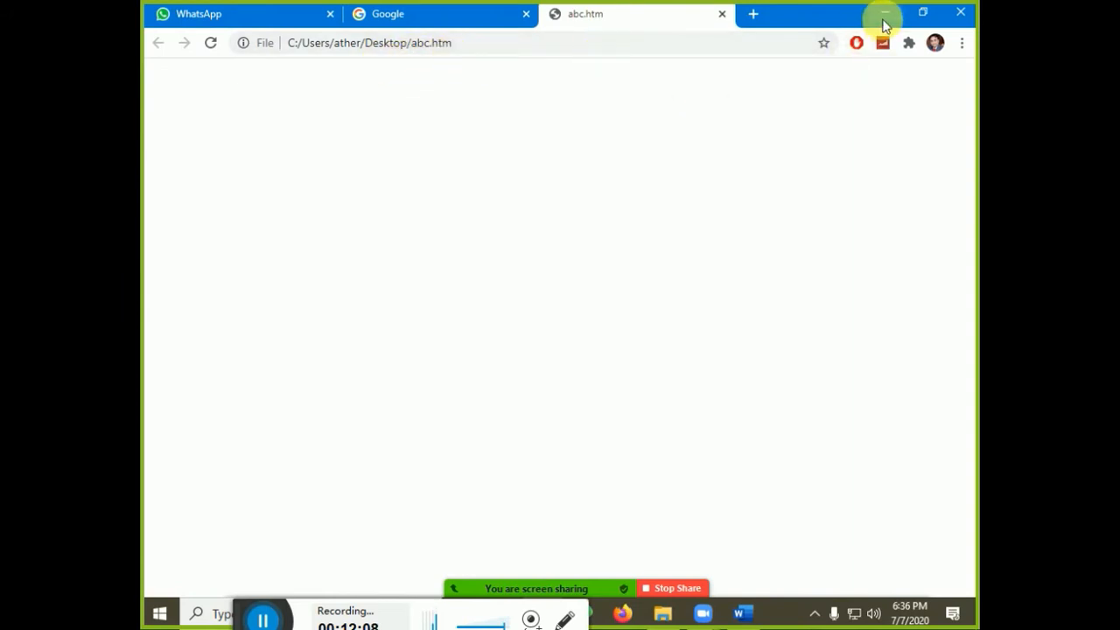
left_click(722, 14)
Minimize Chrome, Word and File Explorer to reveal the desktop
left_click(882, 16)
left_click(879, 17)
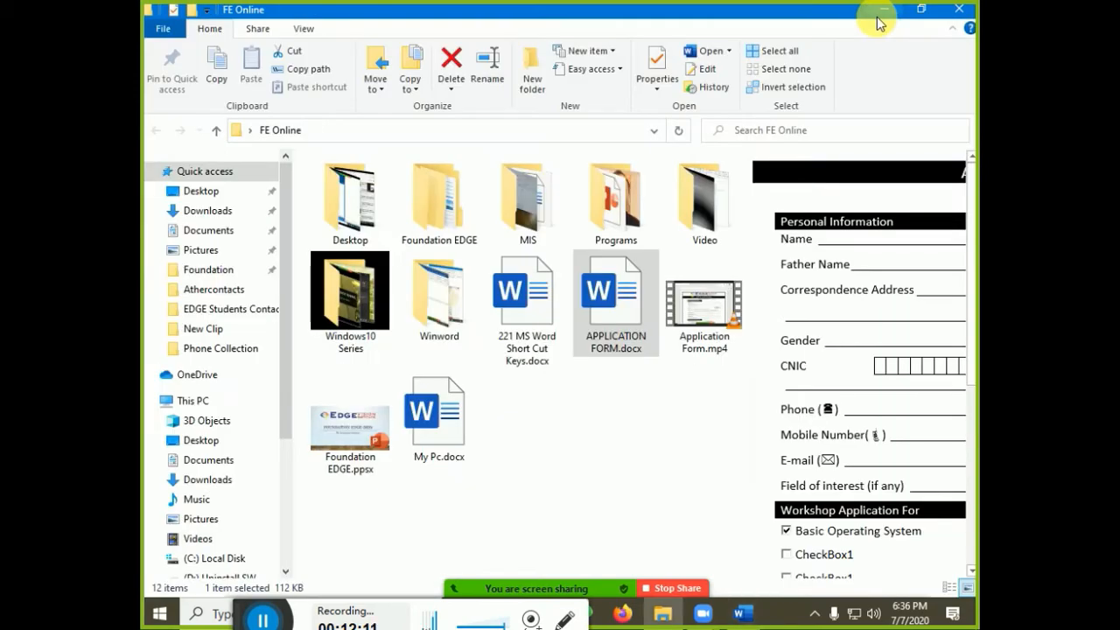
left_click(880, 17)
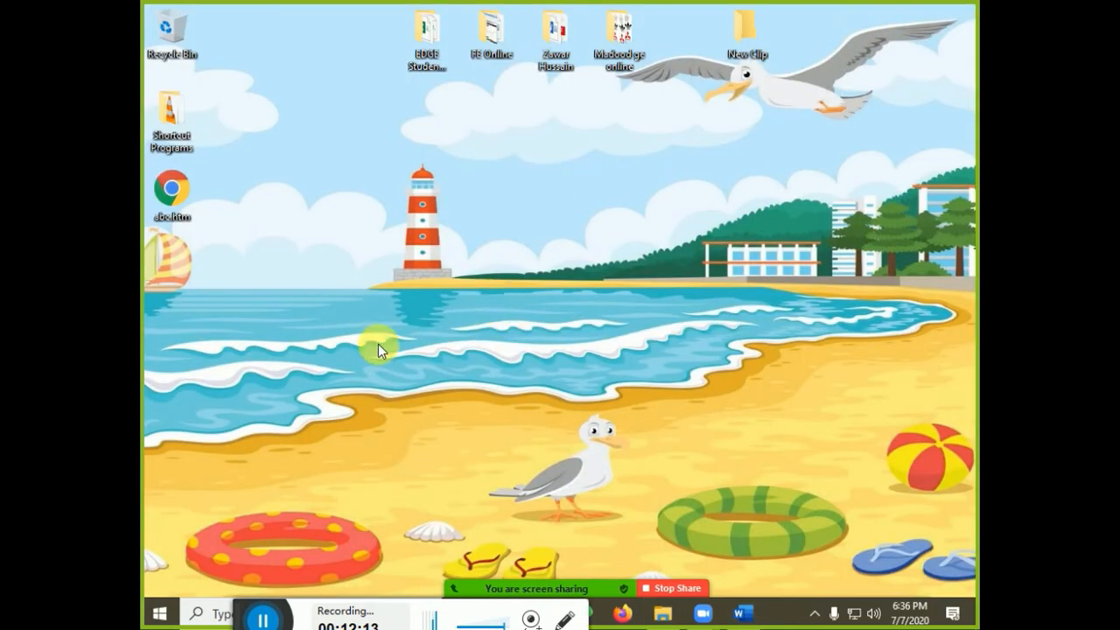
Open abc.htm from the desktop in Notepad using Open with
right_click(180, 193)
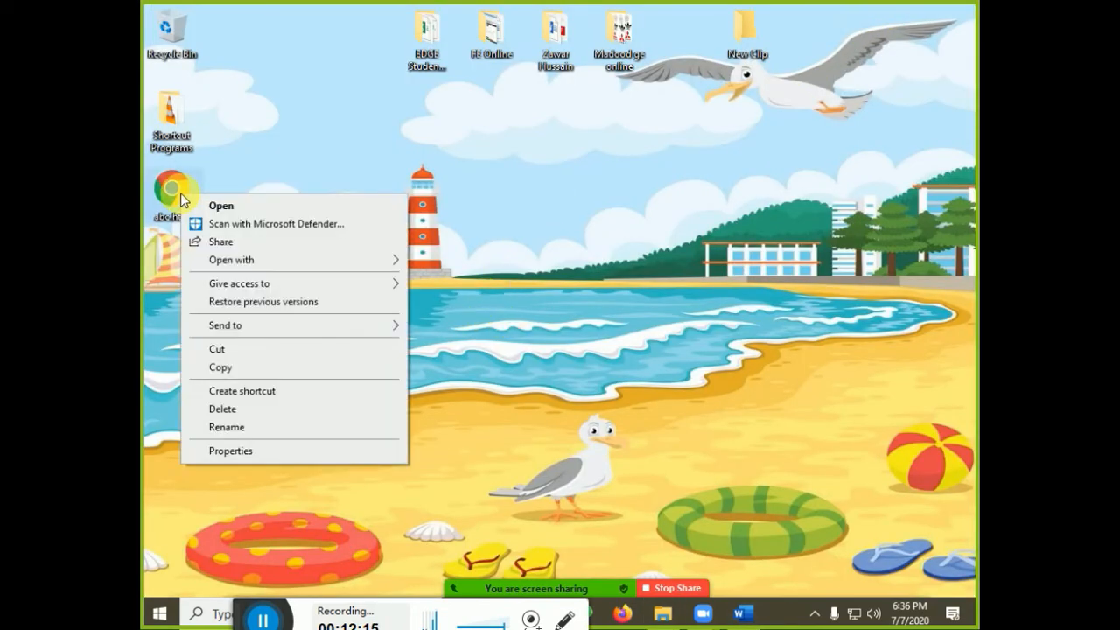
left_click(209, 261)
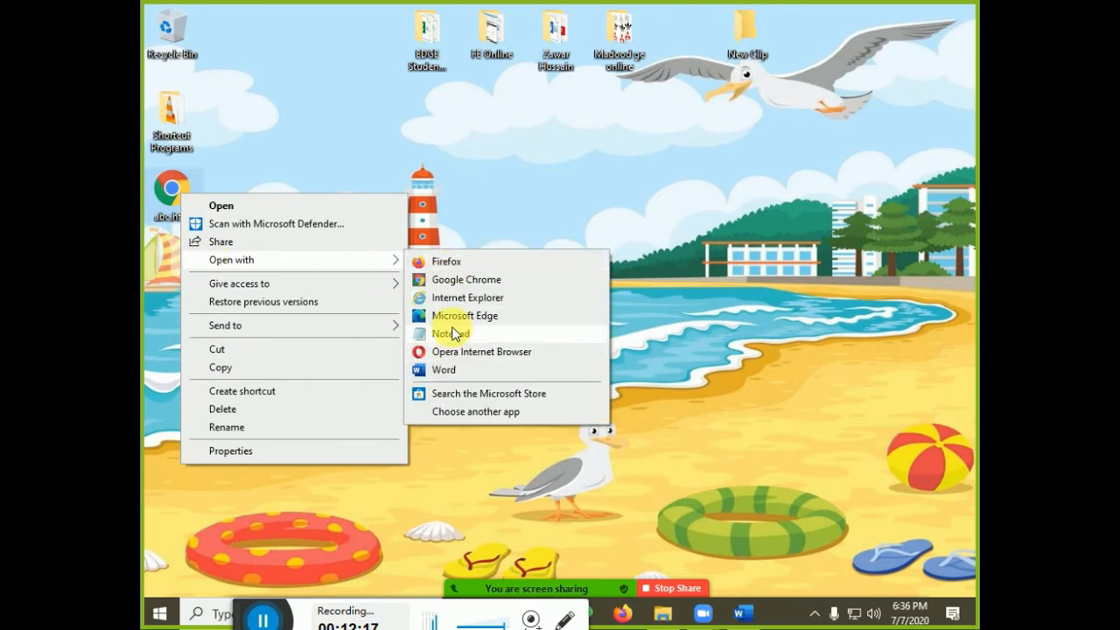
left_click(453, 336)
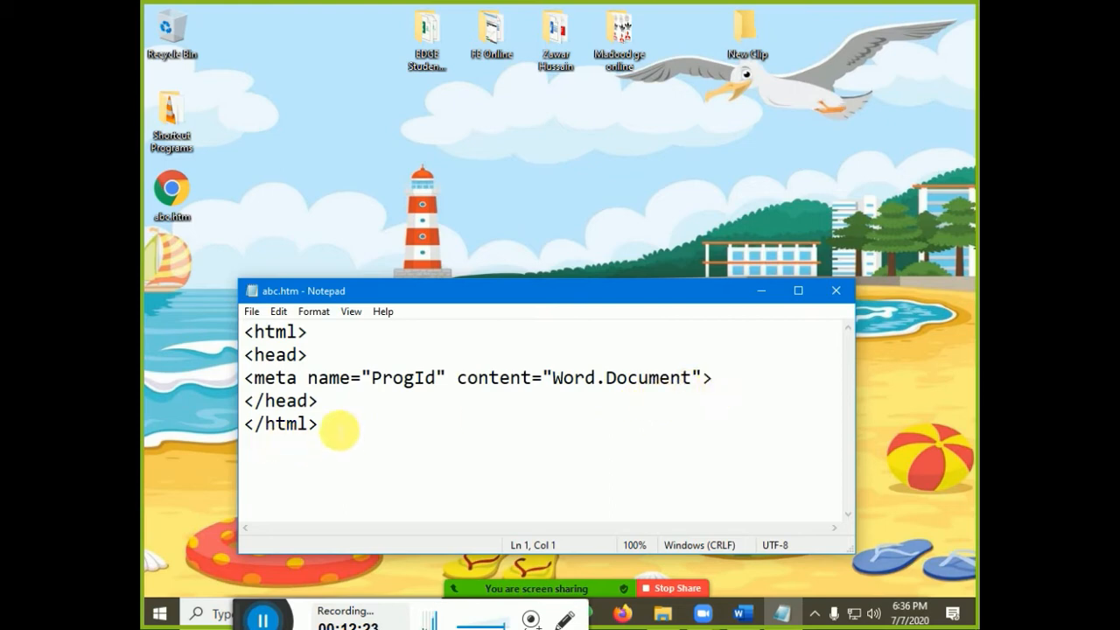
Insert a pair of <body> tags after the closing head tag in abc.htm
left_click(351, 407)
key("Return")
key("Return")
key("Return")
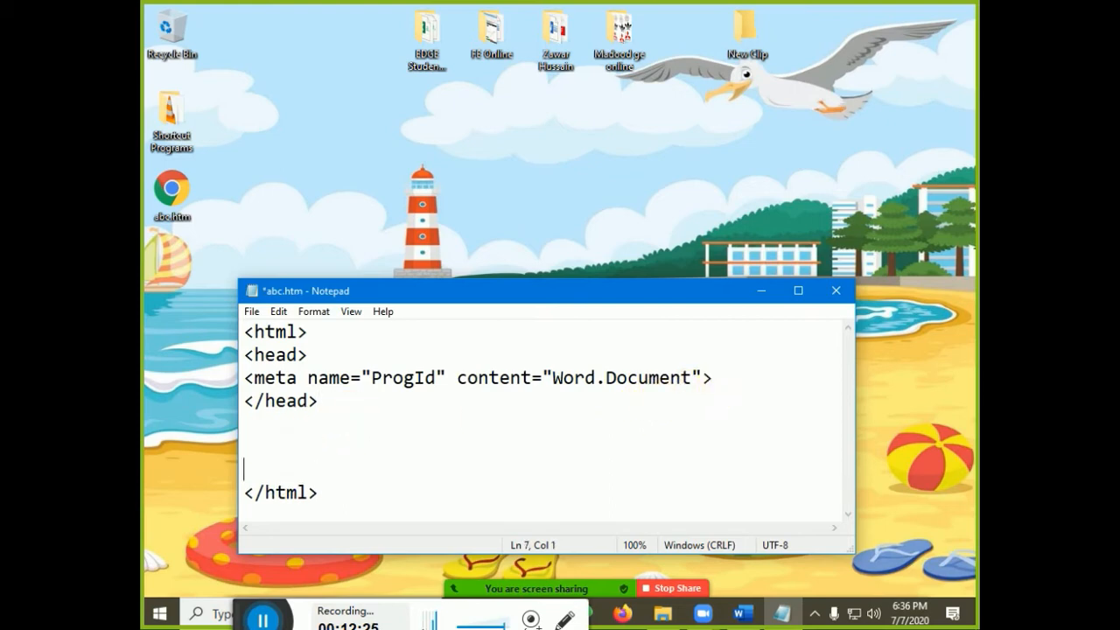
key("Up")
type("<body>")
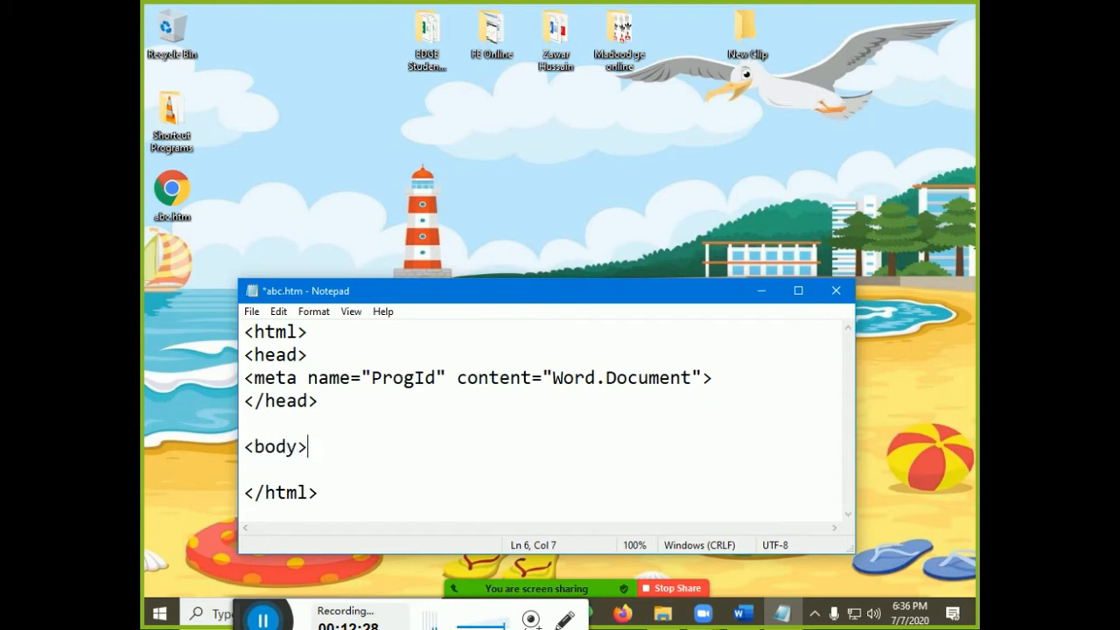
key("shift+Home")
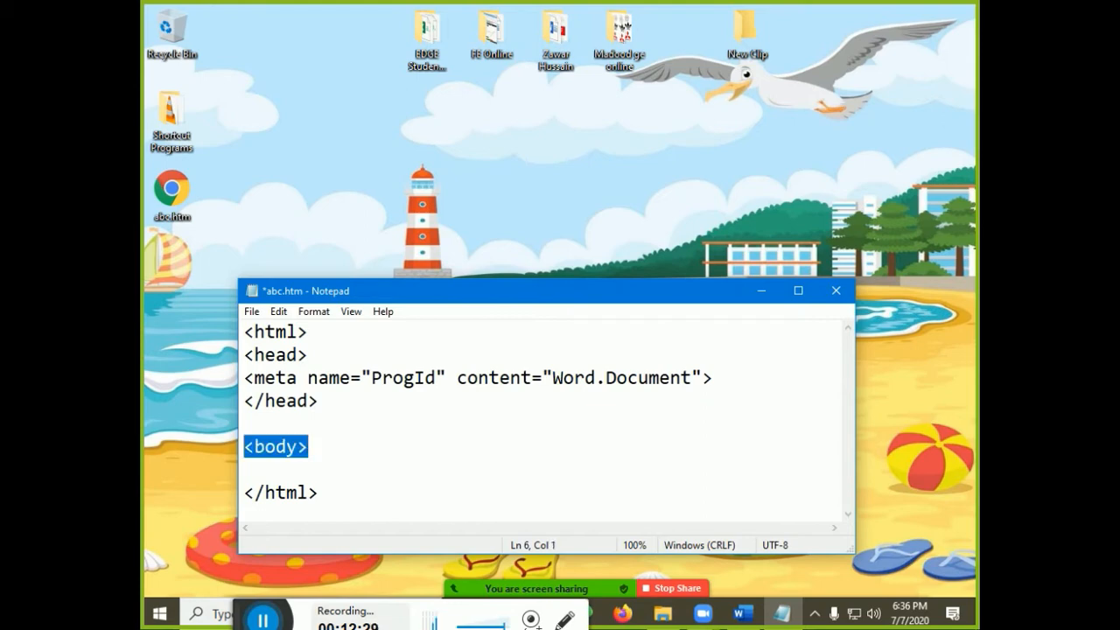
key("ctrl+c")
key("End")
key("ctrl+v")
key("Left")
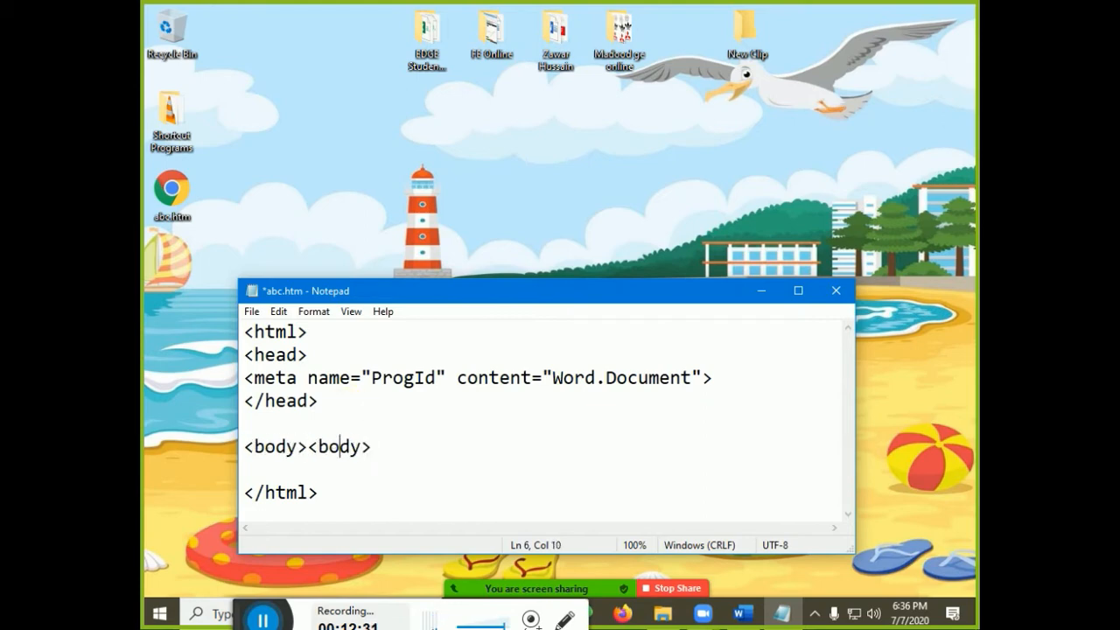
Type 'This is simple abc.html file' between the body tags, save, and close Notepad
type("This is ")
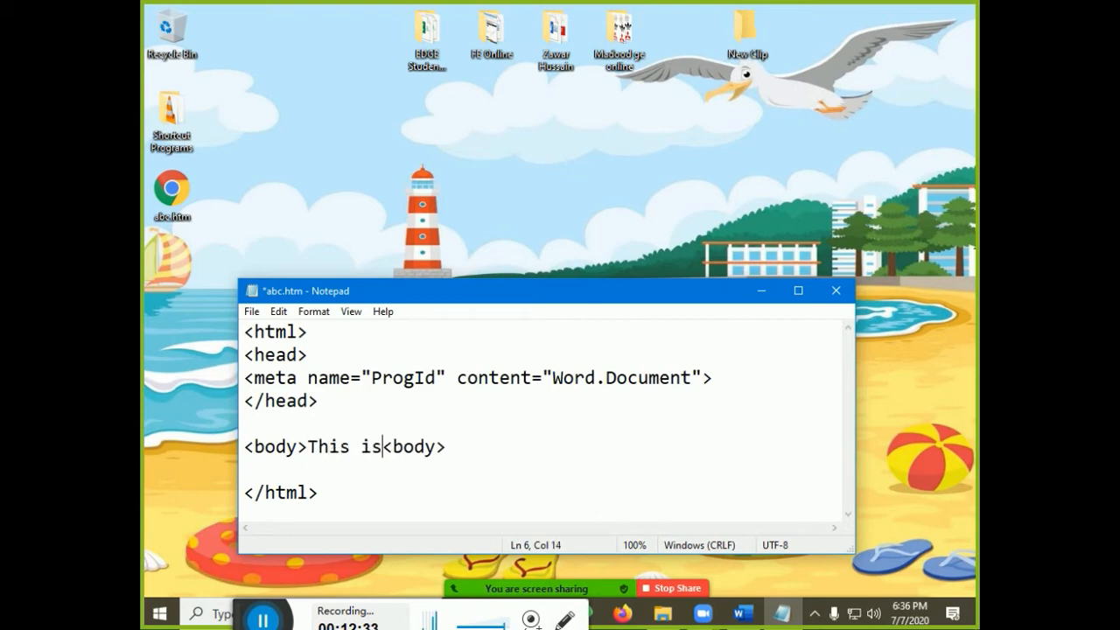
type("simple")
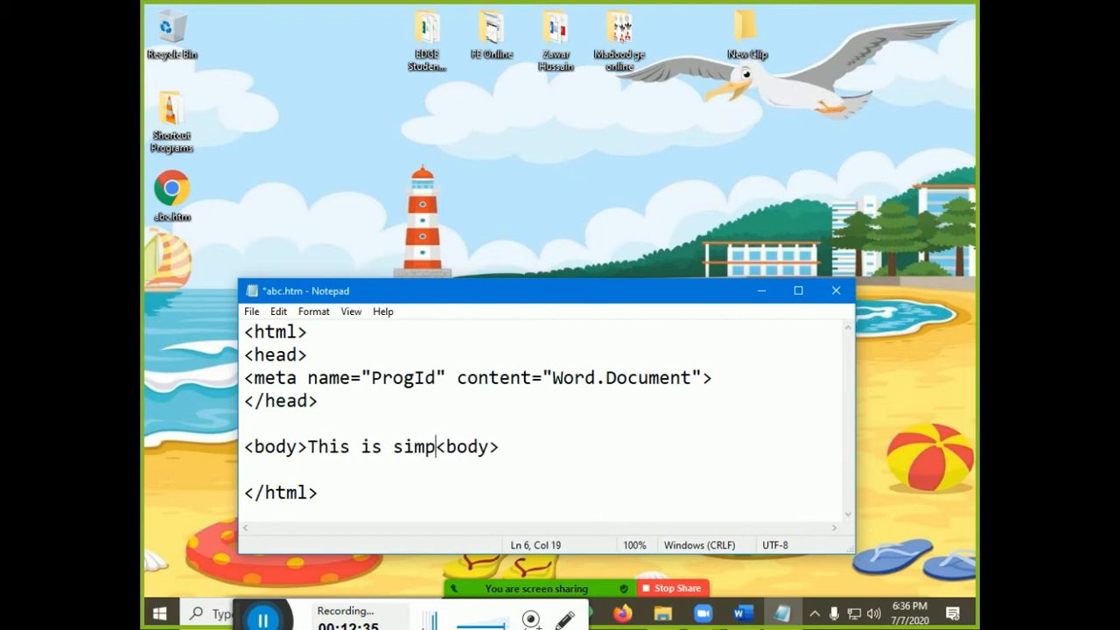
type(" av")
key("BackSpace")
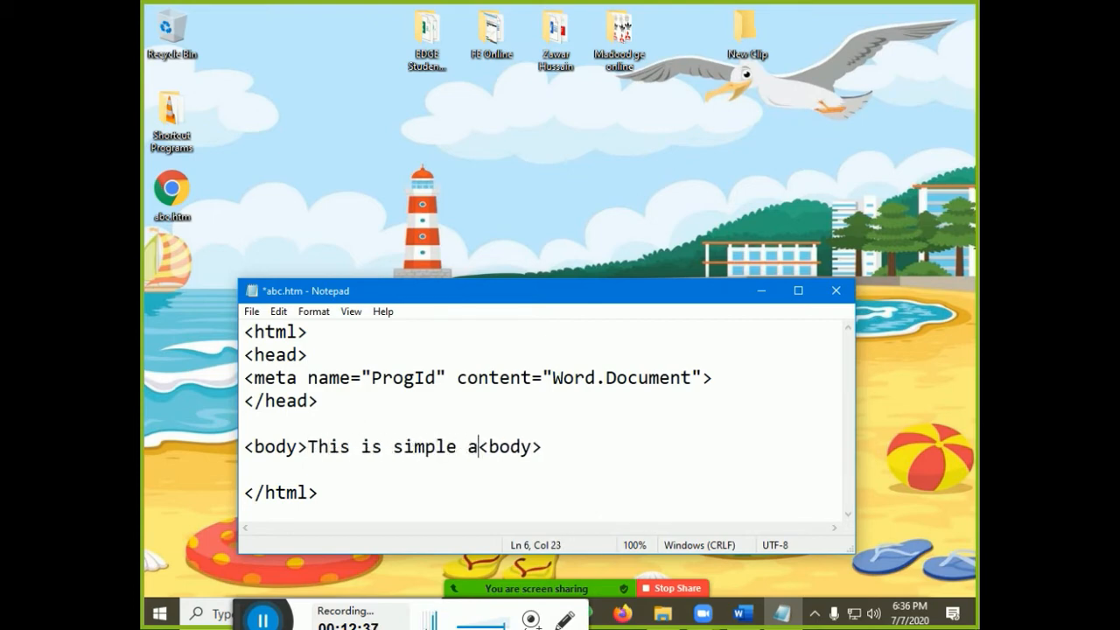
type("bc,.")
key("BackSpace")
key("BackSpace")
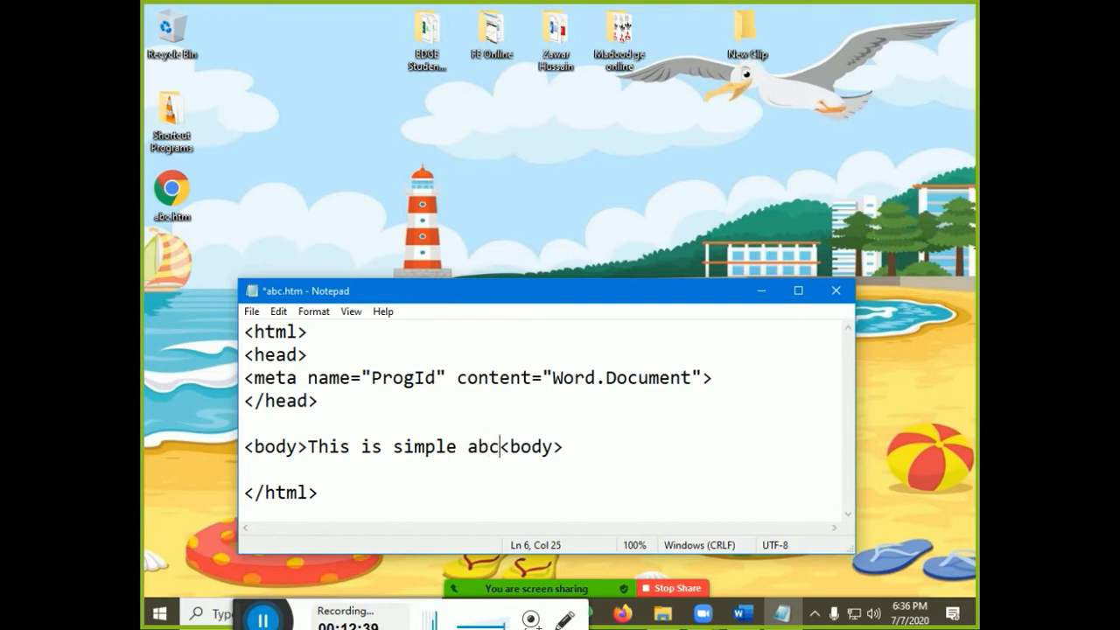
type(",")
key("BackSpace")
type(".html")
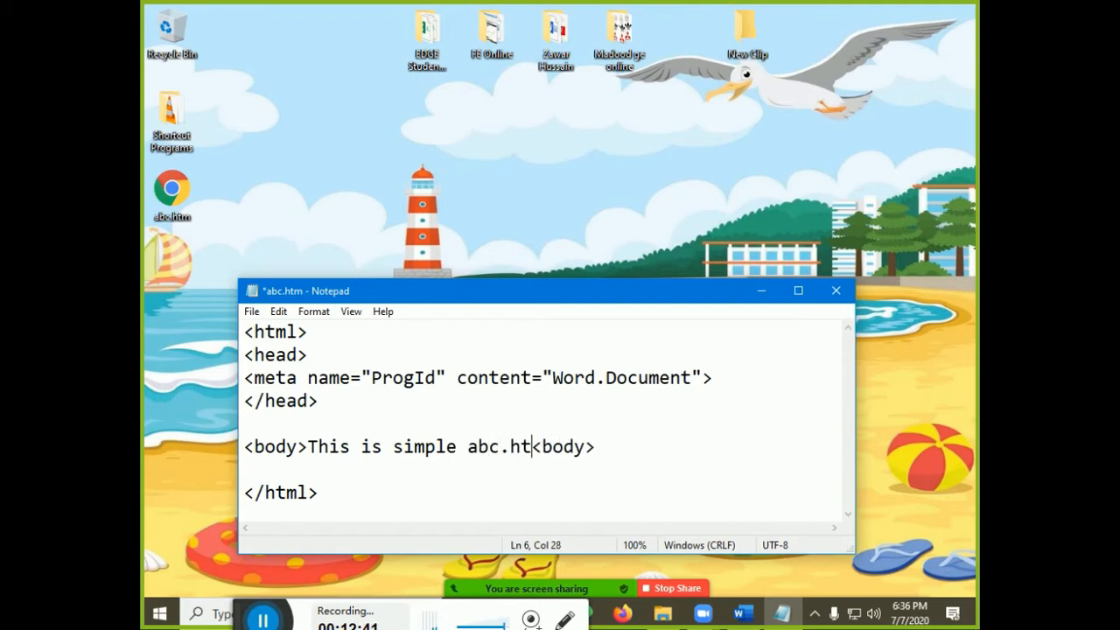
type(" file")
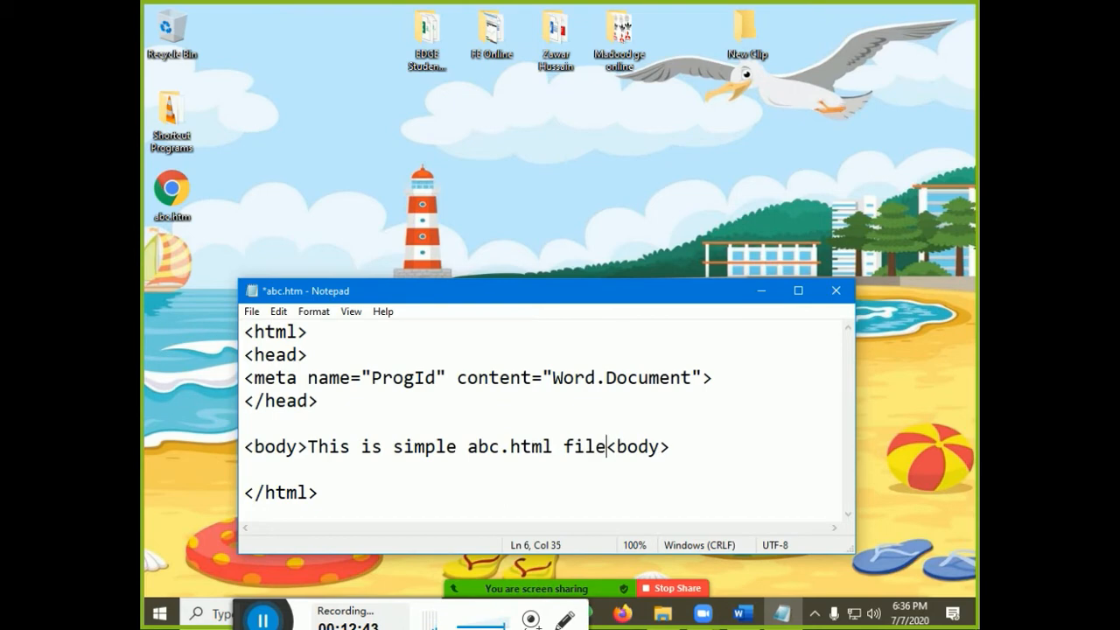
key("ctrl+s")
left_click(836, 290)
Back in Word, open the abc.htm link in Chrome to see 'This is simple abc.html file', then hide Chrome
key("alt+Tab")
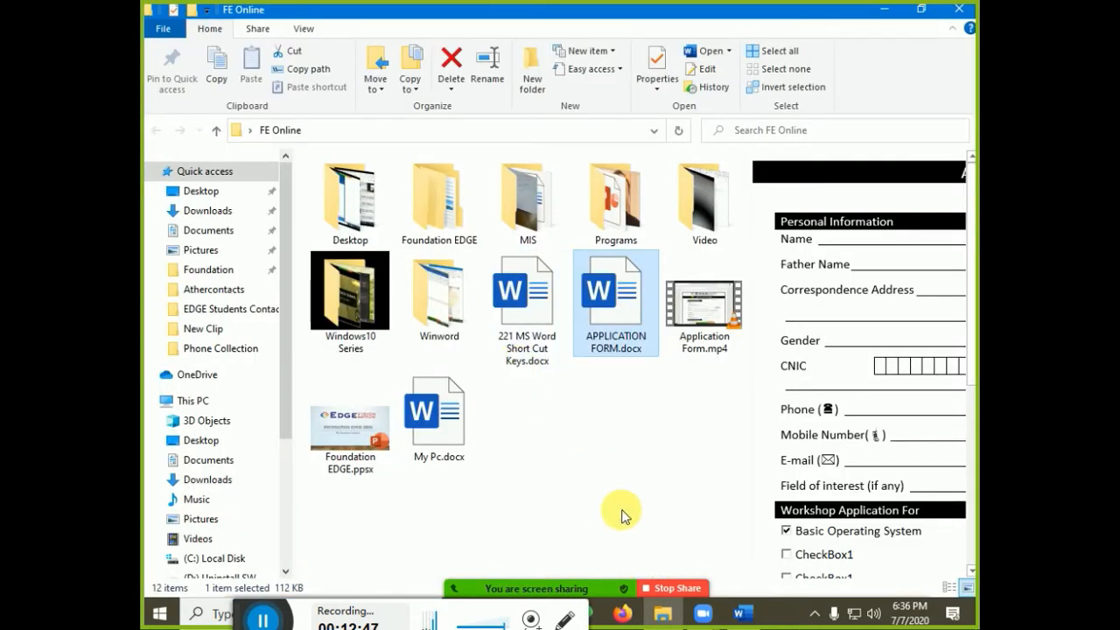
left_click(758, 621)
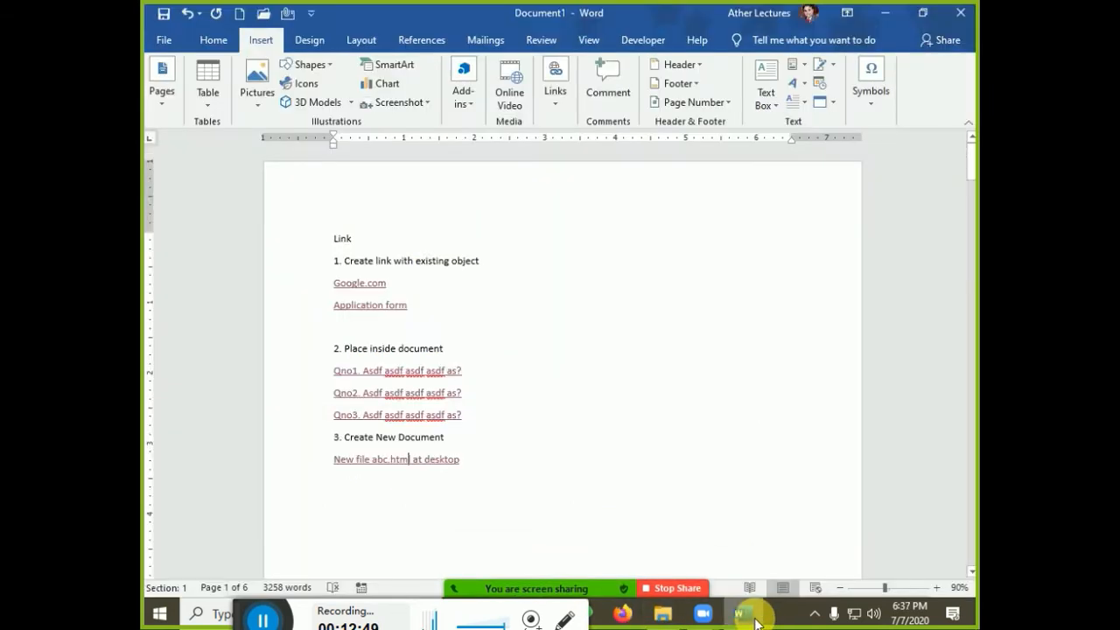
left_click(432, 462, "ctrl")
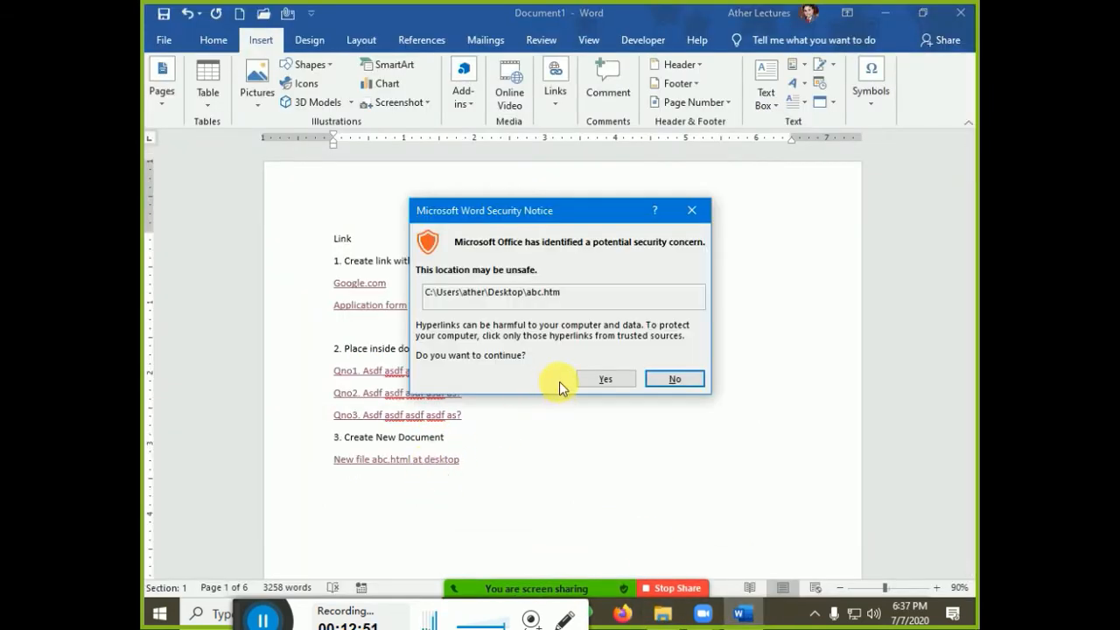
left_click(605, 378)
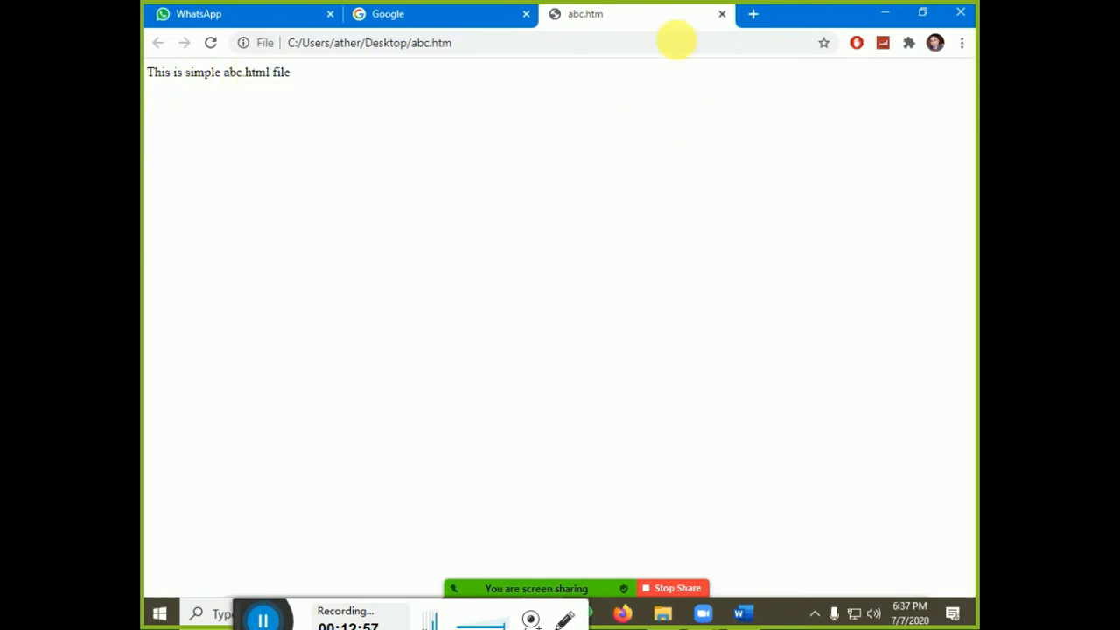
left_click(722, 14)
left_click(894, 8)
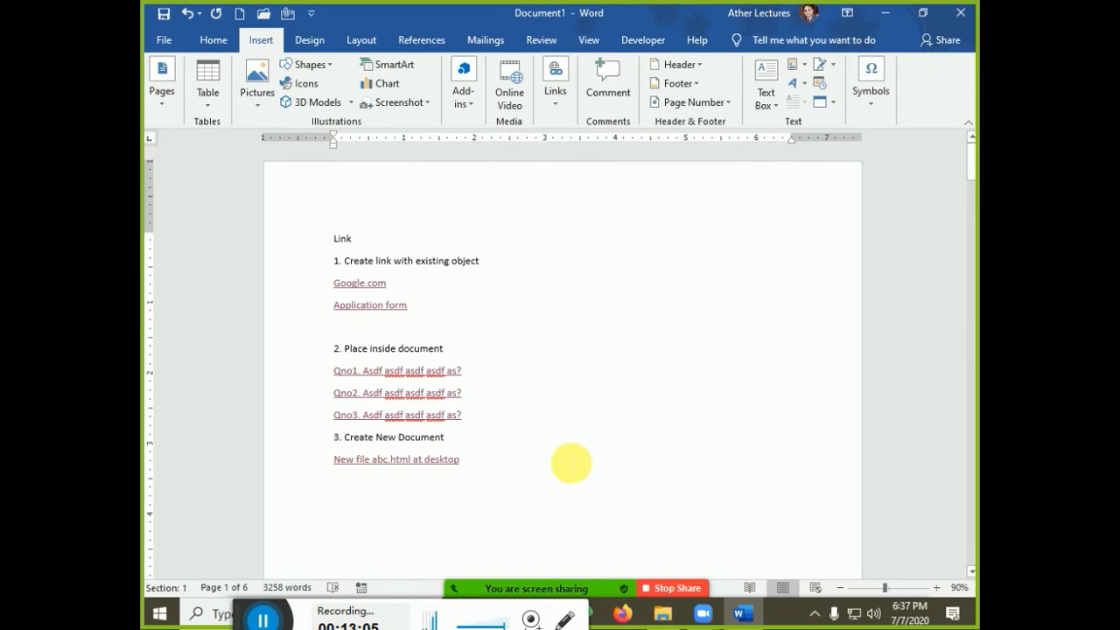
Type the heading '4. Send feedback' and start a new line below it
type("4. Send feedback")
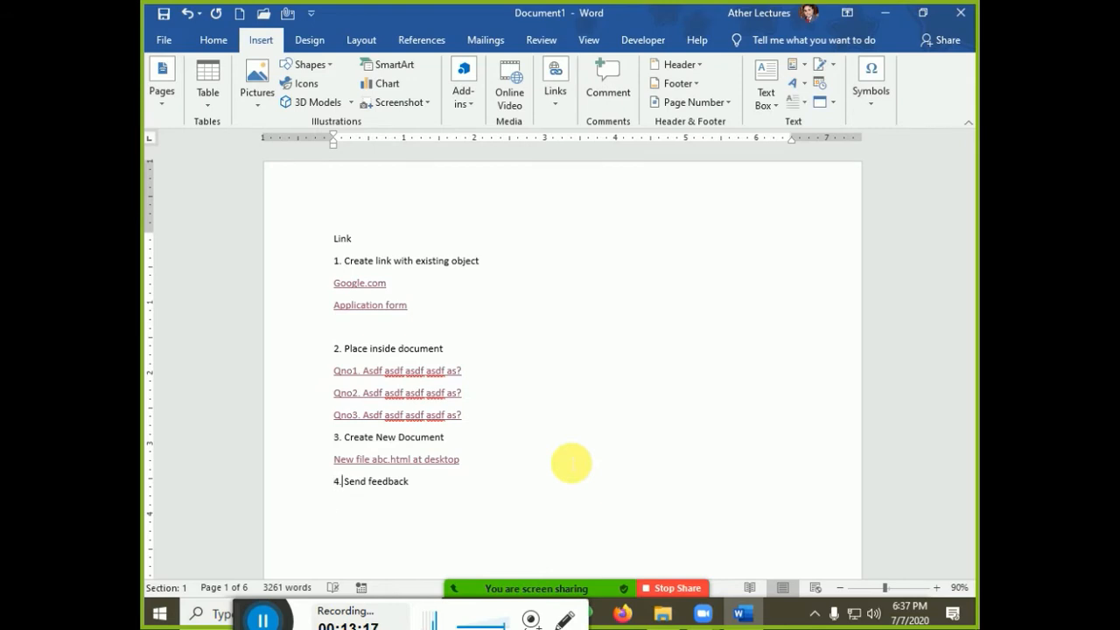
key("shift+End")
key("End")
key("Return")
Add the line 'Send us Feedback that we want to improve our self' and select it for linking
scroll(800, 315, "down", 8)
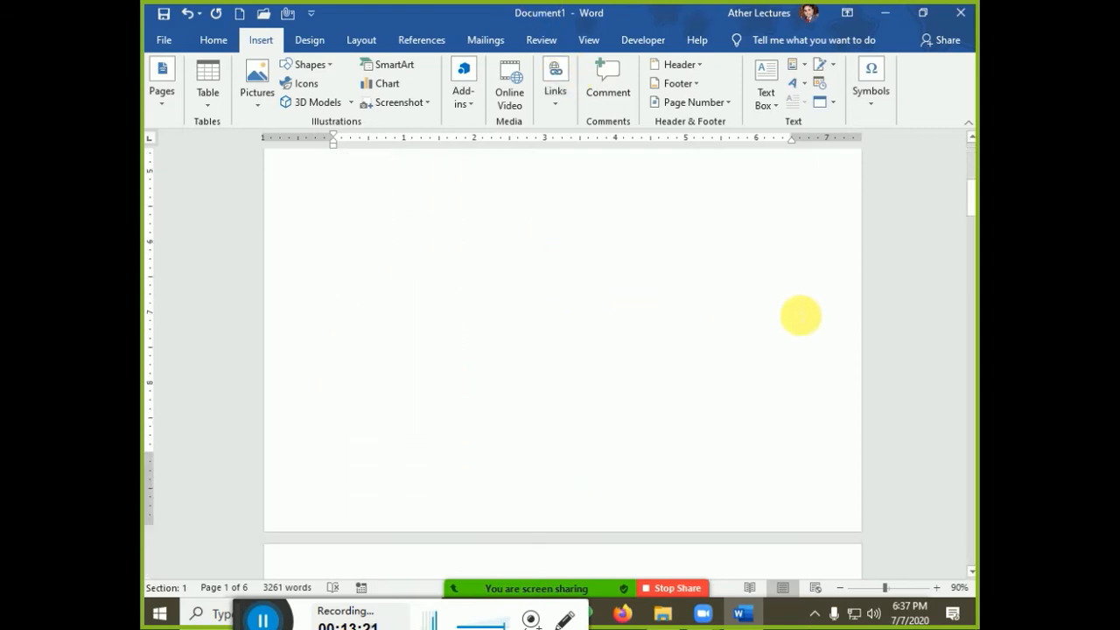
left_click_drag(971, 190, 970, 161)
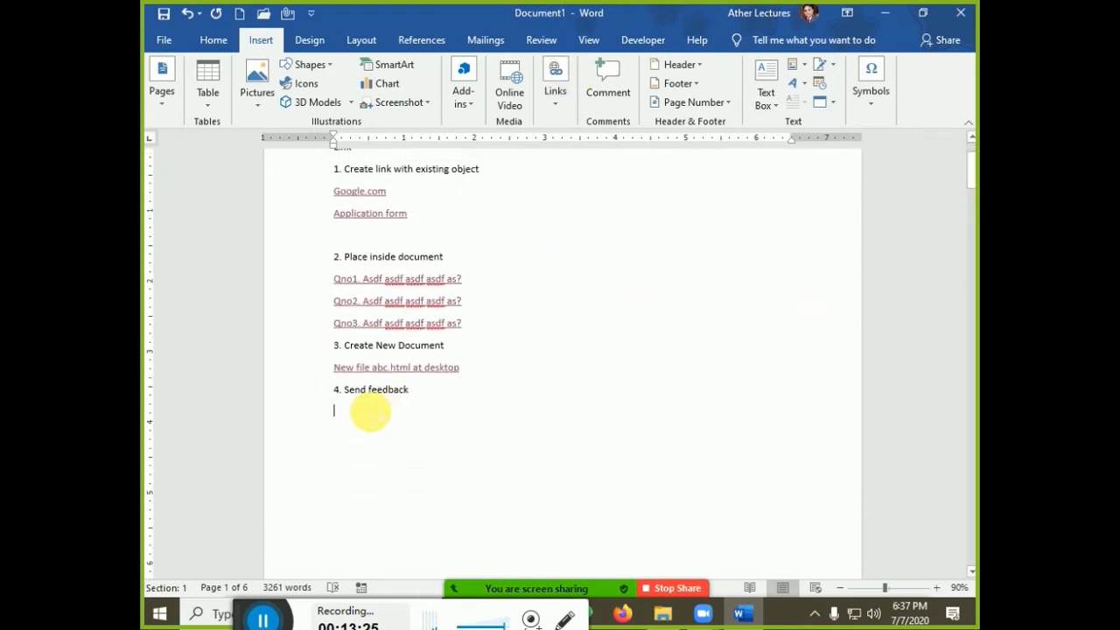
type("Send us")
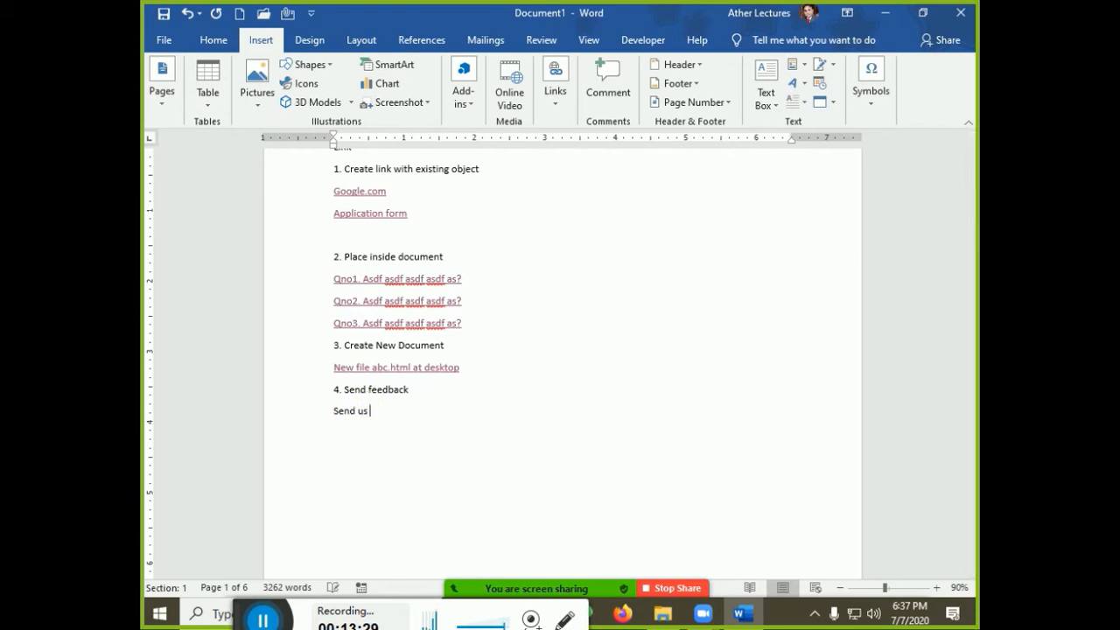
type("Feedback that we want ")
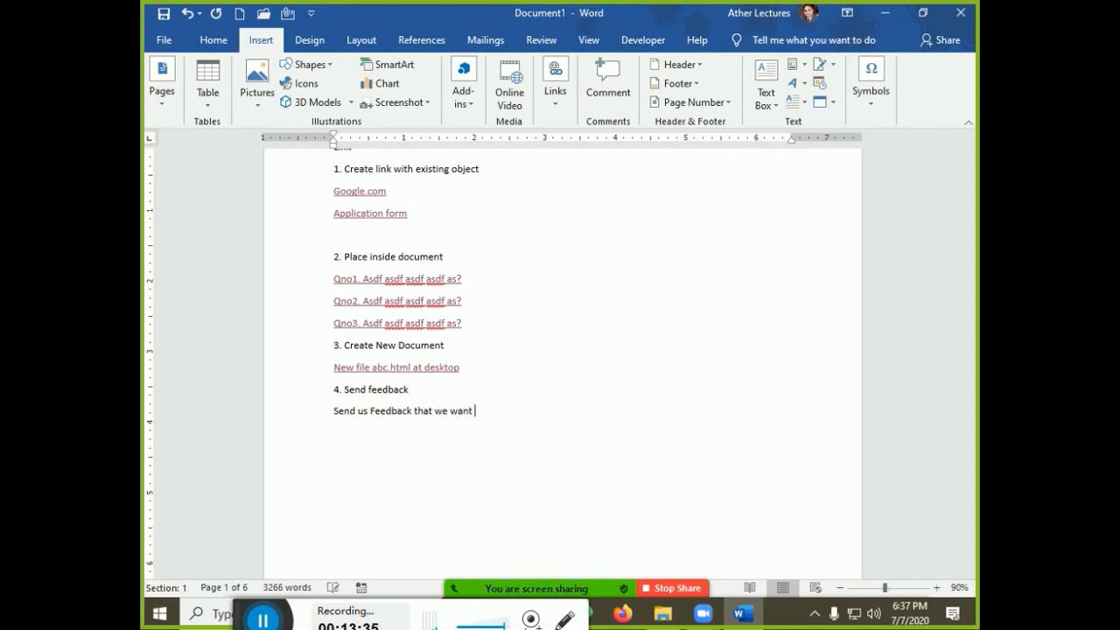
type("to improve our sele")
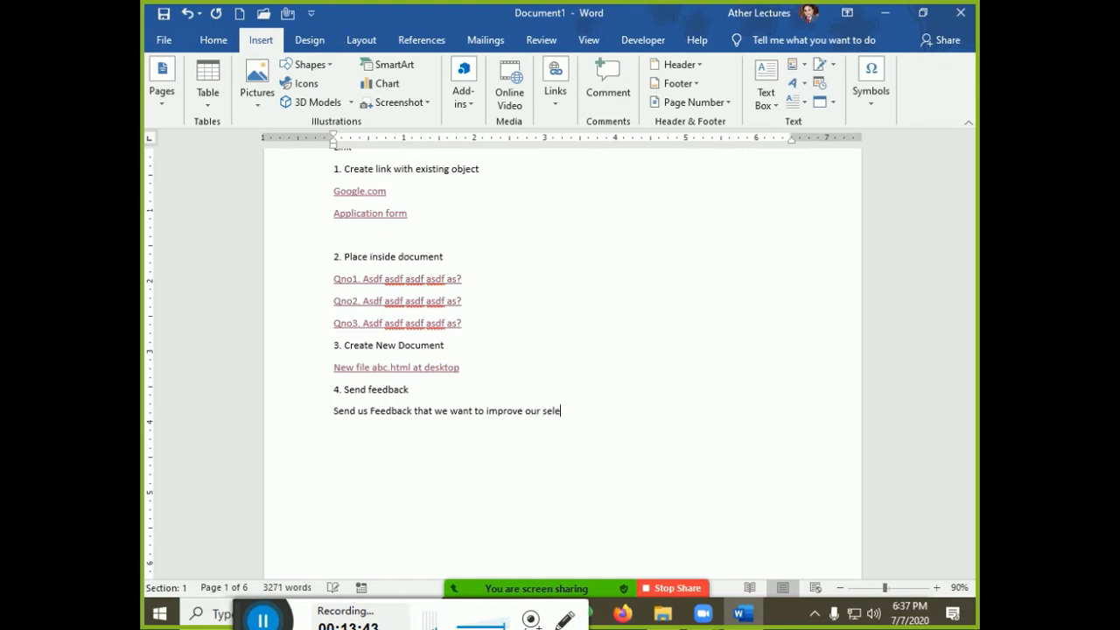
triple_click(372, 411)
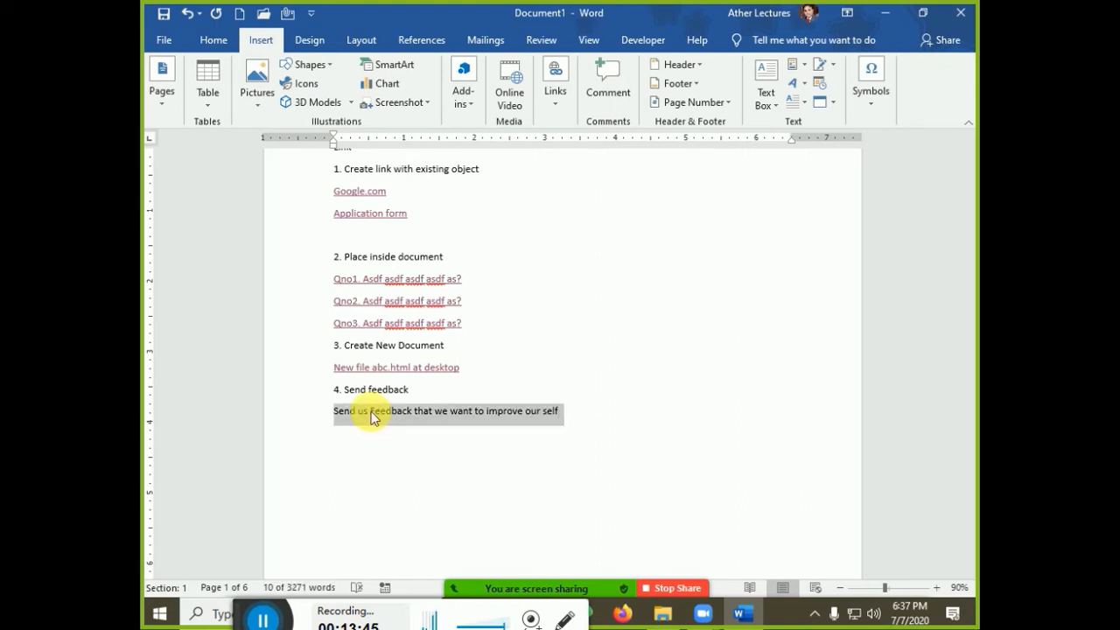
key("ctrl+k")
Link to the feedback e-mail address with subject 'kind Comments' and a thank-you ScreenTip
left_click(328, 245)
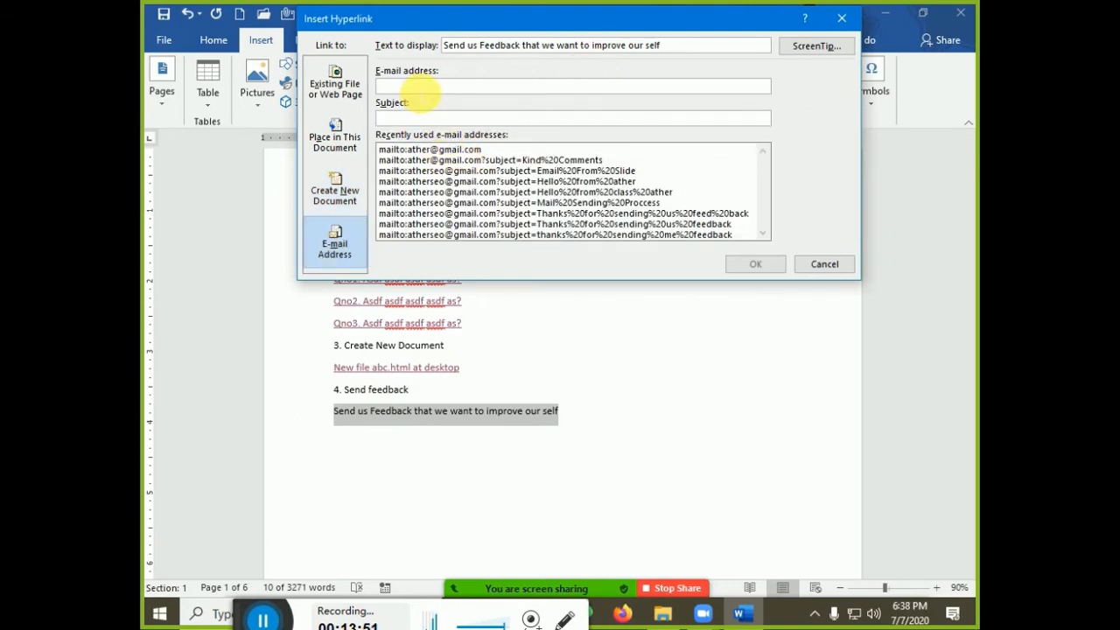
left_click(417, 87)
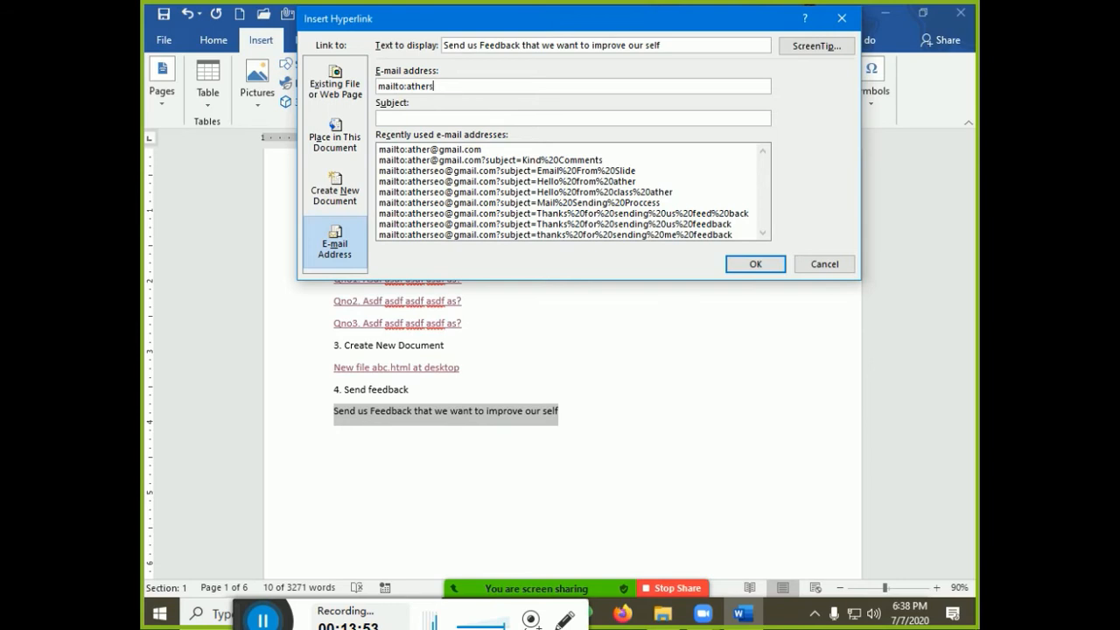
key("Tab")
type("kind Com")
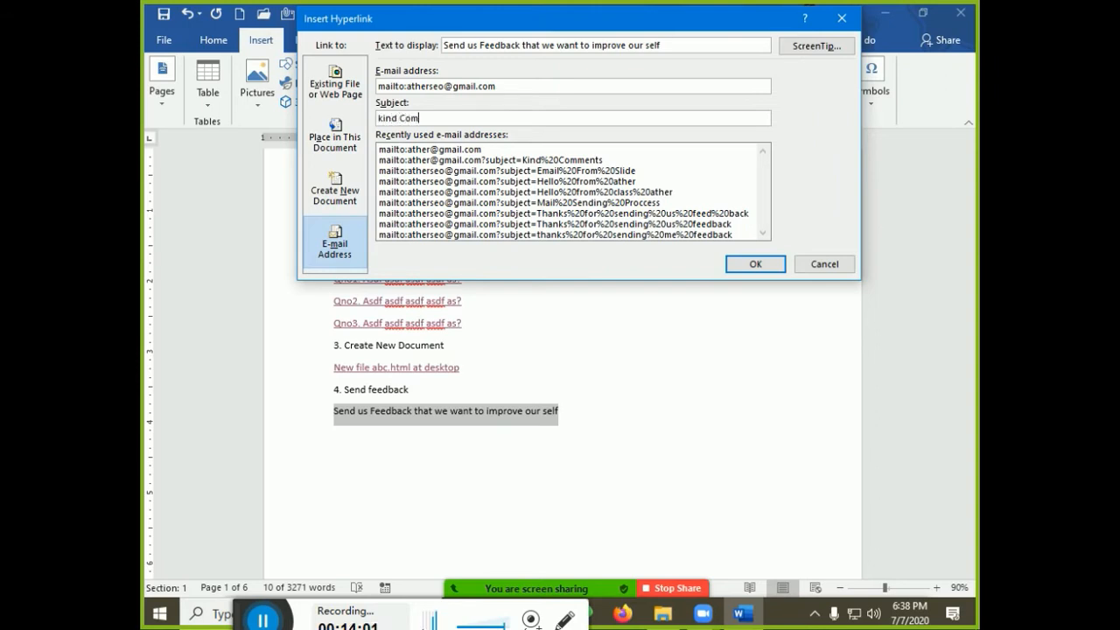
type("ments")
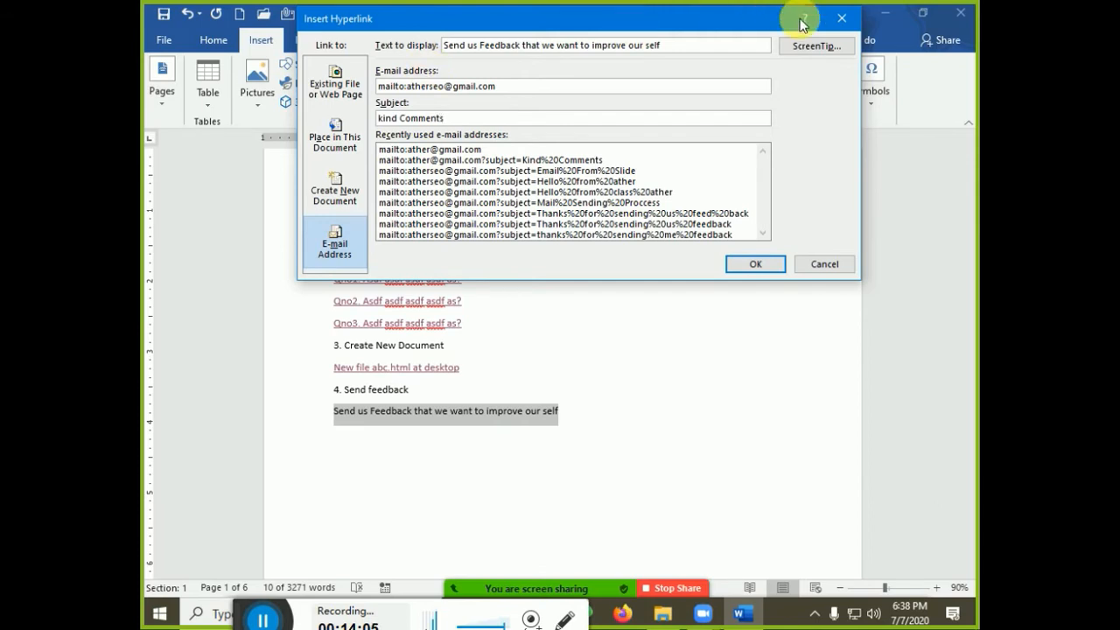
left_click(810, 45)
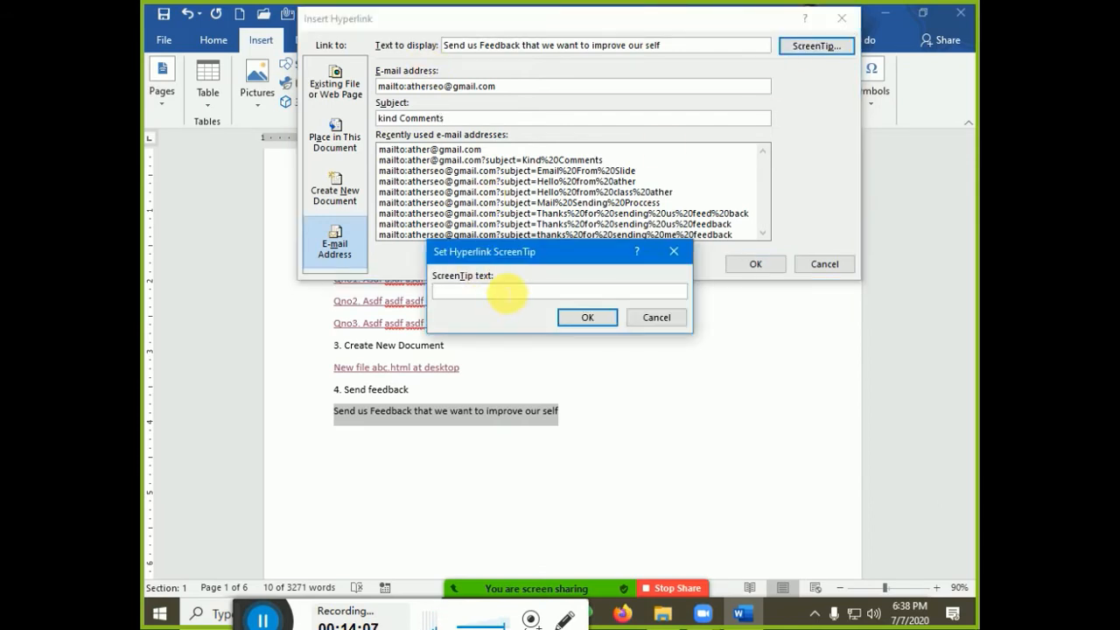
type("Tha")
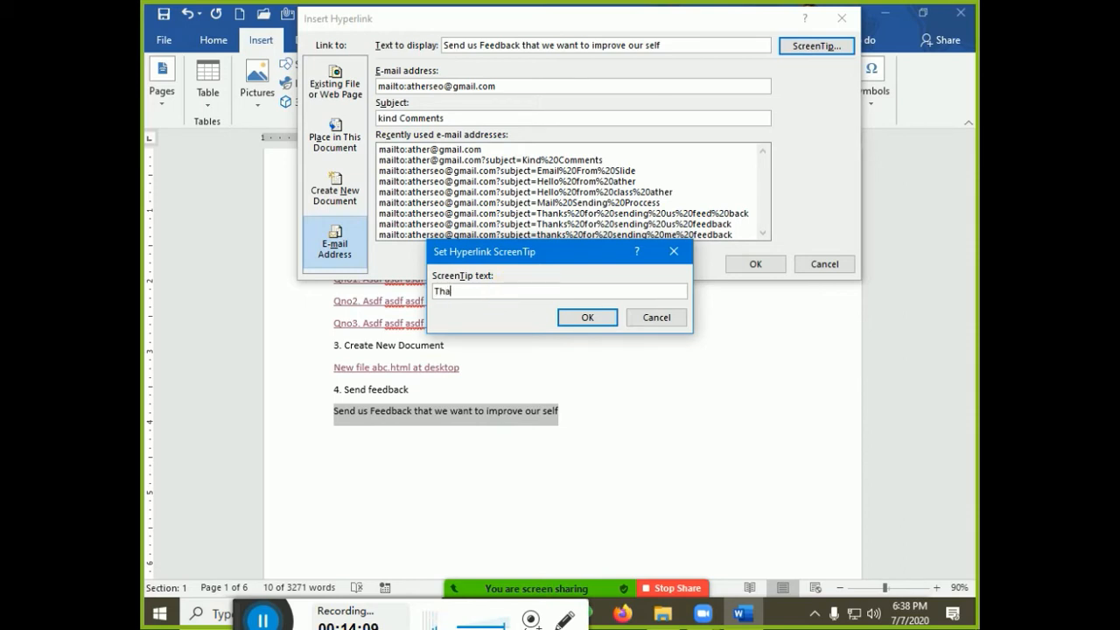
type("nks for your feedback we w")
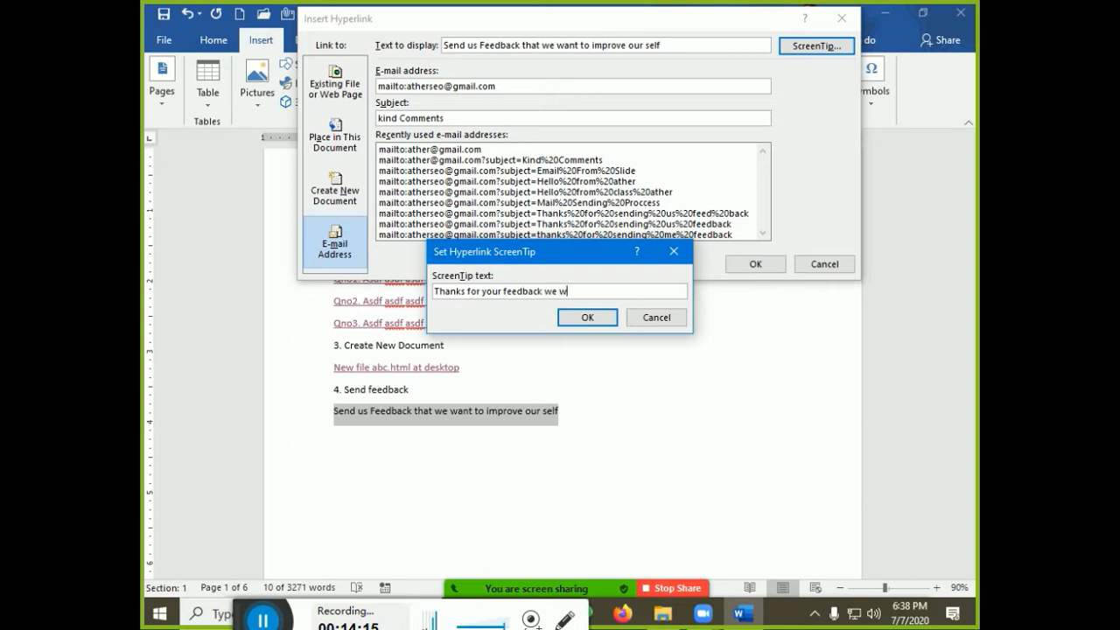
type("ant to improve our sele")
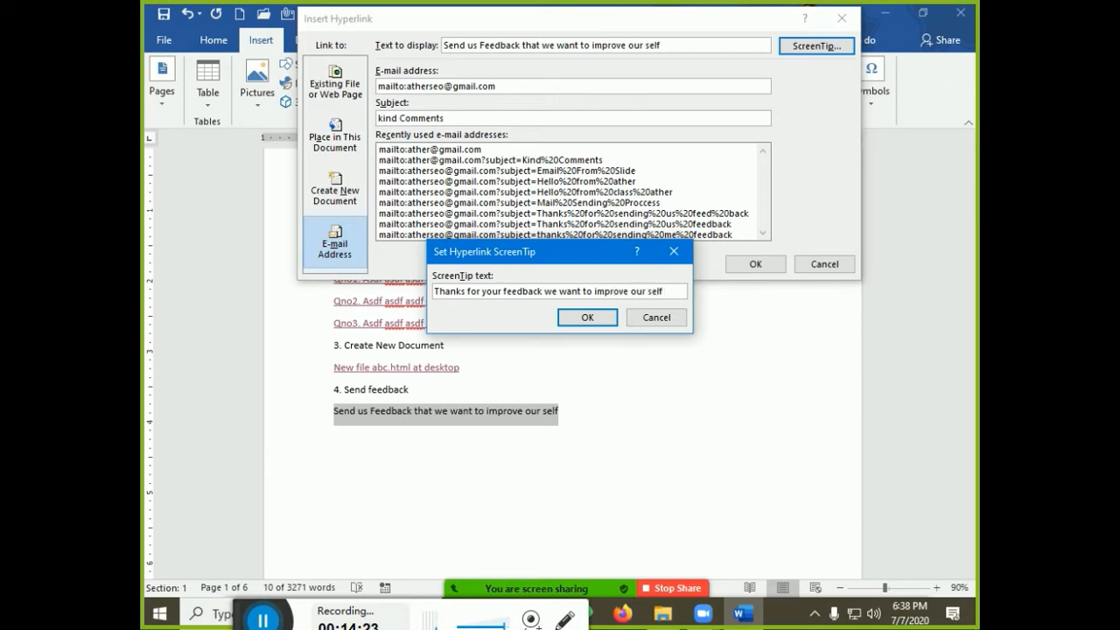
left_click(587, 317)
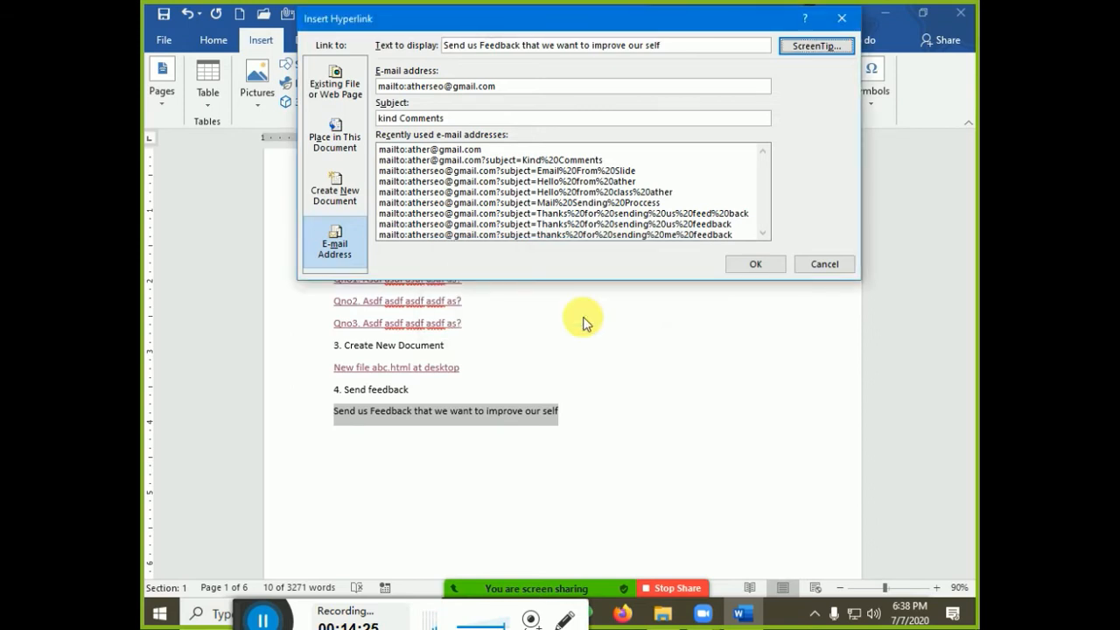
Append 'inshaALLAH' to the link's display text and confirm the hyperlink
left_click(687, 45)
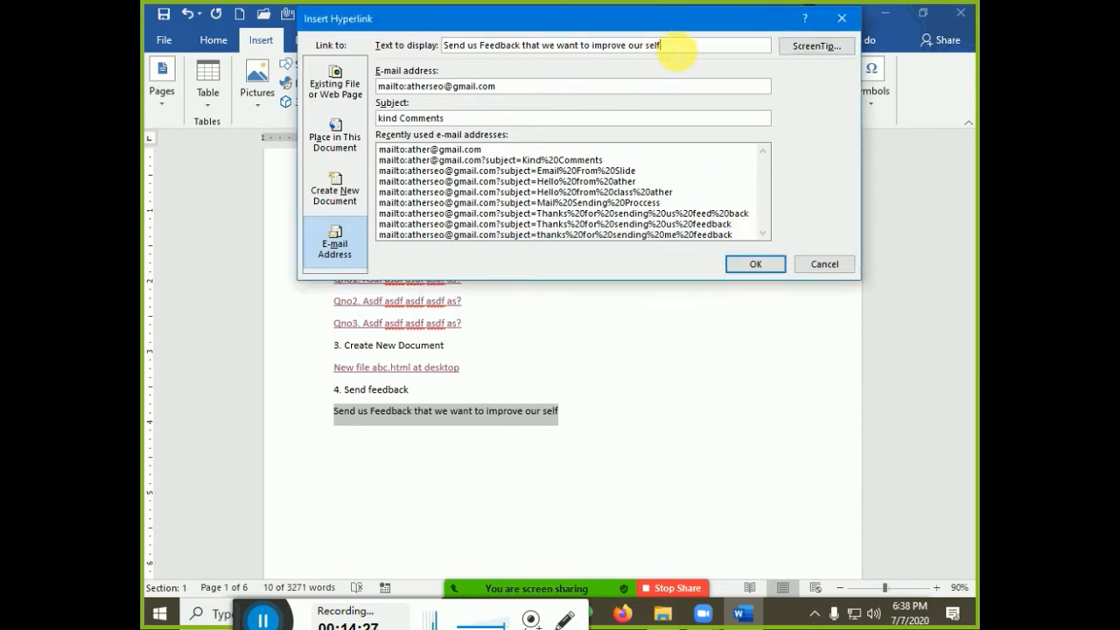
type("insh")
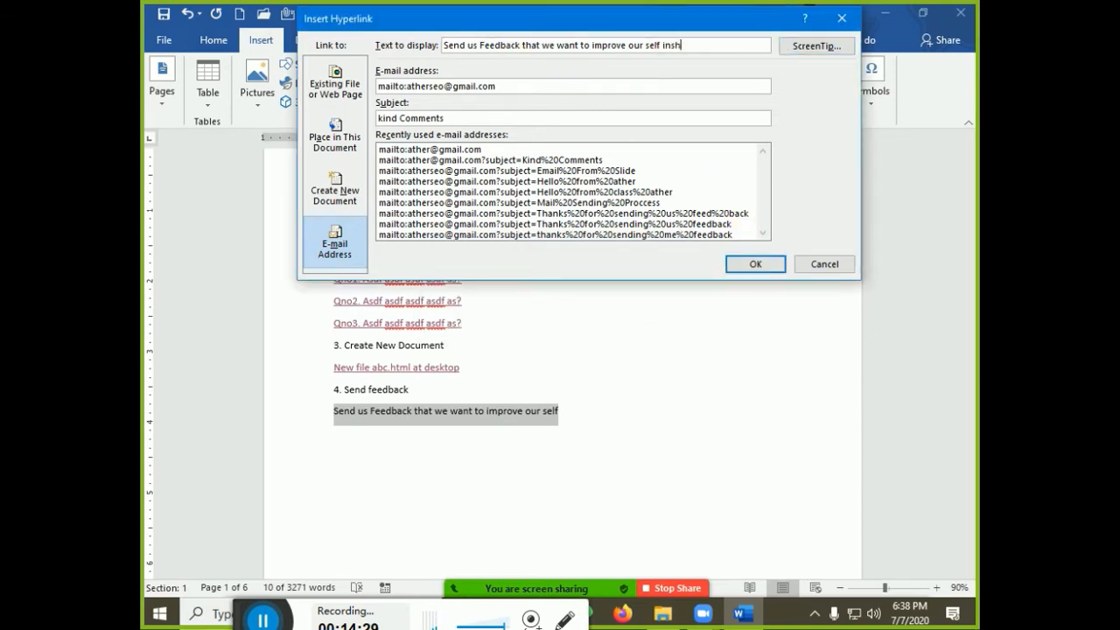
type("ALLA")
key("Left")
type("A")
key("Left")
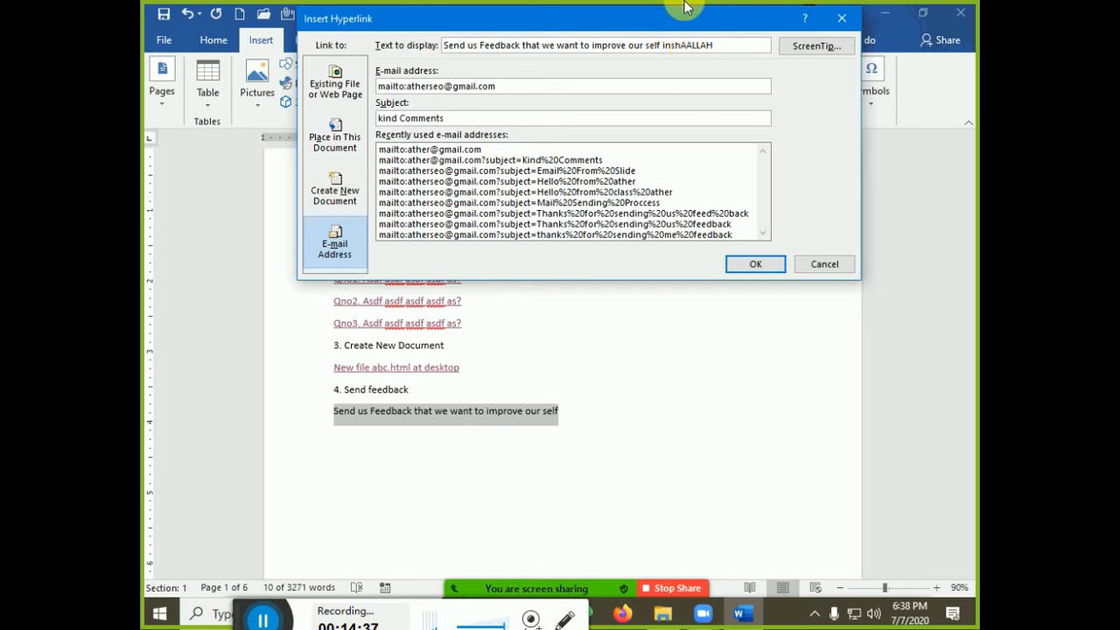
key("BackSpace")
type("a")
left_click(744, 265)
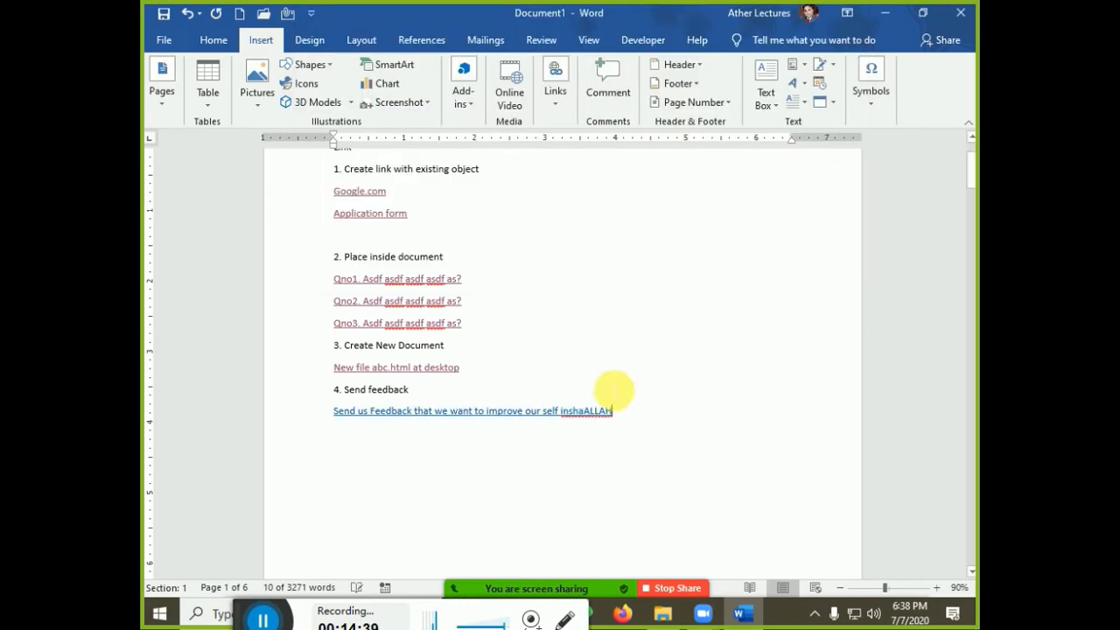
Follow the feedback e-mail link and choose the Mail app to open it
mouse_move(435, 426)
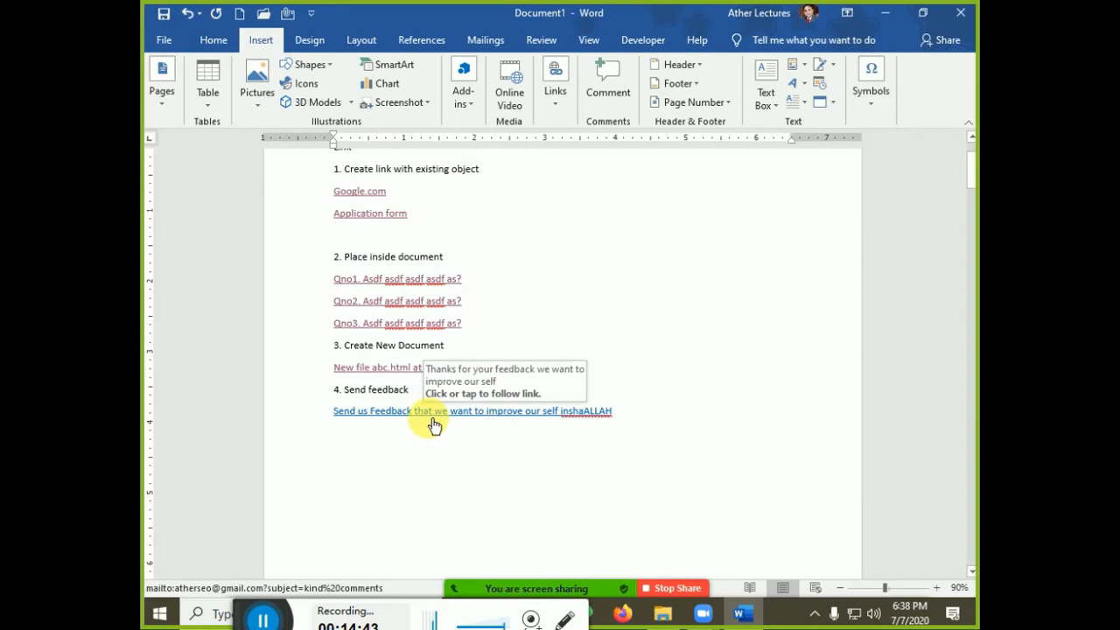
left_click(426, 419, "ctrl")
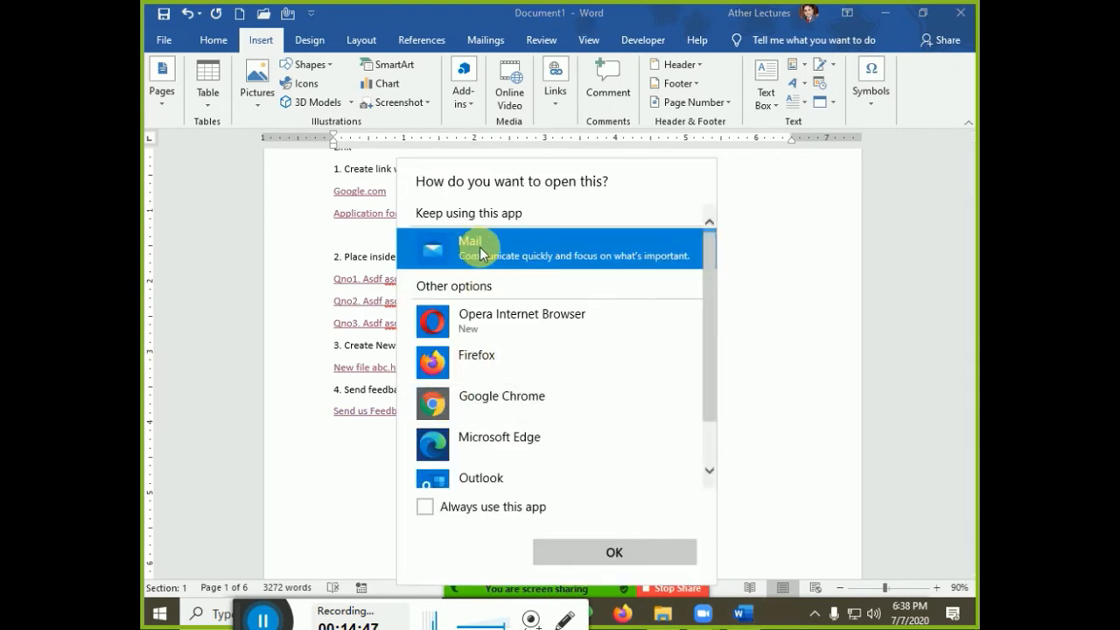
left_click(479, 253)
left_click(600, 544)
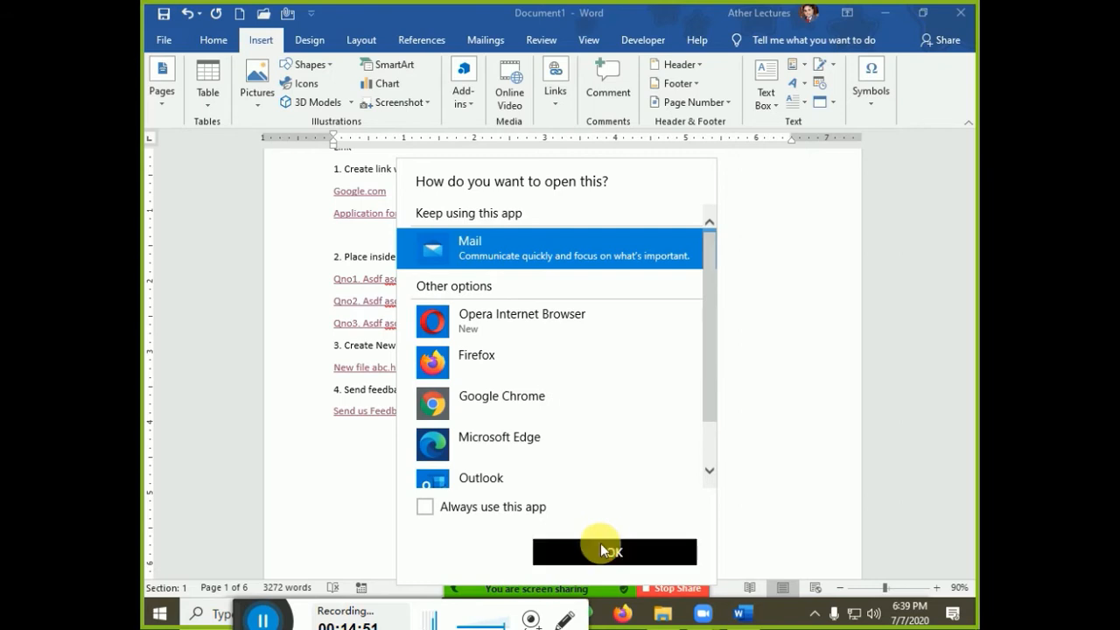
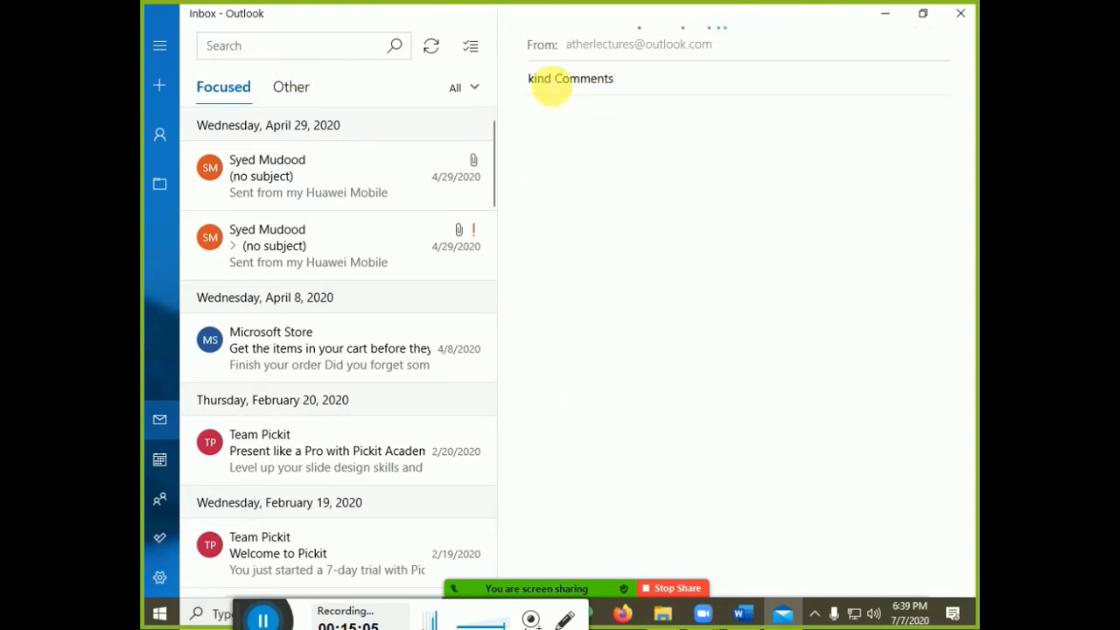
Type 'Thanks we love your work' in the body of the kind Comments message
left_click(535, 85)
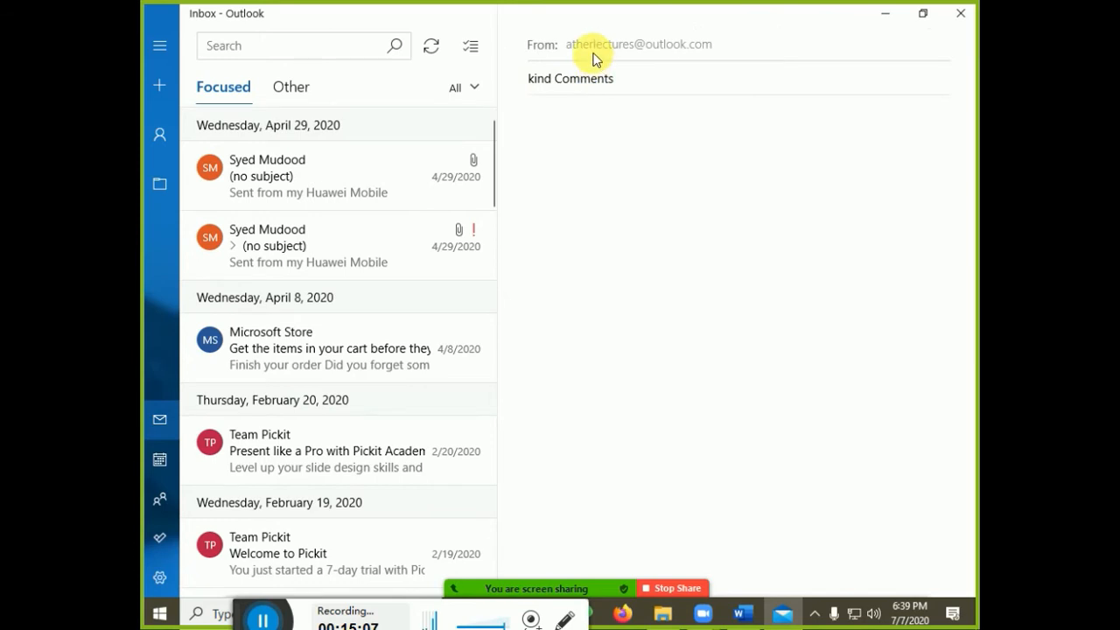
double_click(612, 160)
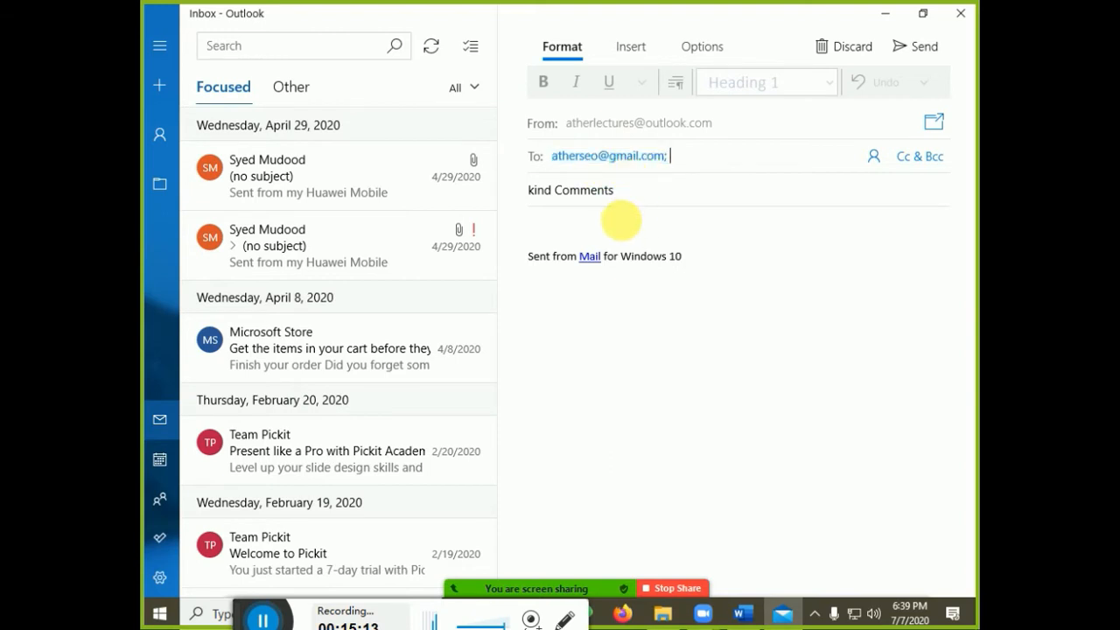
left_click(625, 230)
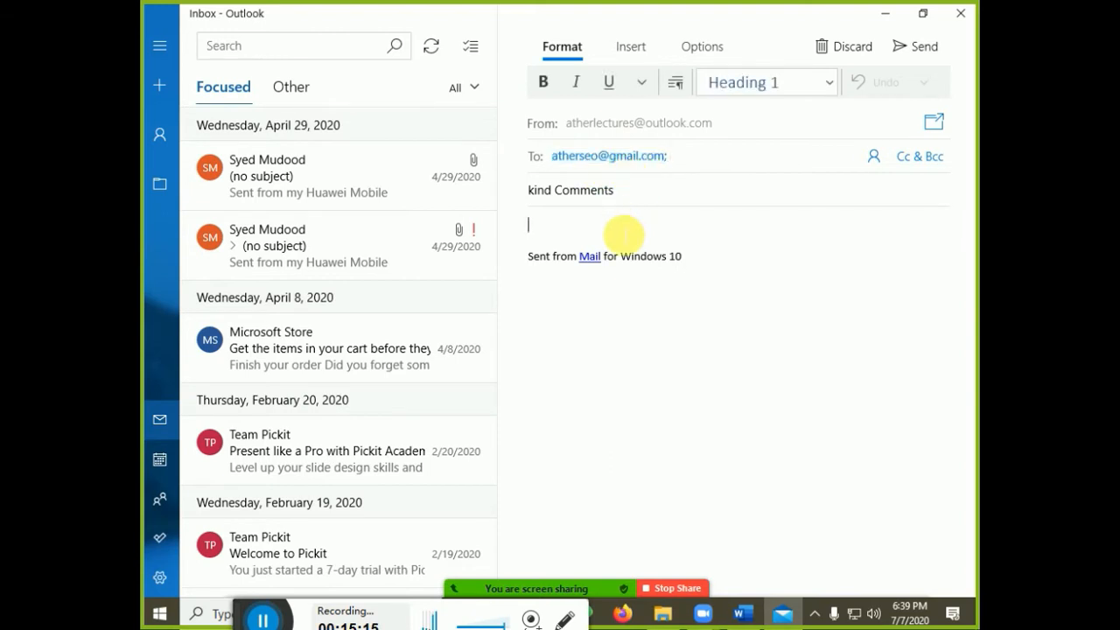
type("Thanks we ")
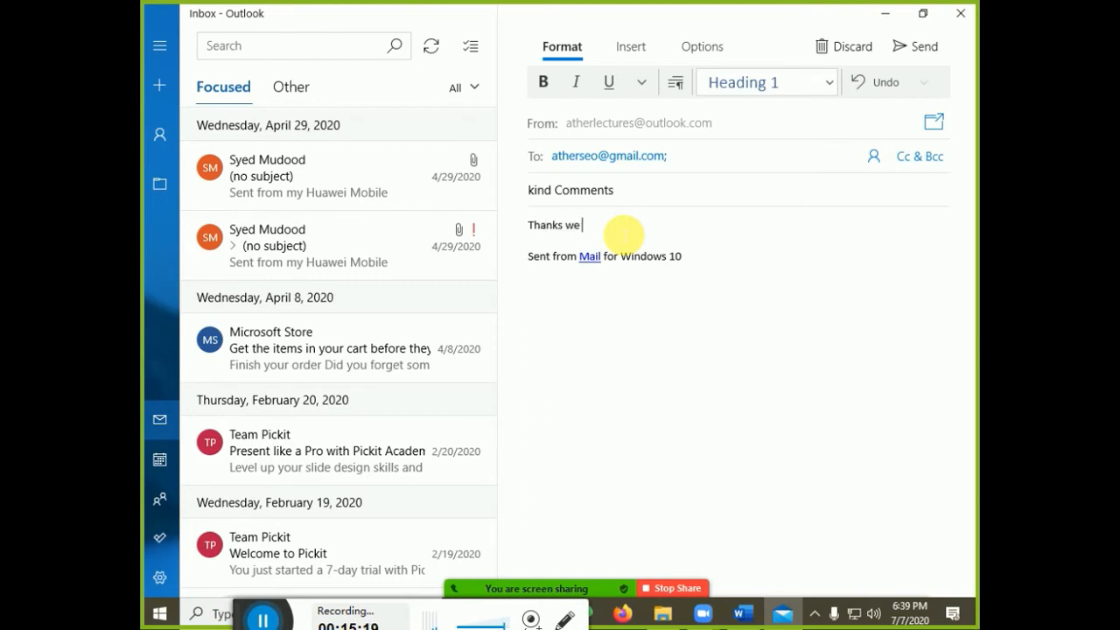
type("love your works")
Add a 'Regards' sign-off with the sender's name and send the message
key("Return")
key("BackSpace")
key("Return")
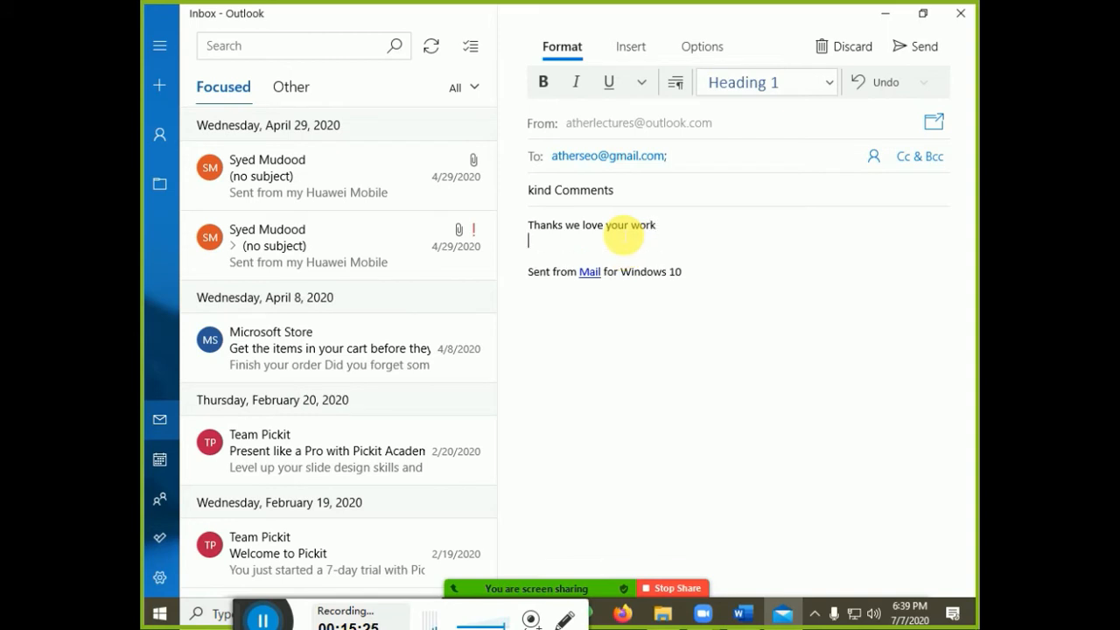
type("Regards")
key("Return")
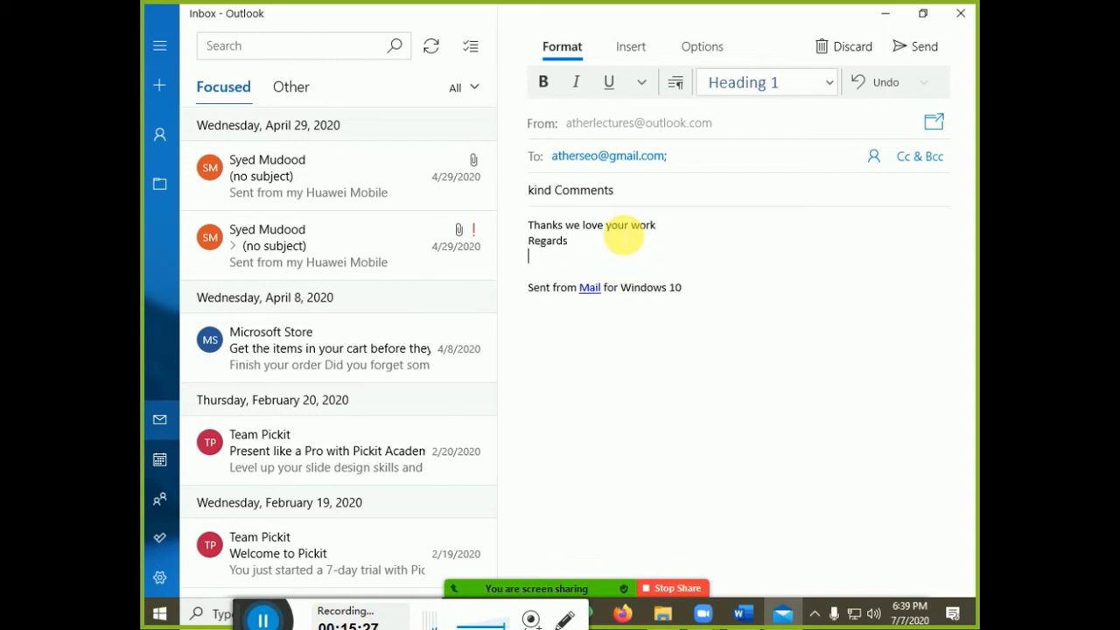
left_click(919, 48)
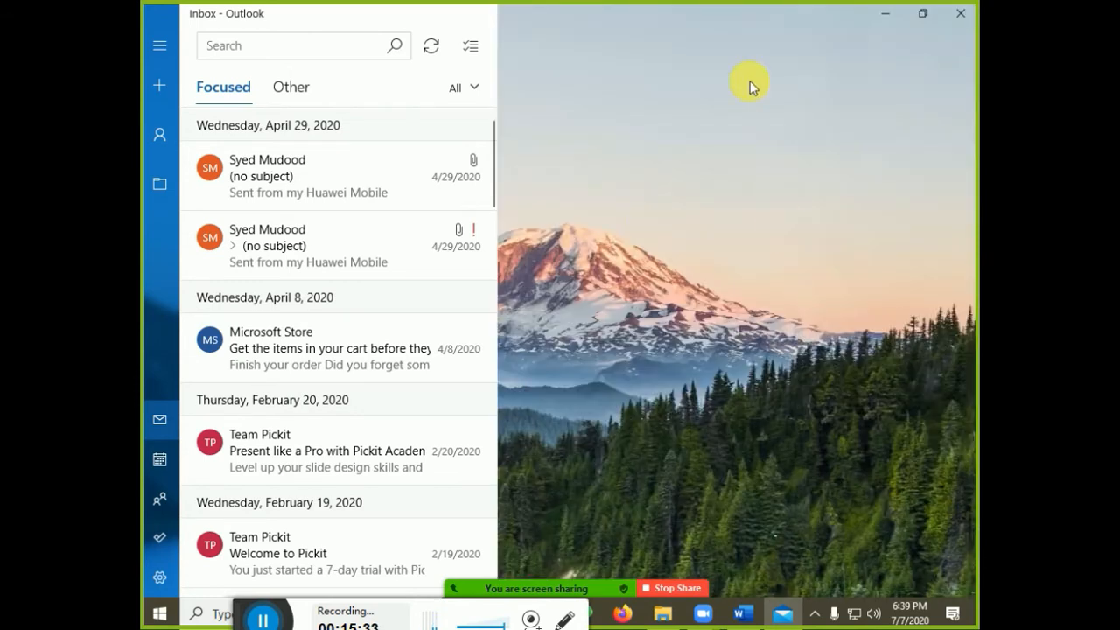
Return to Word and review the feedback link's hyperlink settings without changing them
left_click(873, 16)
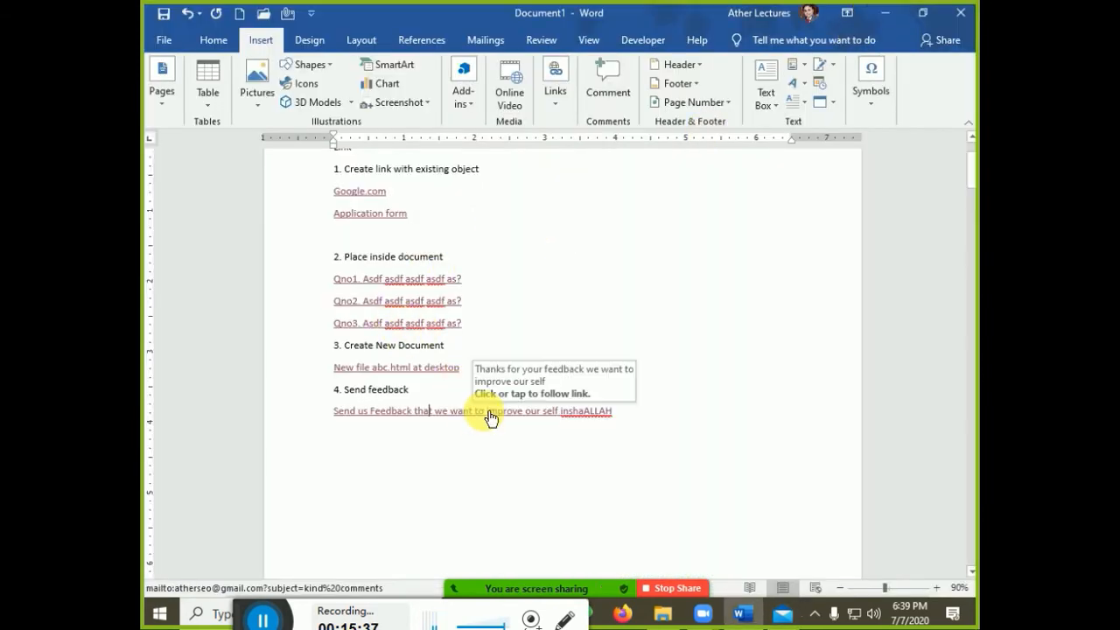
left_click(557, 108)
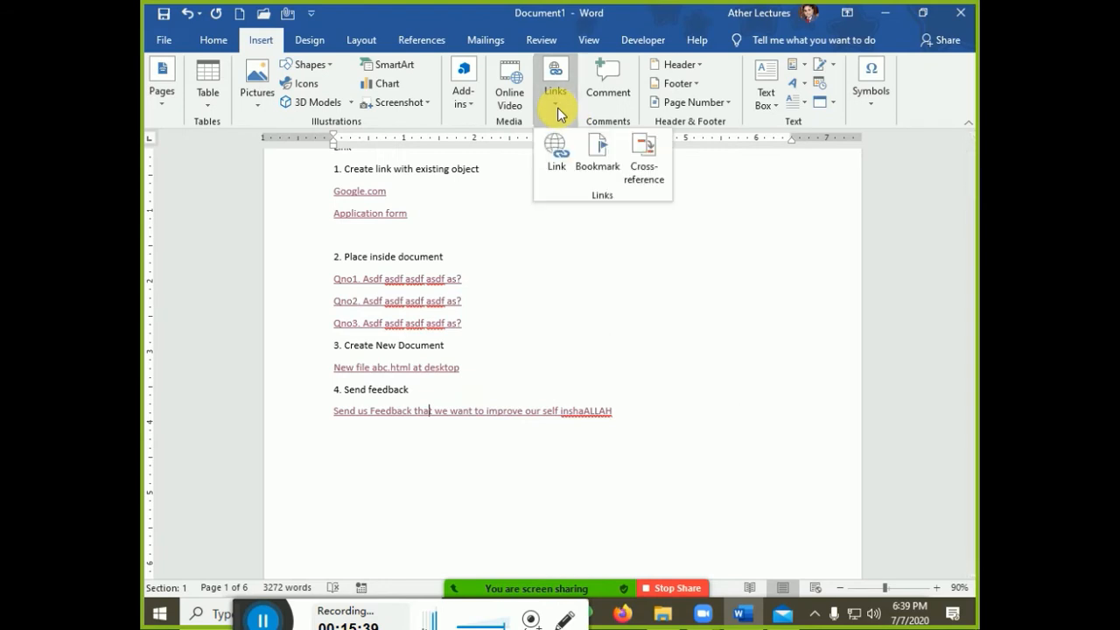
left_click(560, 166)
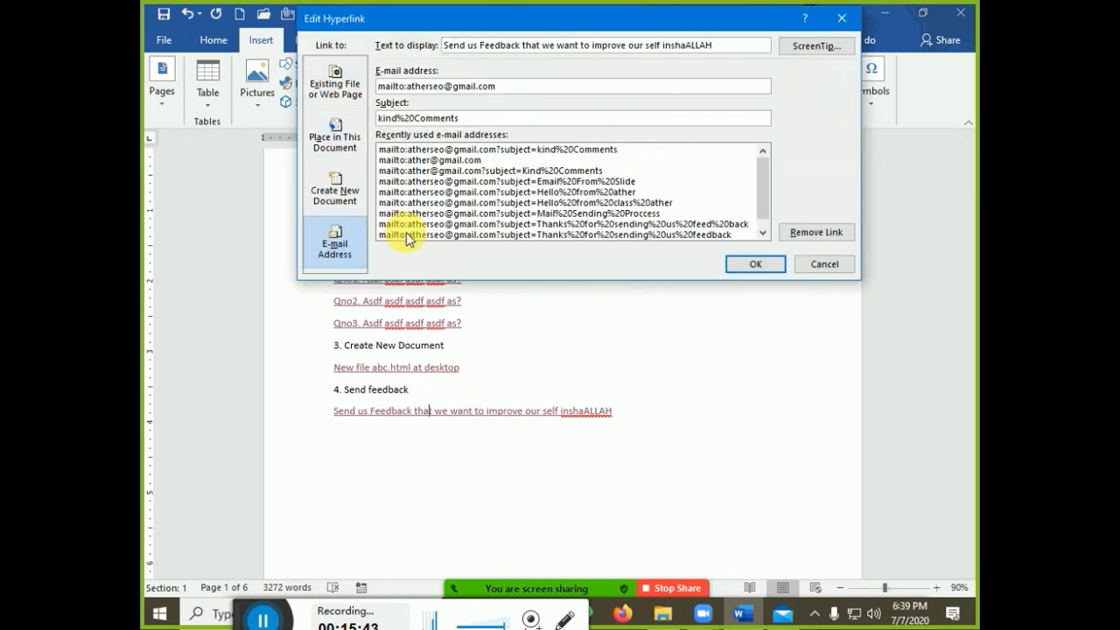
left_click(824, 263)
Copy the 'New file abc.html at desktop' line and paste it below the feedback link
left_click(630, 454)
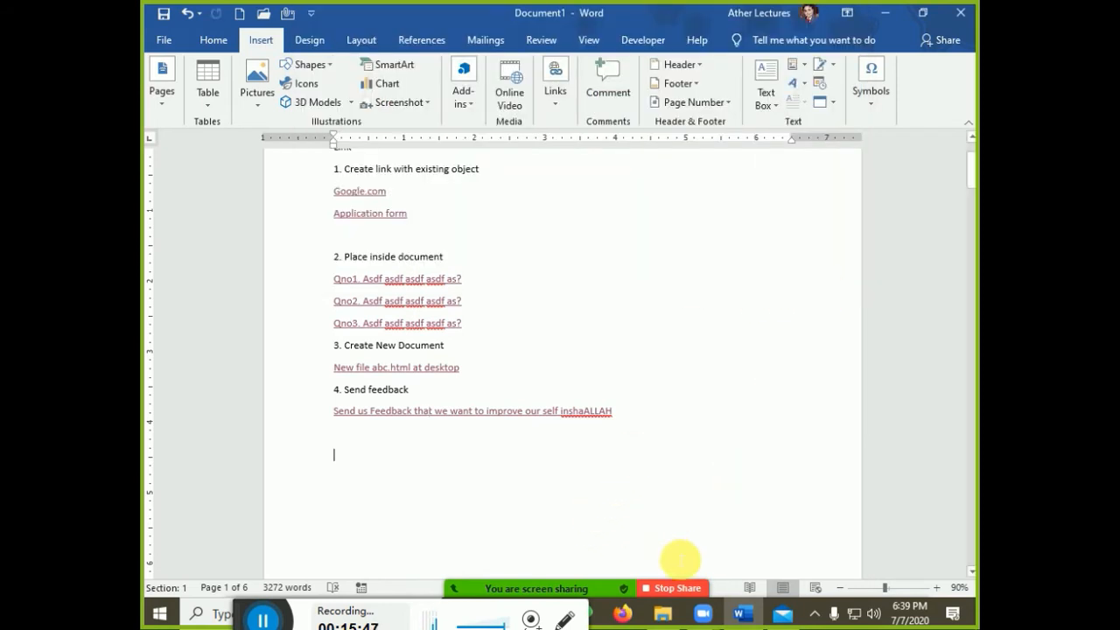
key("Up")
key("shift+End")
key("ctrl+c")
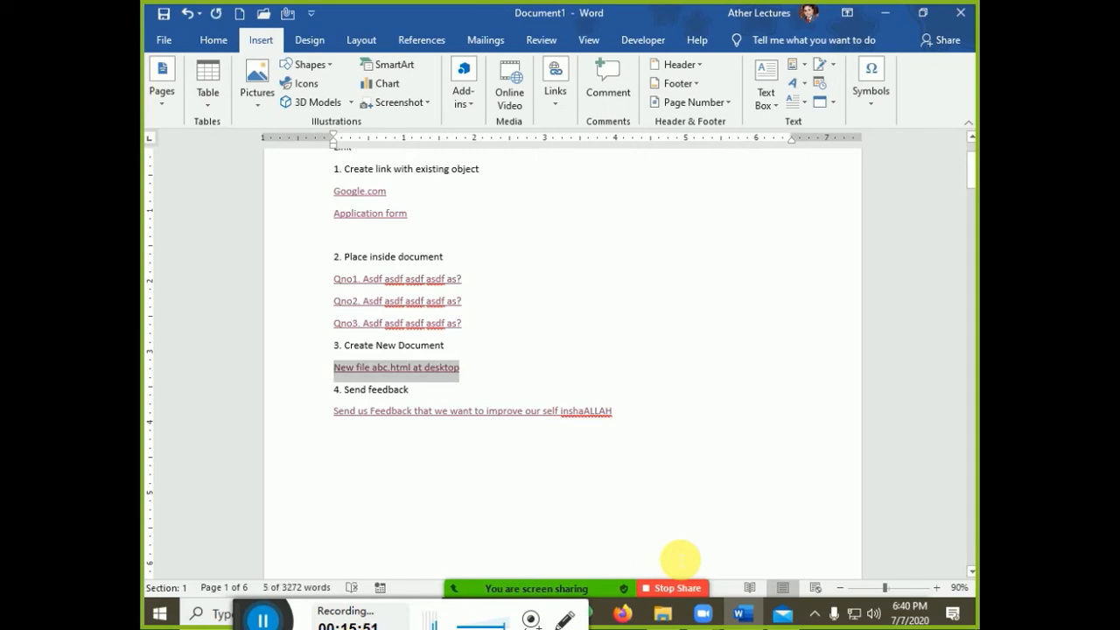
key("Down")
key("Down")
key("Down")
key("Return")
key("ctrl+v")
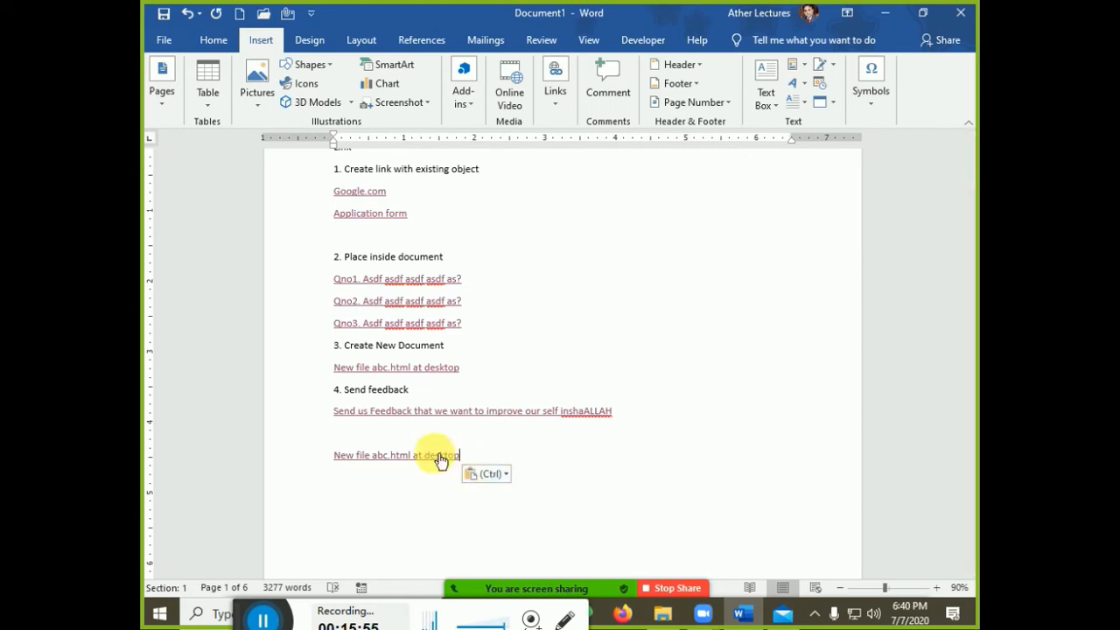
Remove the hyperlink and clear the formatting on the pasted 'New file abc.html at desktop' line
left_click_drag(462, 455, 335, 456)
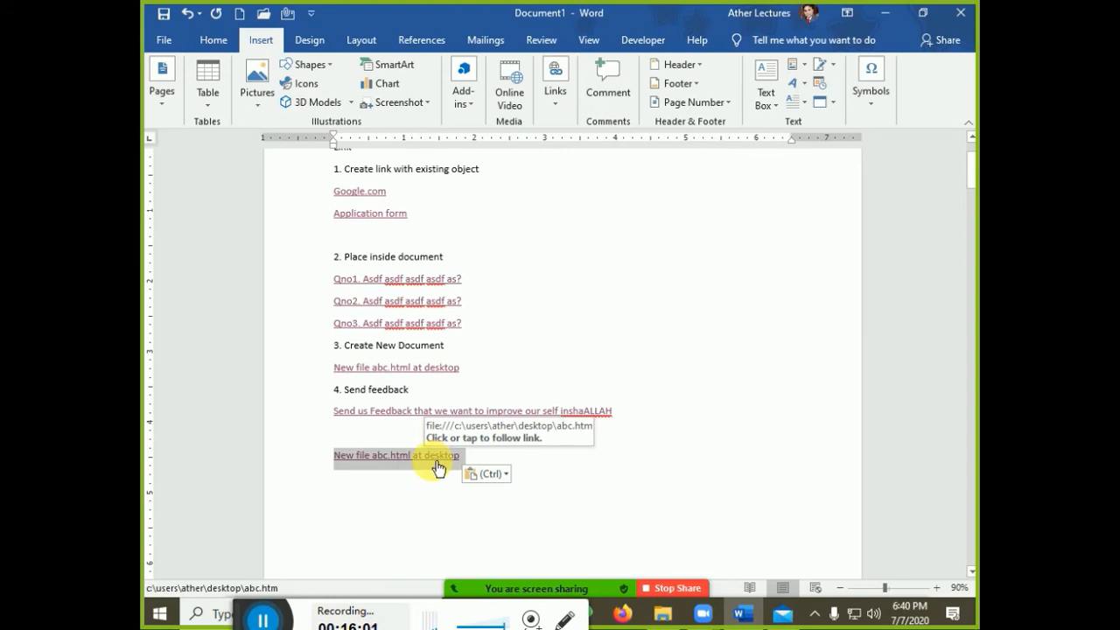
key("ctrl+k")
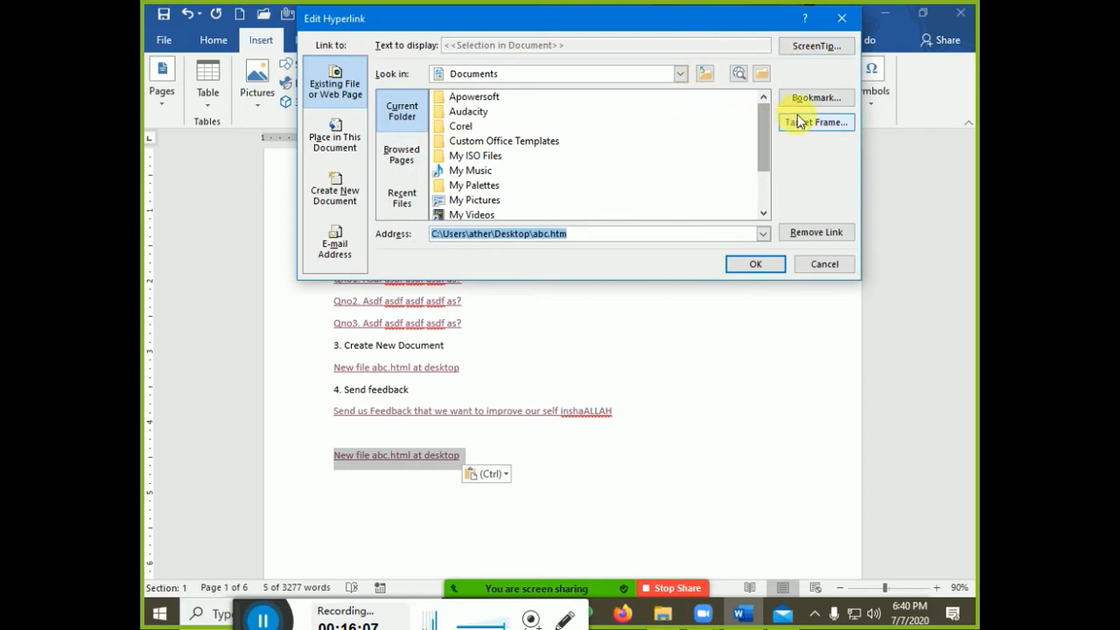
left_click(795, 235)
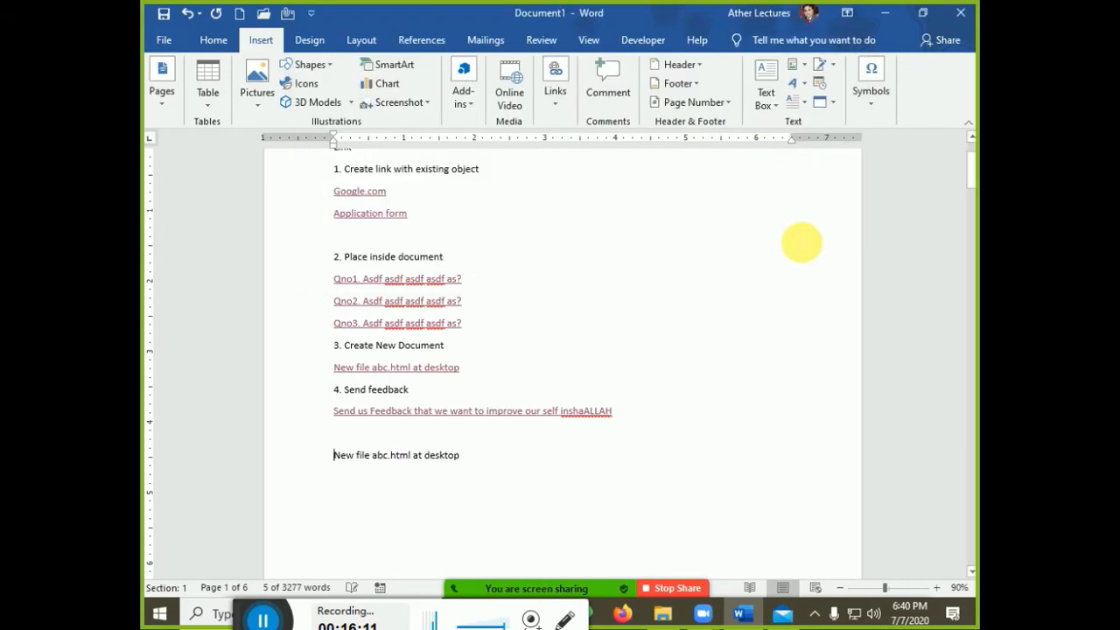
left_click(333, 455)
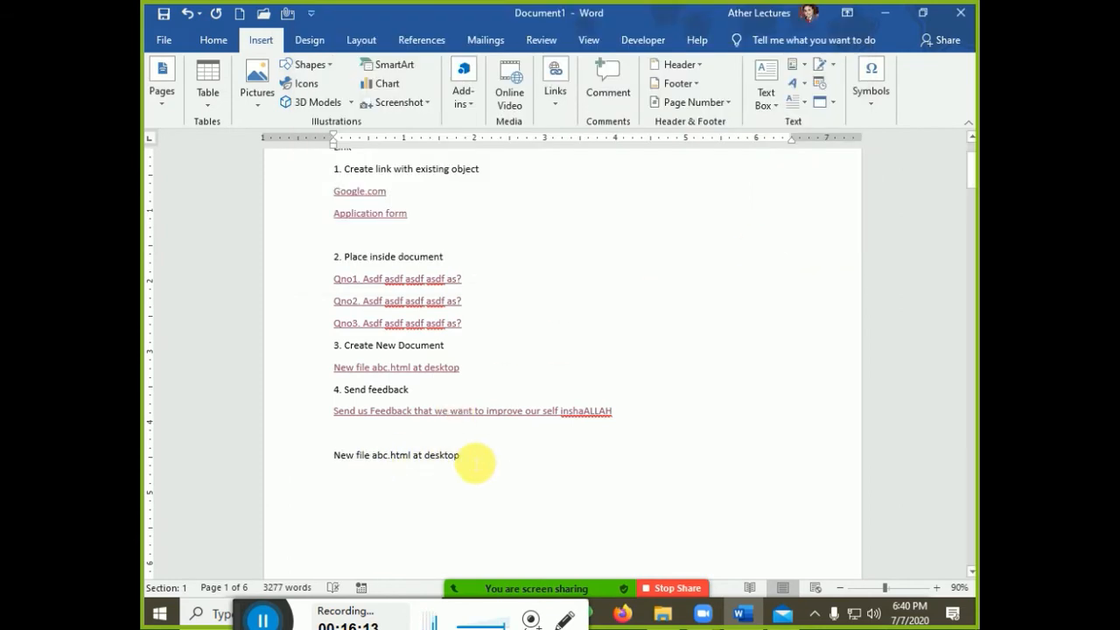
left_click(474, 461, "shift")
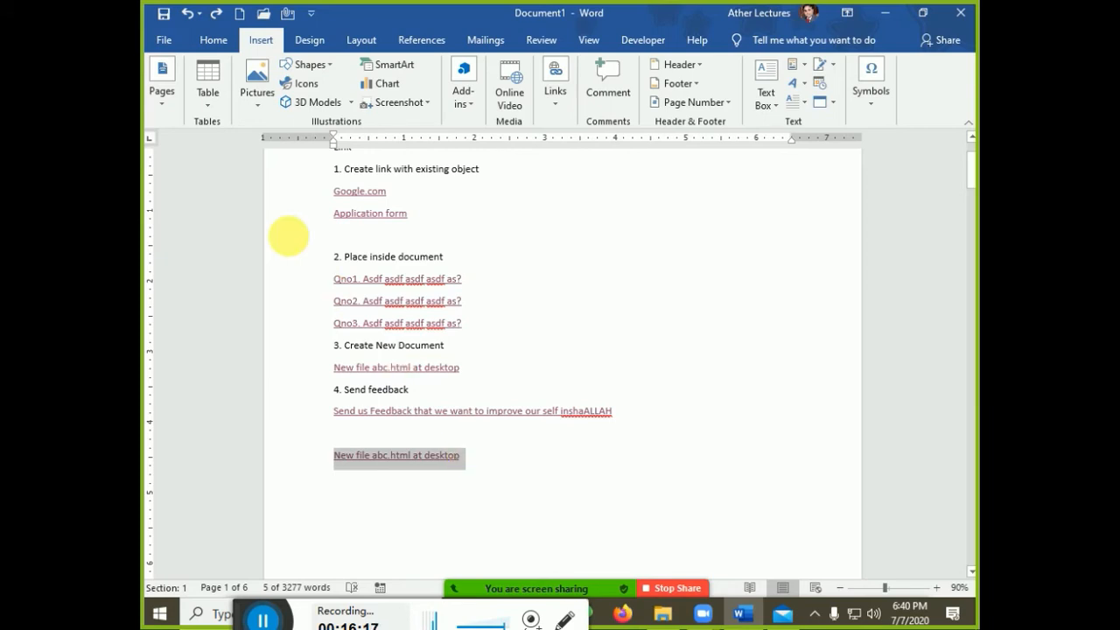
left_click(216, 48)
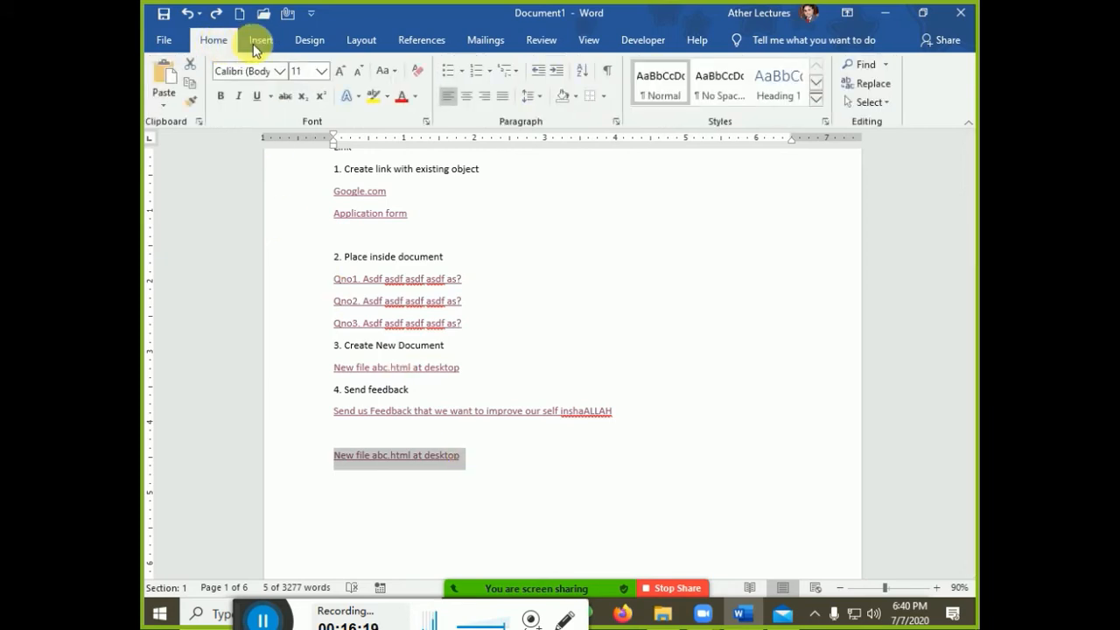
left_click(418, 71)
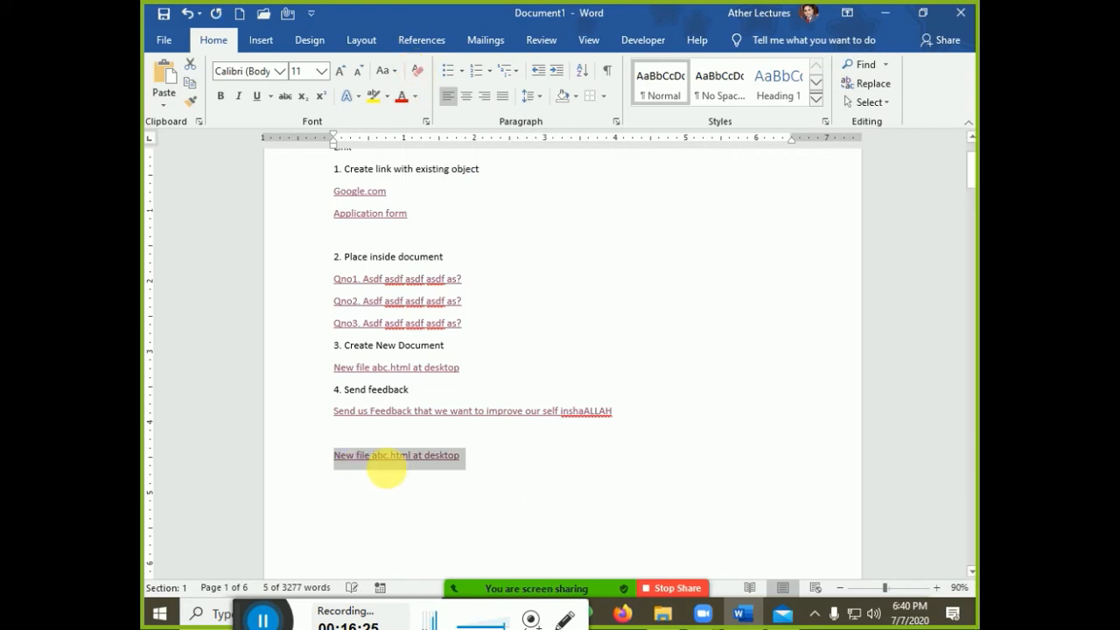
right_click(390, 466)
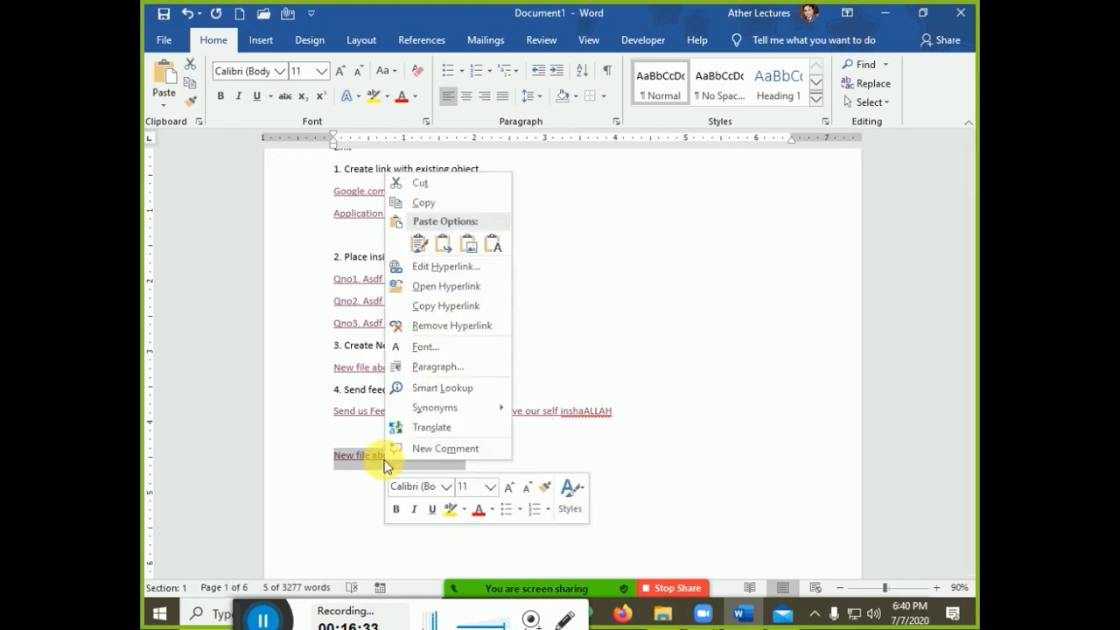
left_click(453, 329)
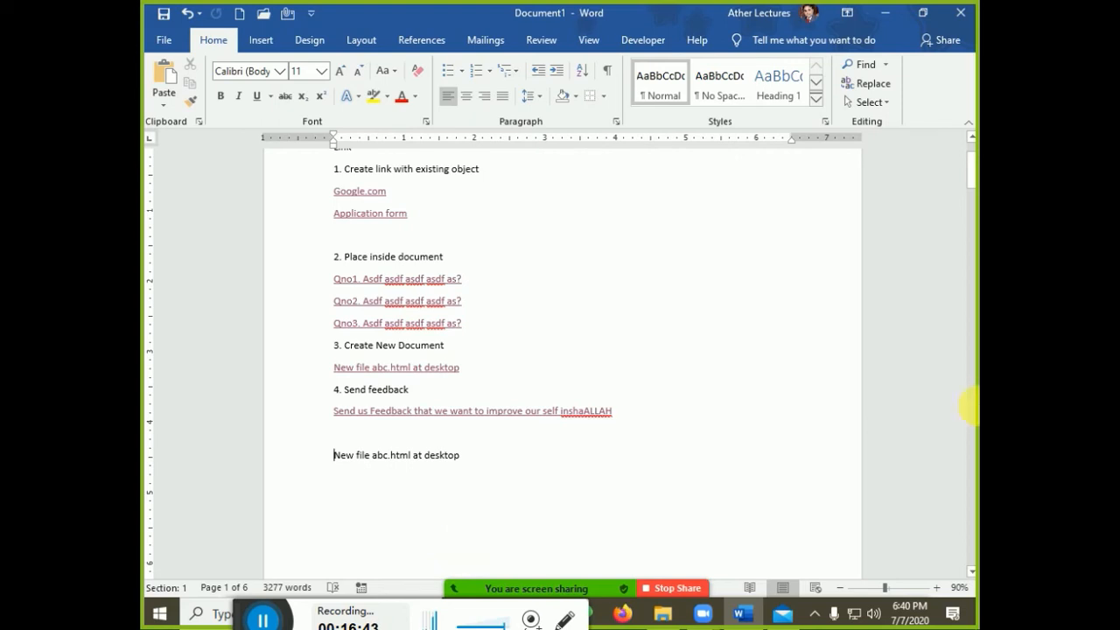
Type 'Bookmark' on the empty line below the plain text and select that line
left_click(262, 40)
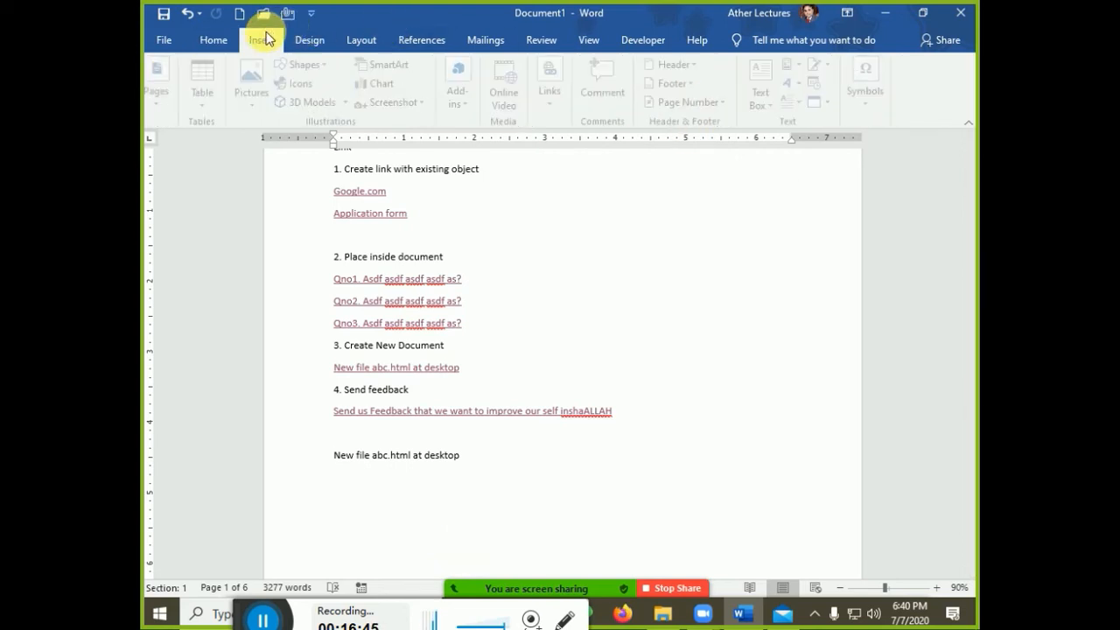
left_click(555, 91)
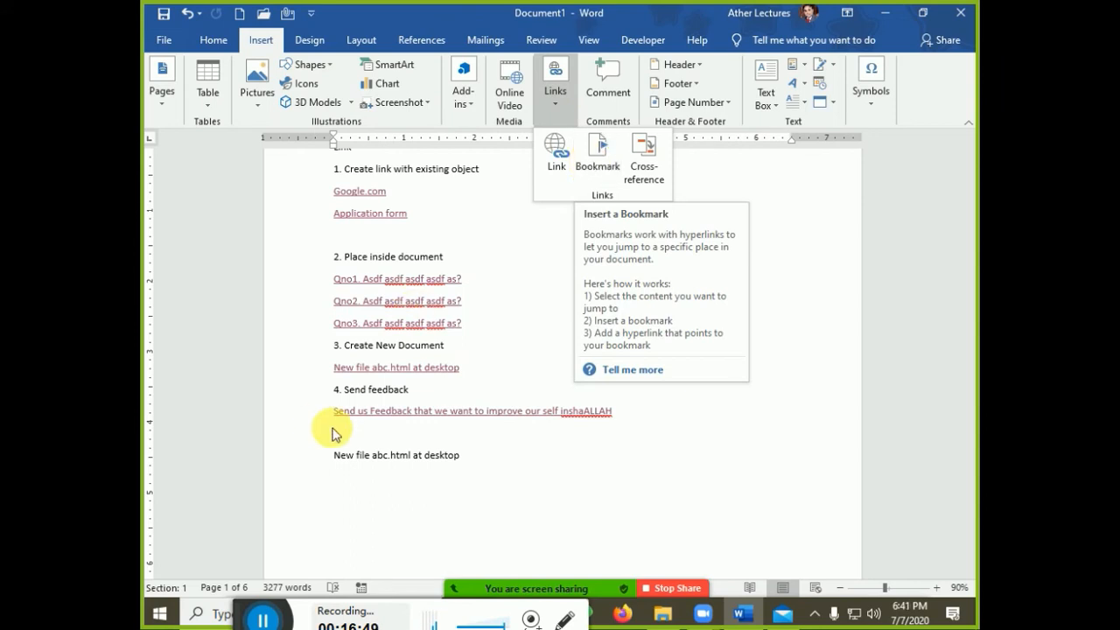
left_click(441, 457)
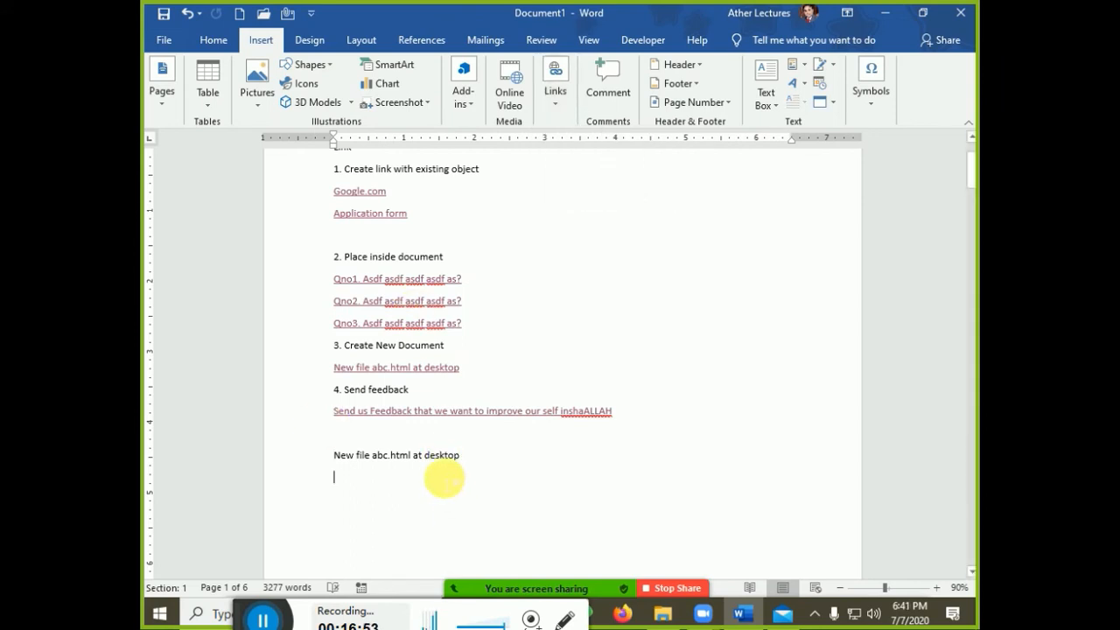
type("Bookmark")
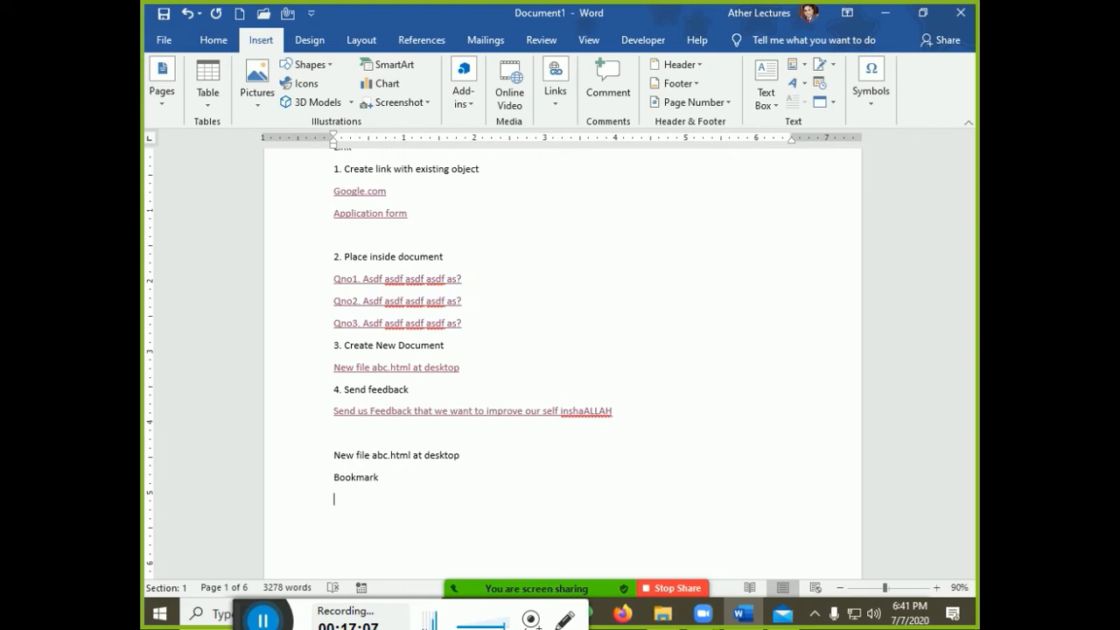
triple_click(448, 484)
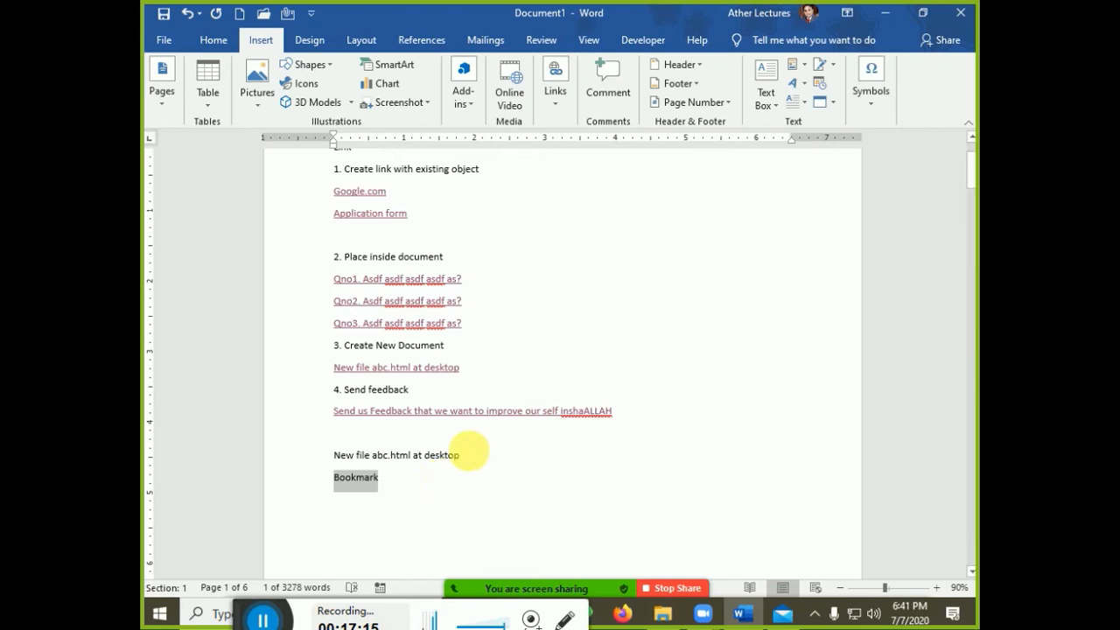
Add a bookmark named 'First' on the word 'them' on page 6
left_click(522, 305)
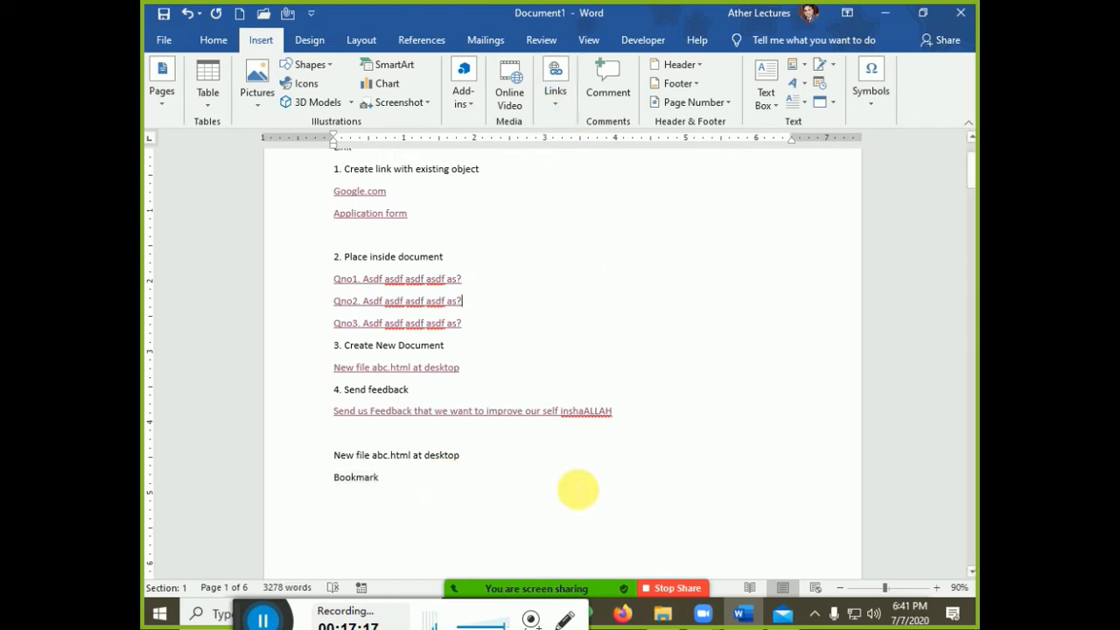
scroll(577, 488, "down", 2)
left_click_drag(331, 341, 393, 343)
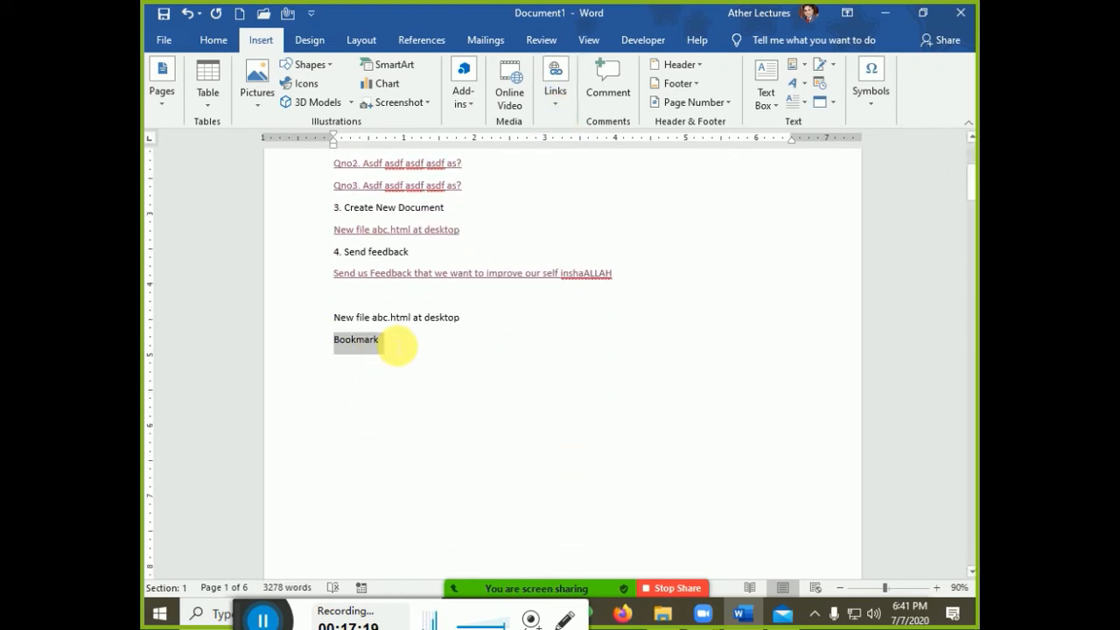
left_click_drag(969, 194, 970, 541)
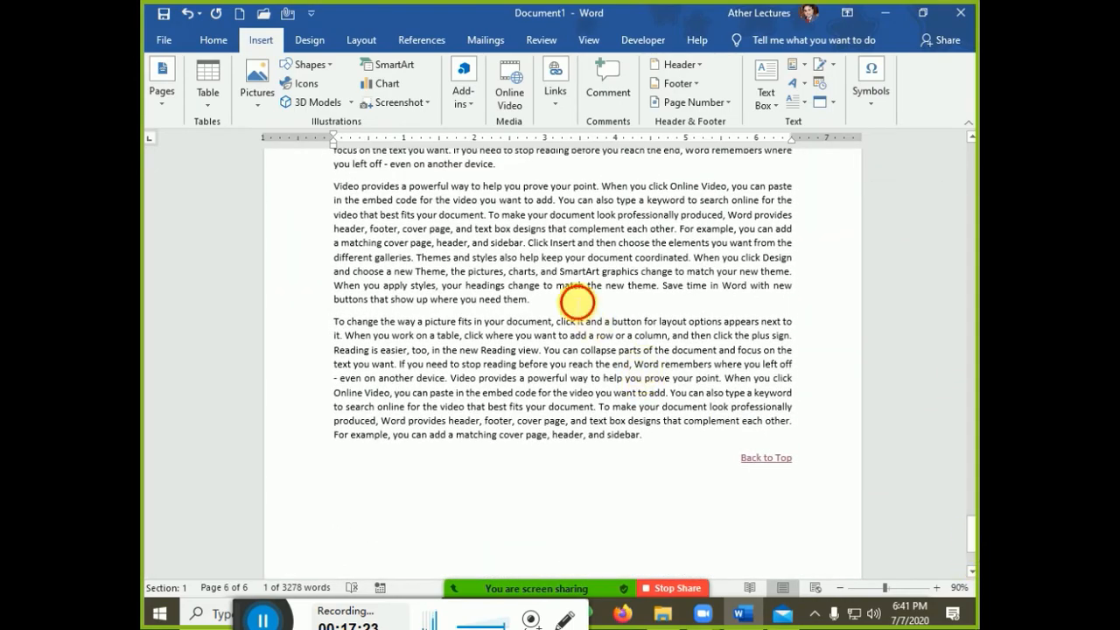
left_click(571, 301)
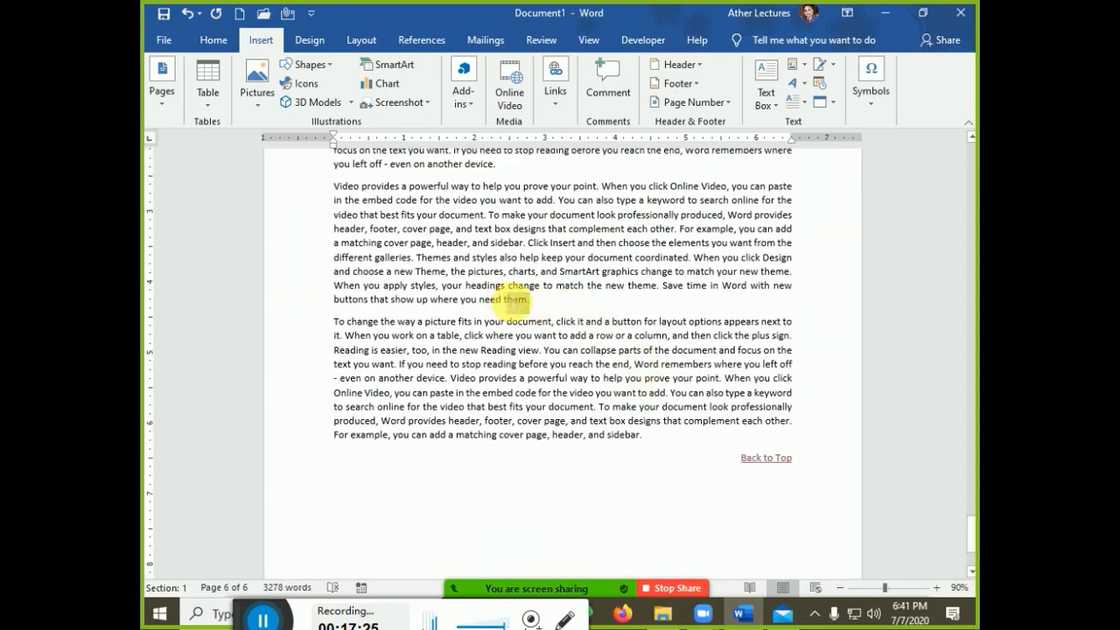
double_click(514, 301)
left_click(555, 86)
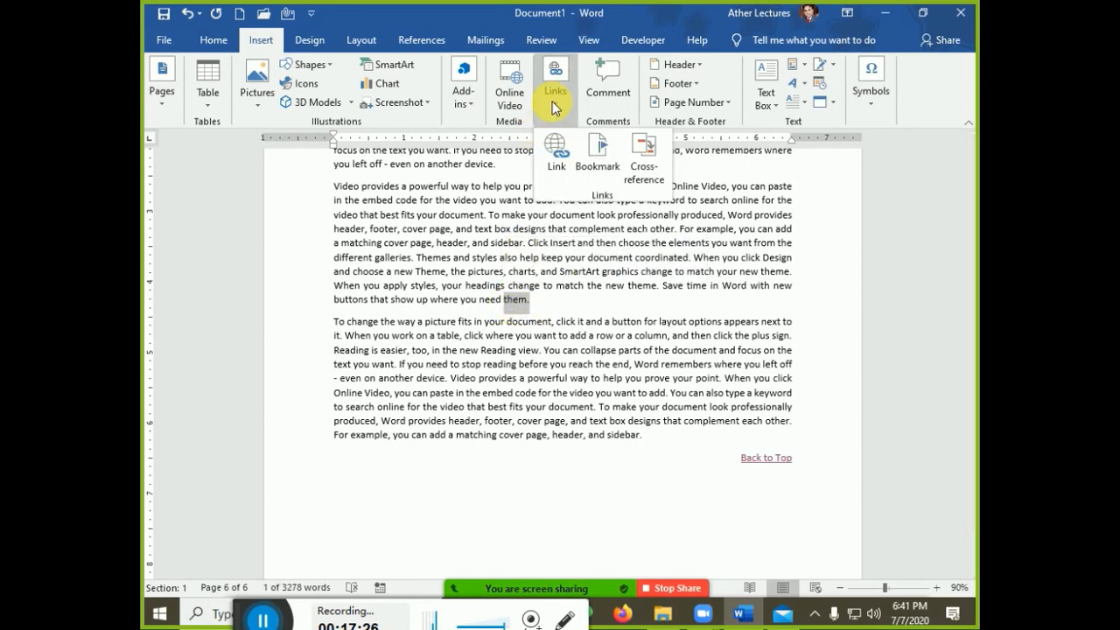
left_click(602, 171)
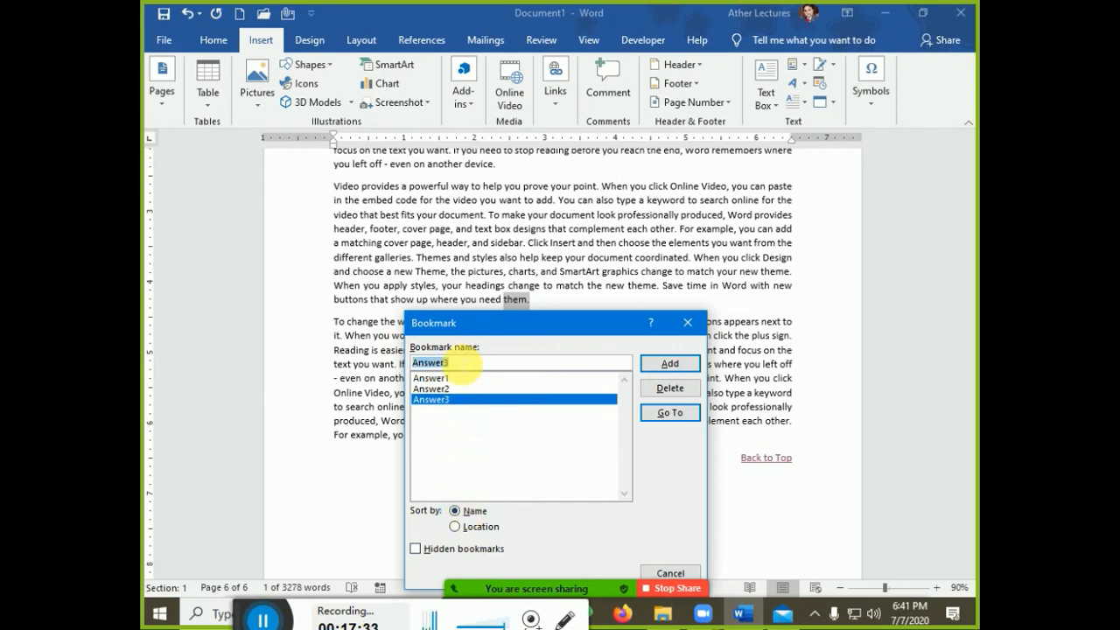
key("BackSpace")
type("Fir")
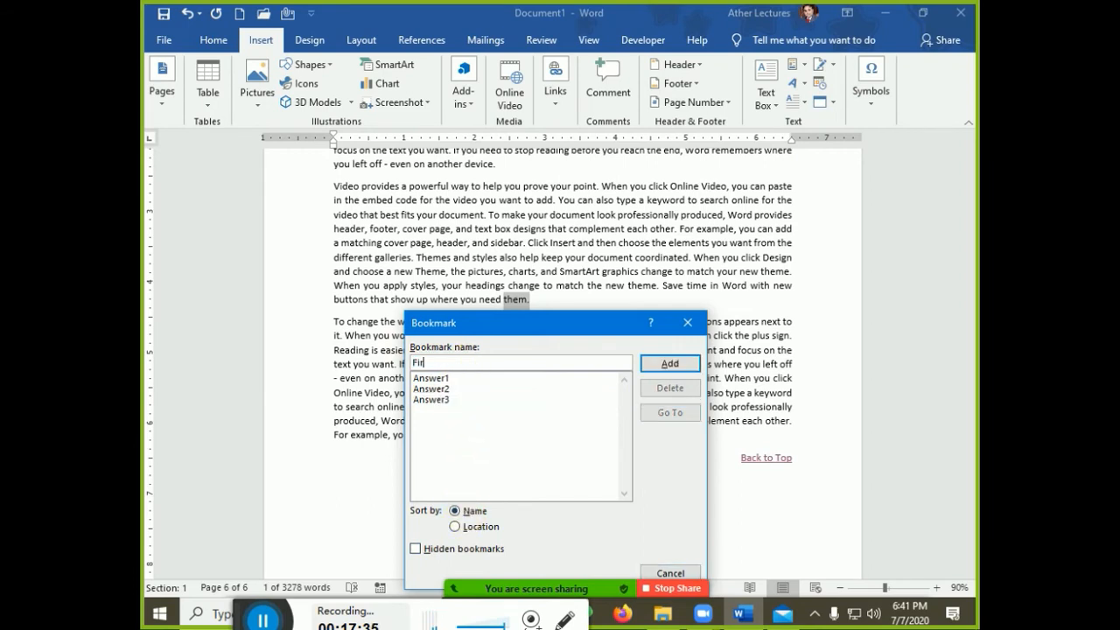
type("st")
left_click(669, 364)
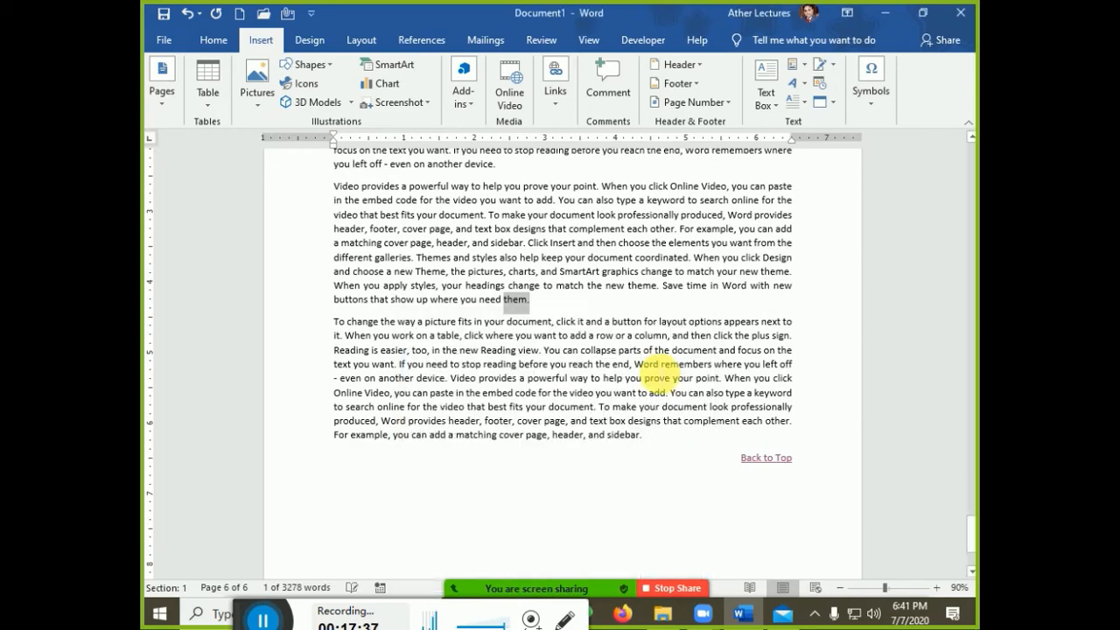
Add a bookmark named 'second' on the text 'and sidebar.' on page 4
scroll(626, 410, "up", 8)
scroll(627, 409, "up", 8)
scroll(622, 403, "down", 8)
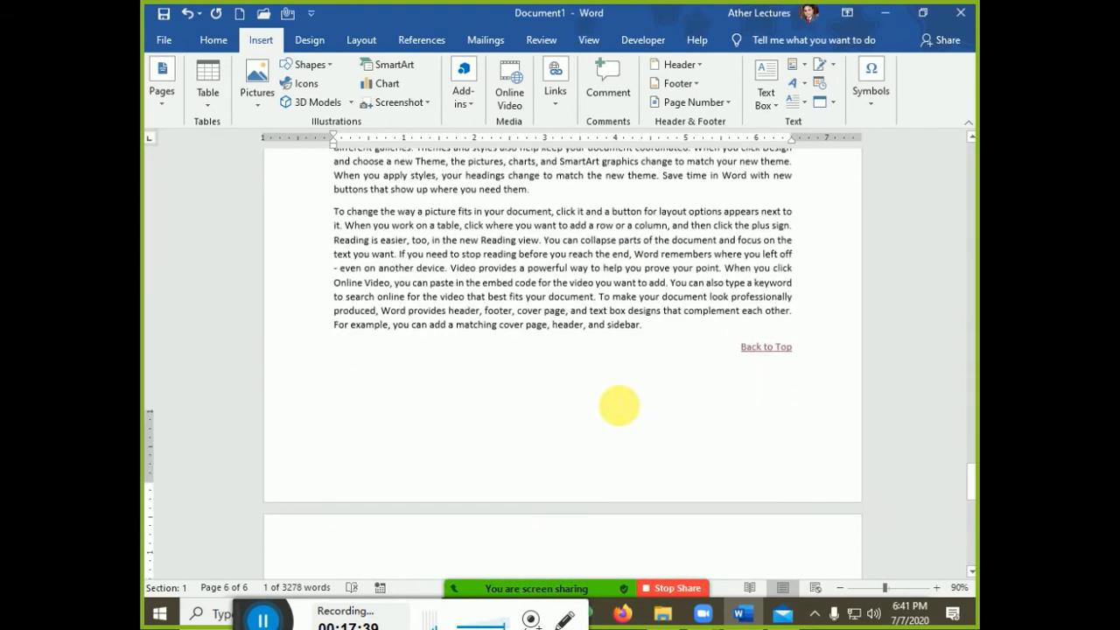
left_click(465, 493)
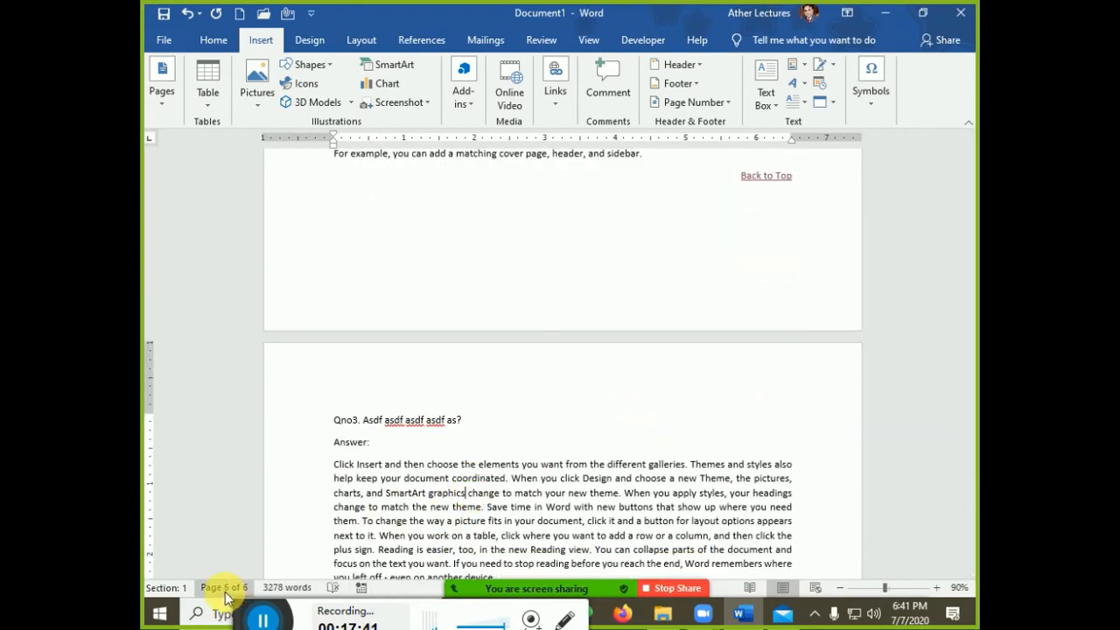
scroll(610, 318, "up", 5)
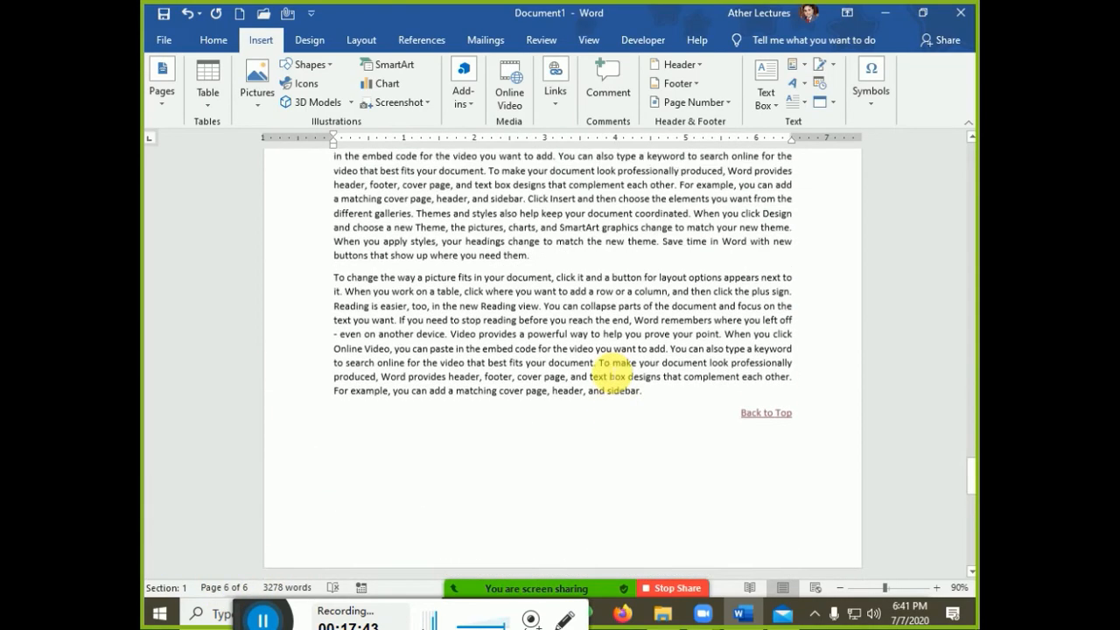
scroll(618, 455, "down", 10)
scroll(610, 379, "up", 4)
left_click_drag(644, 277, 589, 276)
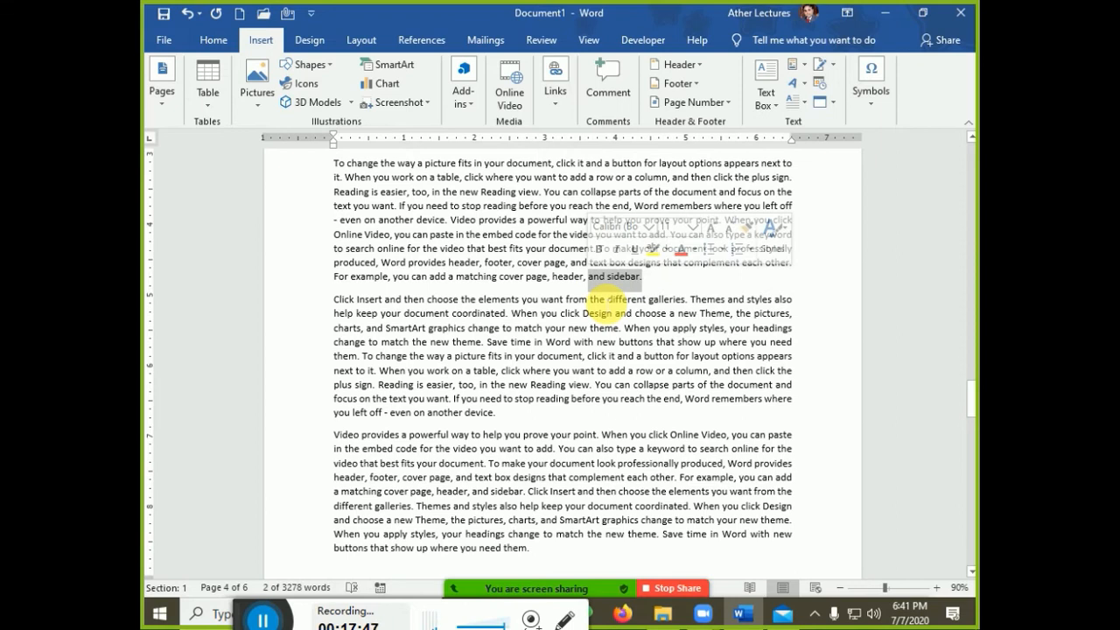
left_click(555, 77)
left_click(591, 157)
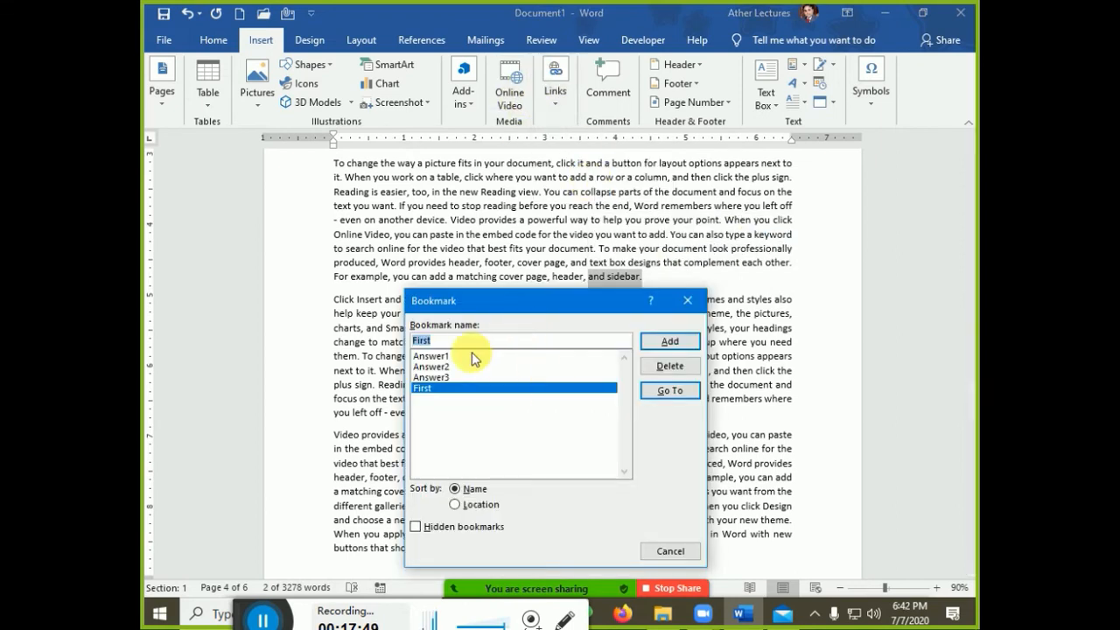
type("second")
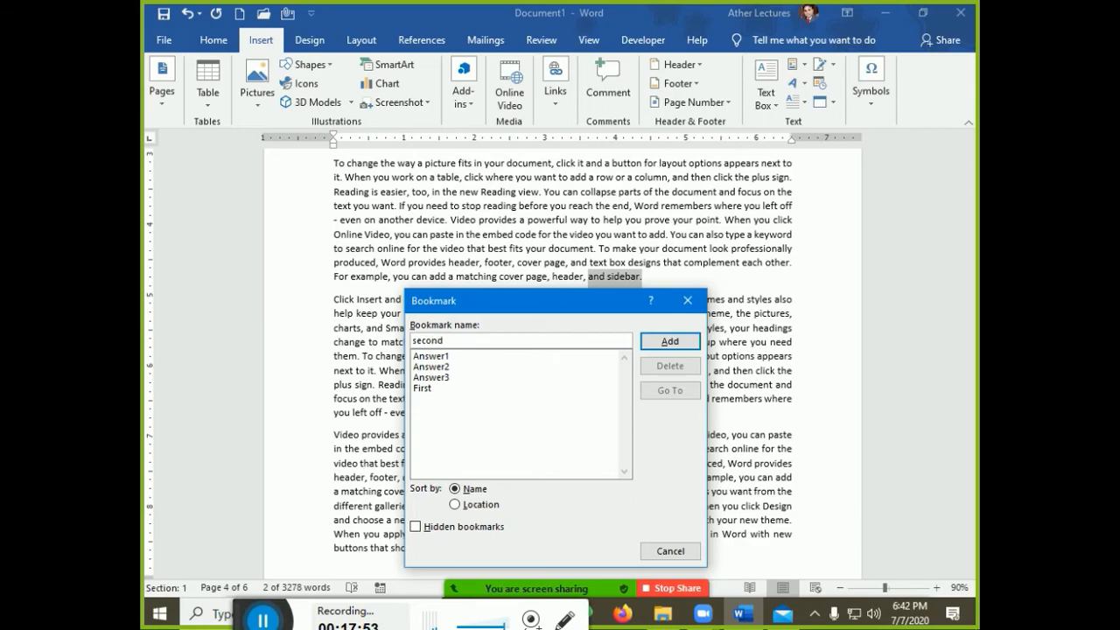
key("Return")
Add a bookmark named 'third' on the phrase 'change to match' on page 2
scroll(475, 425, "up", 10)
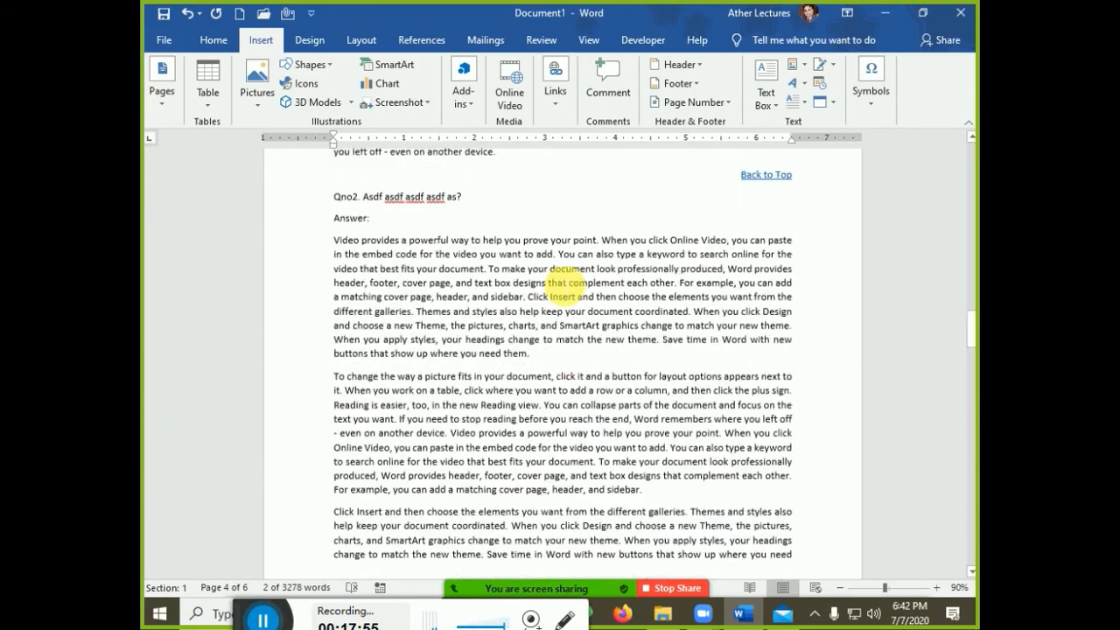
scroll(563, 293, "up", 20)
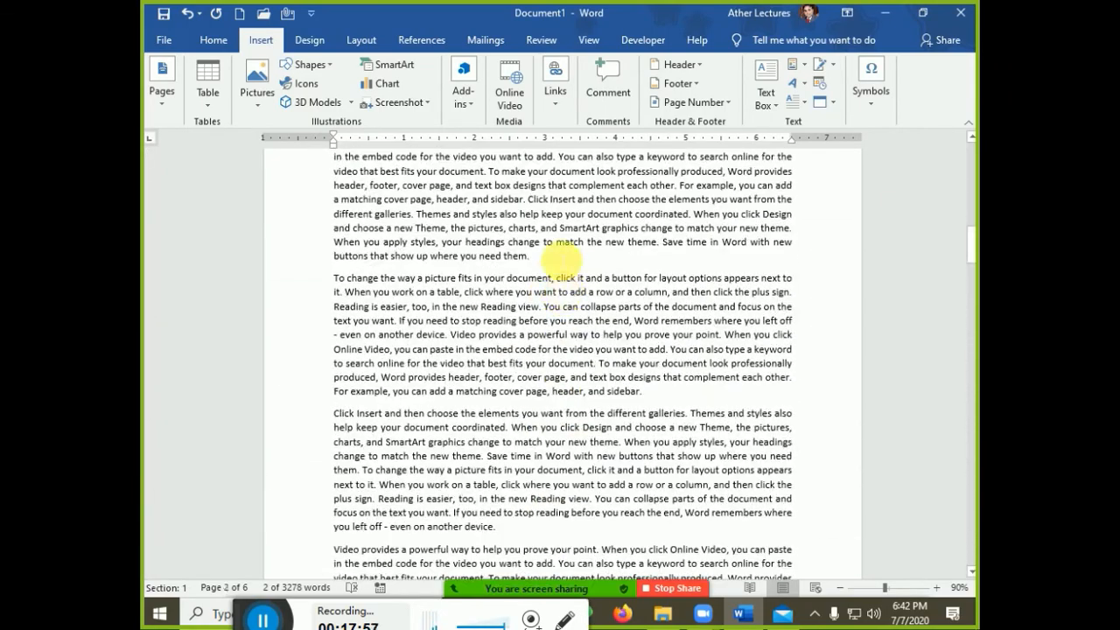
left_click_drag(585, 242, 508, 242)
left_click(555, 83)
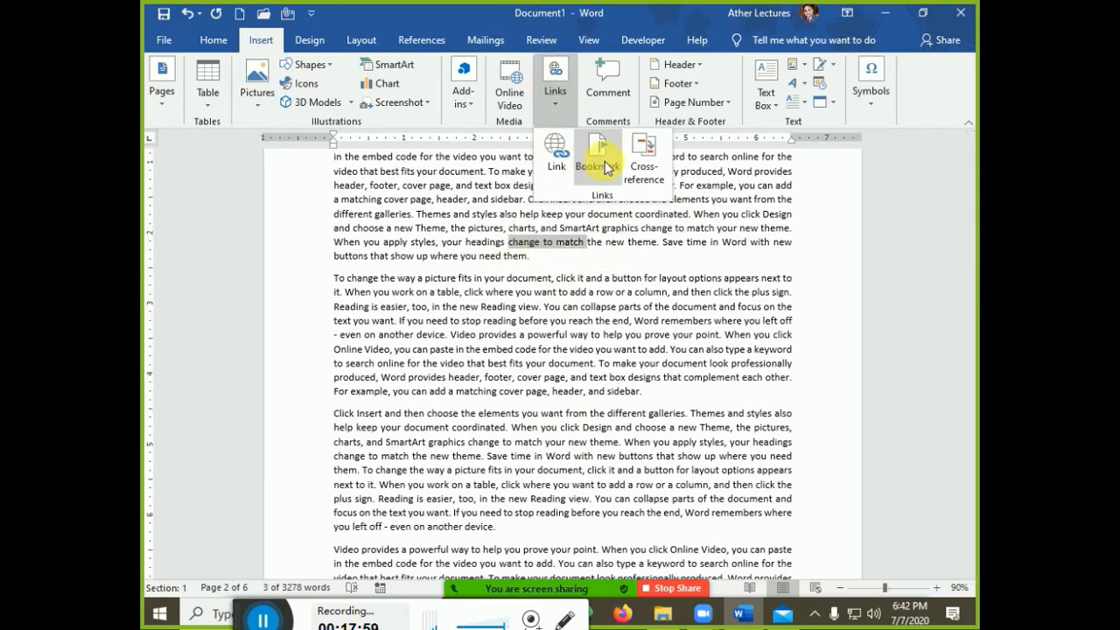
left_click(599, 157)
type("t")
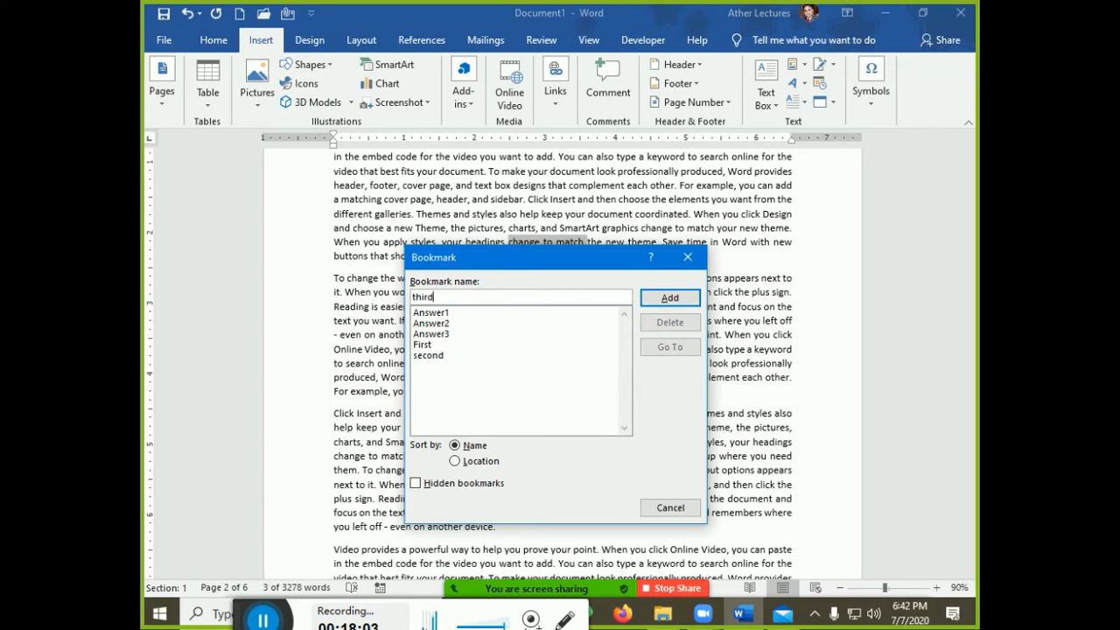
type("hird")
left_click(673, 299)
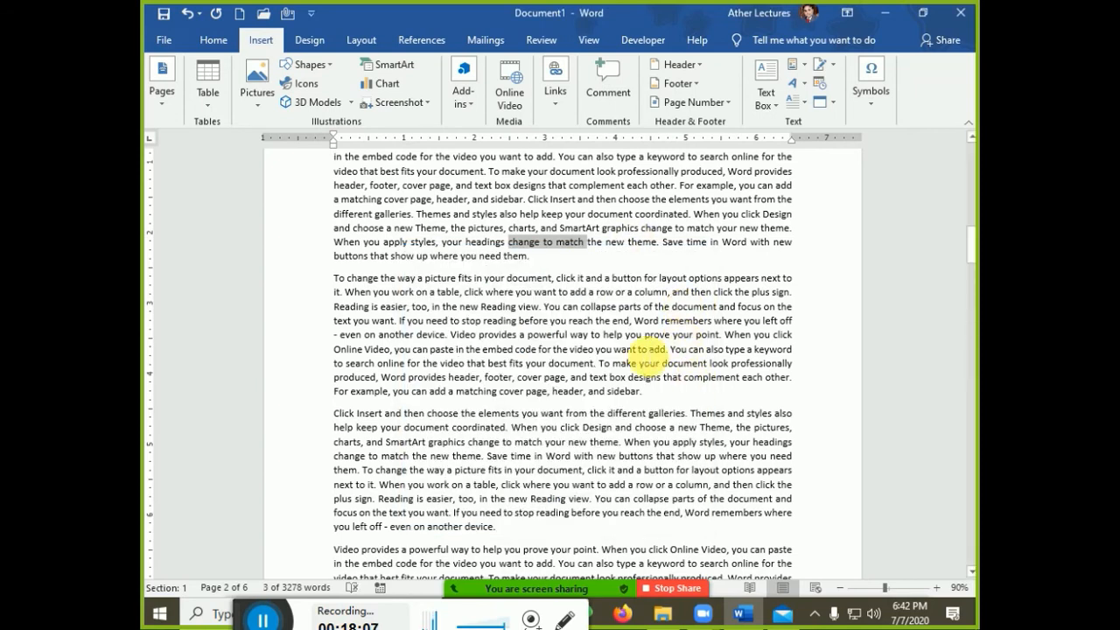
left_click_drag(970, 232, 968, 155)
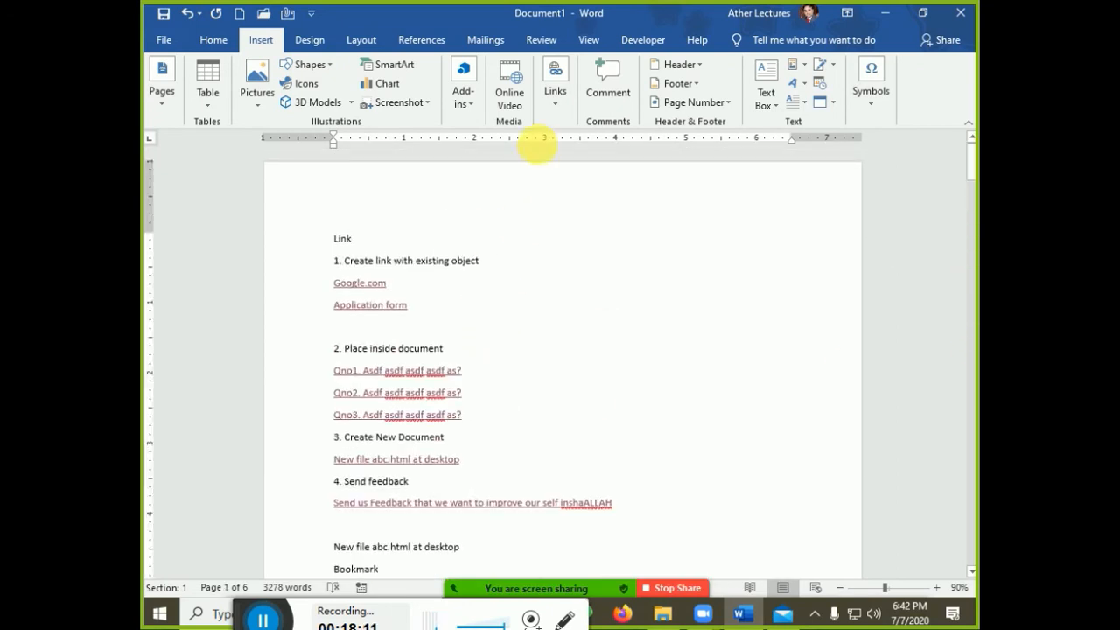
Review the bookmark list, sorting it by location and then by name
left_click(555, 88)
left_click(598, 156)
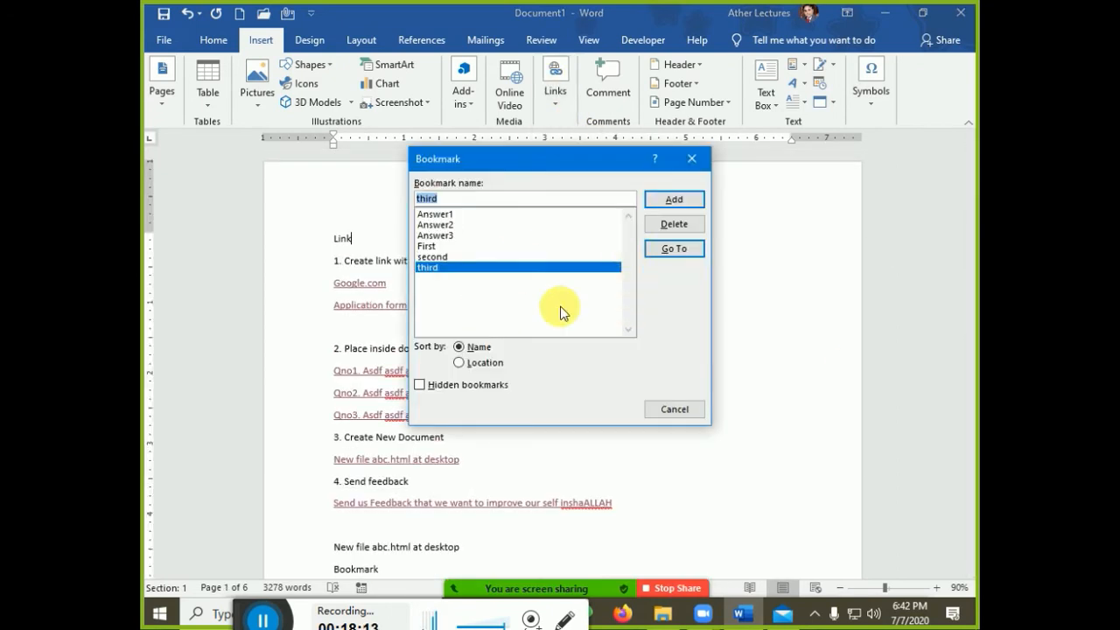
left_click(445, 248)
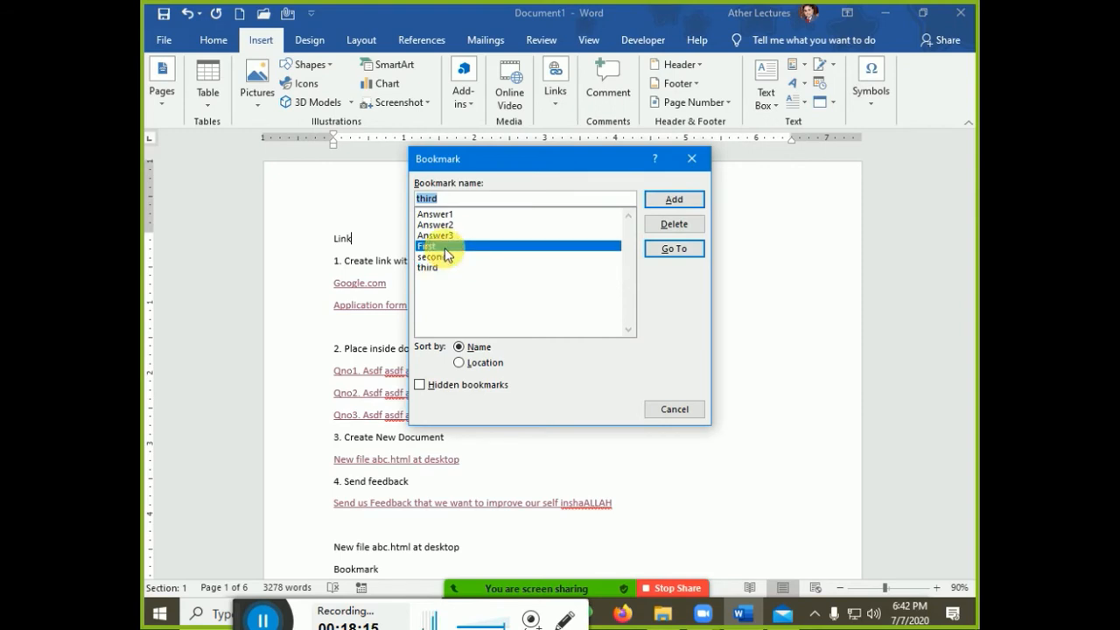
left_click(421, 259)
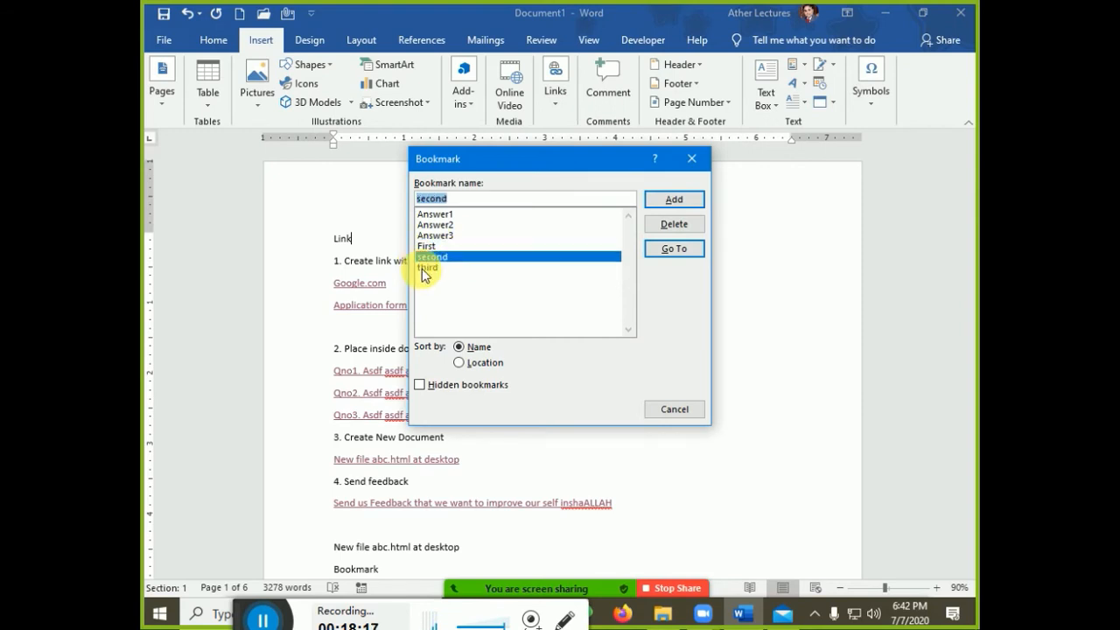
left_click(426, 268)
left_click(459, 362)
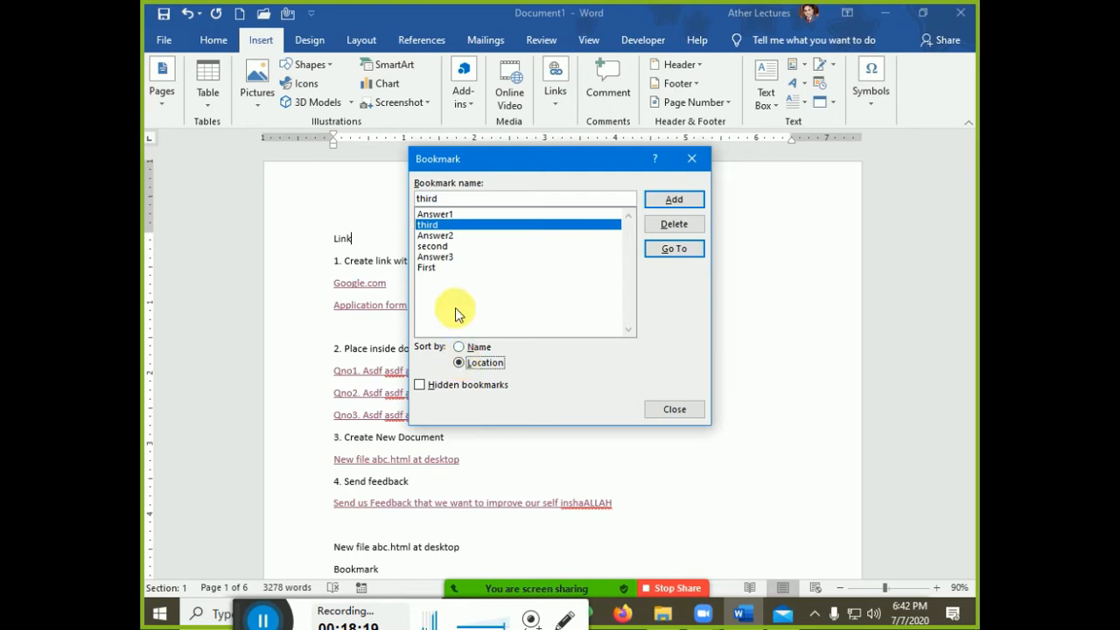
left_click(436, 214)
left_click(445, 225)
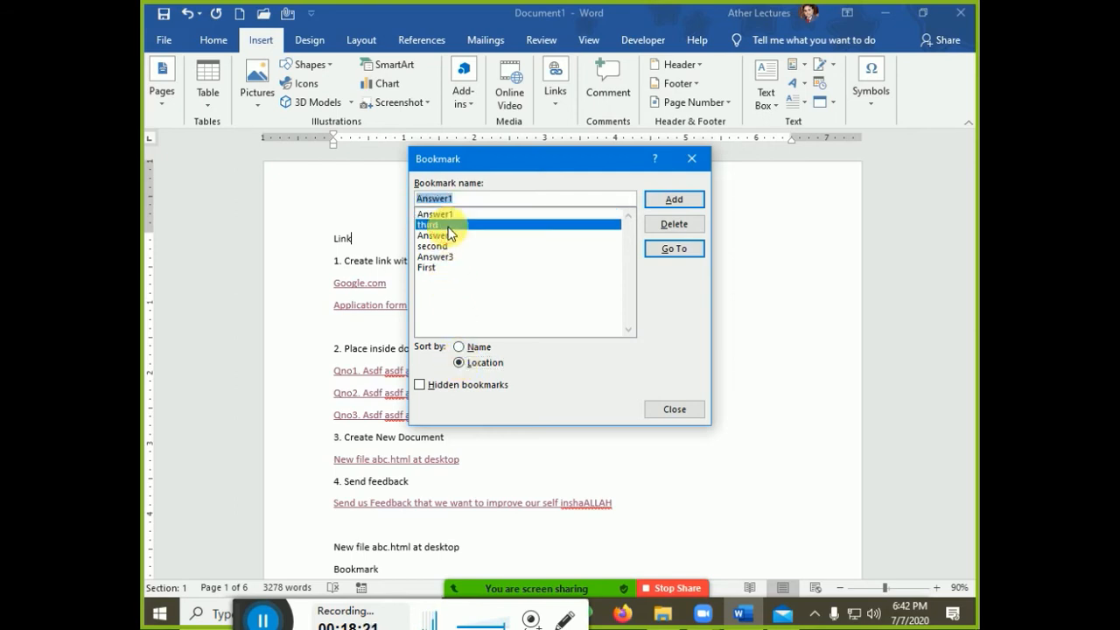
left_click(450, 235)
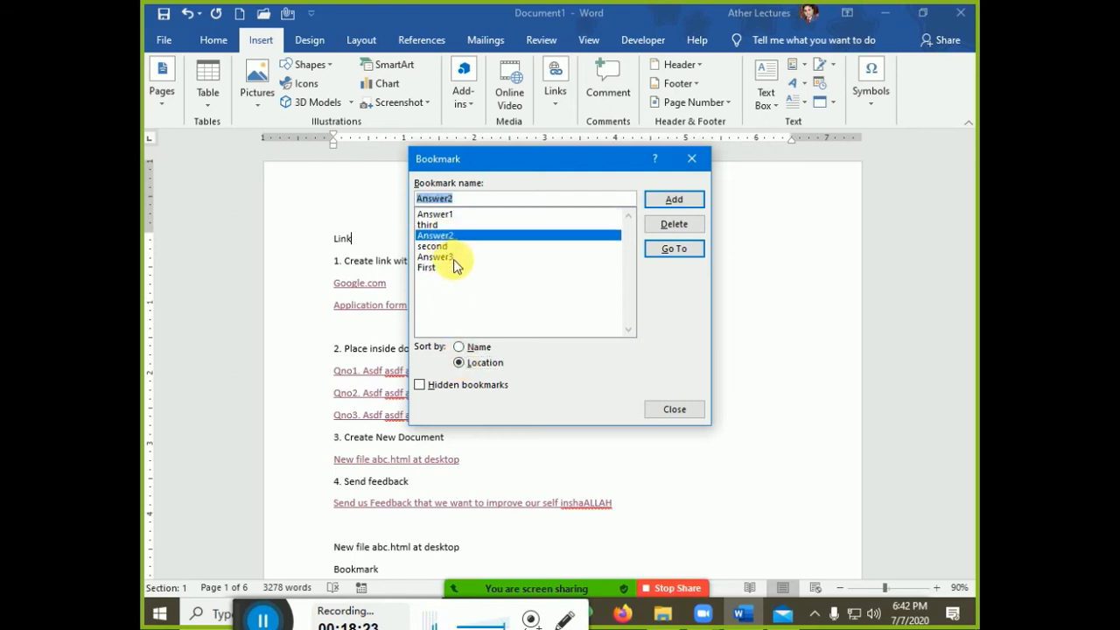
left_click(456, 246)
left_click(465, 257)
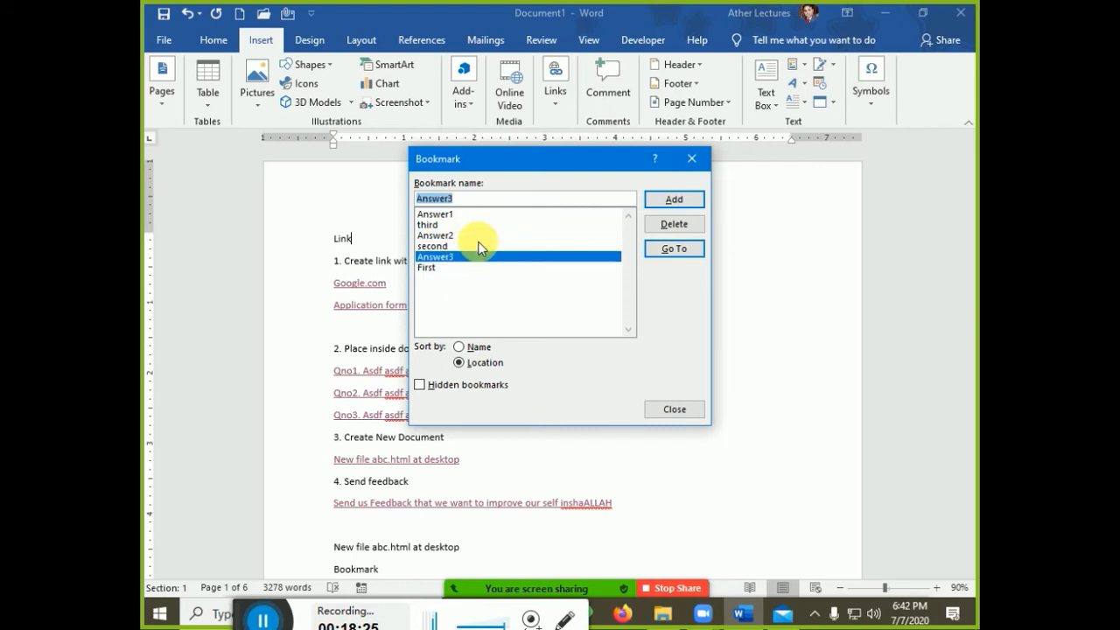
left_click(461, 348)
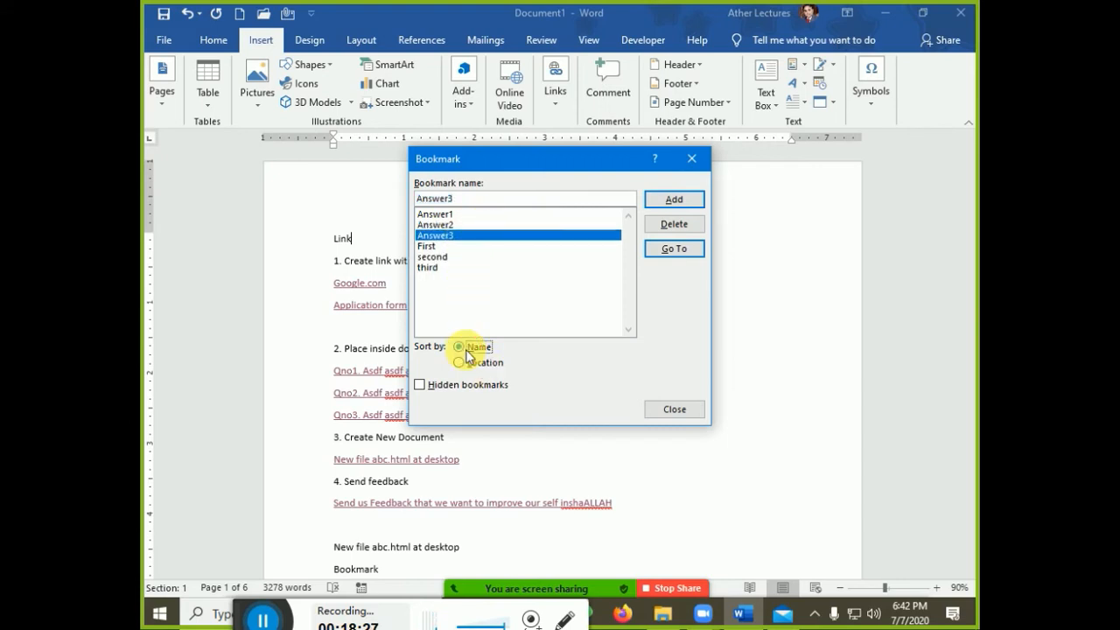
Jump to the First bookmark on page 6 and close the Bookmark dialog
left_click(438, 248)
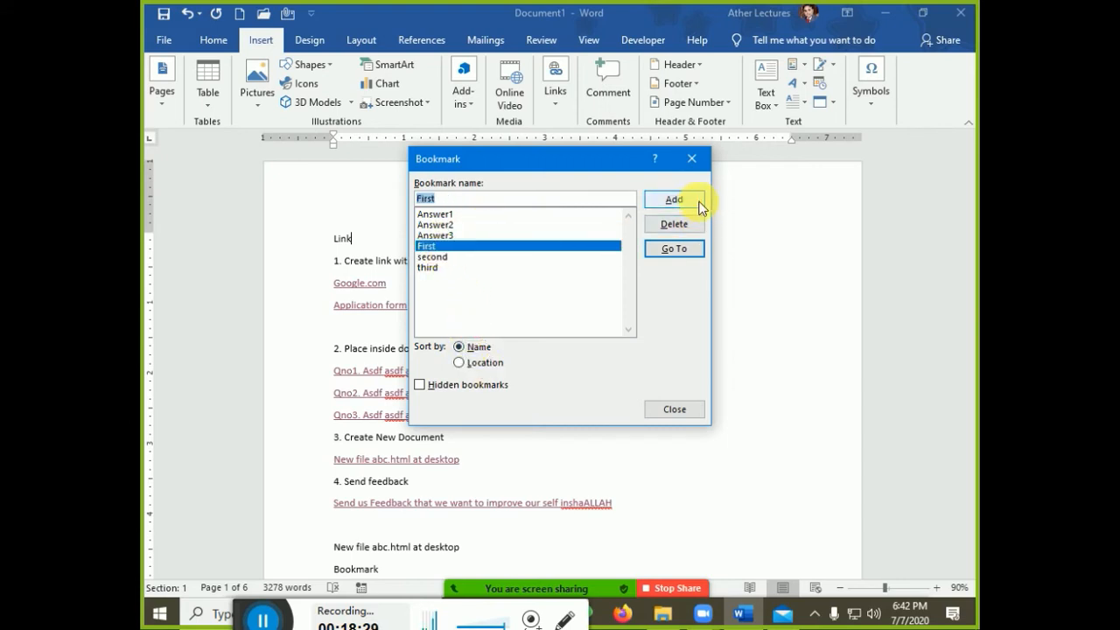
left_click(688, 251)
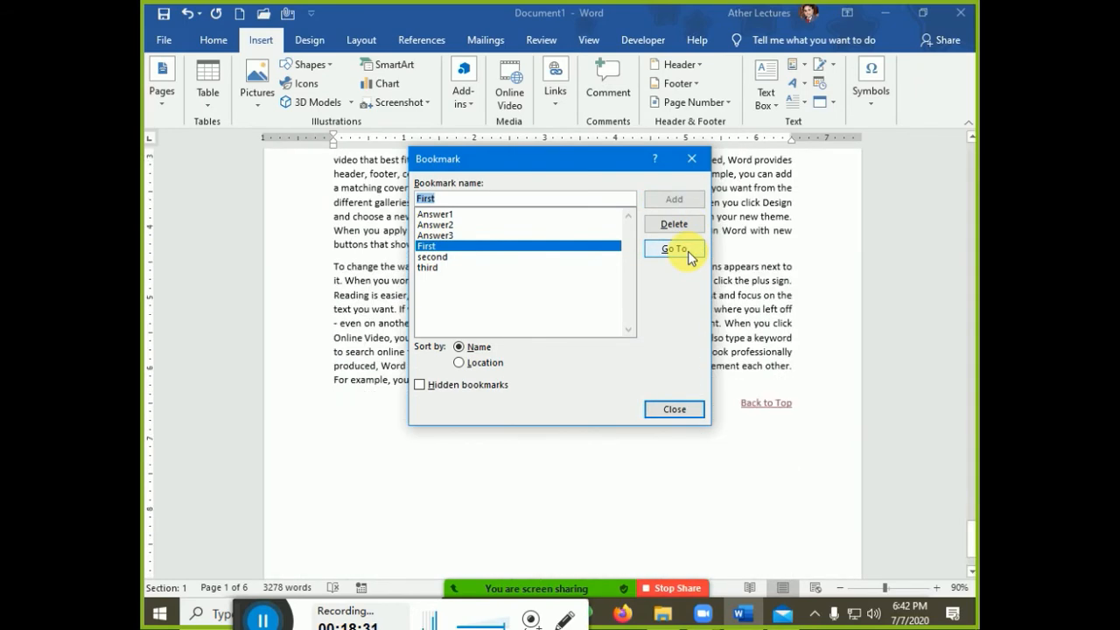
left_click(674, 409)
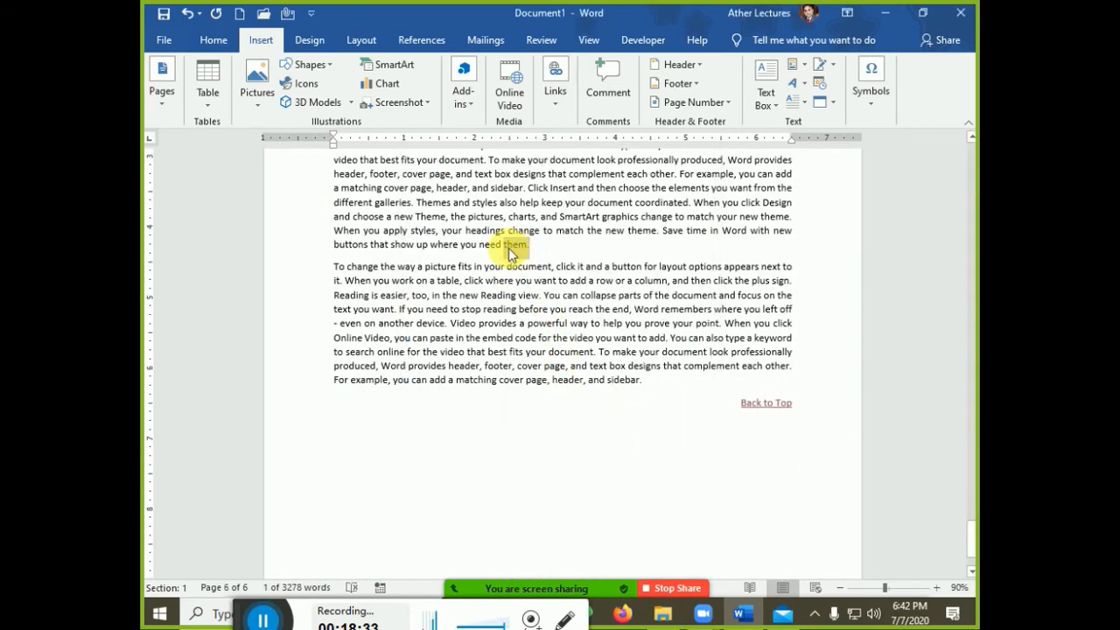
left_click(558, 113)
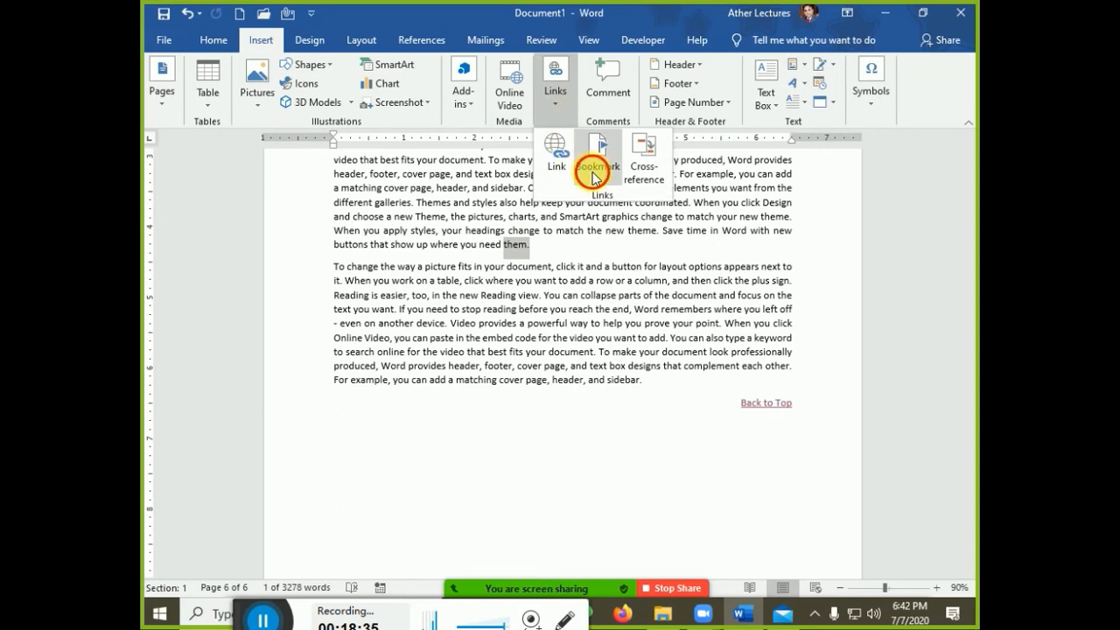
left_click(595, 158)
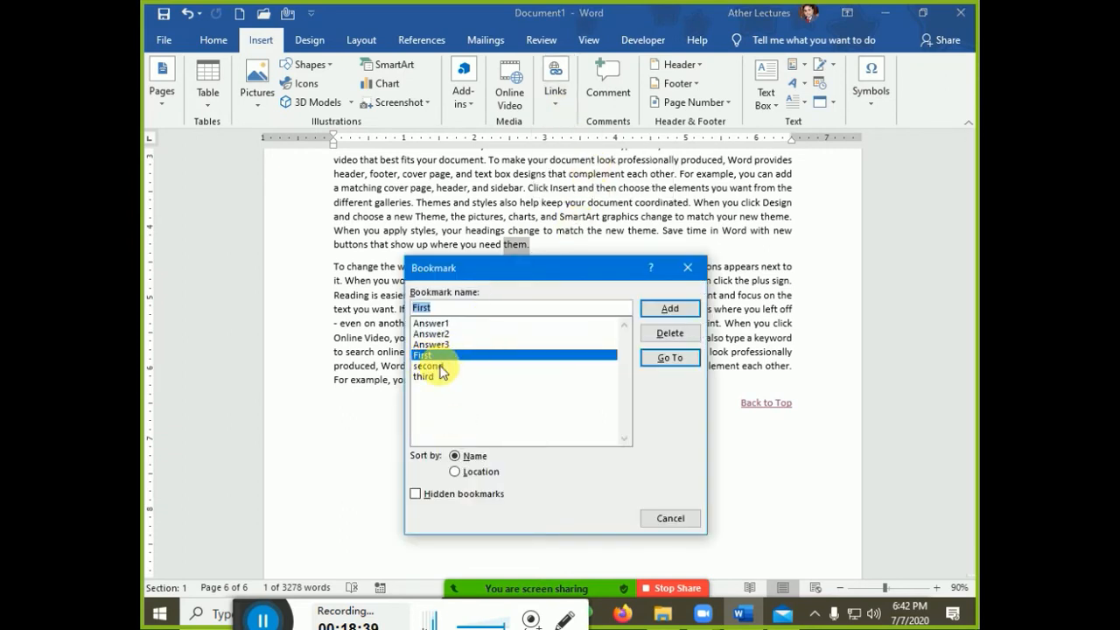
left_click(438, 495)
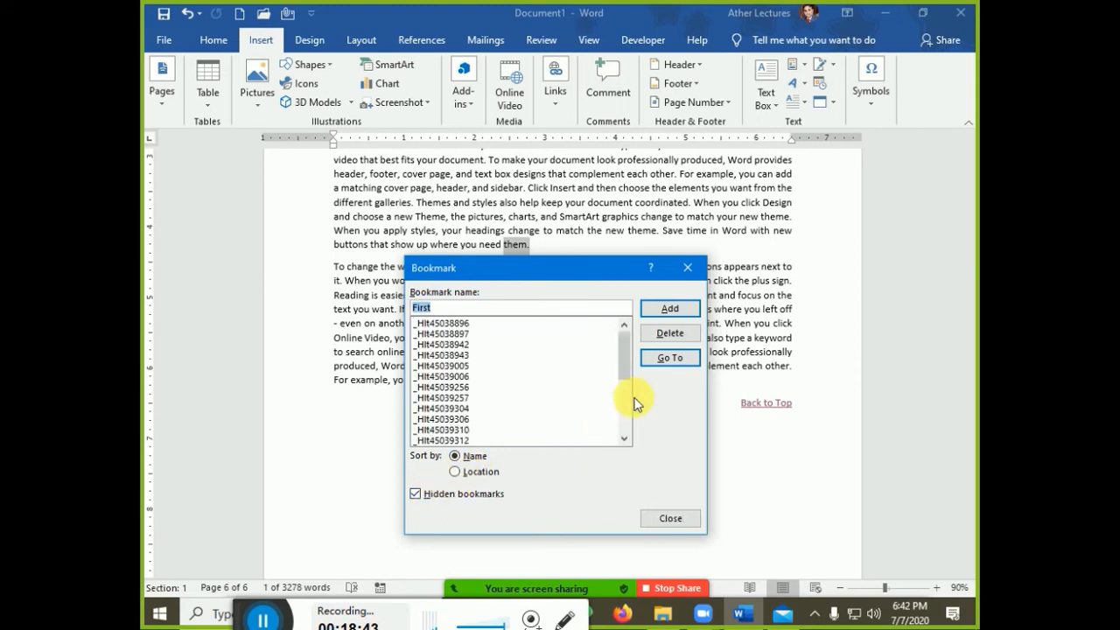
left_click_drag(625, 360, 627, 414)
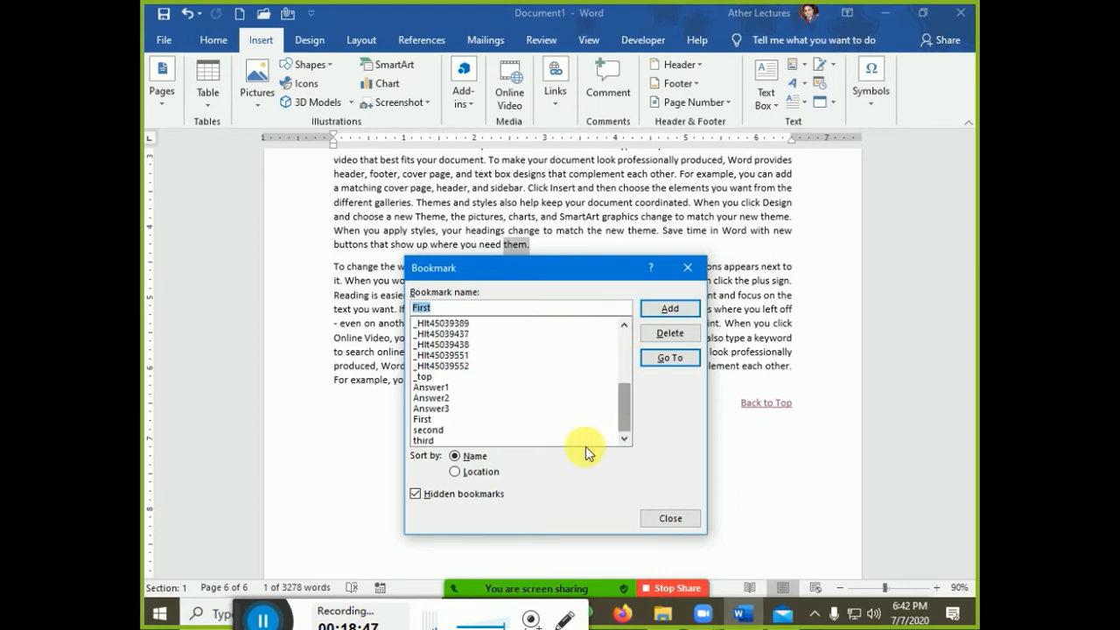
left_click(415, 494)
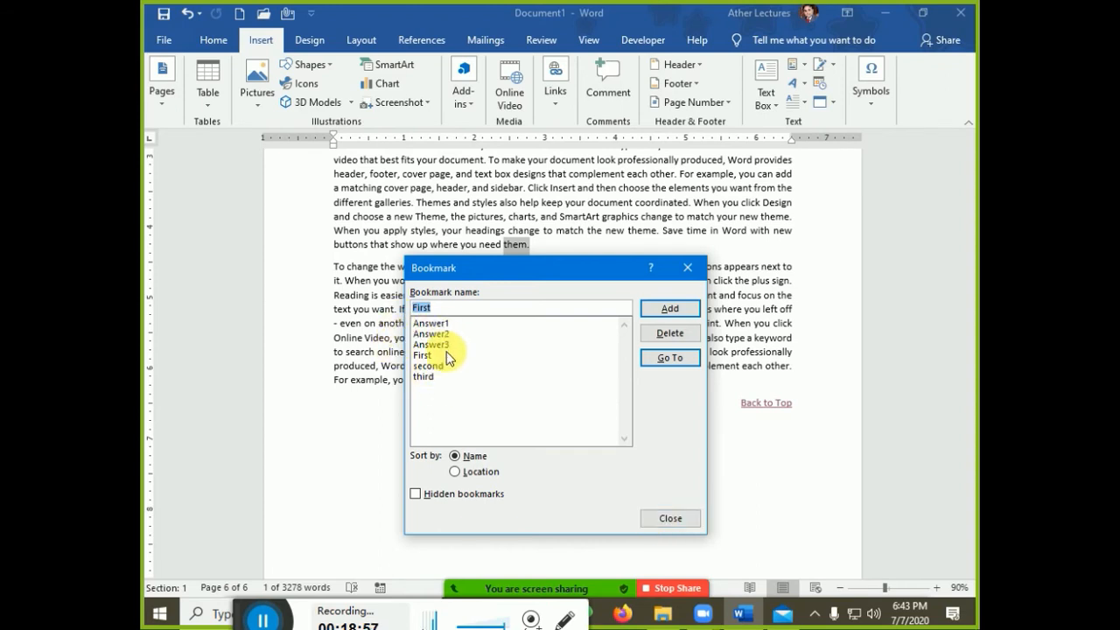
left_click(688, 267)
left_click(704, 322)
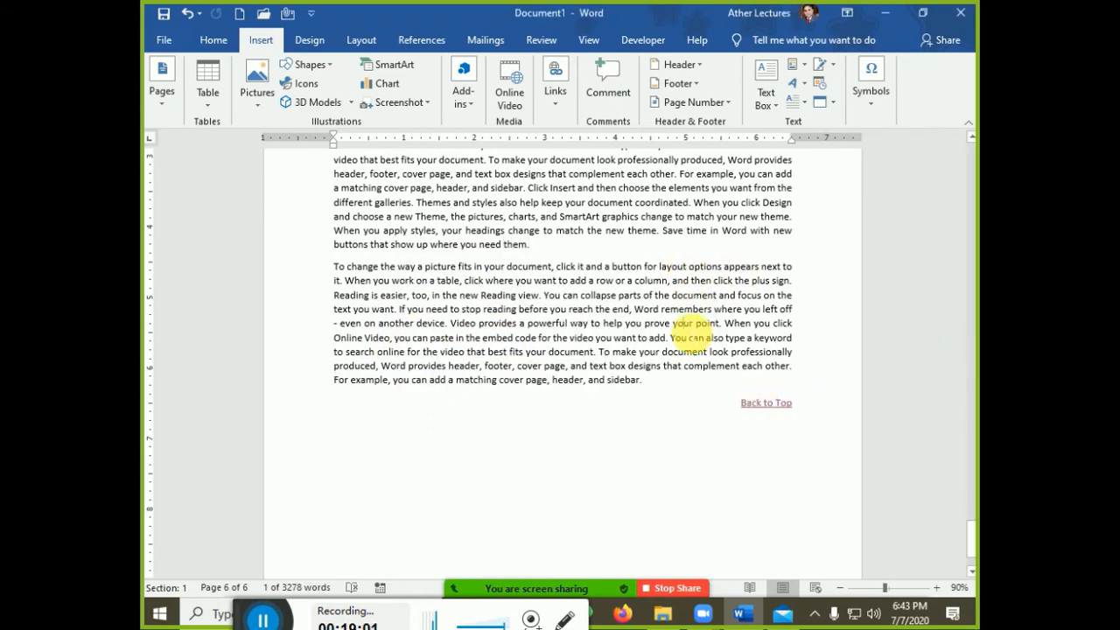
Position the cursor after 'Design and' on page 5 to insert a picture from this device
scroll(592, 398, "up", 12)
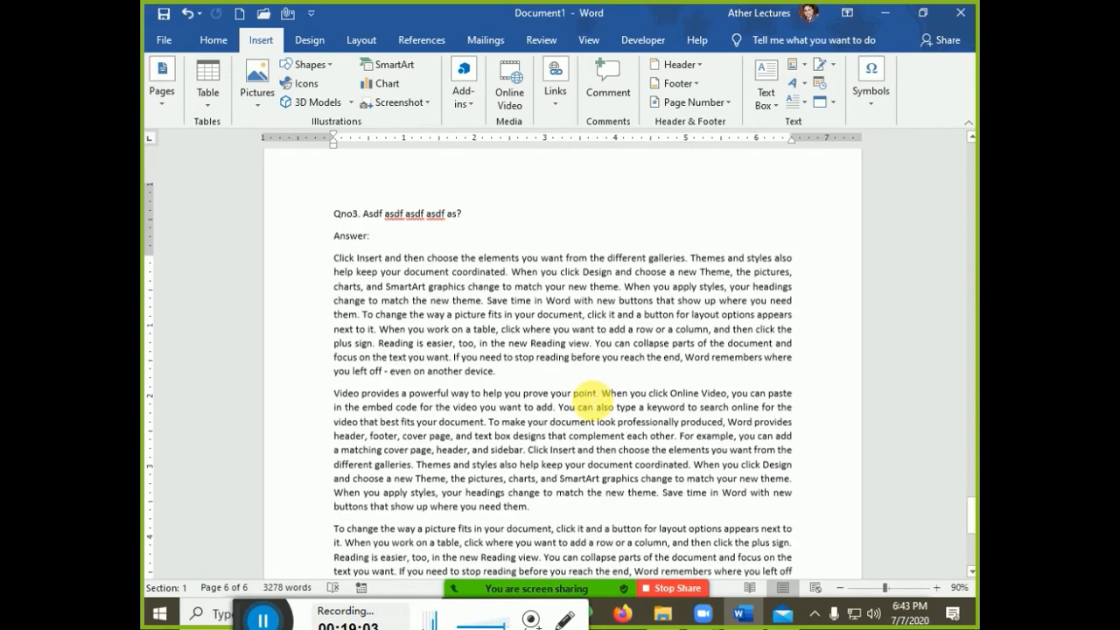
scroll(595, 404, "up", 10)
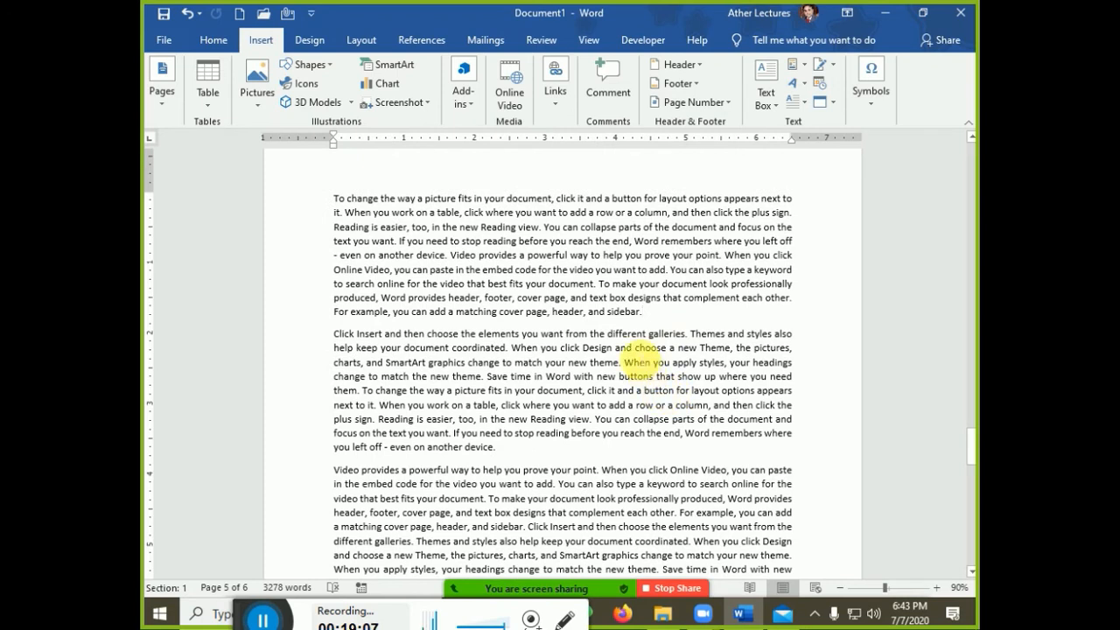
left_click(634, 347)
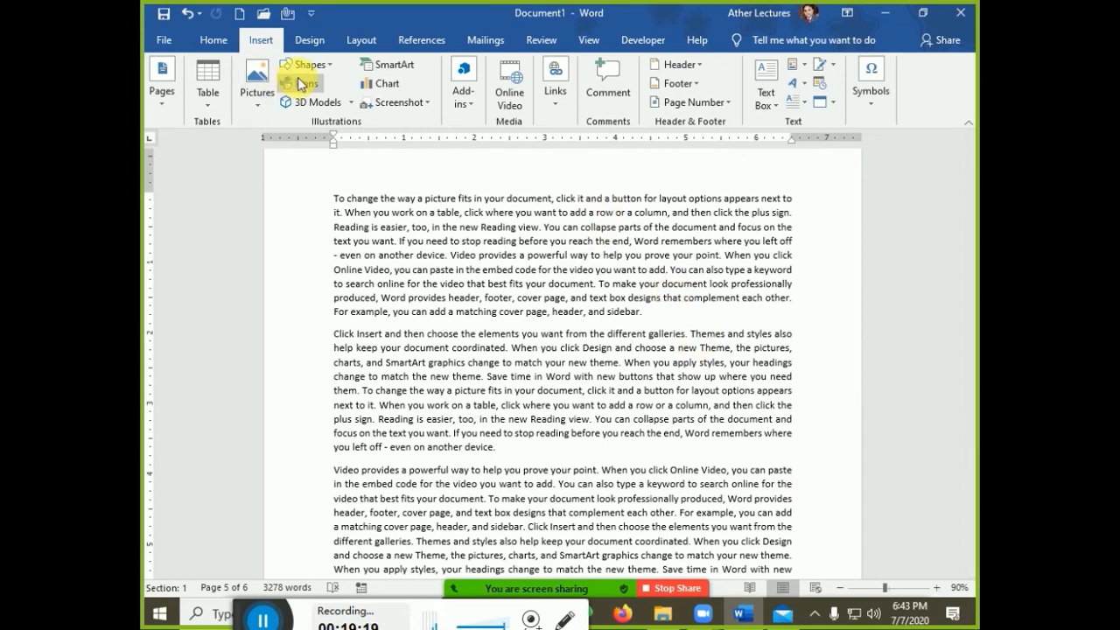
left_click(257, 98)
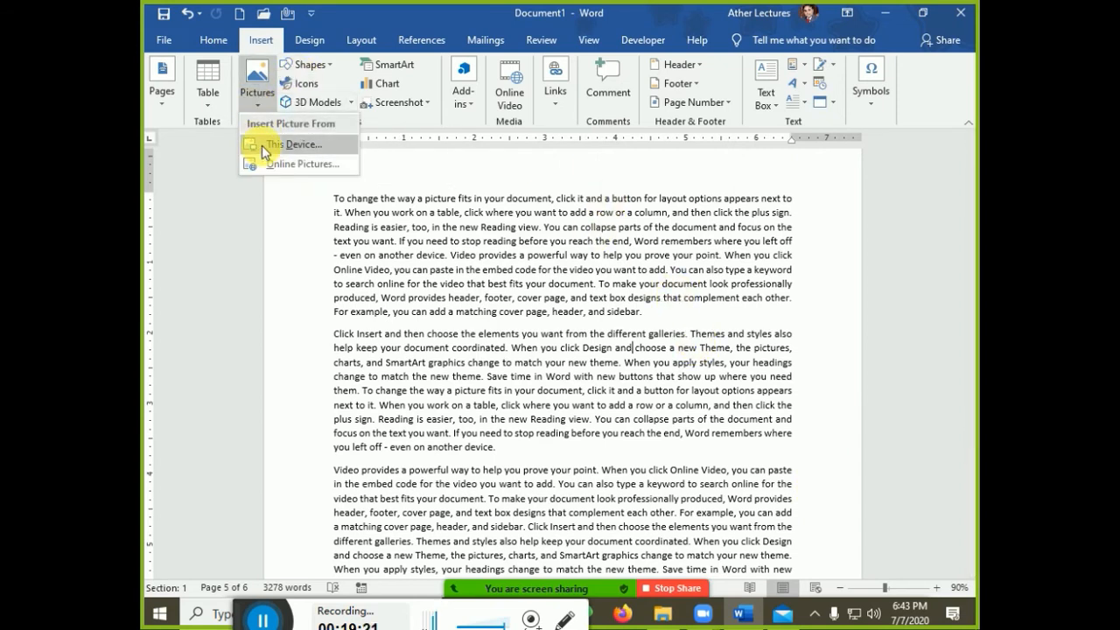
left_click(262, 145)
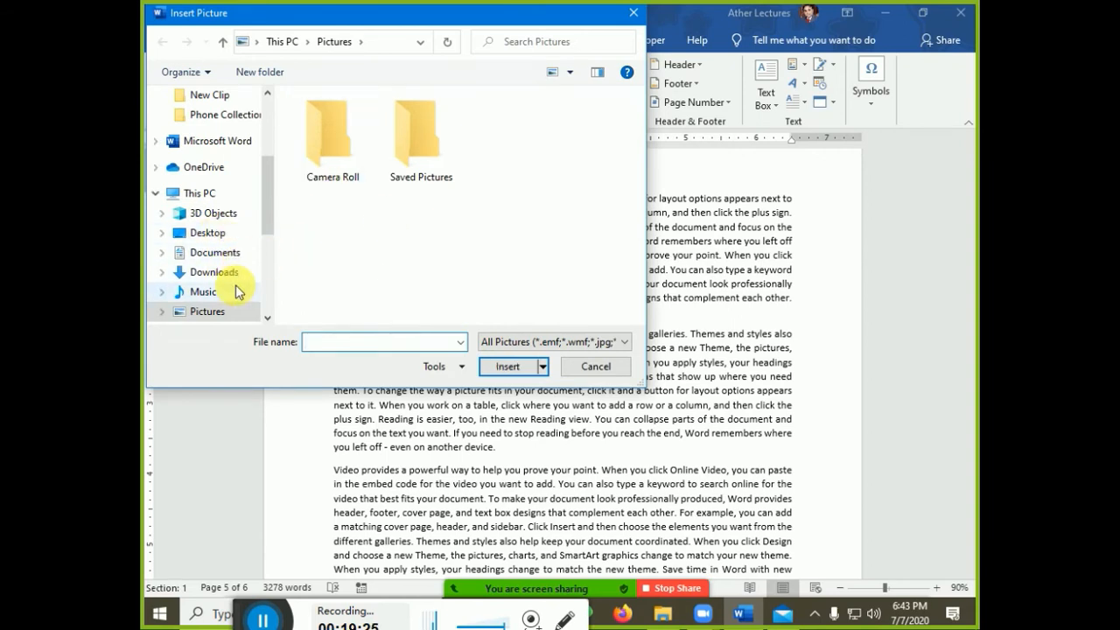
Browse to the Foundation Images folder and insert avtar.jpg
scroll(236, 276, "down", 2)
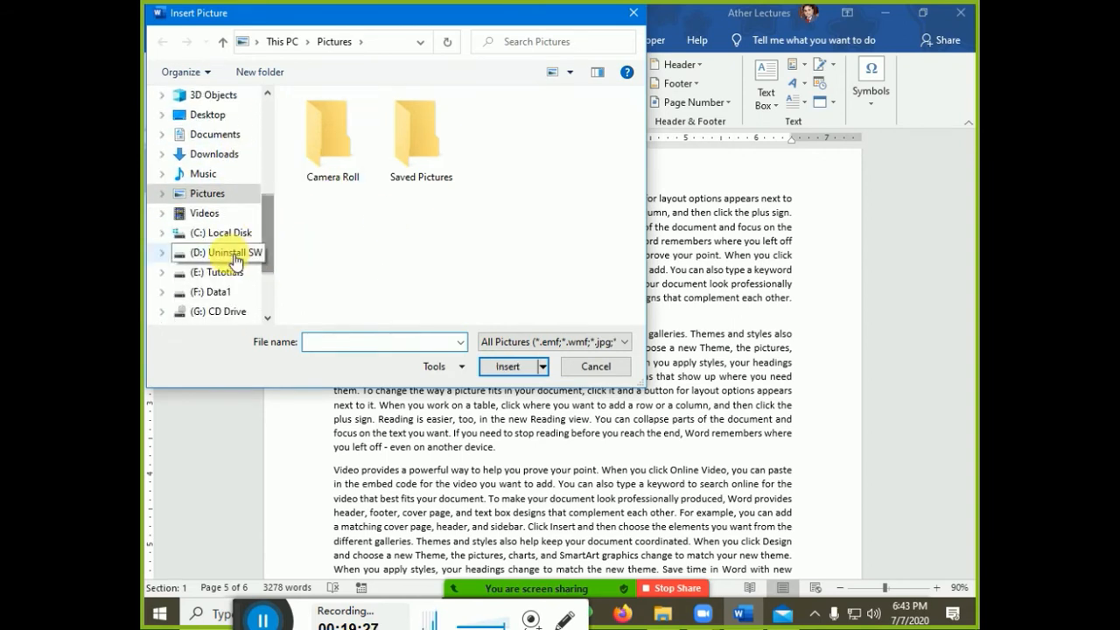
left_click(229, 253)
double_click(370, 174)
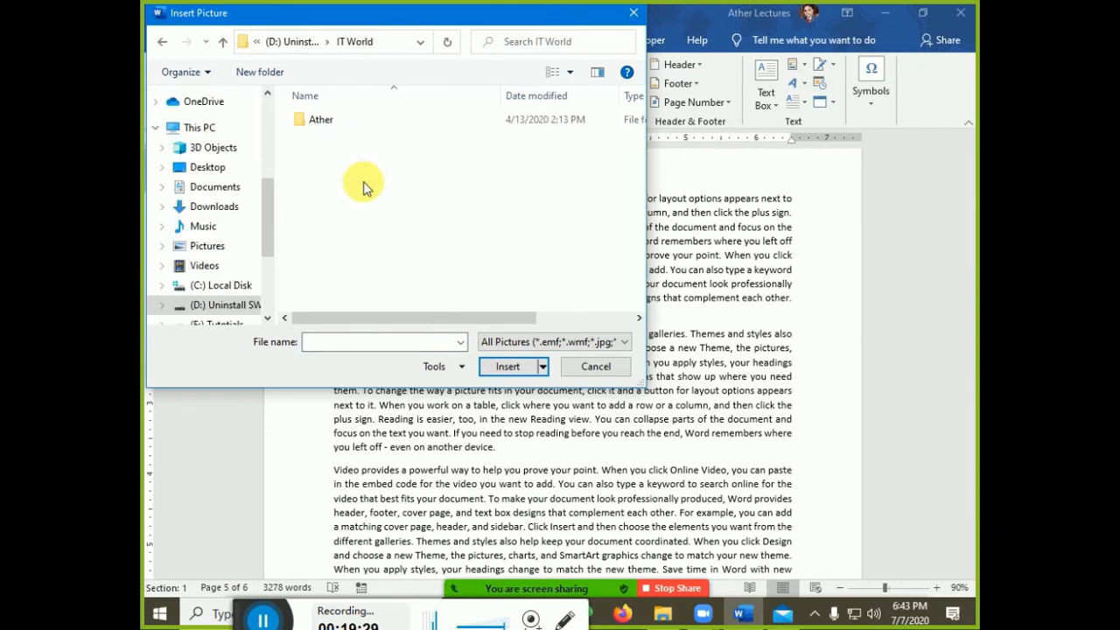
double_click(338, 126)
scroll(345, 249, "down", 2)
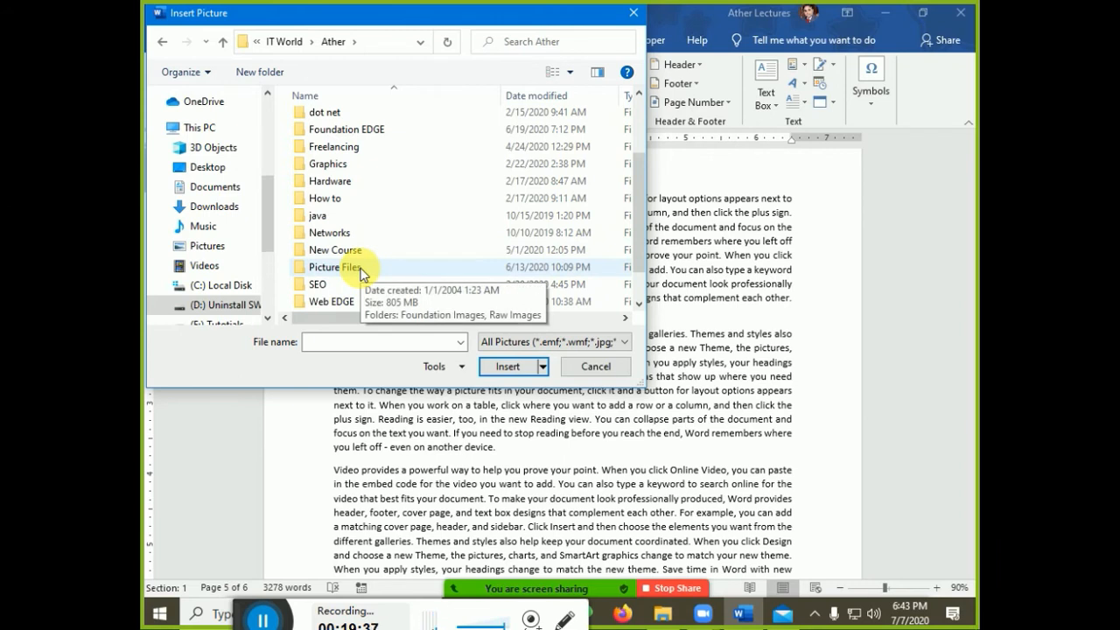
double_click(359, 269)
double_click(342, 188)
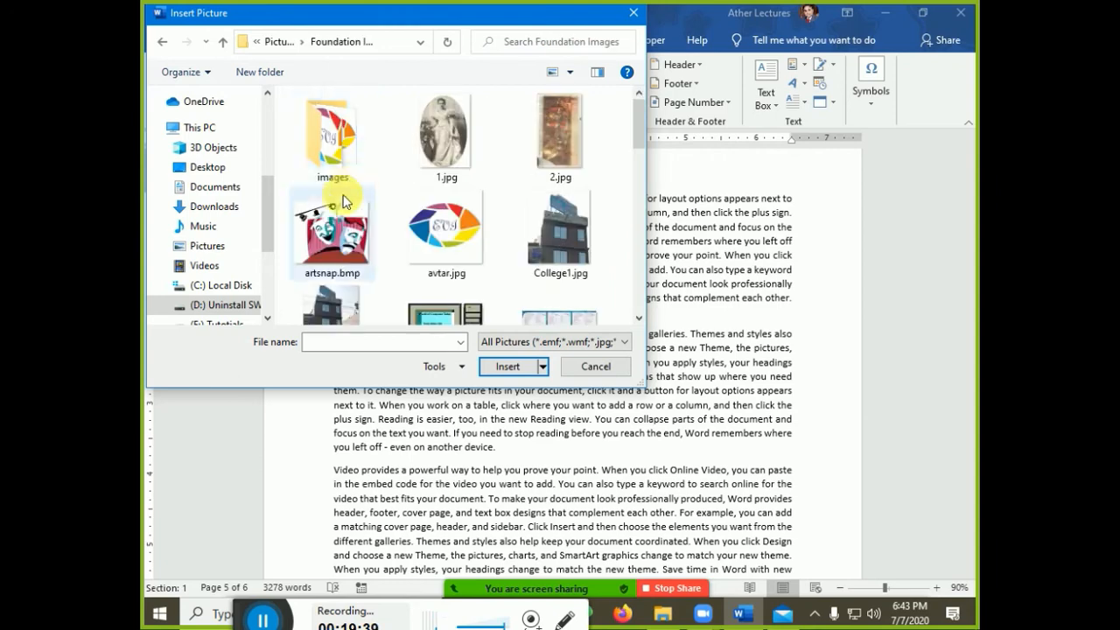
left_click(455, 223)
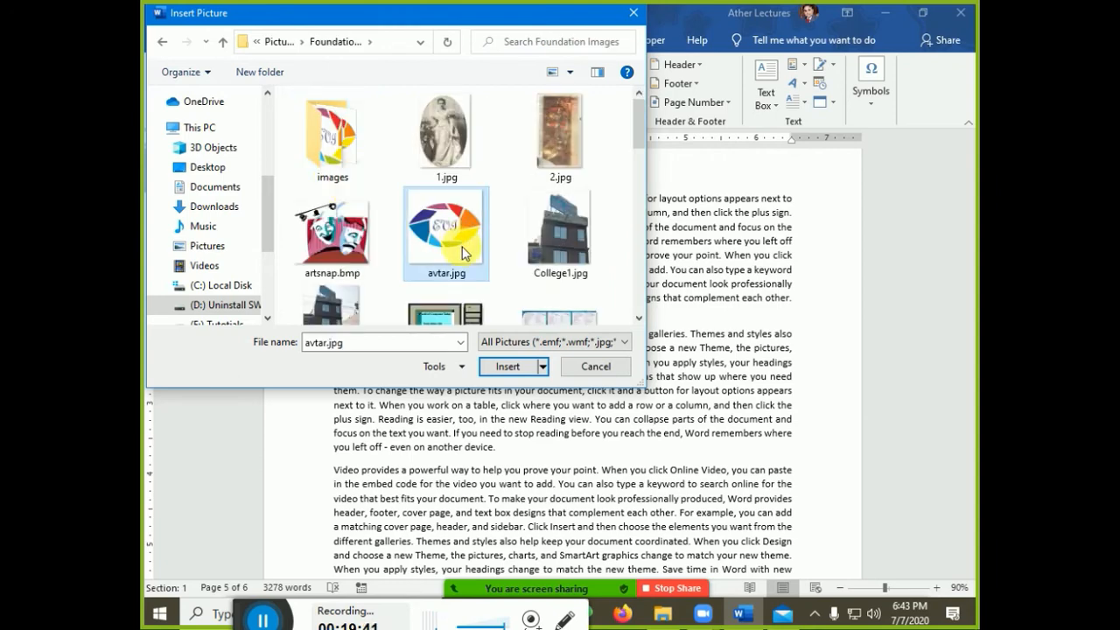
left_click(515, 374)
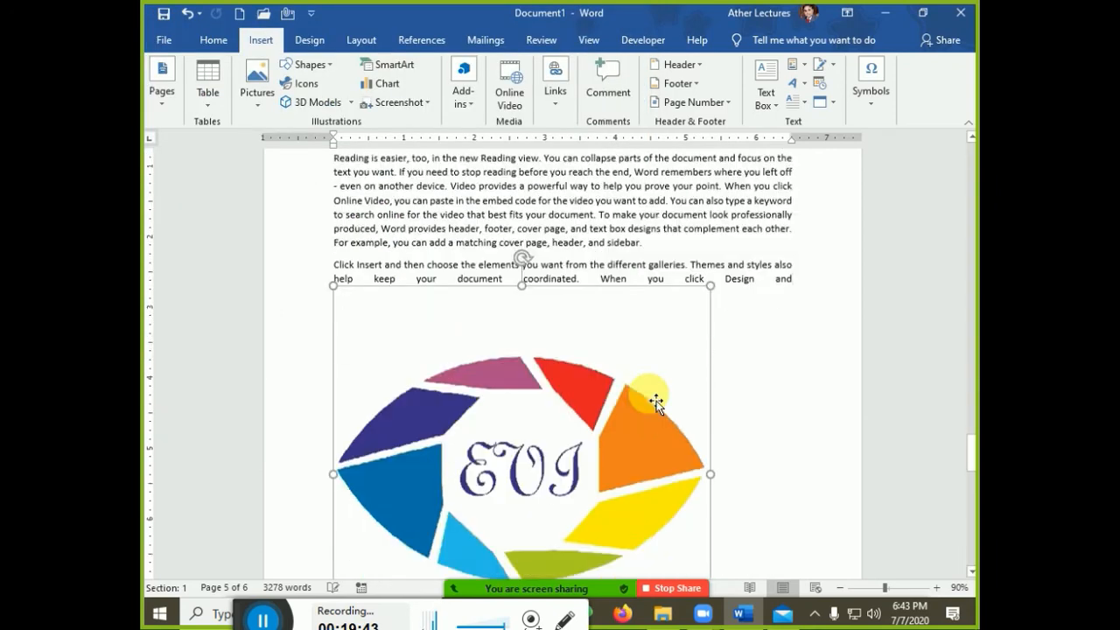
Resize the avtar.jpg logo to about 1.31 inches square by dragging its corner
left_click_drag(338, 266, 631, 543)
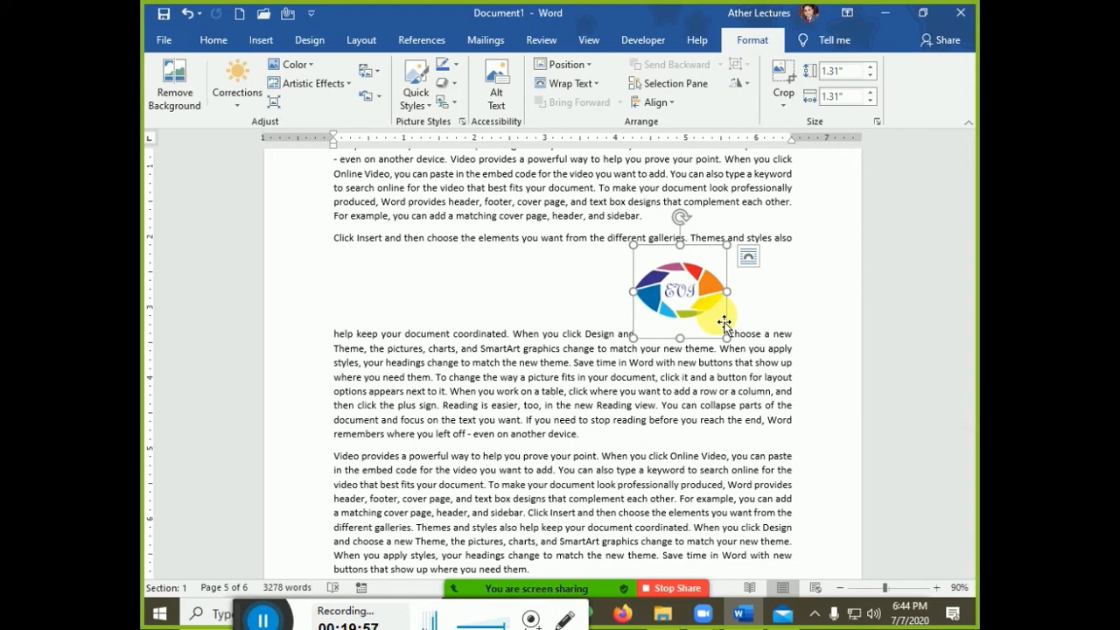
left_click(422, 41)
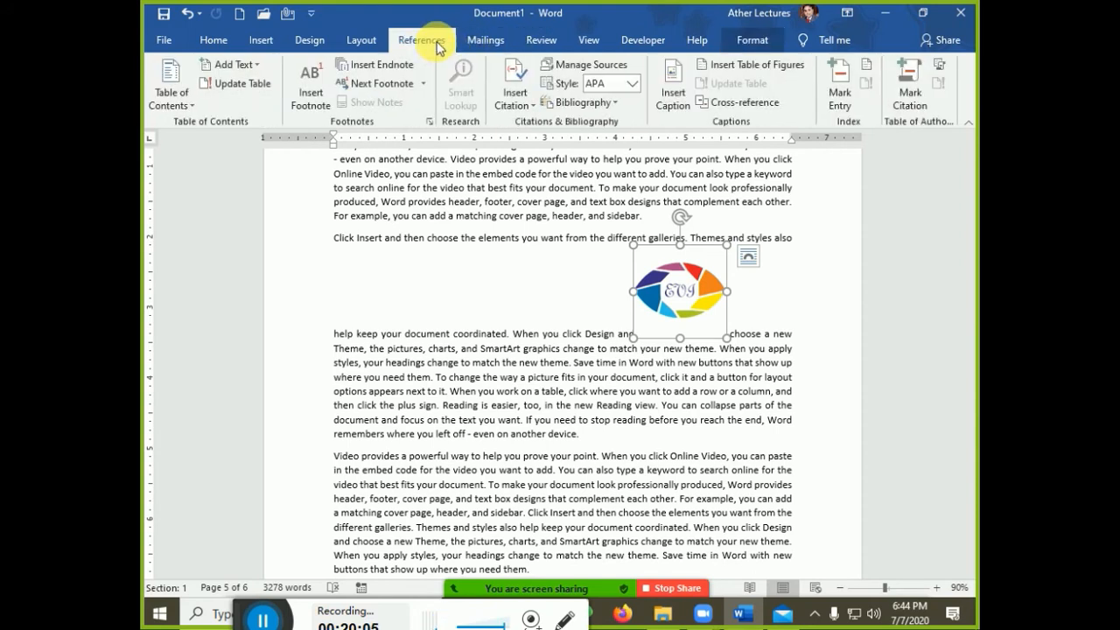
Caption the logo 'Figure 1: College Logo' with the Figure label, placed below it
left_click(671, 98)
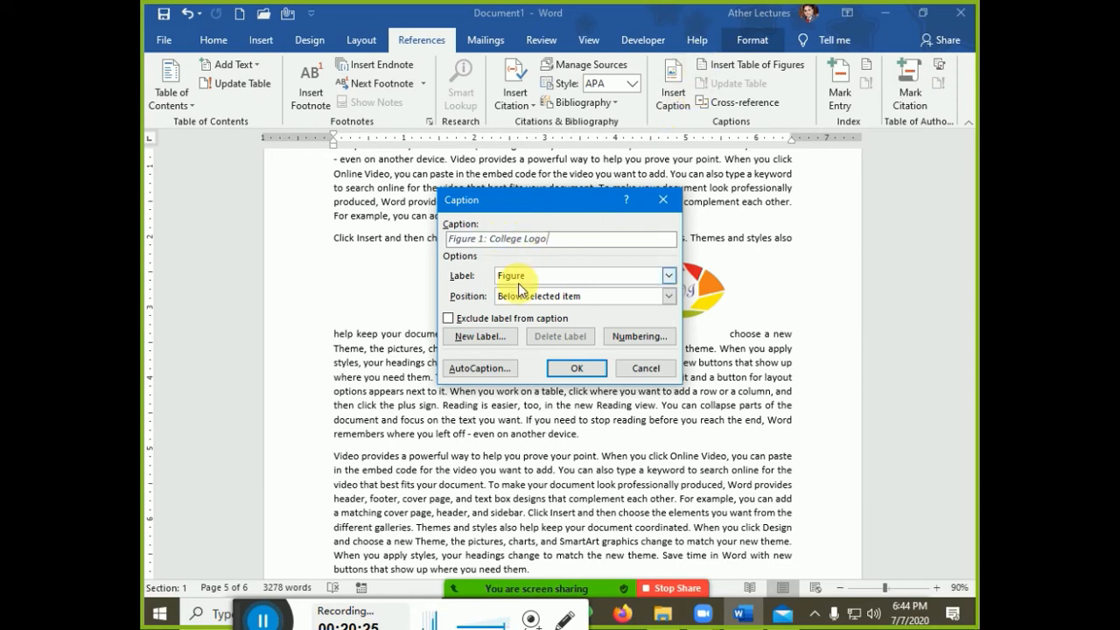
left_click(480, 338)
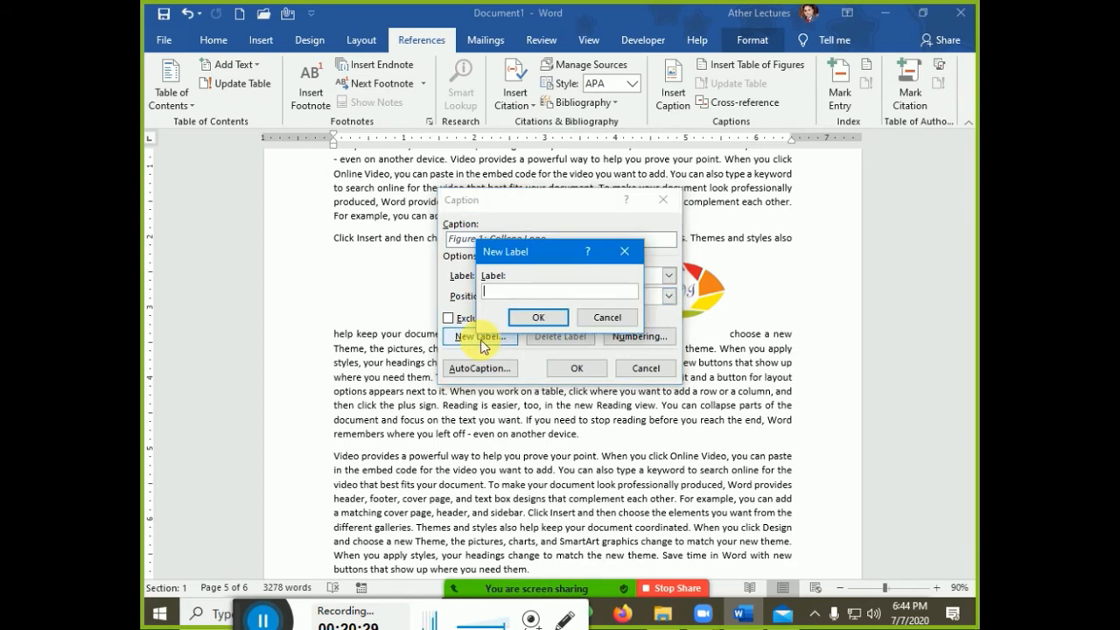
left_click(591, 320)
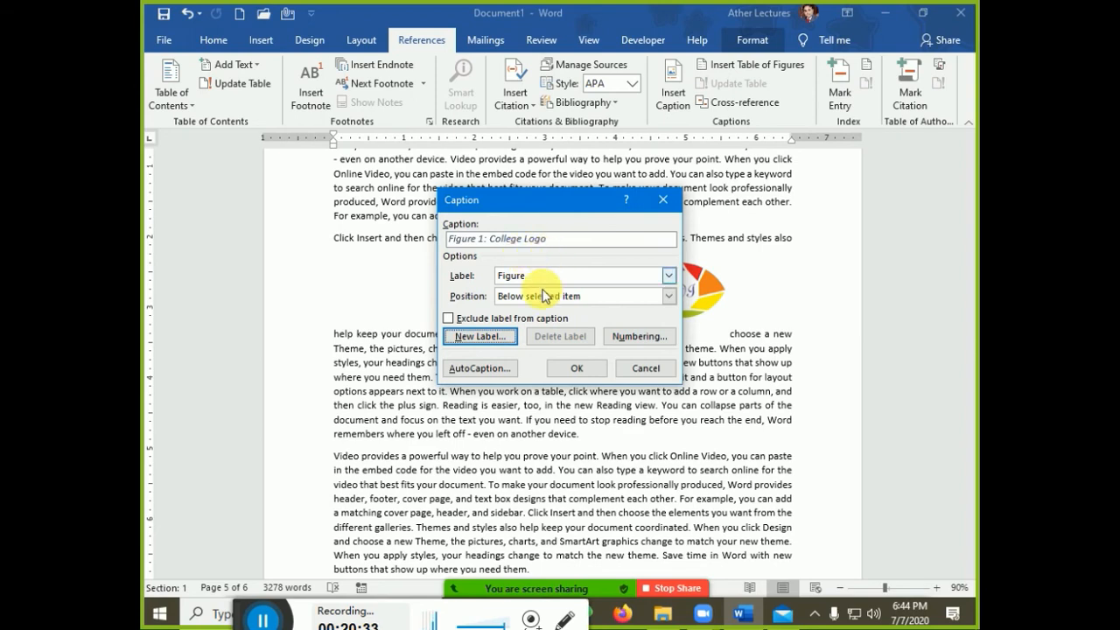
left_click(574, 368)
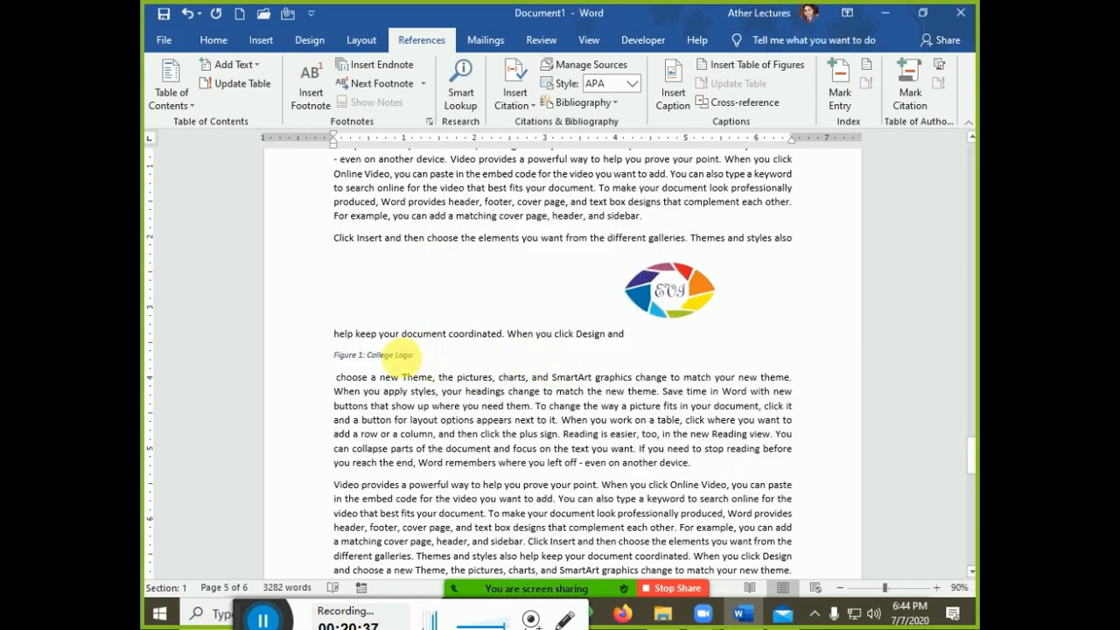
Set the logo's text wrapping to Top and Bottom
left_click(687, 313)
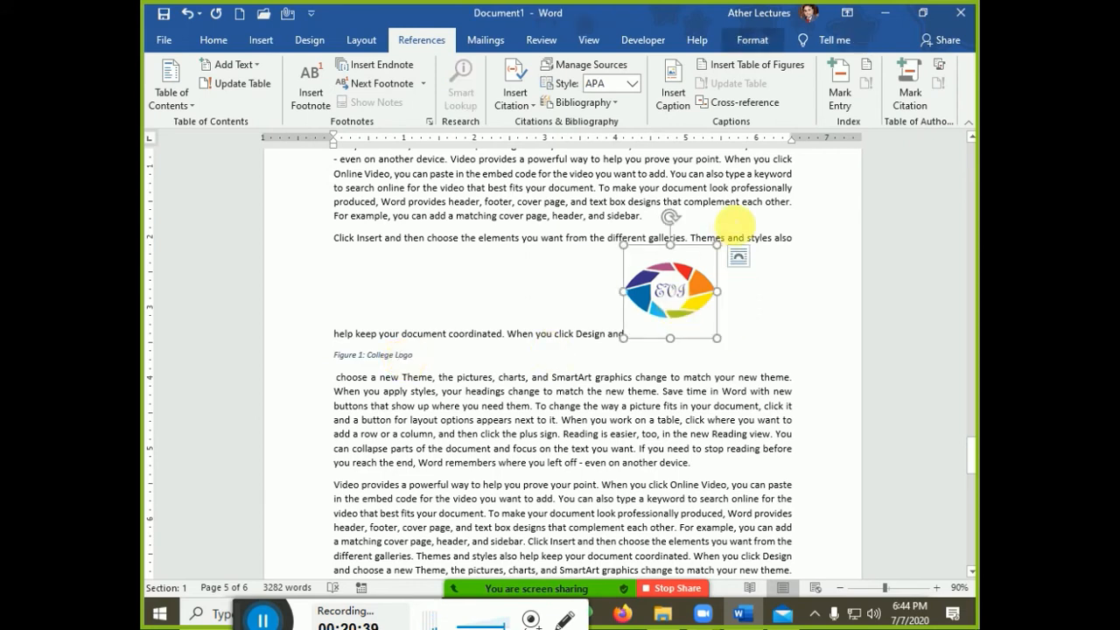
left_click(742, 254)
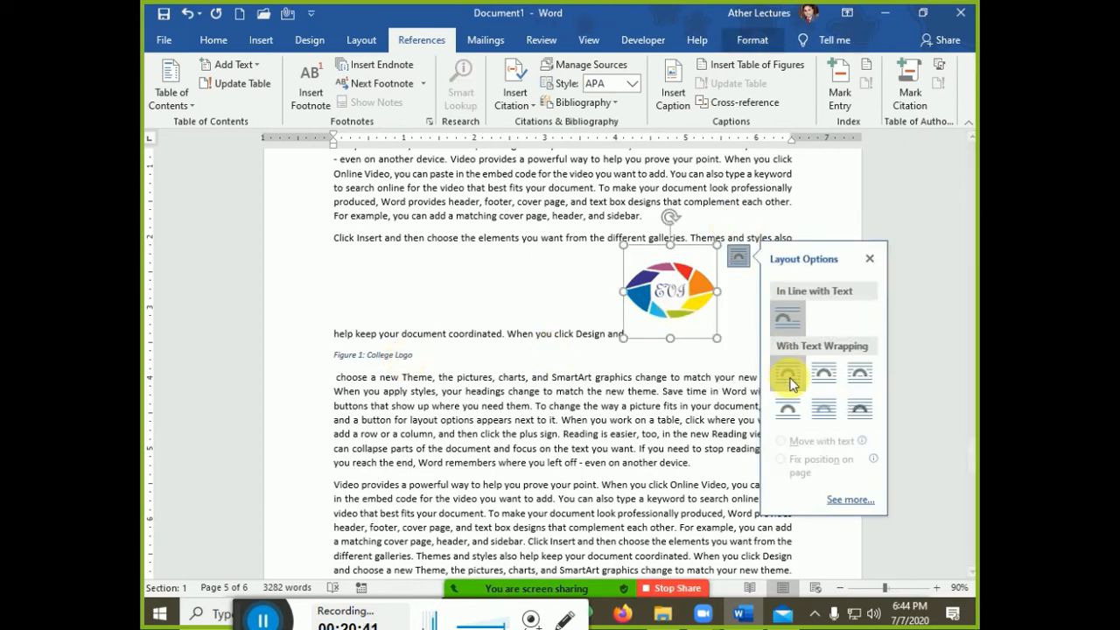
left_click(787, 408)
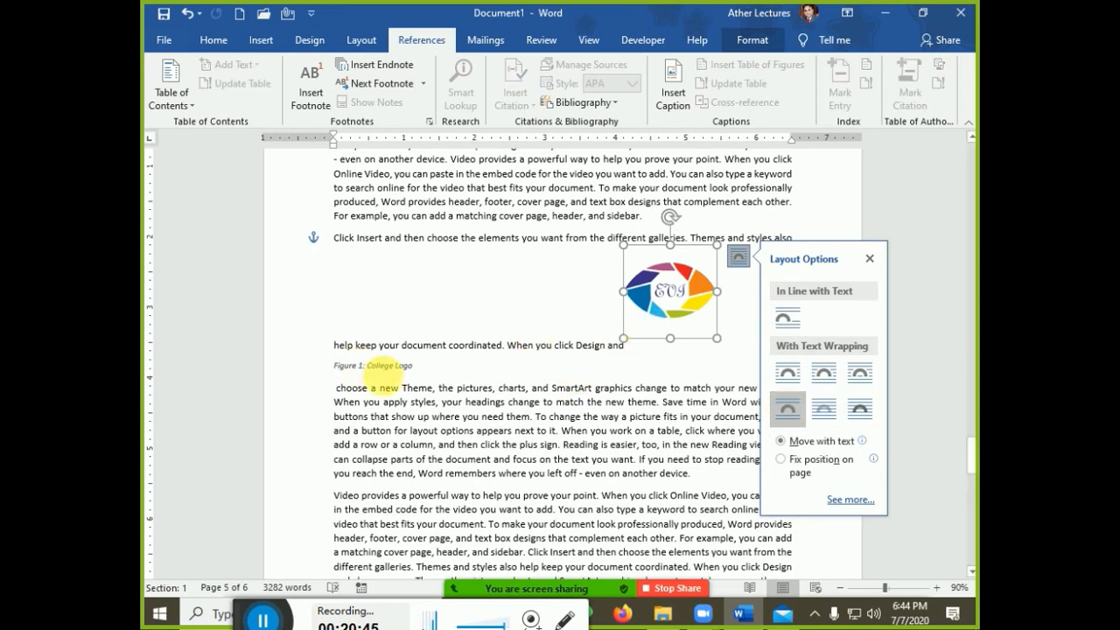
left_click(385, 366)
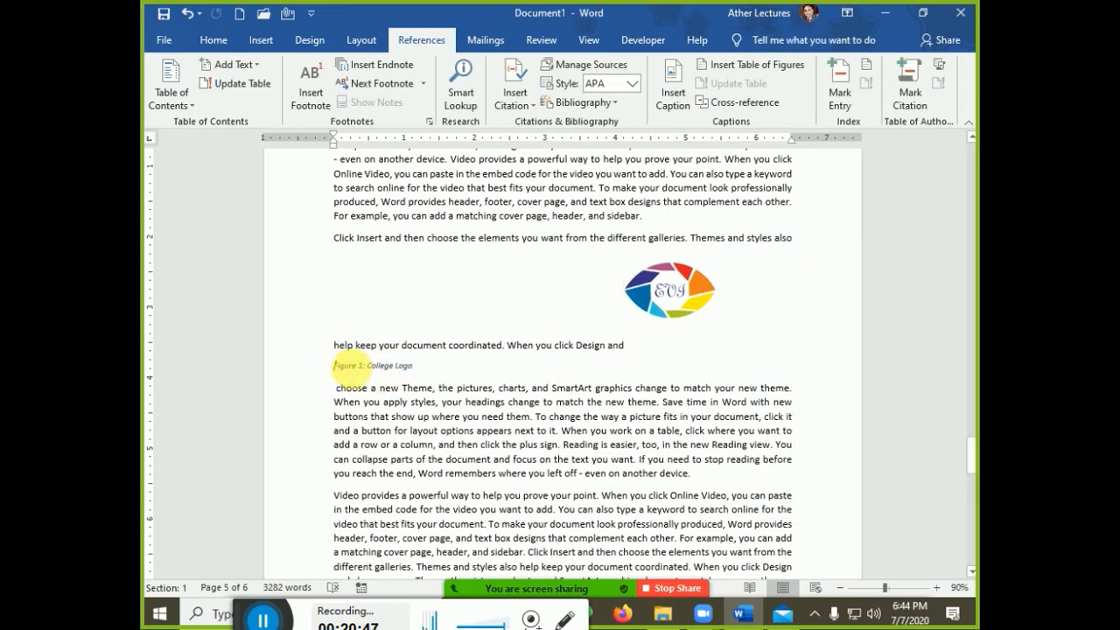
Turn on Show/Hide ¶ to display paragraph marks and spacing dots
left_click(213, 40)
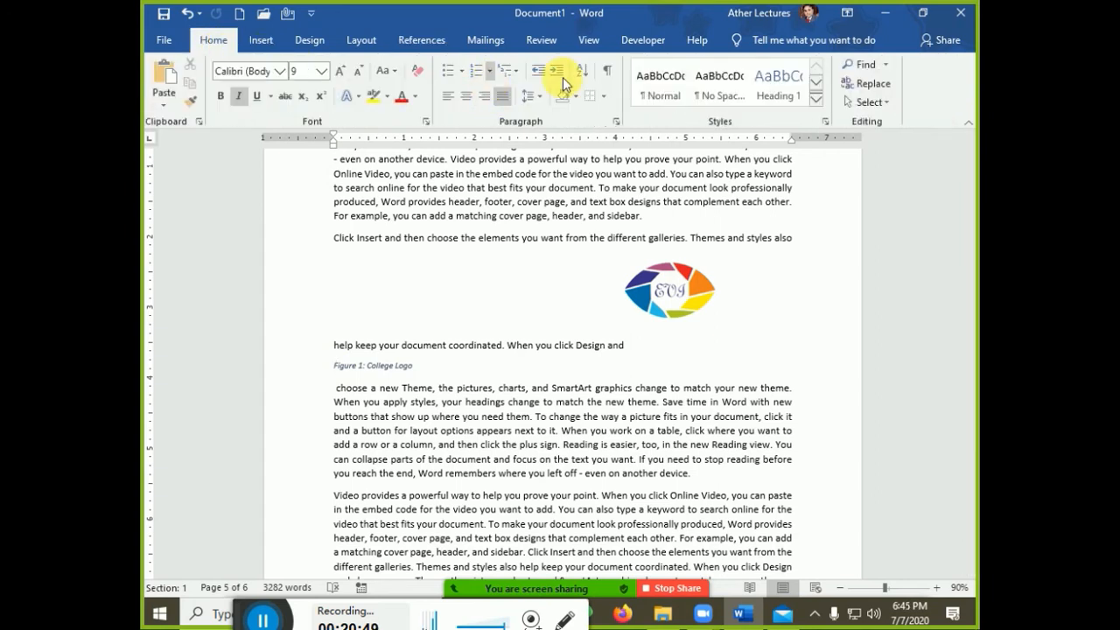
left_click(607, 70)
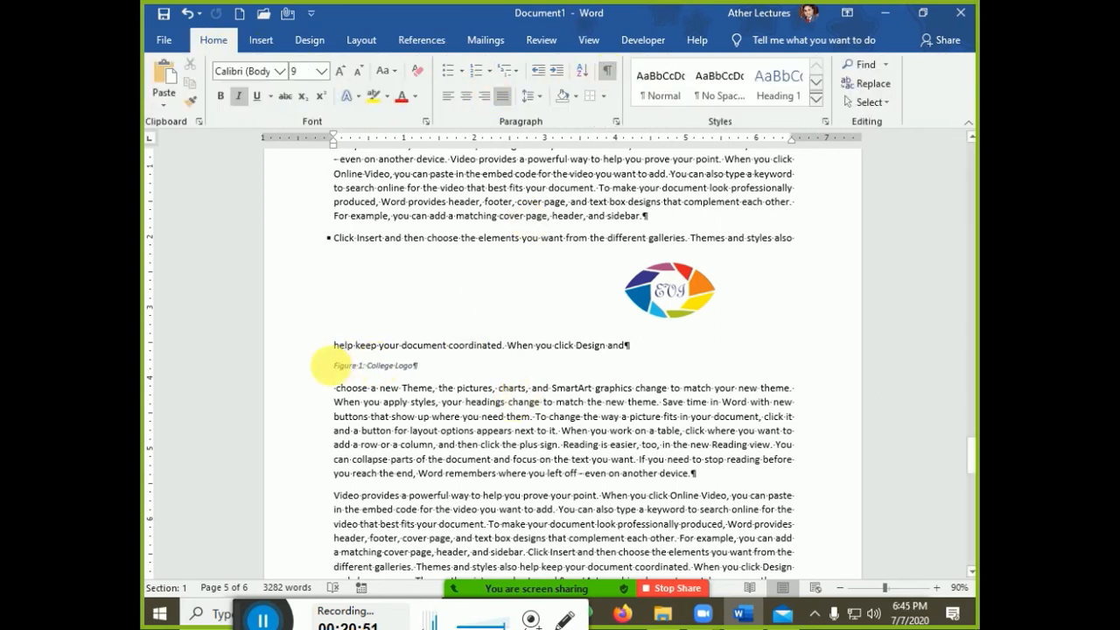
left_click_drag(335, 366, 480, 374)
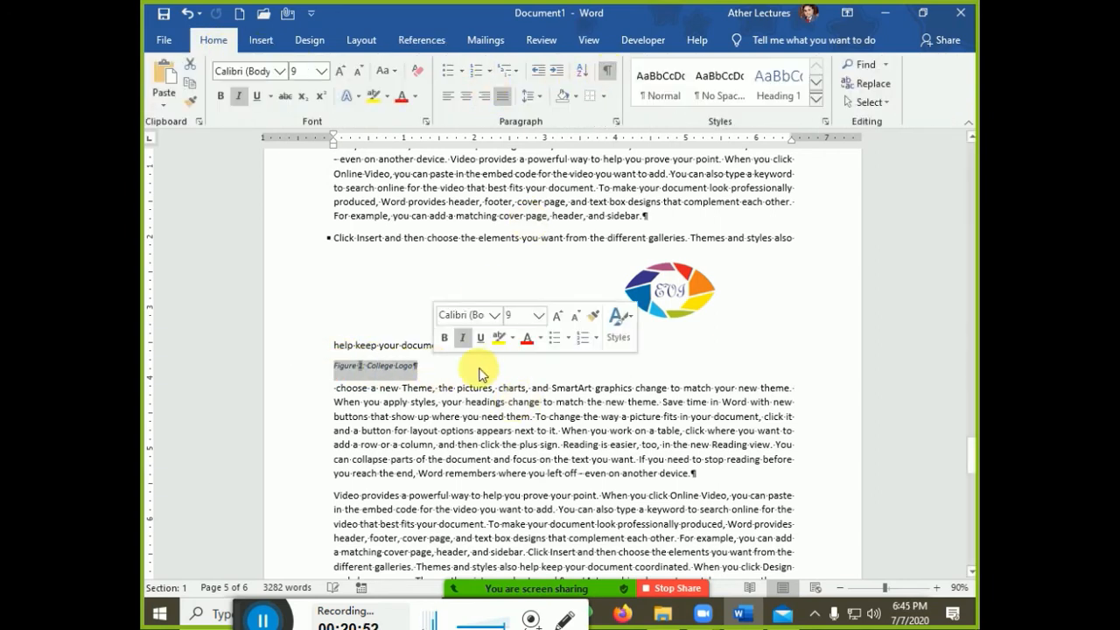
left_click(425, 369)
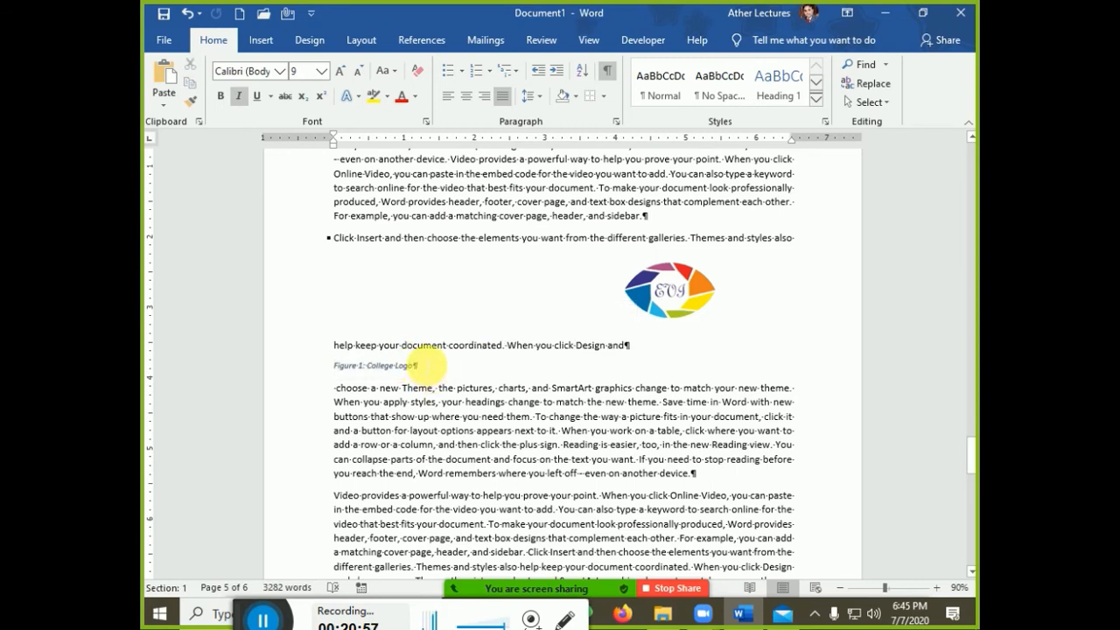
Select the whole 'Figure 1: College Logo' caption line, then deselect it
left_click(869, 102)
left_click(776, 143)
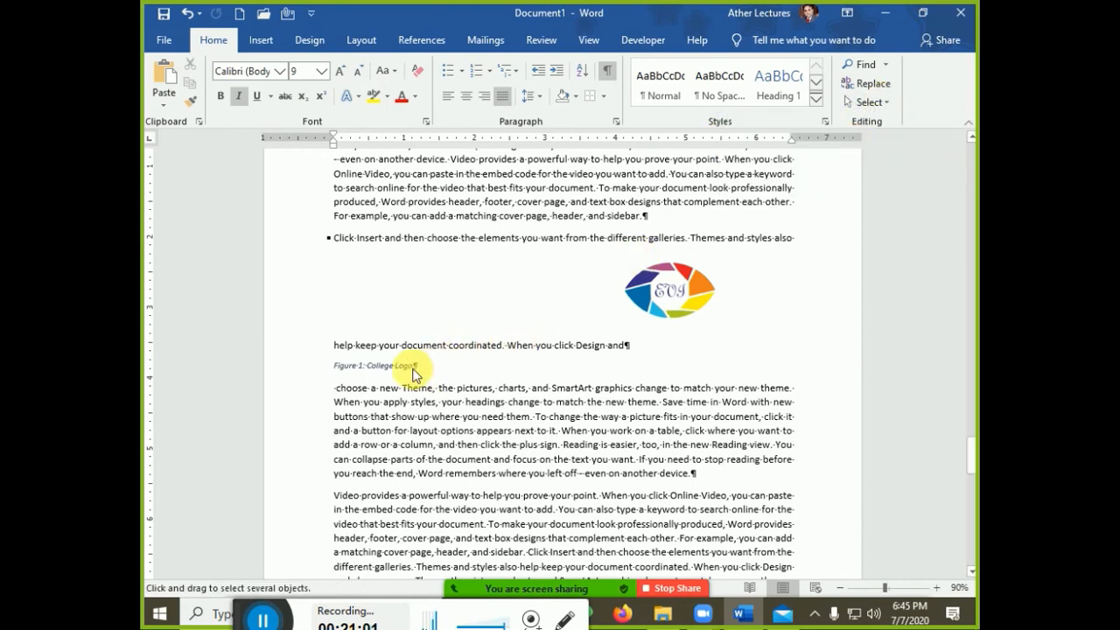
left_click_drag(336, 367, 420, 368)
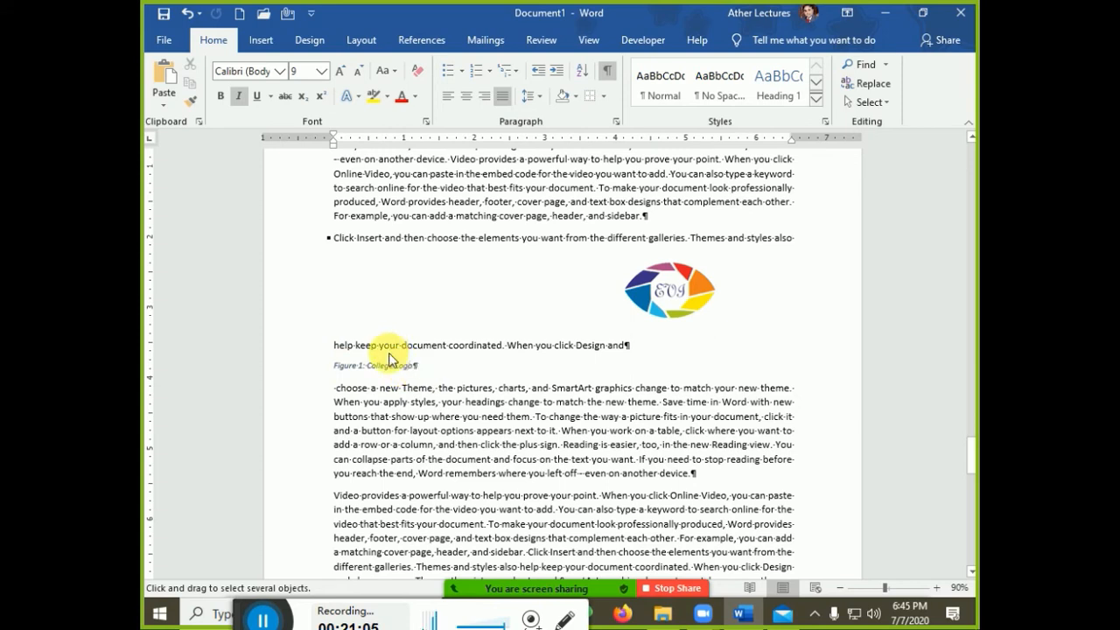
triple_click(394, 368)
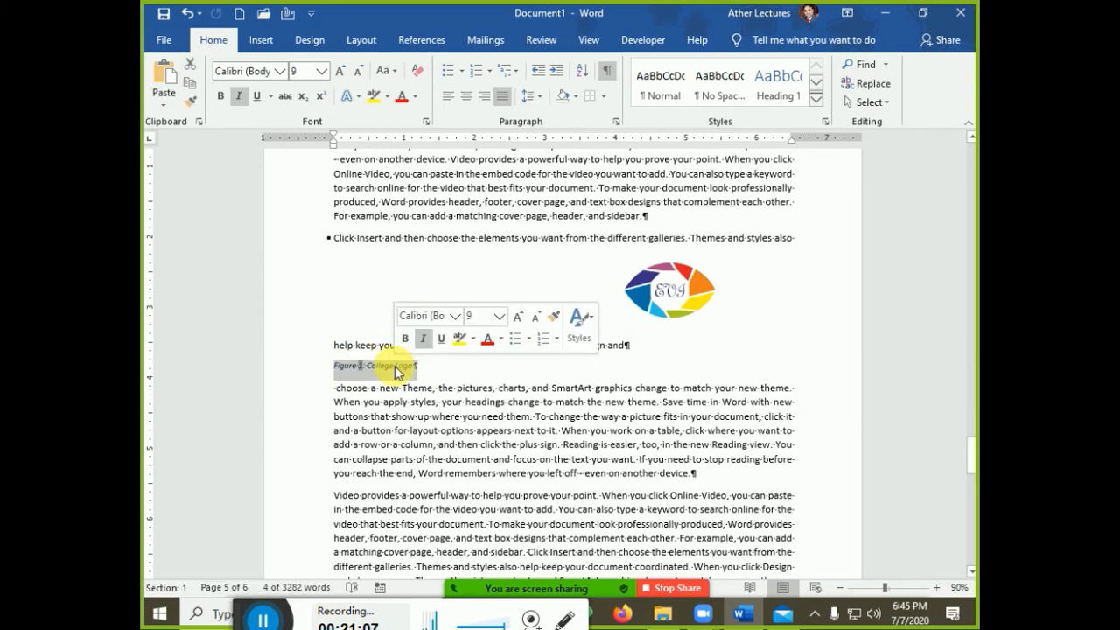
left_click(535, 388)
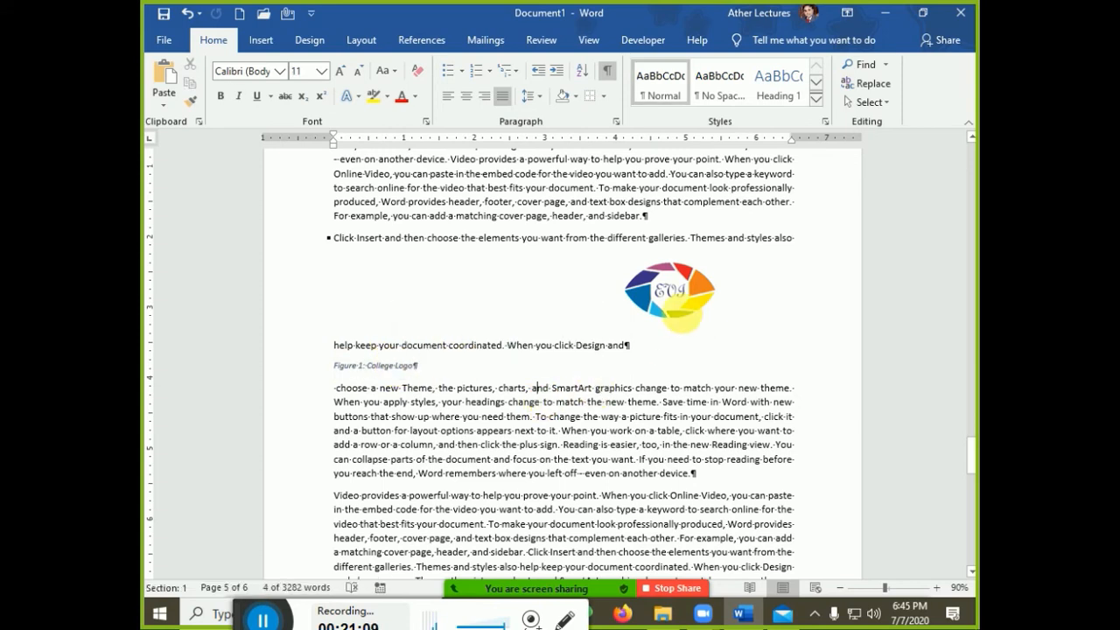
Move the logo below the bulleted paragraph and centre it above its centred Figure 1: College Logo caption
left_click_drag(660, 306, 371, 317)
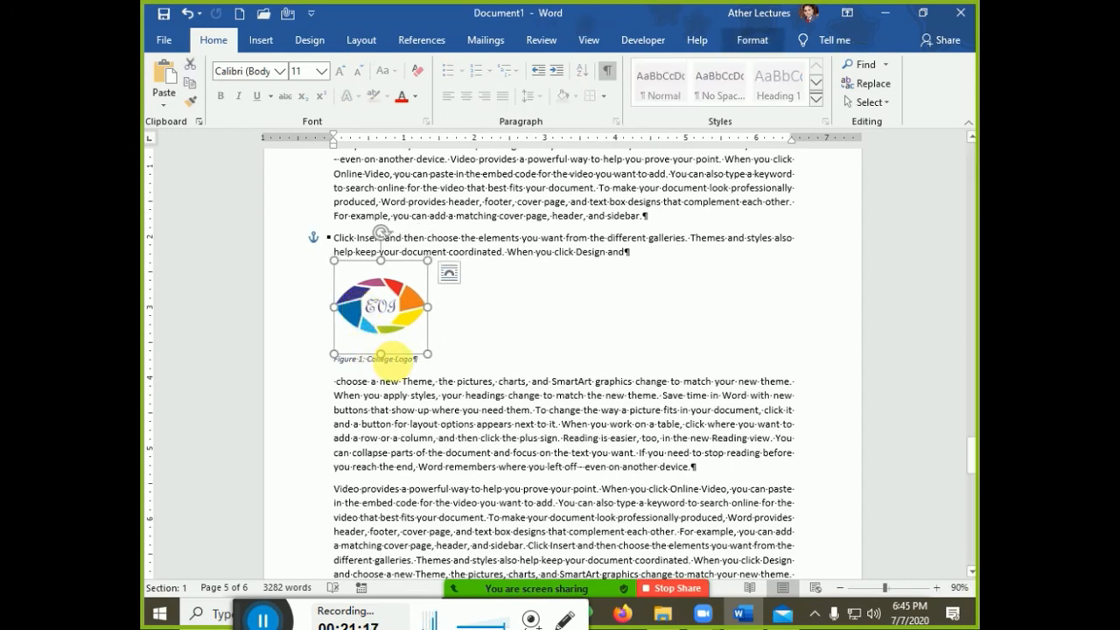
left_click(394, 359)
key("ctrl+e")
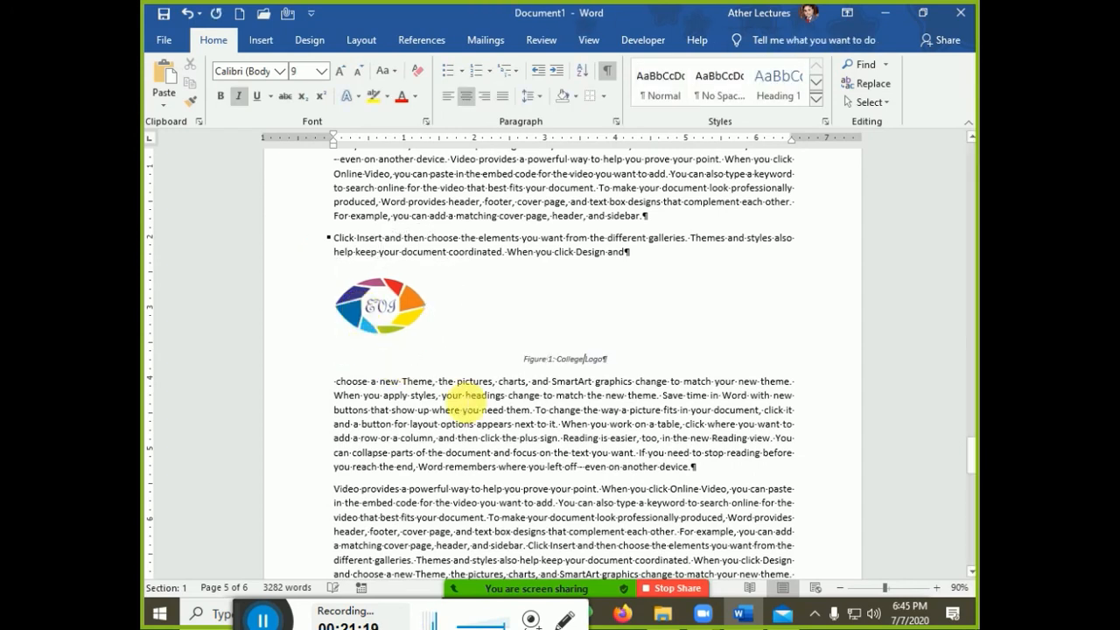
left_click_drag(412, 315, 606, 317)
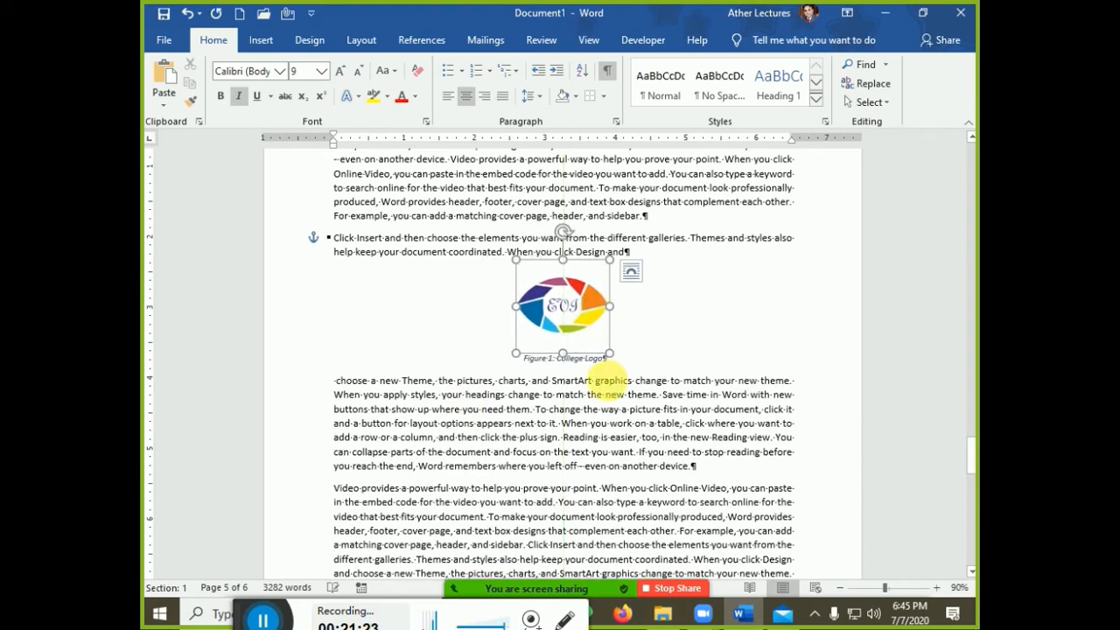
scroll(586, 385, "down", 10)
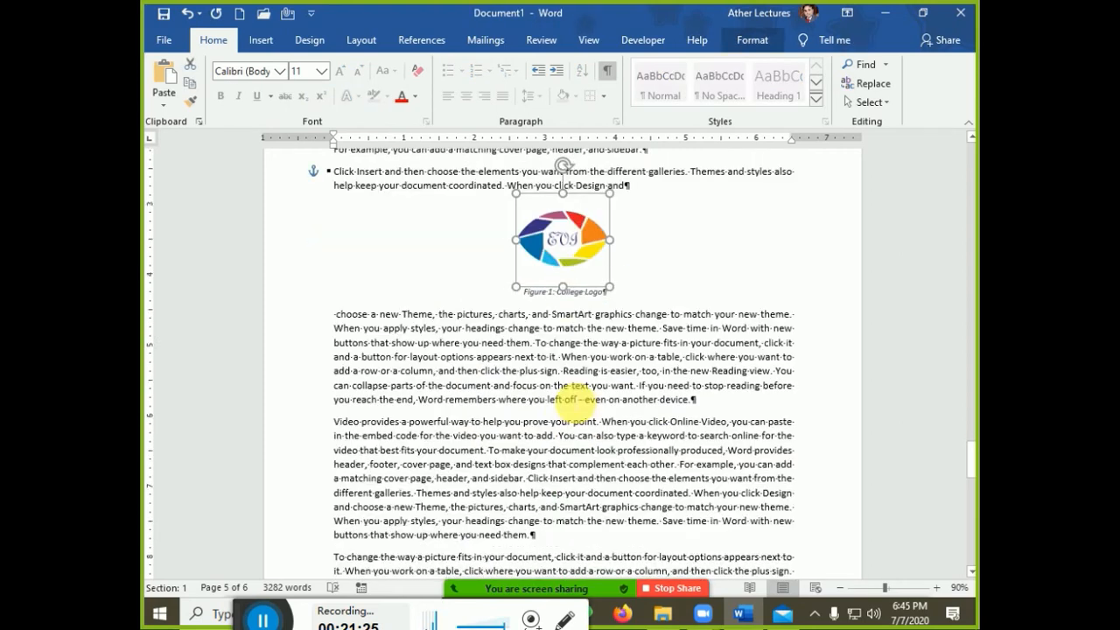
scroll(575, 401, "down", 10)
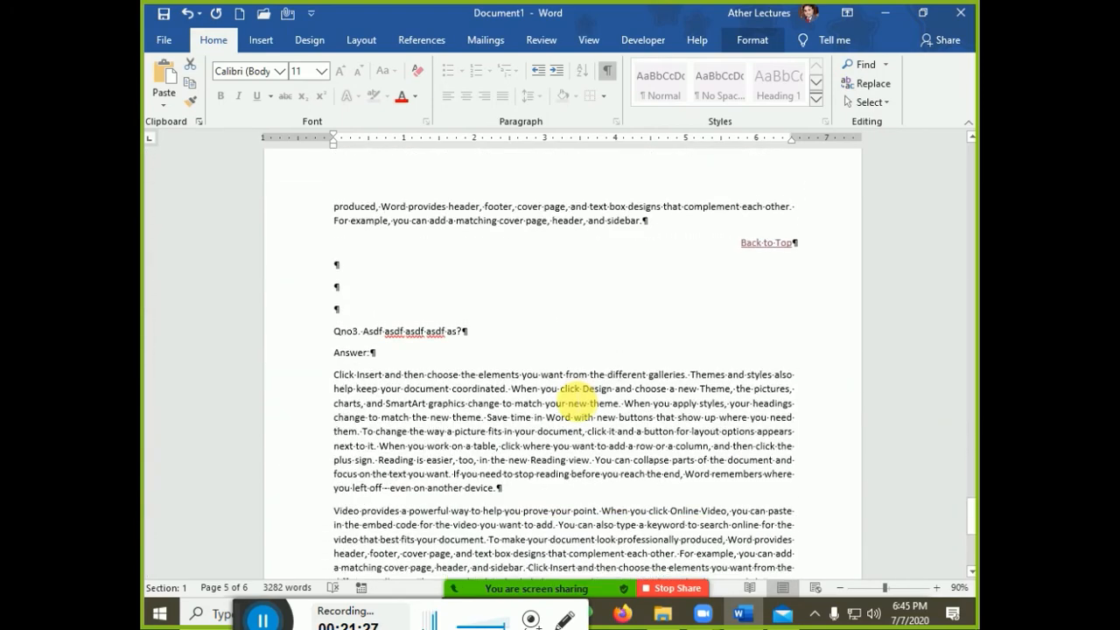
Add the line 'For more information please visit college logo' after 'need them.' and select 'college logo'
scroll(575, 401, "down", 1)
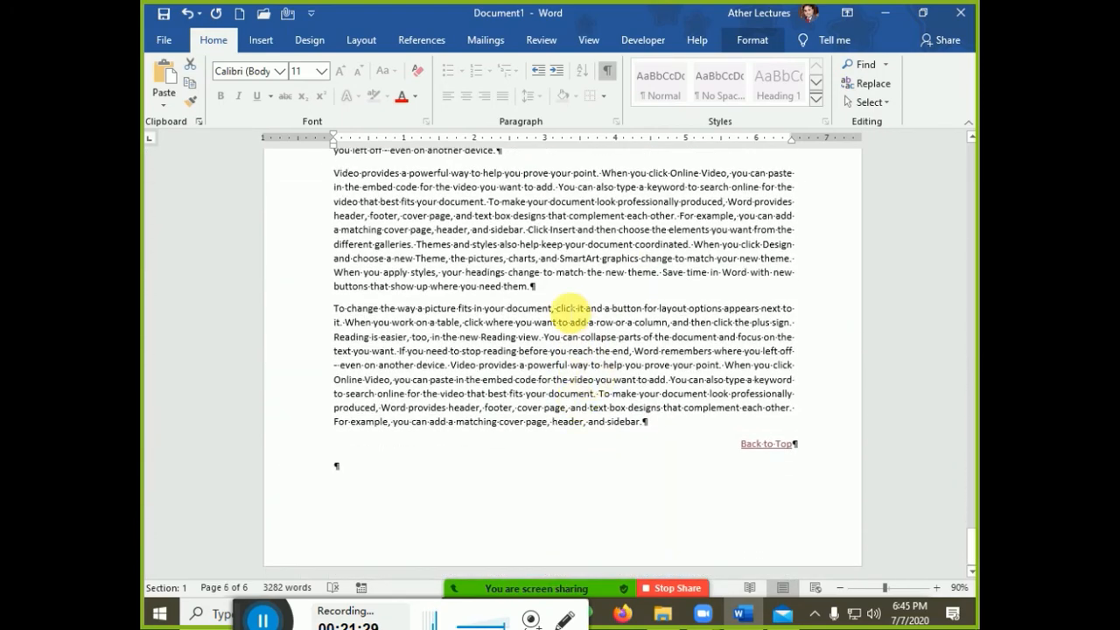
left_click(552, 288)
key("Return")
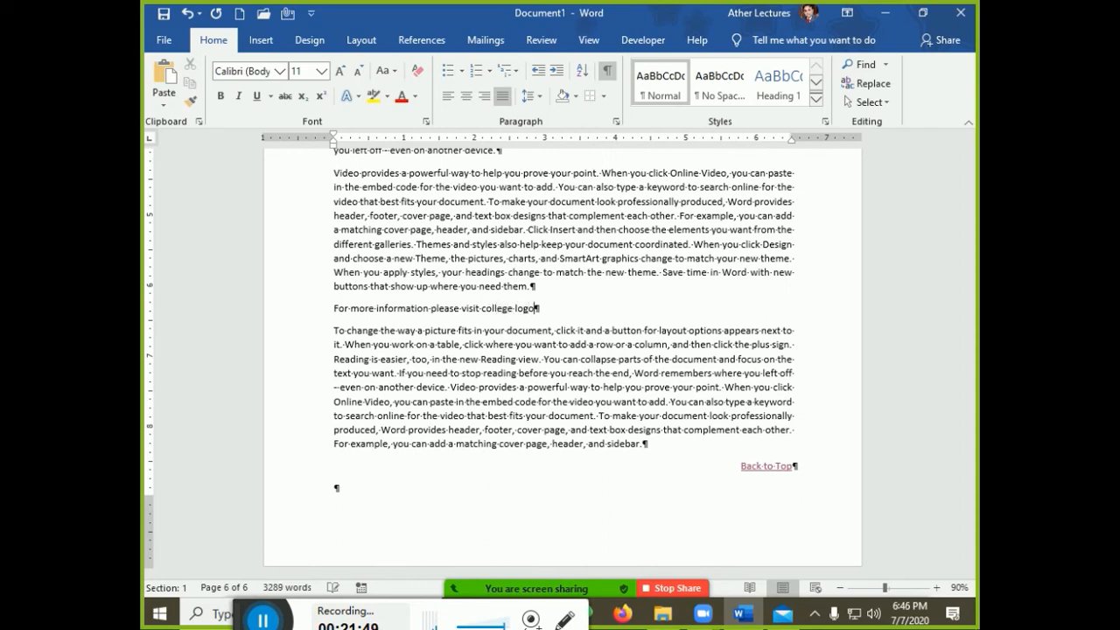
key("ctrl+shift+Left")
key("ctrl+shift+Left")
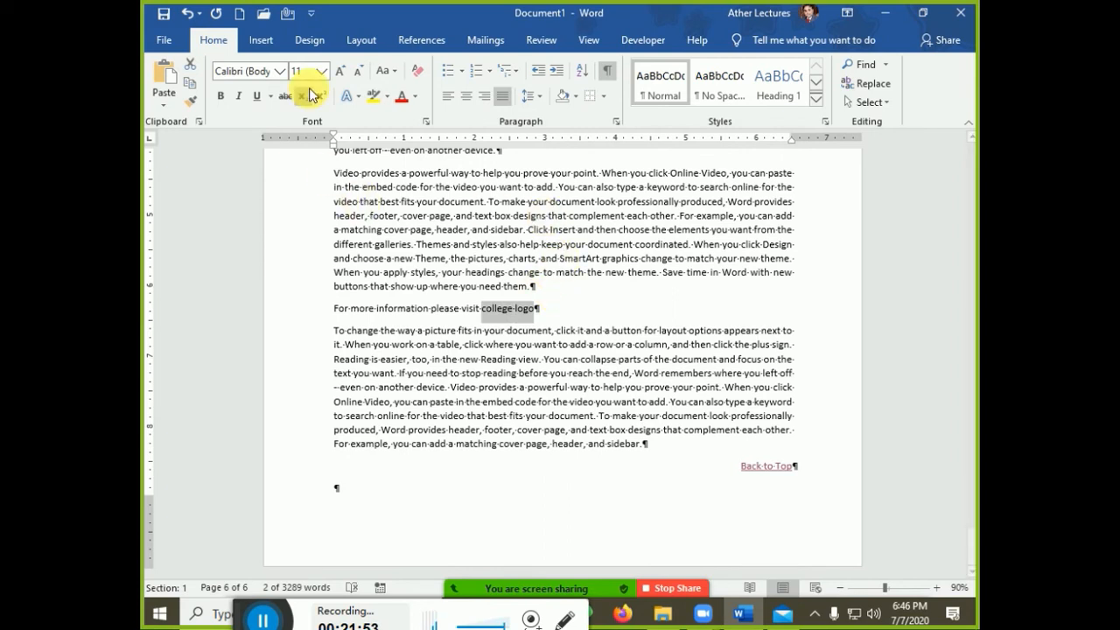
Replace 'college logo' with a Figure cross-reference to the entire Figure 1: College Logo caption
left_click(262, 40)
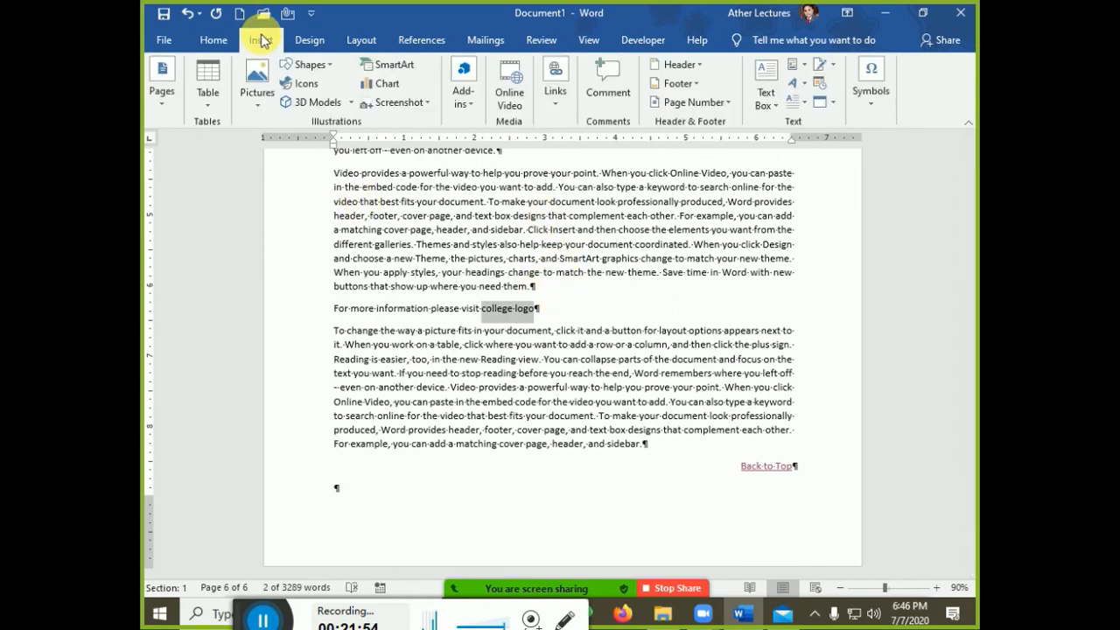
left_click(554, 88)
left_click(648, 158)
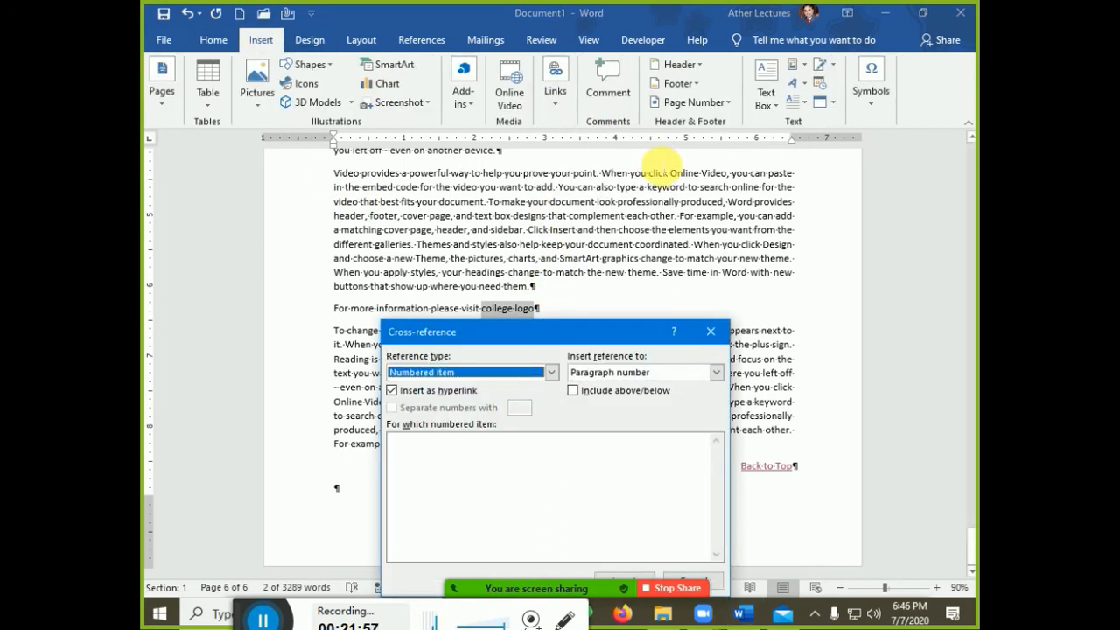
left_click_drag(469, 339, 655, 108)
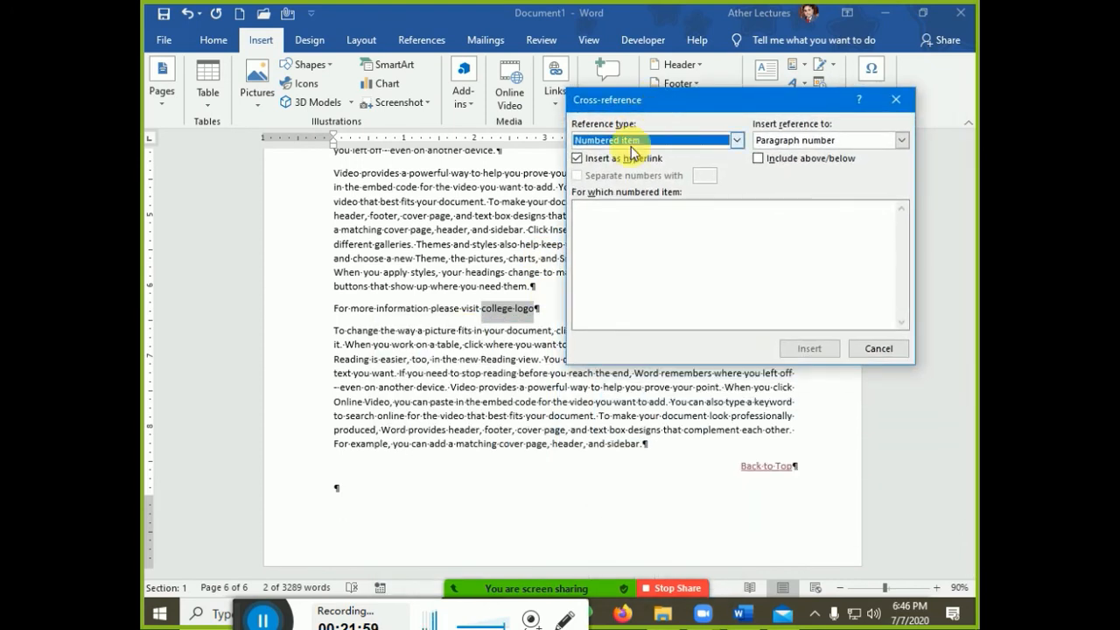
left_click(631, 141)
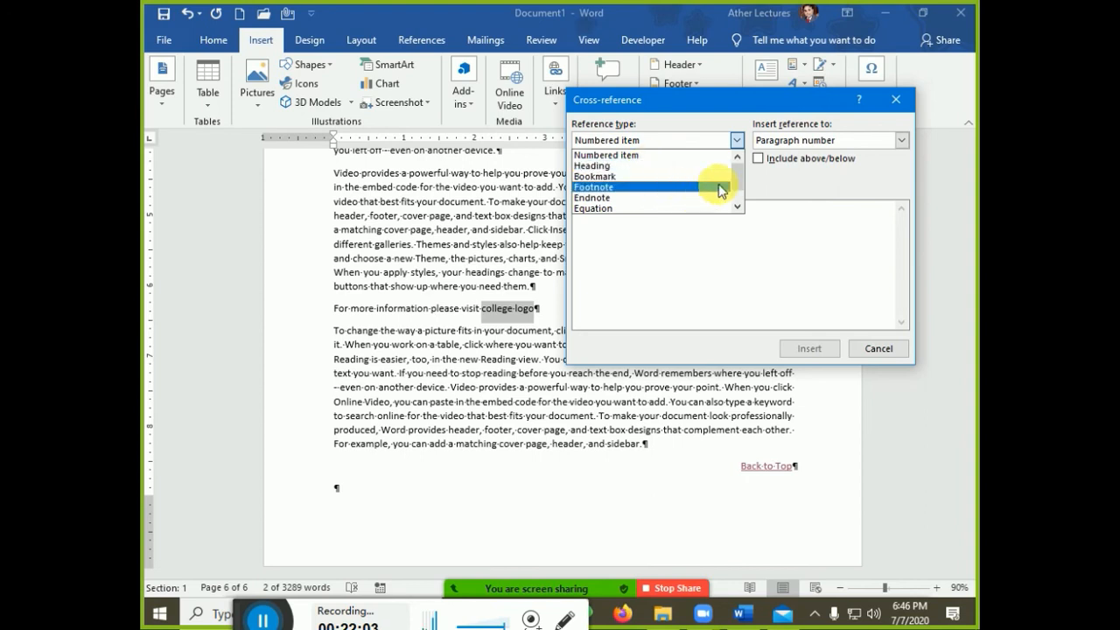
left_click(738, 207)
left_click(738, 207)
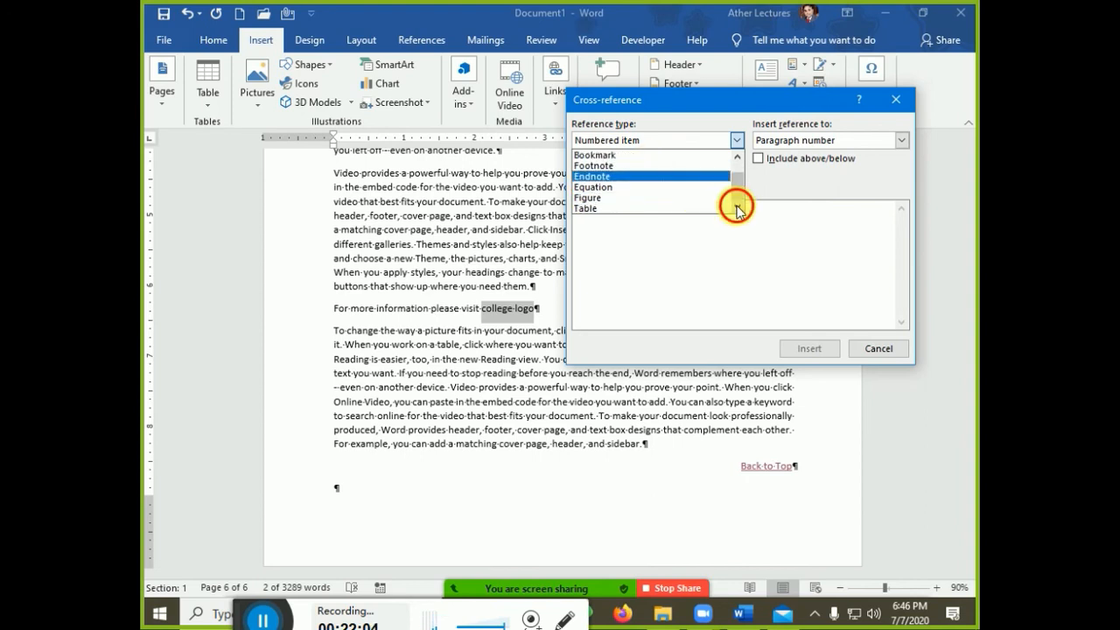
left_click(634, 199)
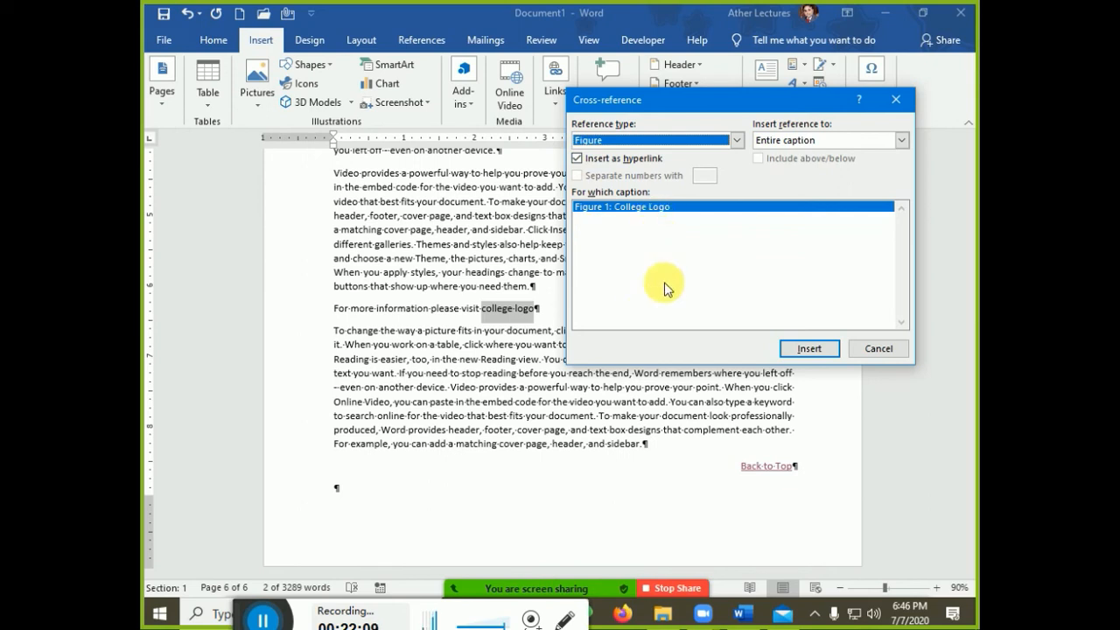
left_click(807, 349)
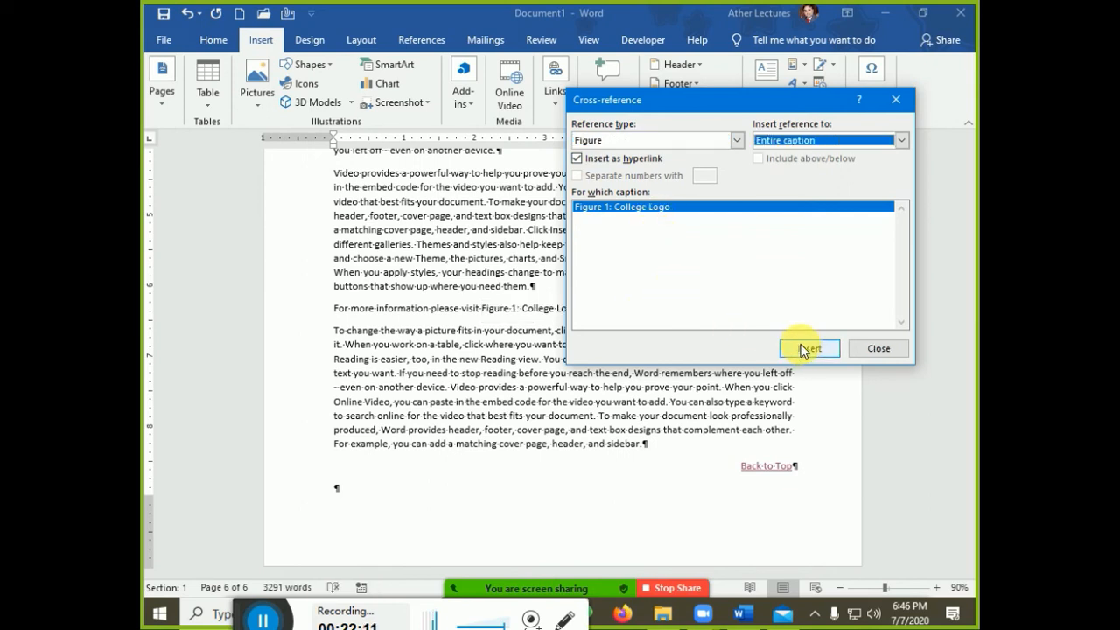
left_click(871, 350)
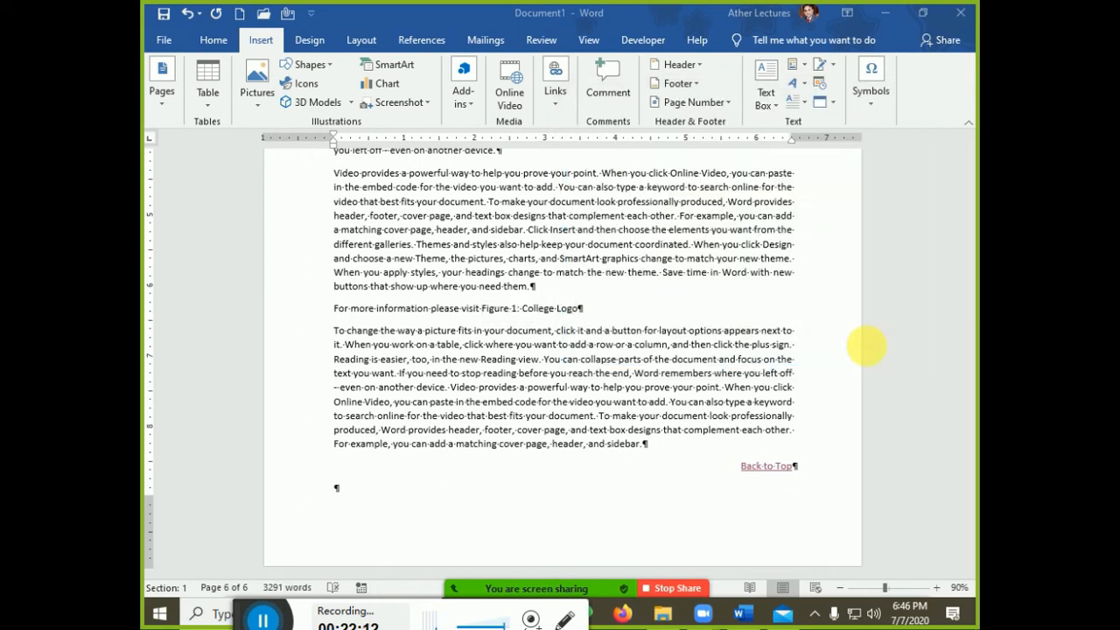
Test the logo cross-reference, then add an empty paragraph after the one ending 'device.'
left_click(535, 313, "ctrl")
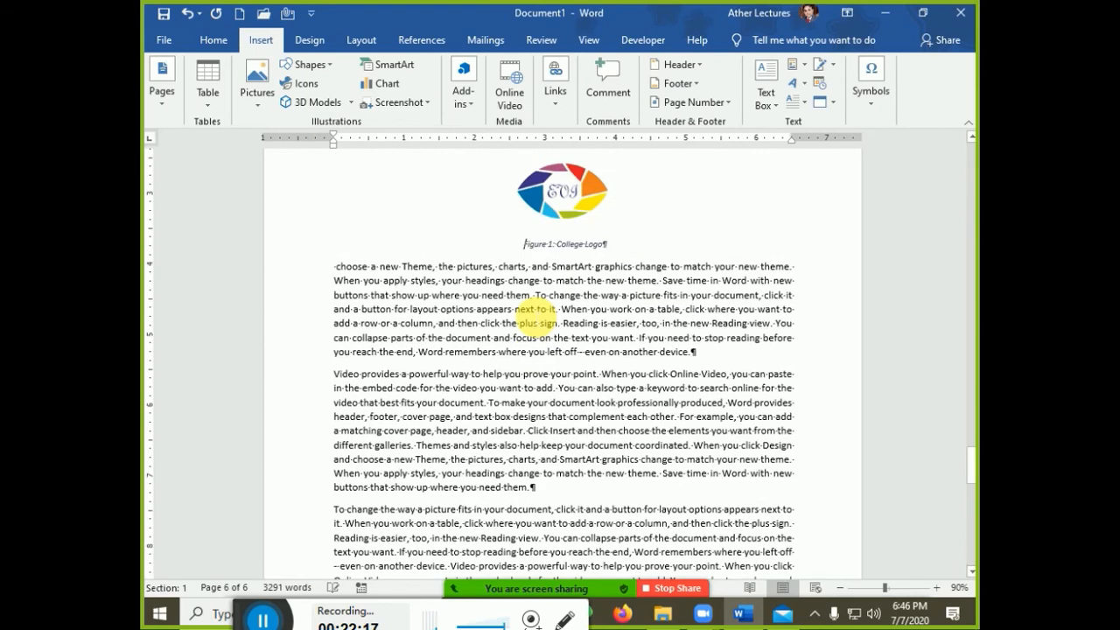
scroll(536, 315, "up", 2)
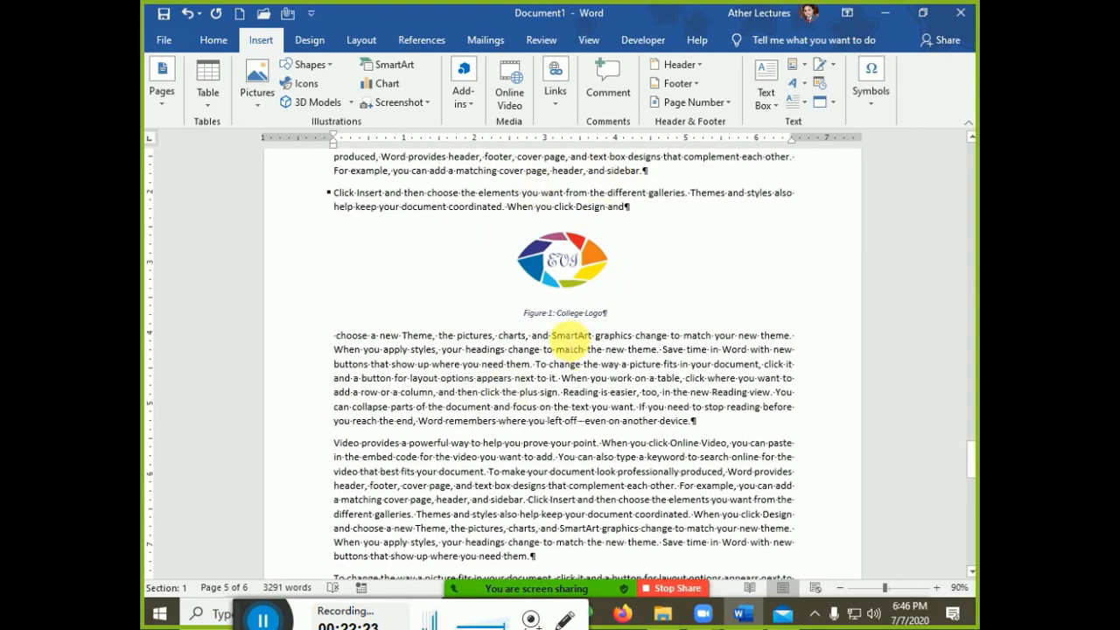
scroll(571, 342, "down", 3)
left_click(693, 296)
key("Return")
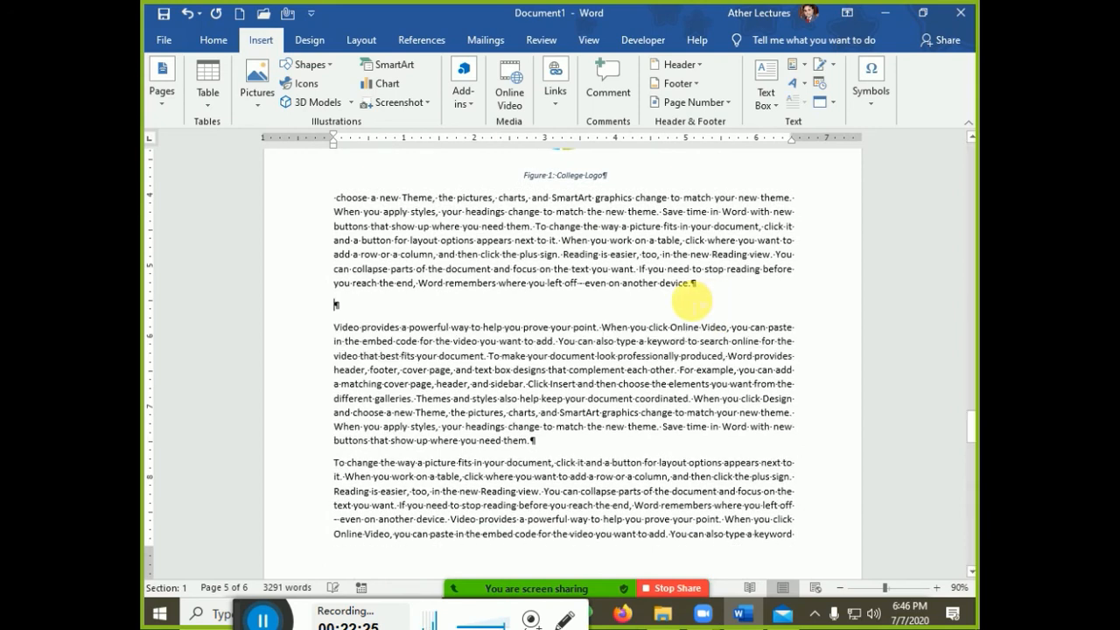
Insert the With Subheads 1 quick table into the new empty paragraph
left_click(214, 109)
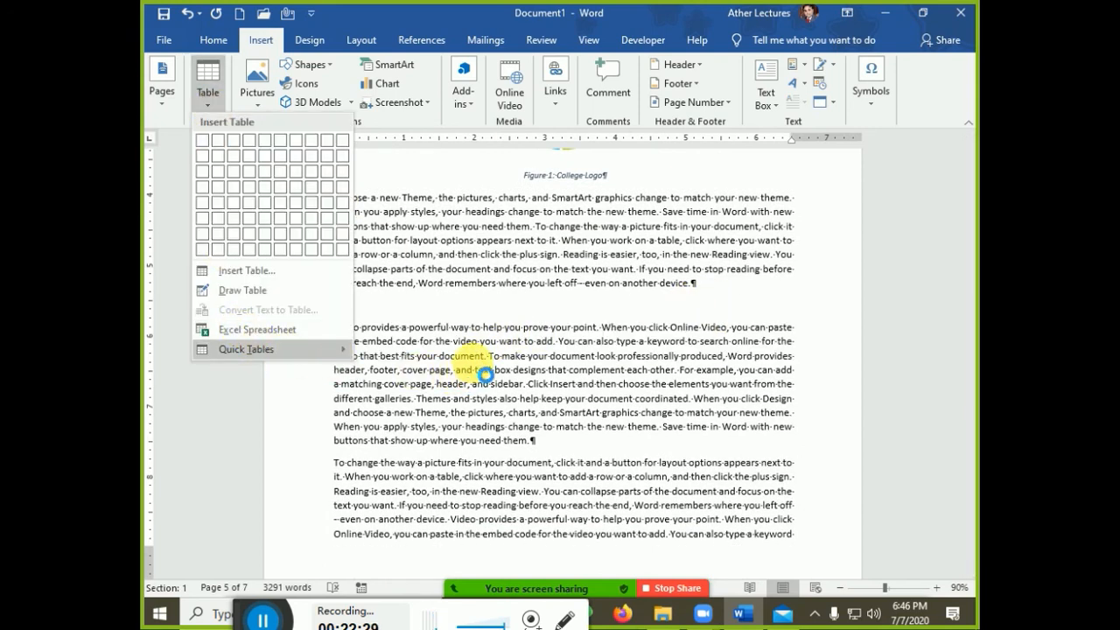
mouse_move(271, 349)
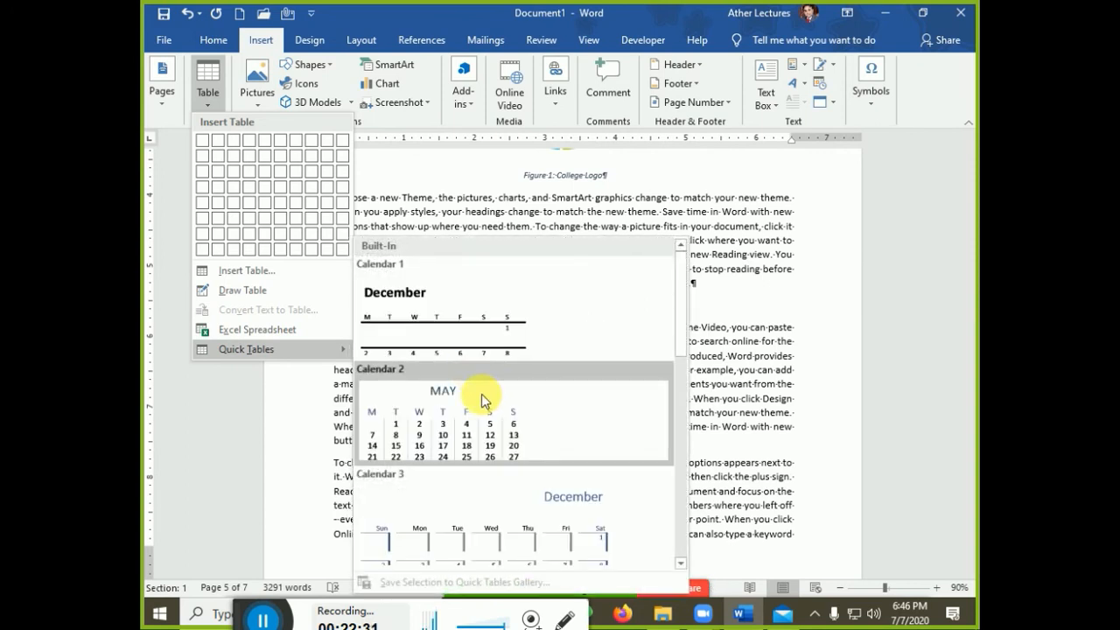
scroll(517, 438, "down", 3)
scroll(529, 442, "down", 3)
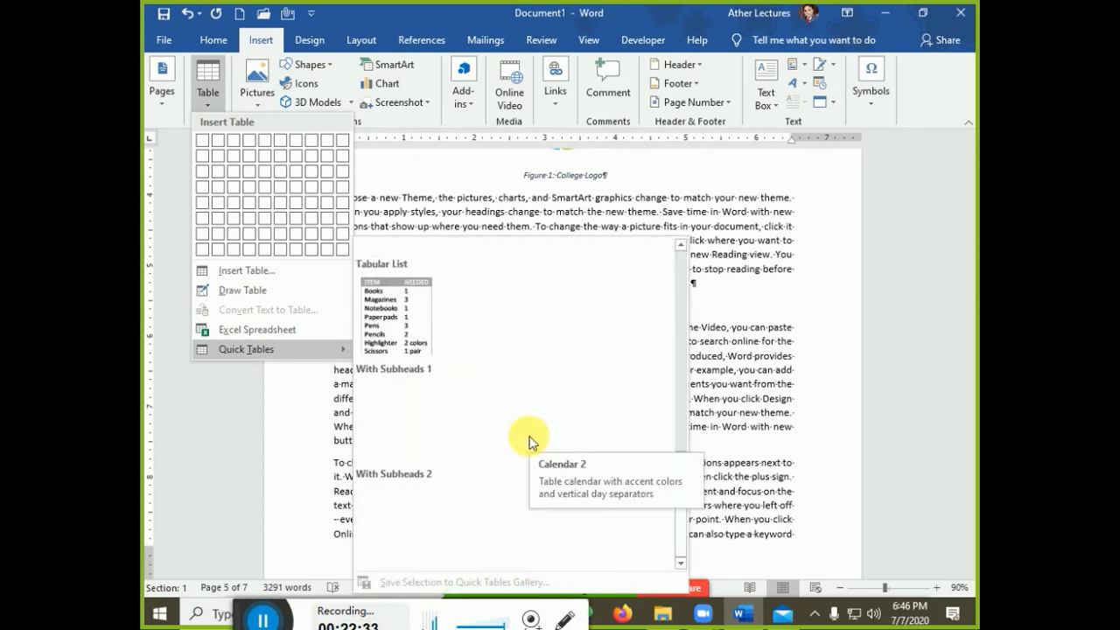
left_click(429, 434)
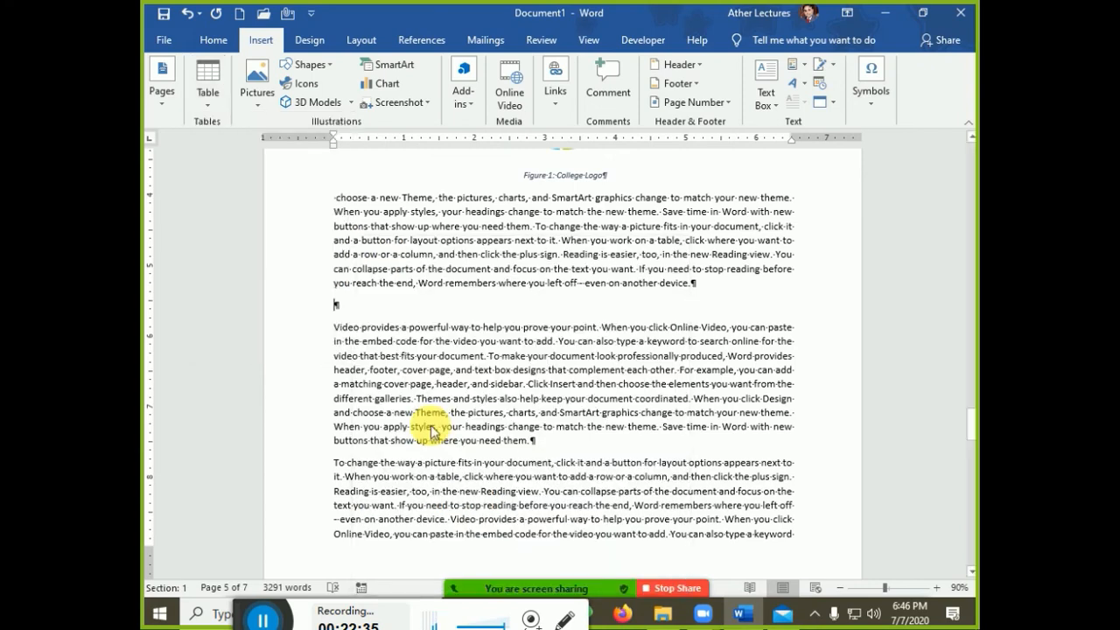
scroll(665, 456, "down", 4)
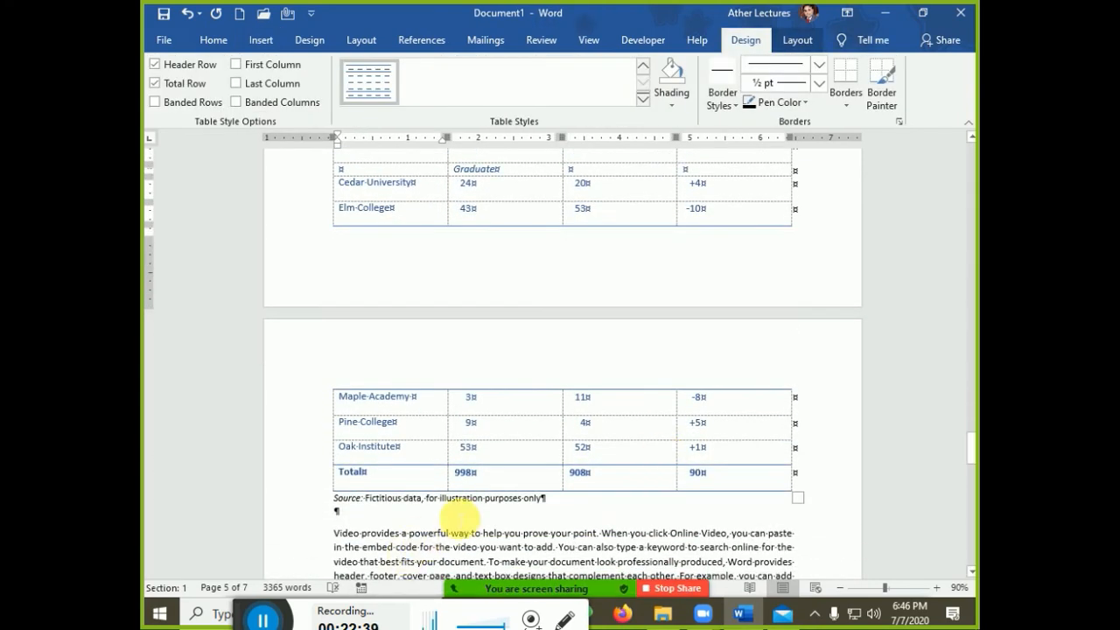
Select the enrollment table, then the whole 'Source: Fictitious data…' line beneath it
left_click(459, 499)
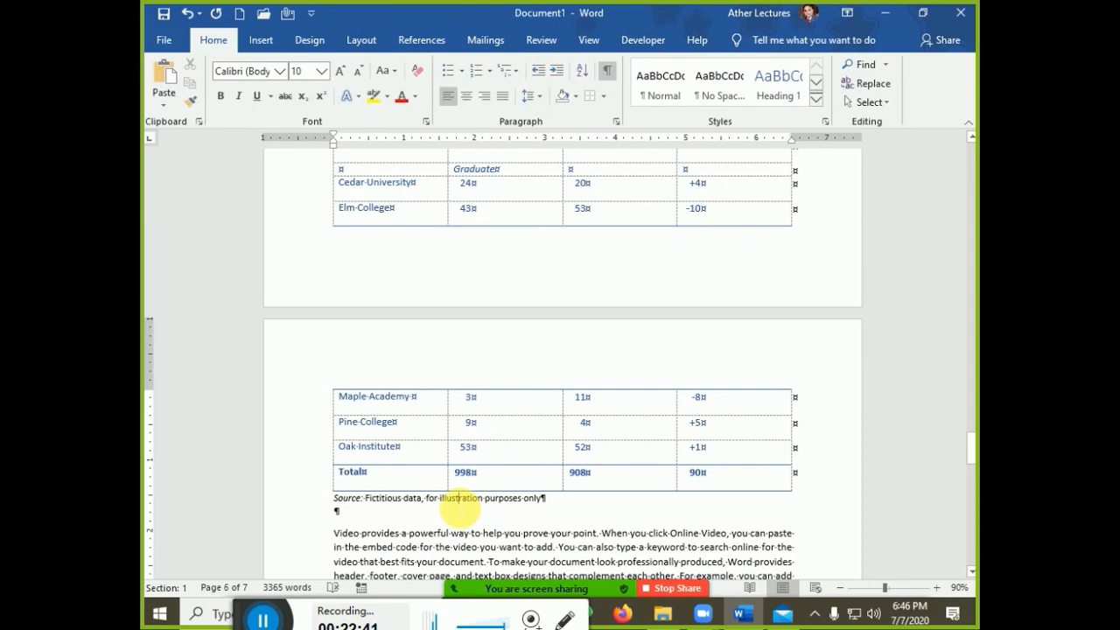
scroll(398, 319, "up", 6)
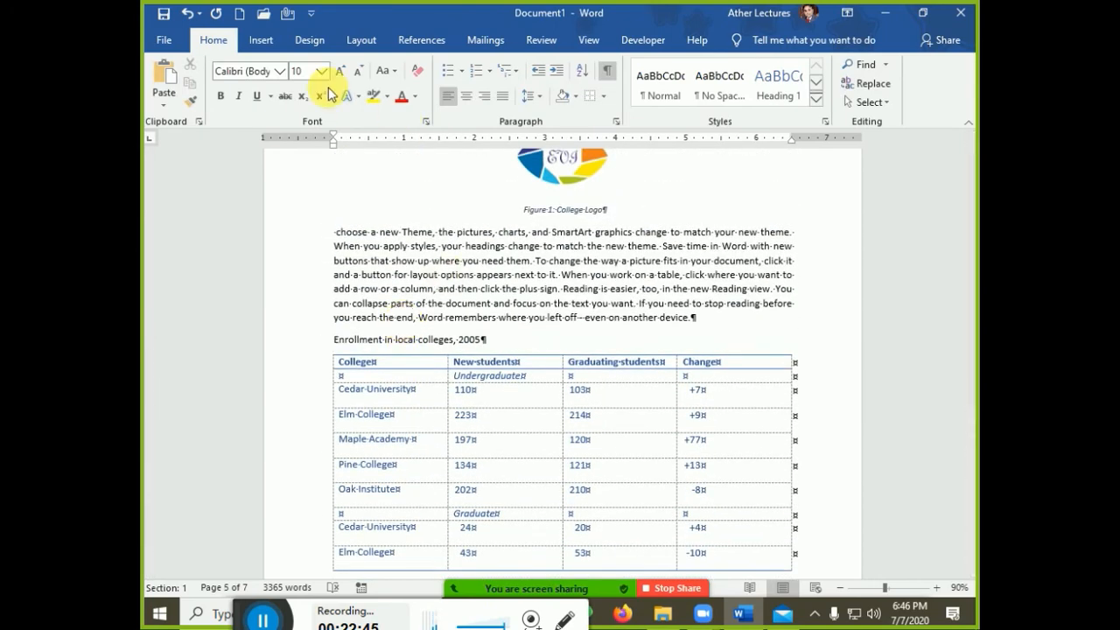
left_click(327, 348)
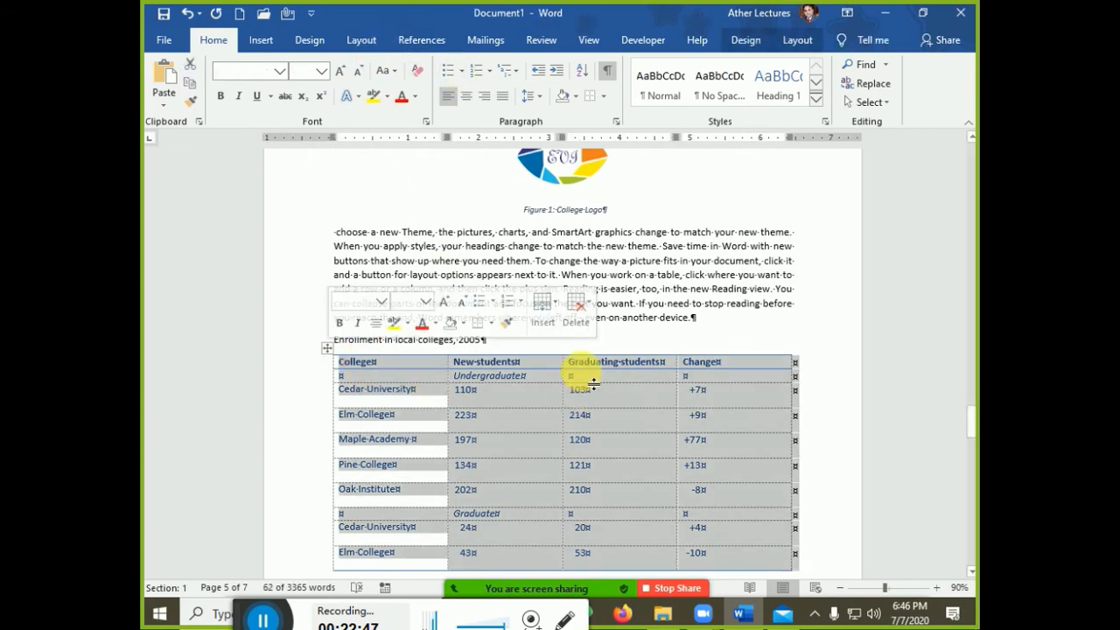
scroll(578, 394, "down", 7)
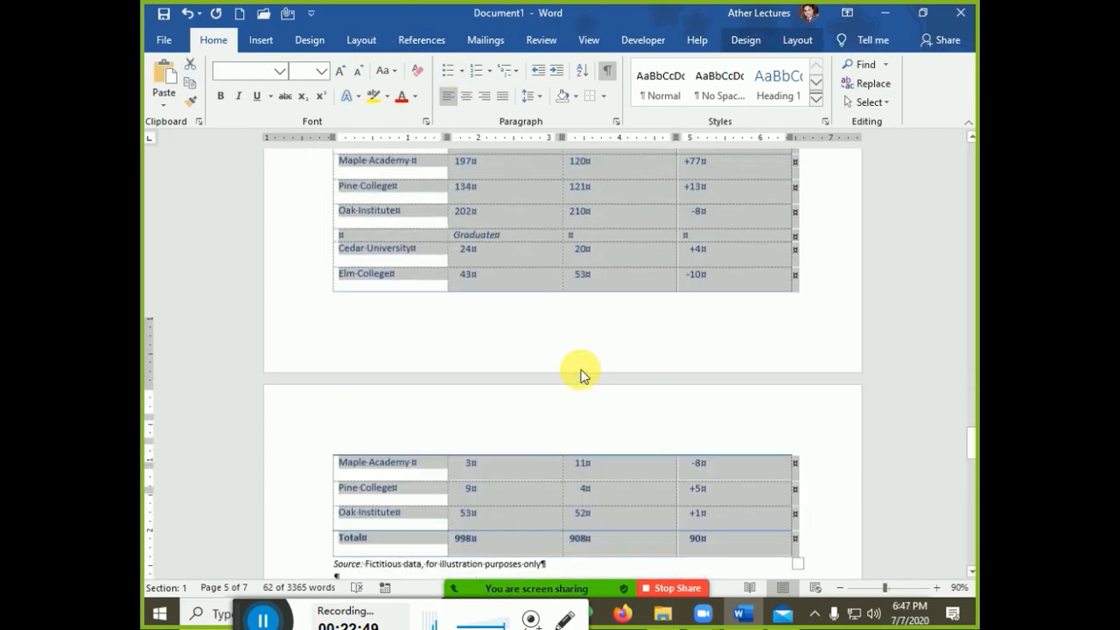
left_click(559, 431)
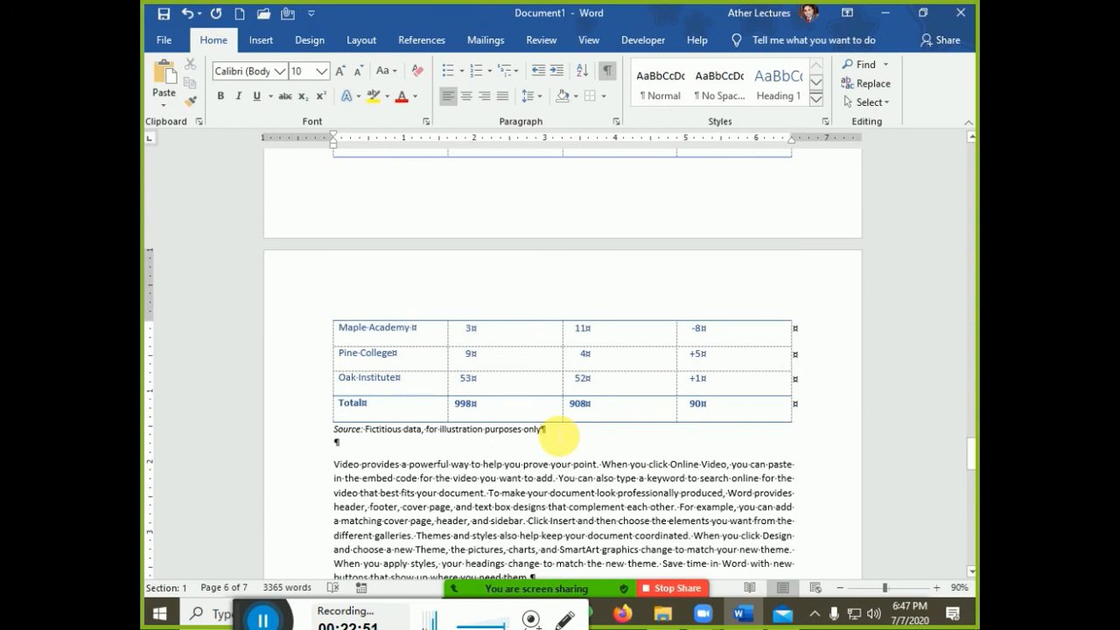
triple_click(341, 433)
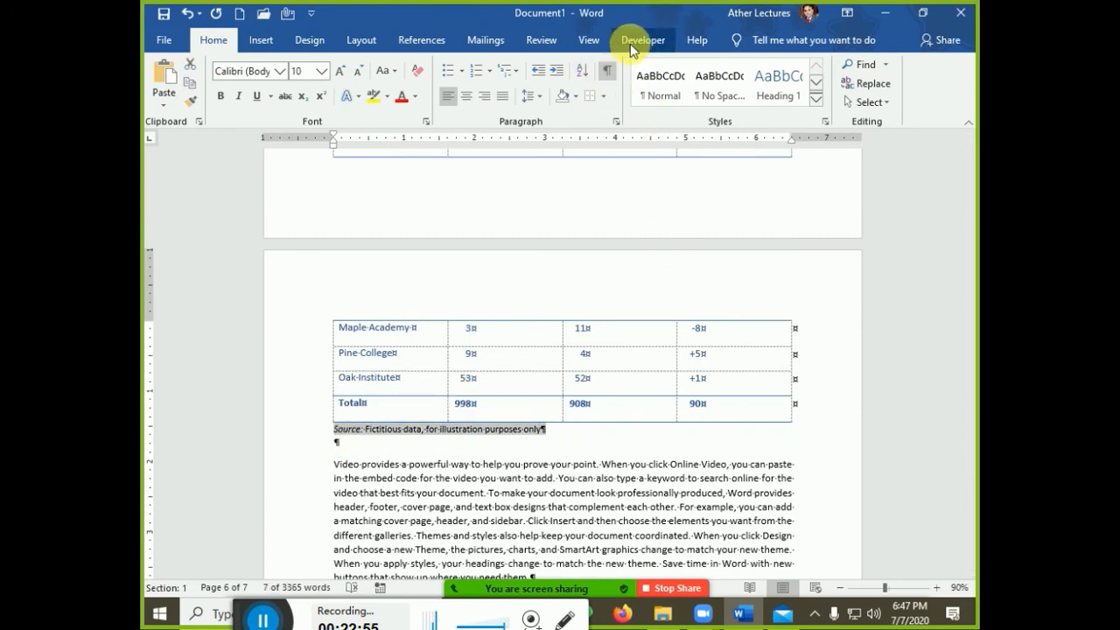
Start a caption for the enrollment table using the Table label
left_click(437, 40)
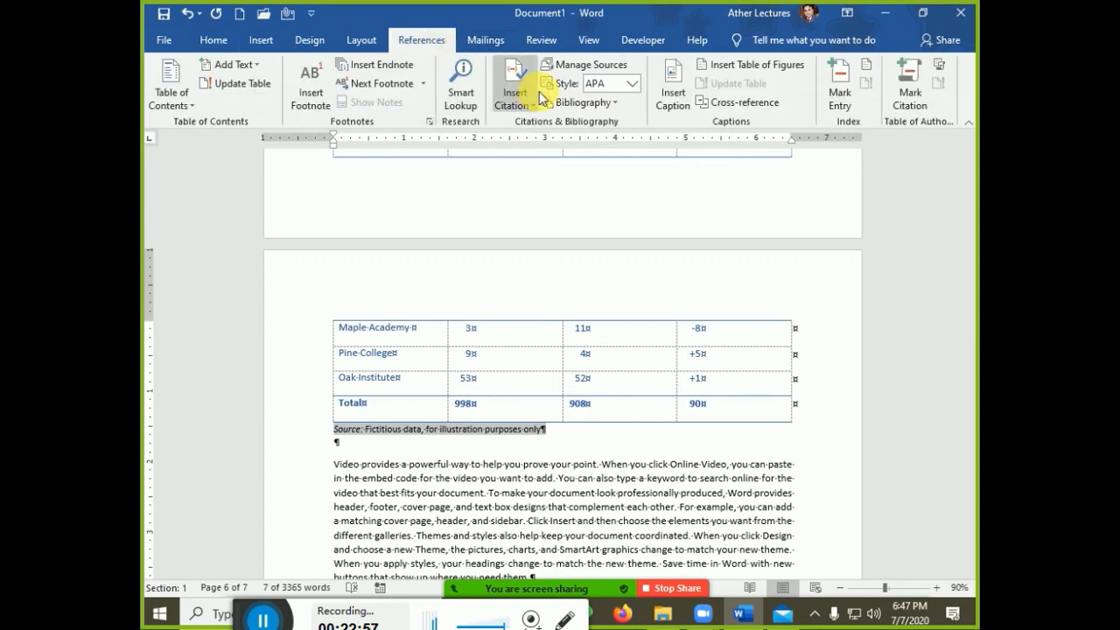
left_click(672, 98)
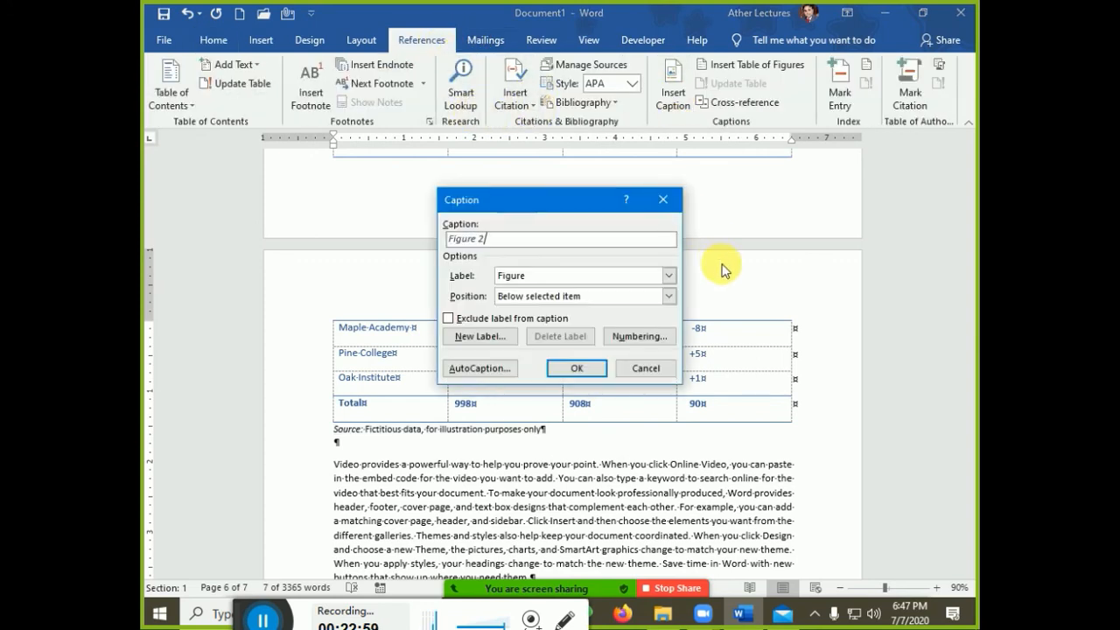
left_click(529, 277)
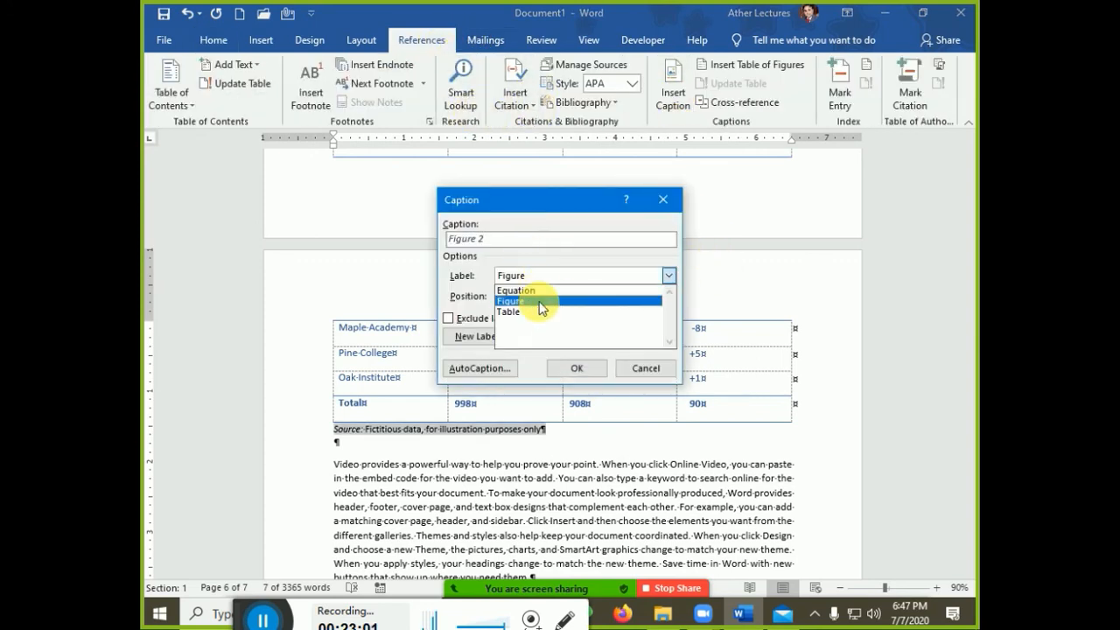
left_click(540, 313)
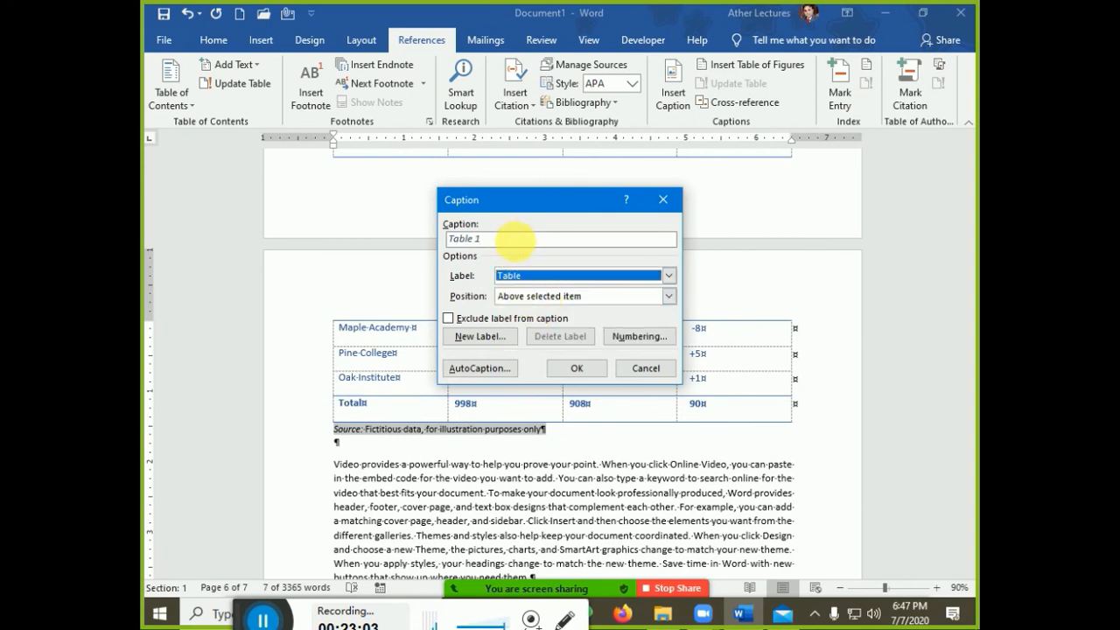
left_click(513, 237)
Create the label 'Table: Fictitious data' and insert caption 'Table: Fictitious data 1' below the source line
left_click(469, 340)
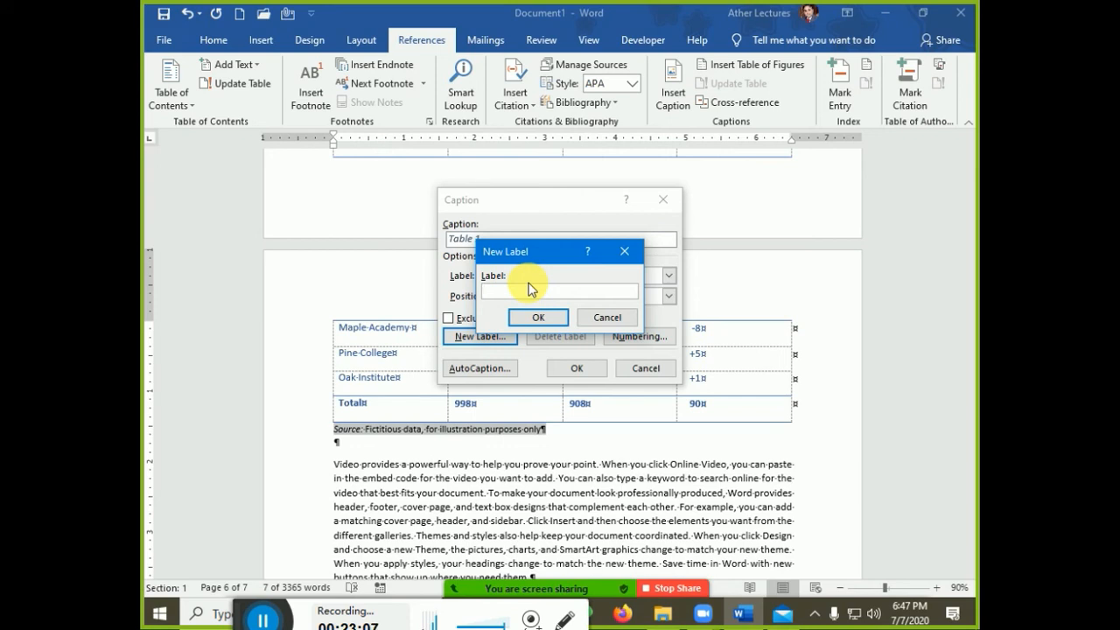
type("Fictious data")
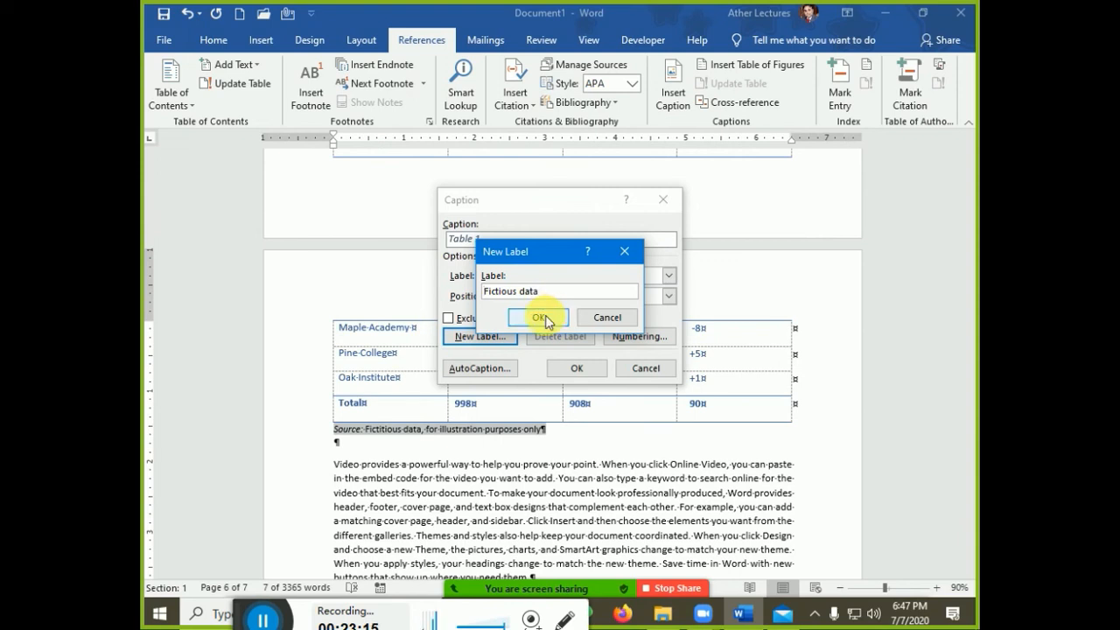
key("Home")
type("Table")
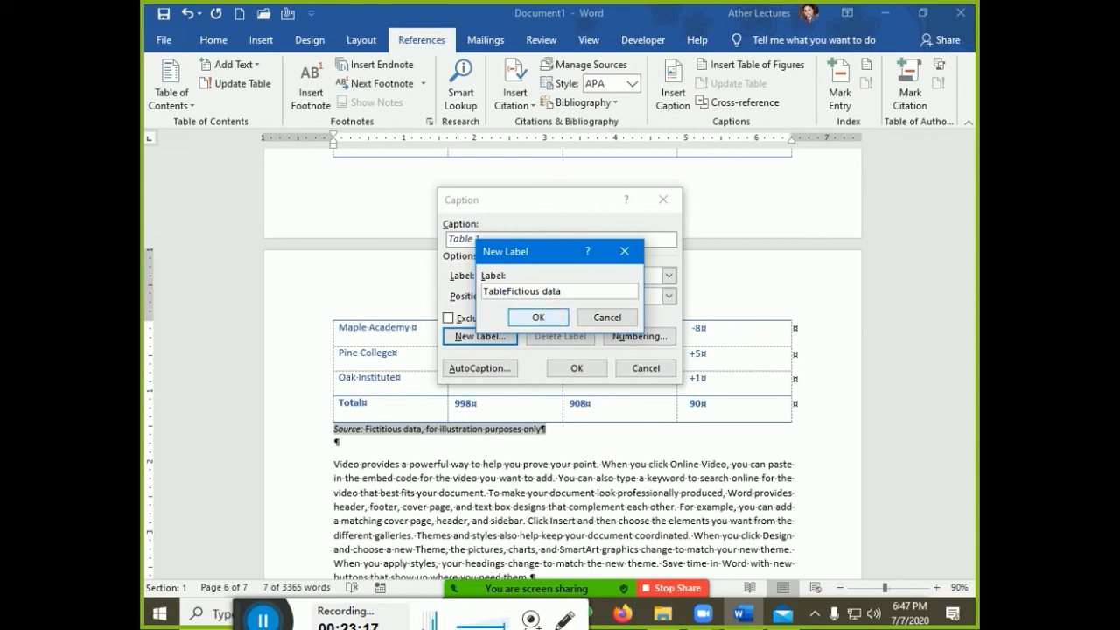
type(":")
left_click(537, 320)
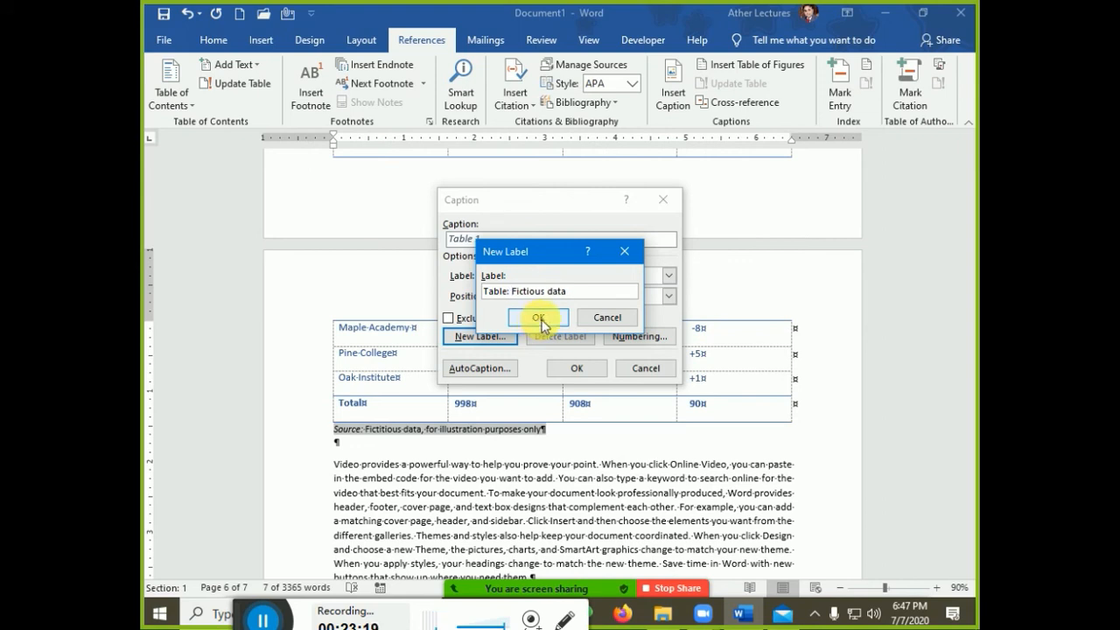
left_click(537, 315)
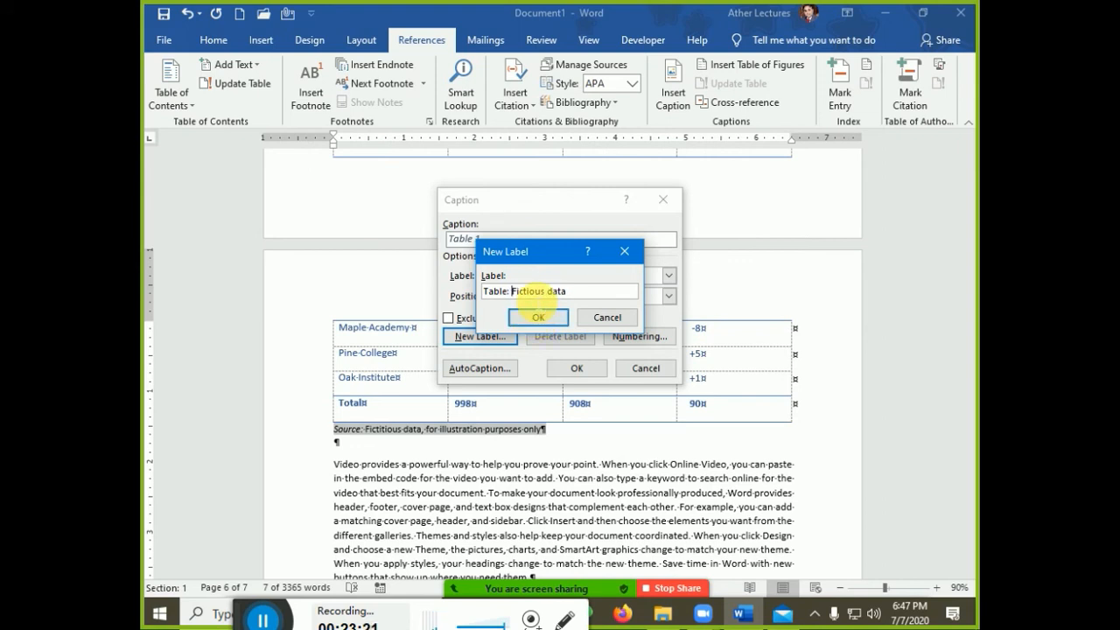
left_click(523, 292)
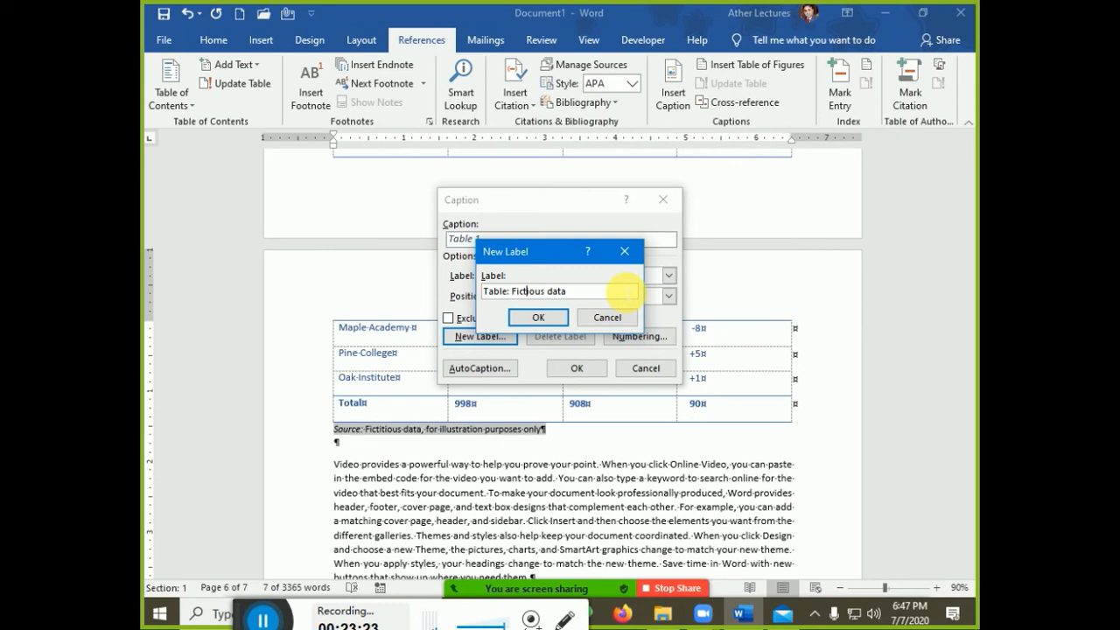
type("it")
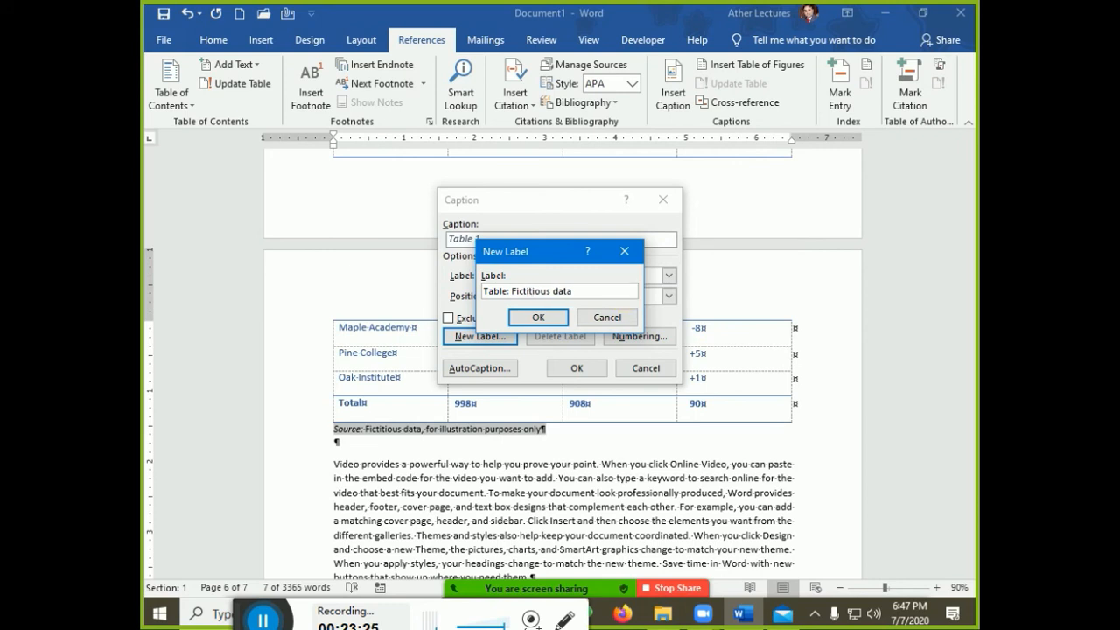
left_click(540, 316)
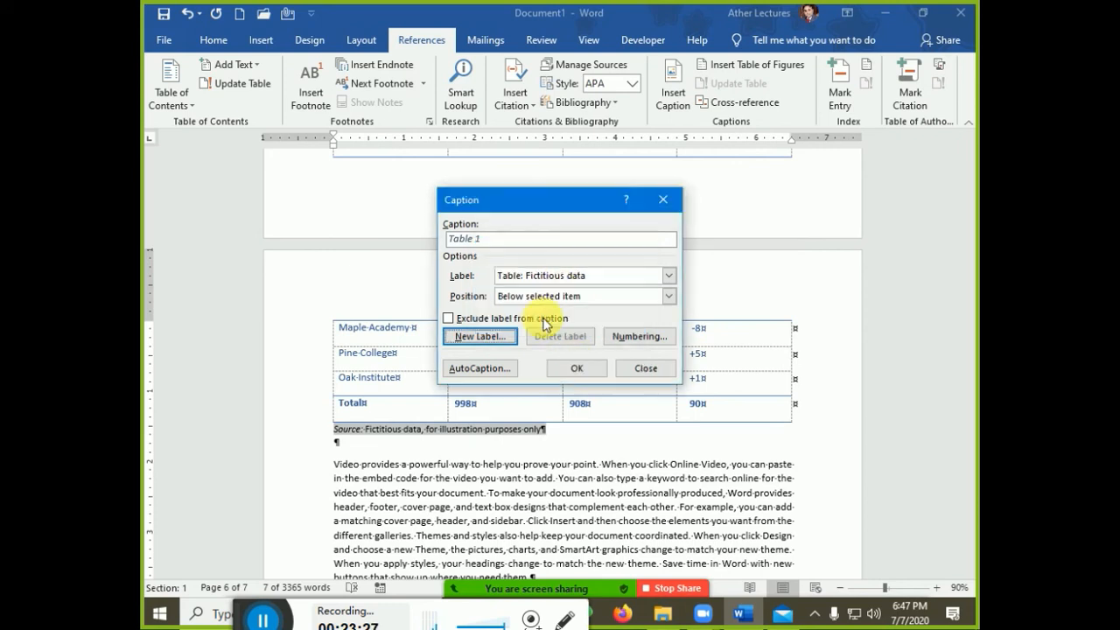
left_click(576, 368)
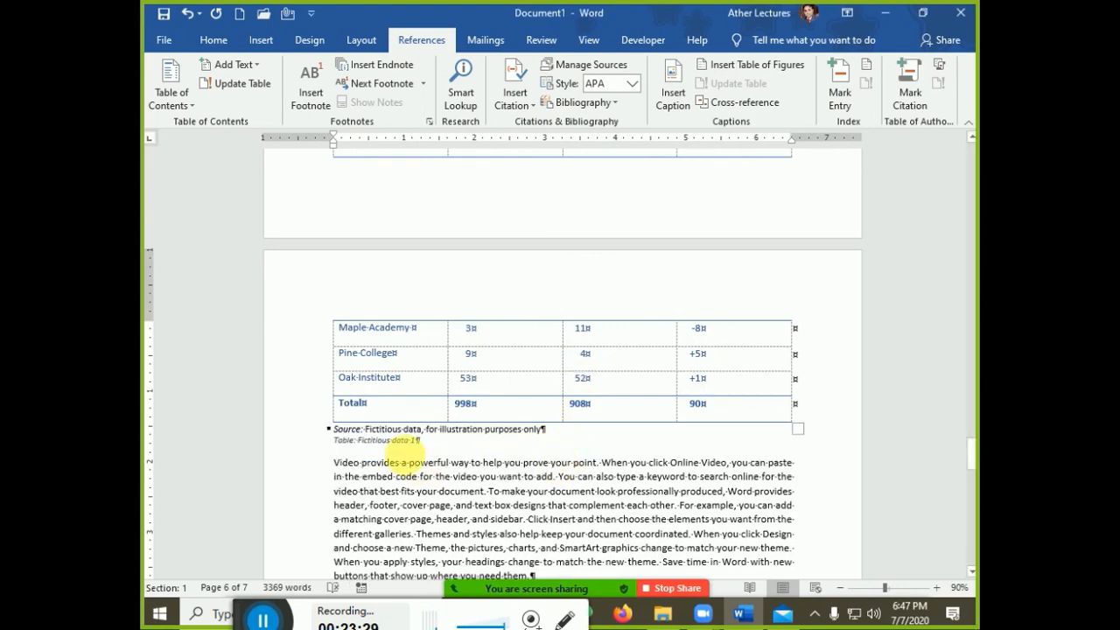
Type the final paragraph 'Our data analysis proves our results. For more information please see', correcting 'anyalisis' and 'that'
scroll(372, 459, "down", 15)
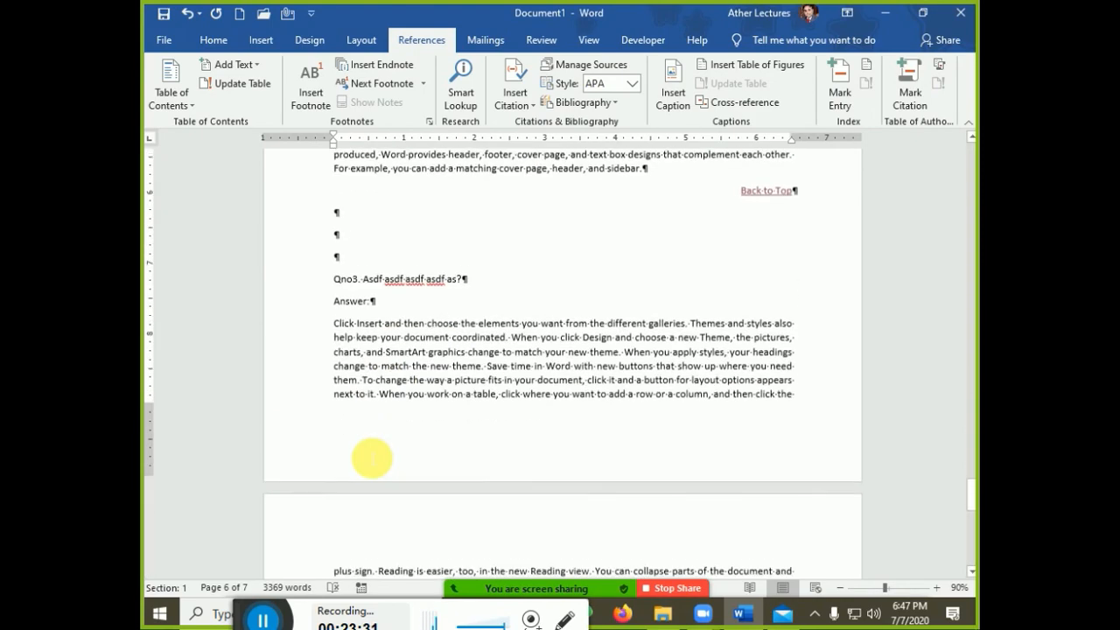
scroll(584, 411, "down", 4)
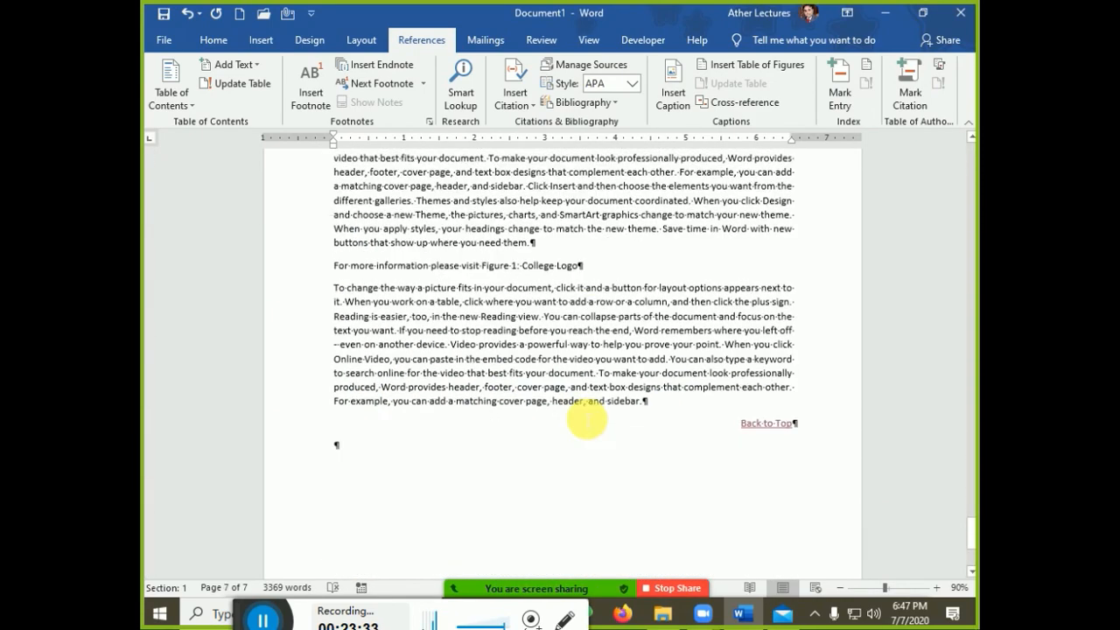
key("Return")
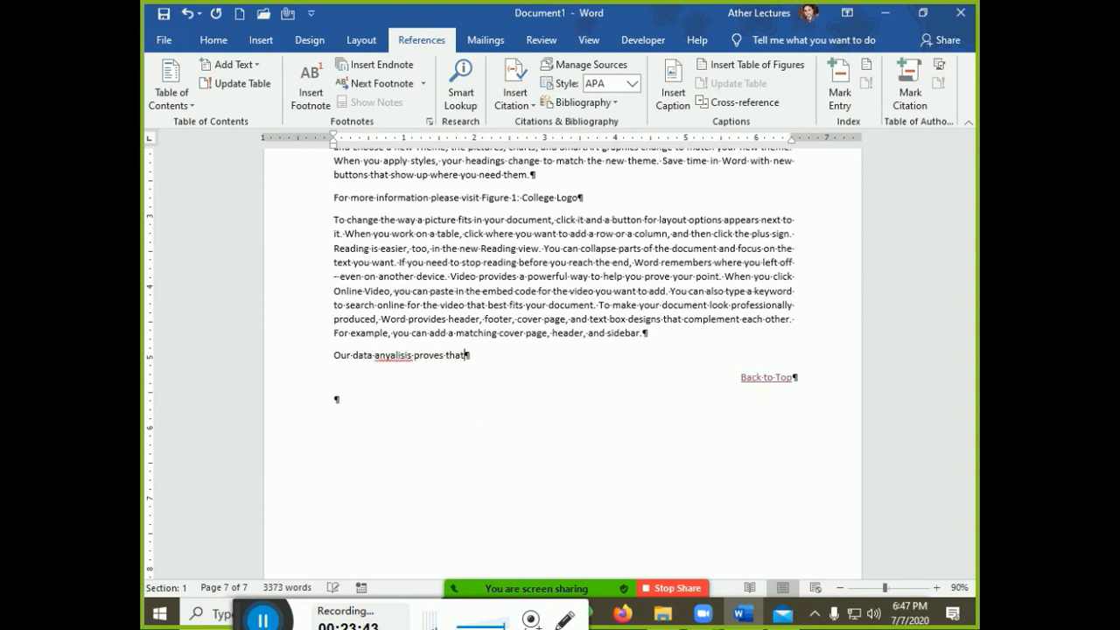
key("ctrl+Left")
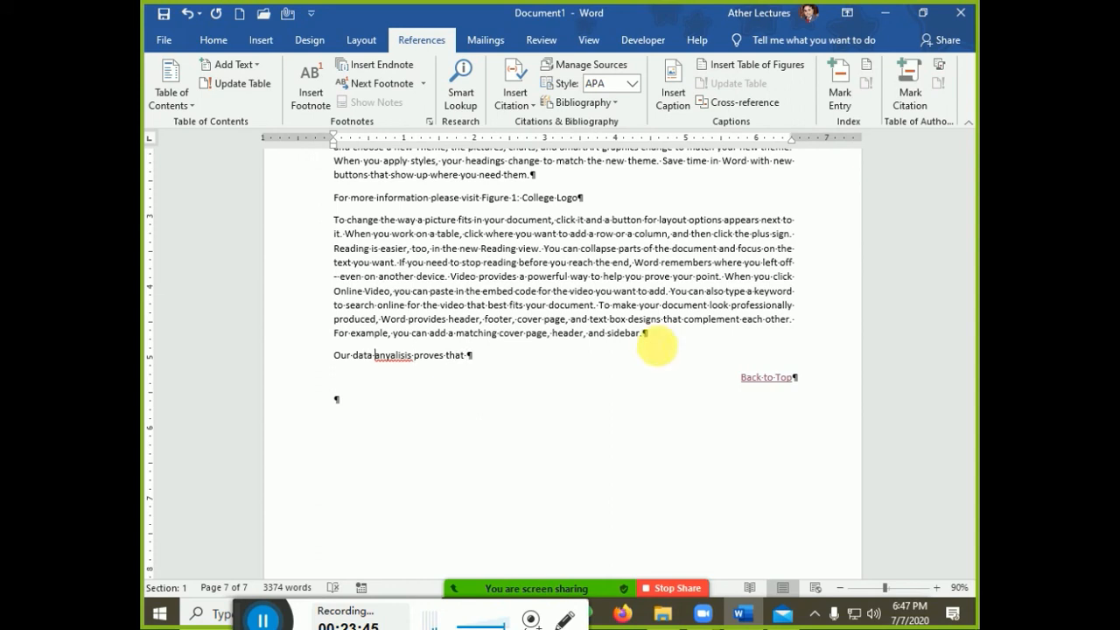
key("alt+F7")
key("Return")
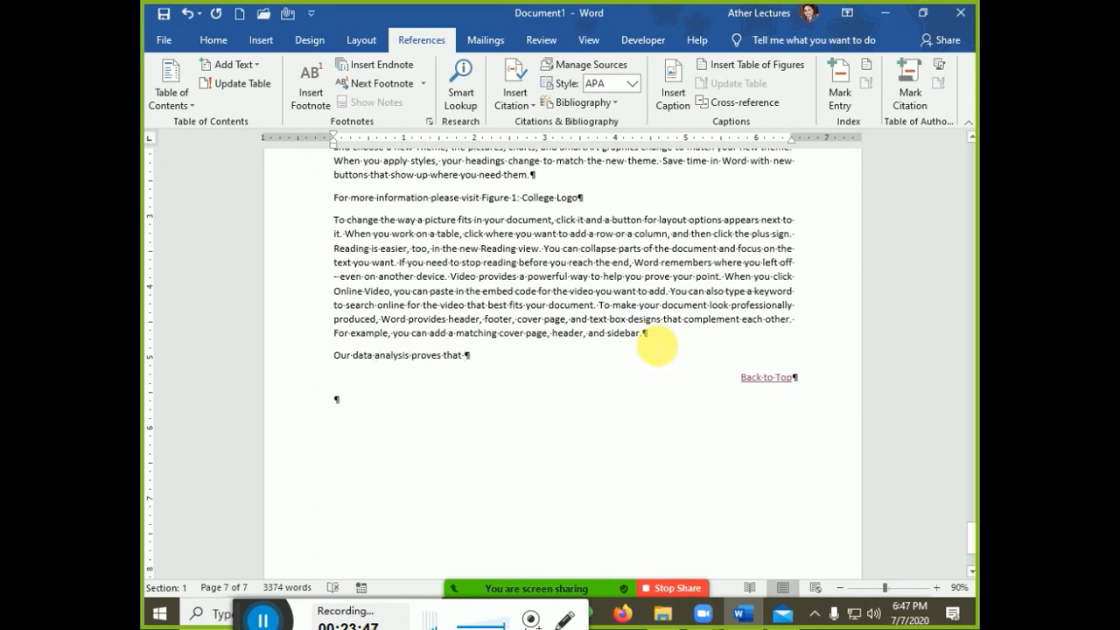
key("ctrl+shift+Right")
key("BackSpace")
type("our")
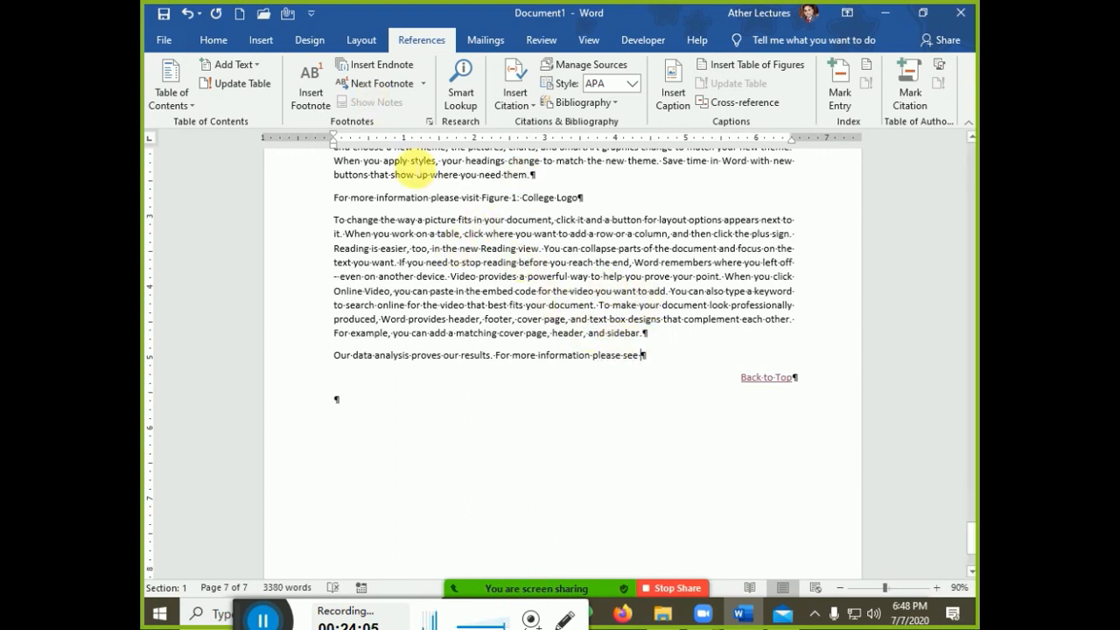
left_click(266, 46)
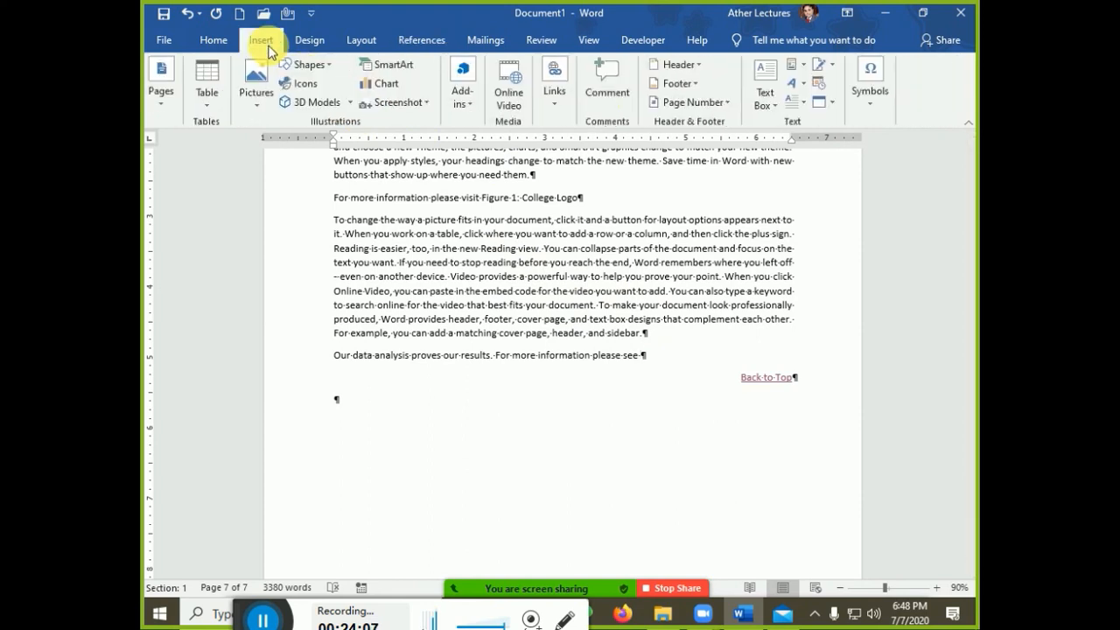
left_click(554, 92)
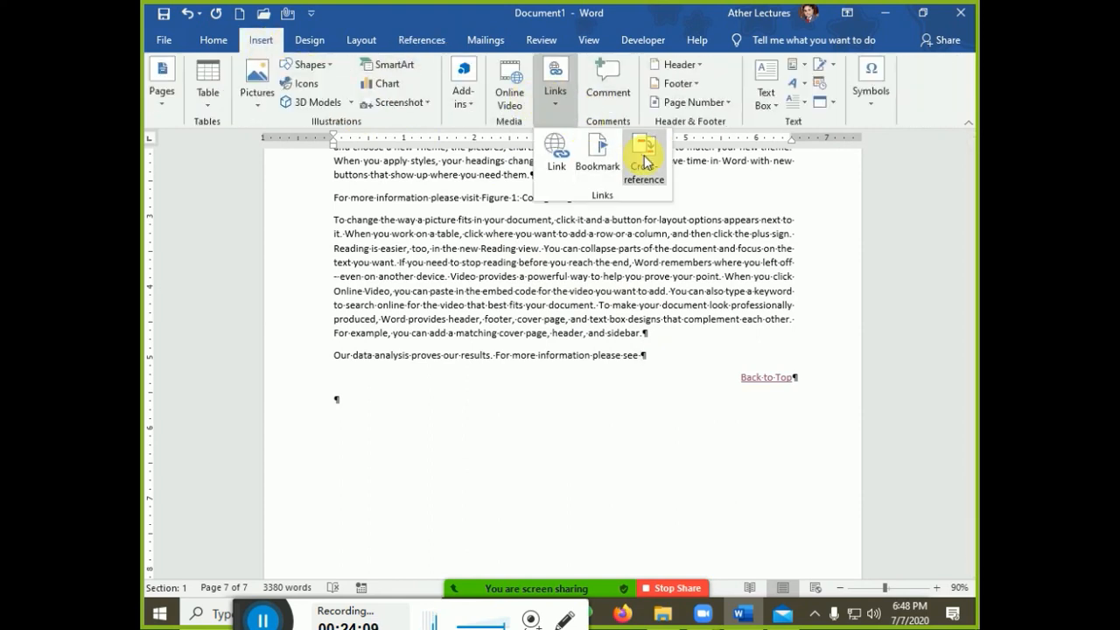
left_click(413, 44)
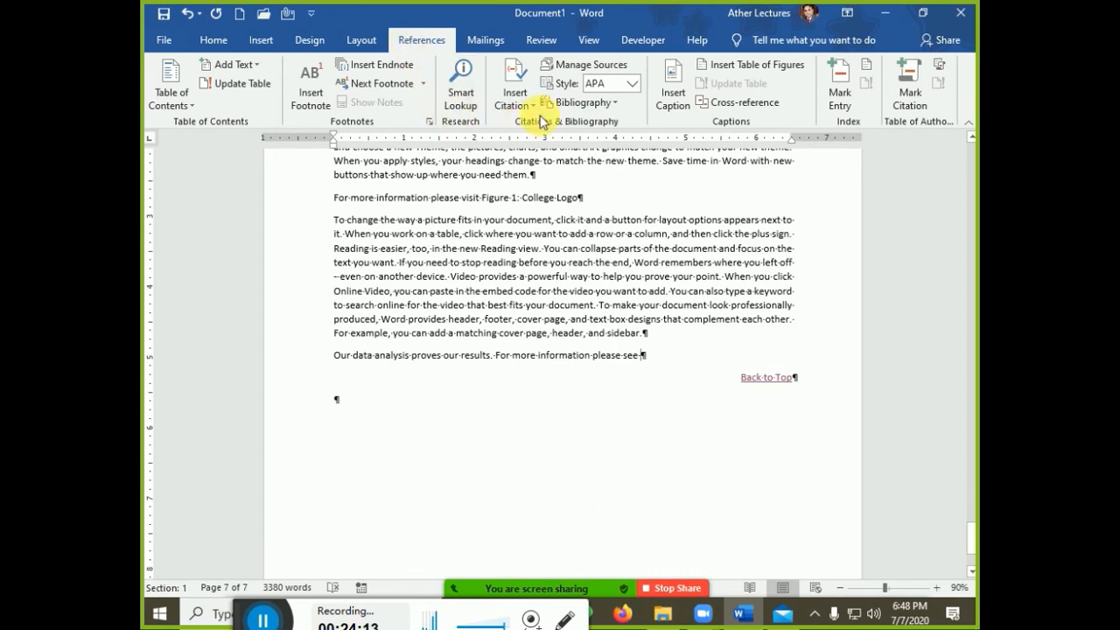
left_click(523, 96)
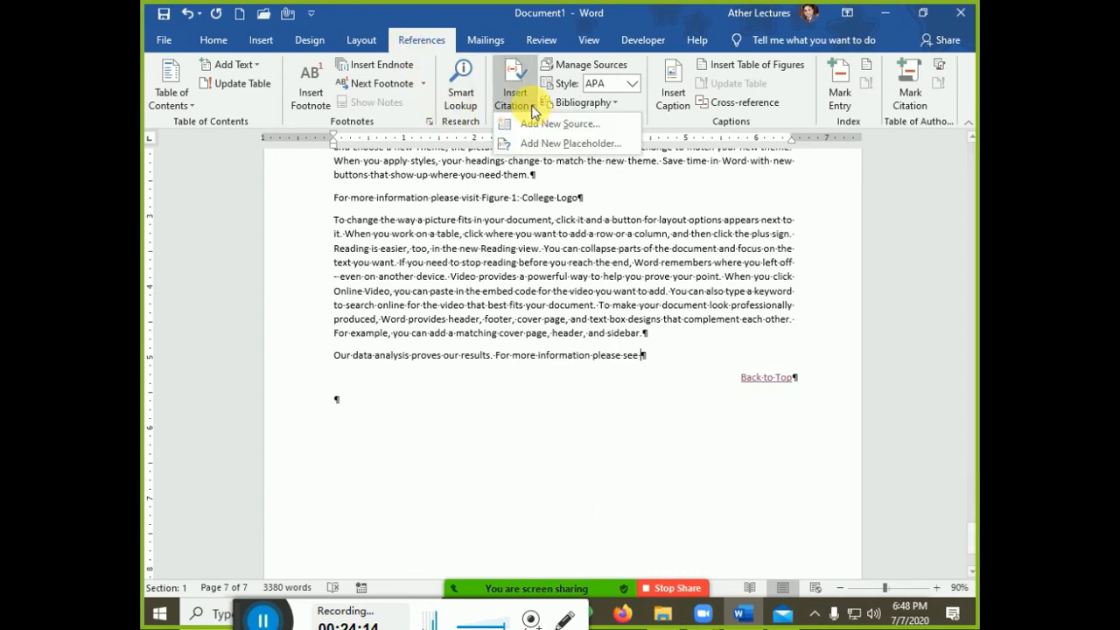
left_click(729, 102)
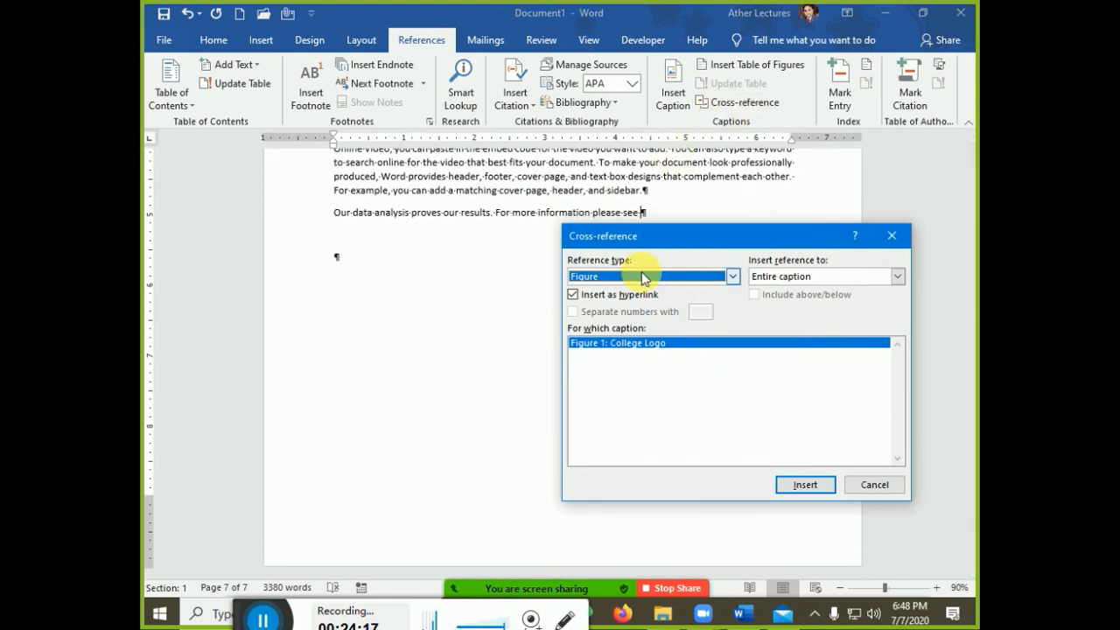
left_click(643, 276)
left_click(623, 335)
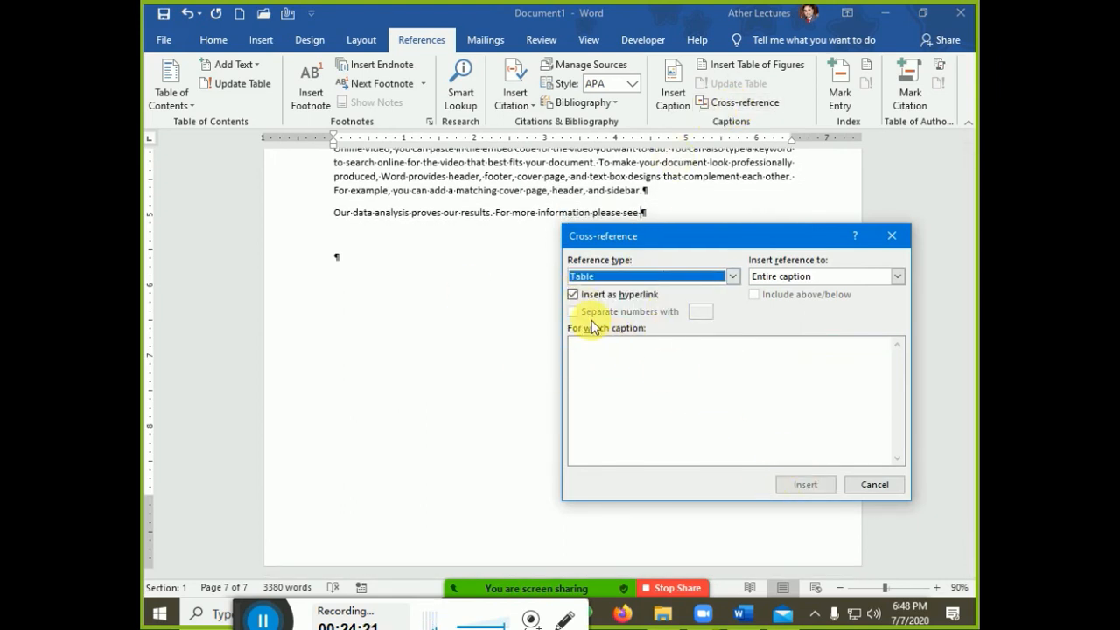
left_click(596, 276)
left_click(600, 338)
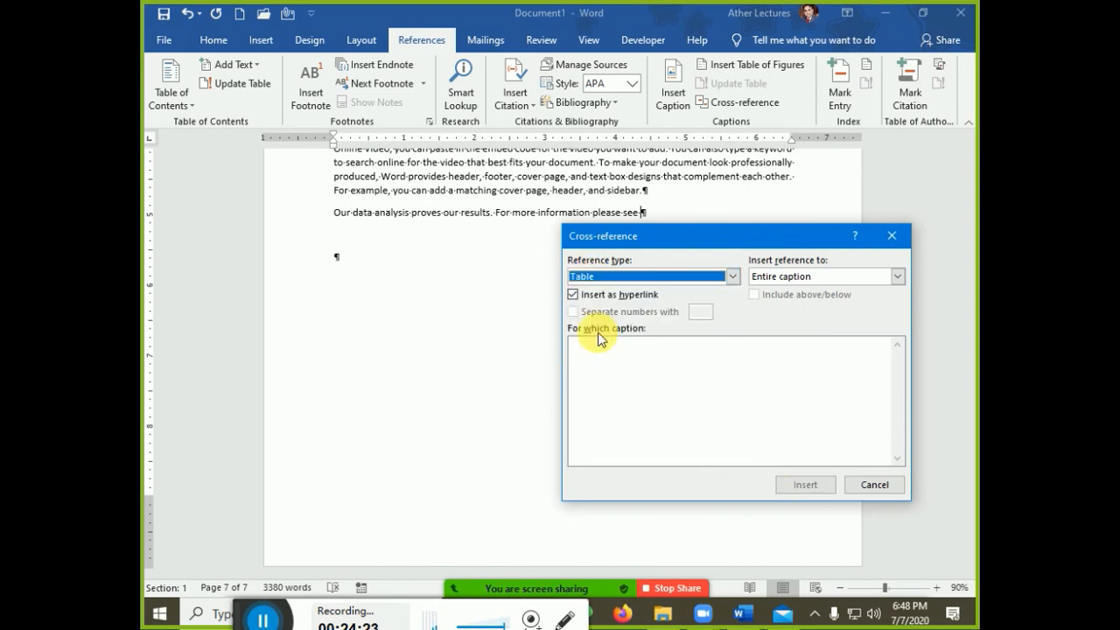
left_click(663, 280)
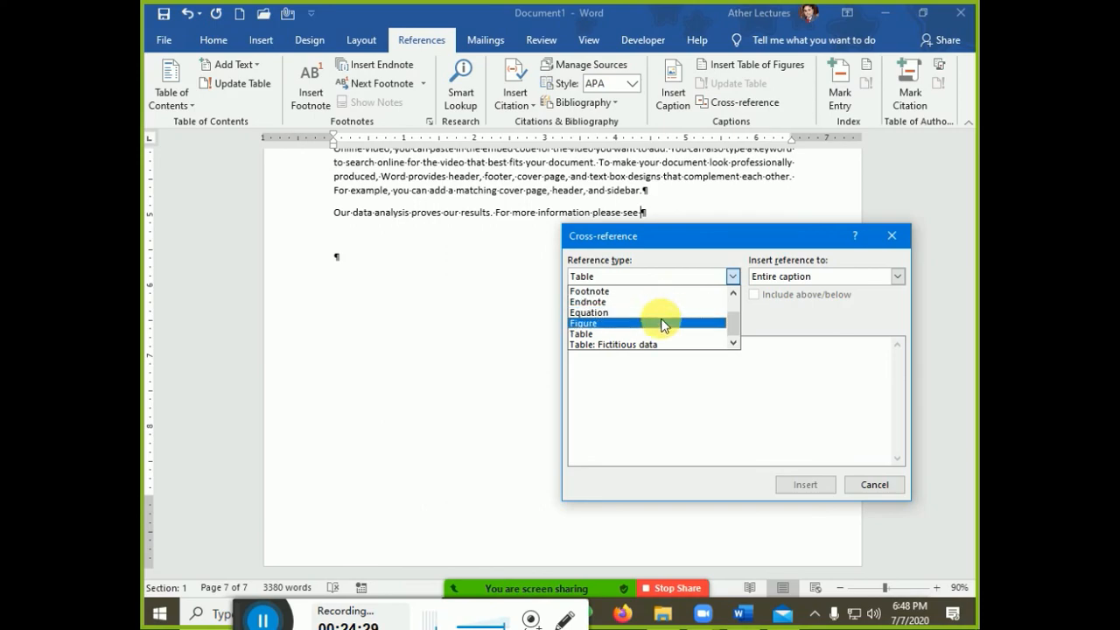
left_click(662, 324)
key("Escape")
scroll(450, 323, "up", 10)
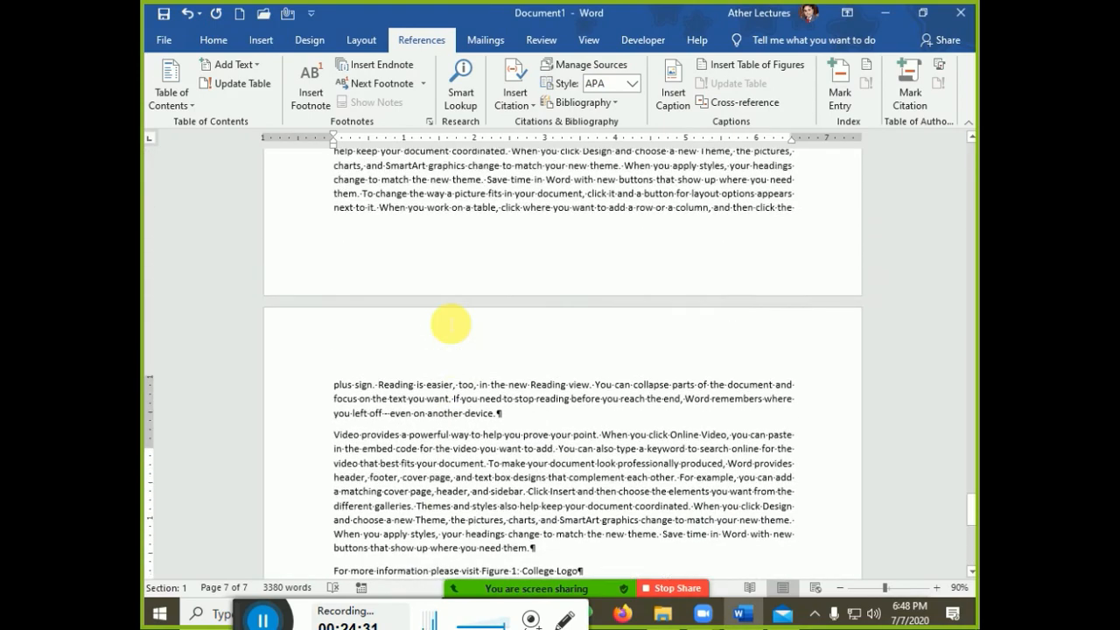
scroll(450, 325, "up", 15)
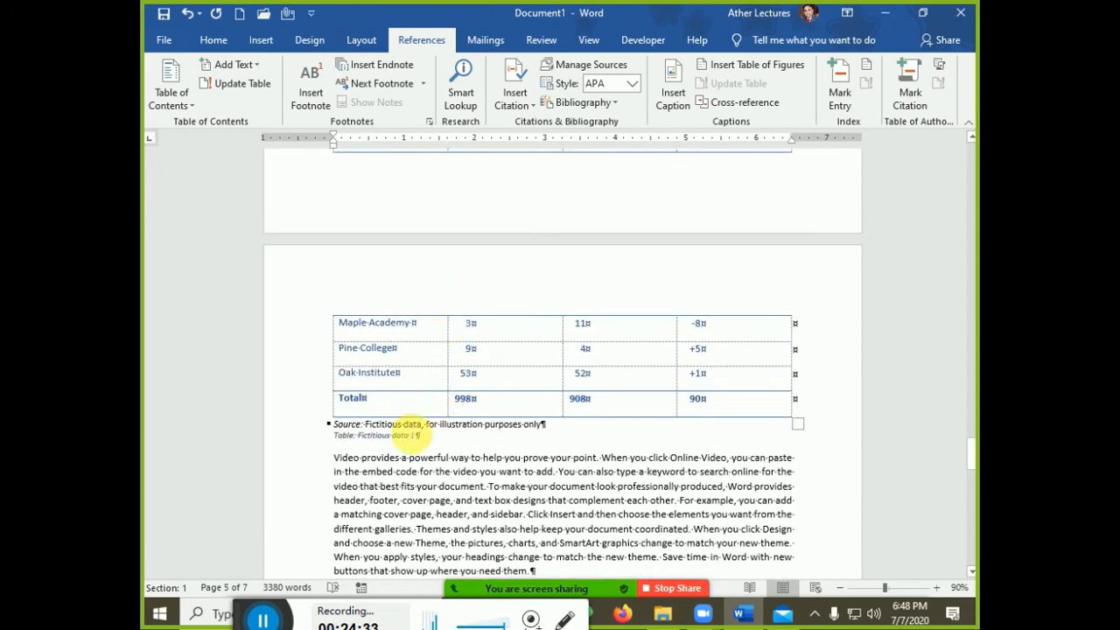
left_click(396, 434)
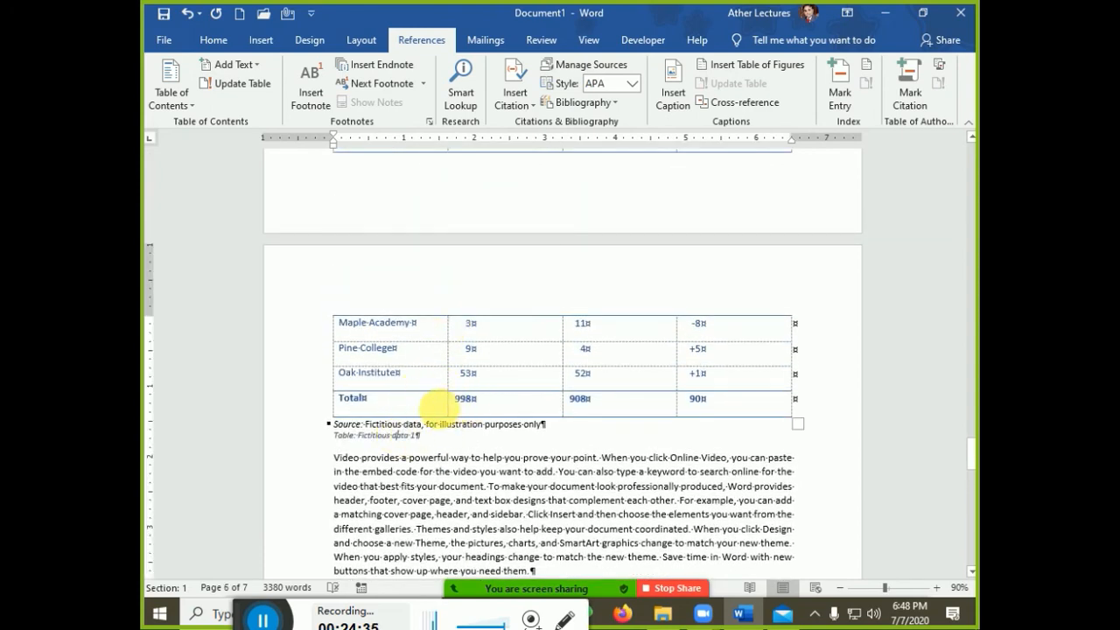
left_click(405, 324)
scroll(442, 395, "up", 3)
scroll(499, 468, "down", 3)
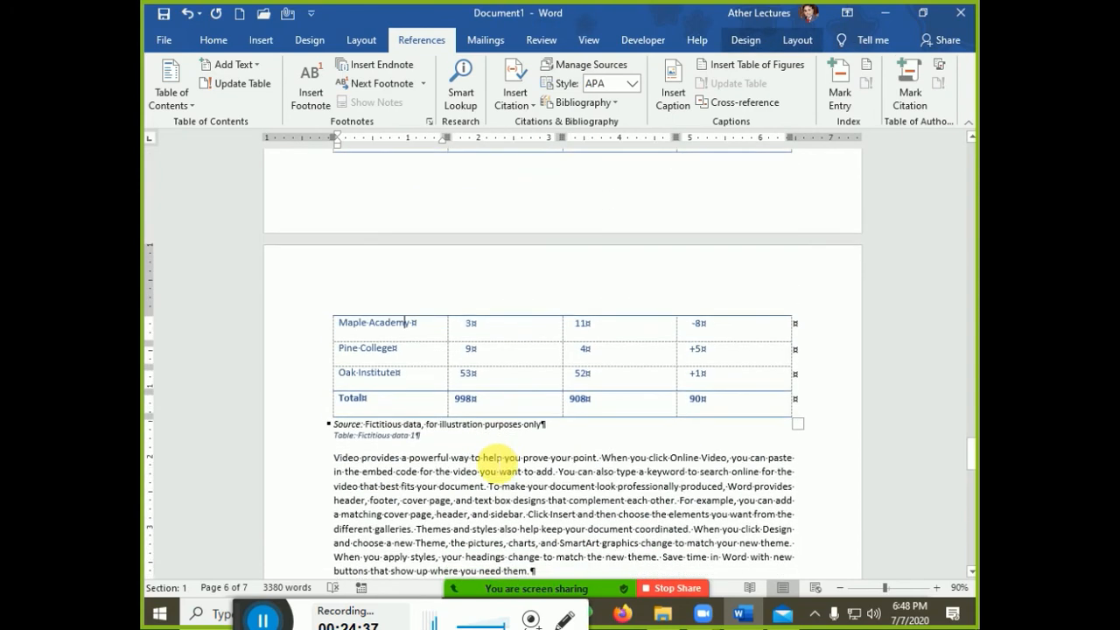
left_click(398, 434)
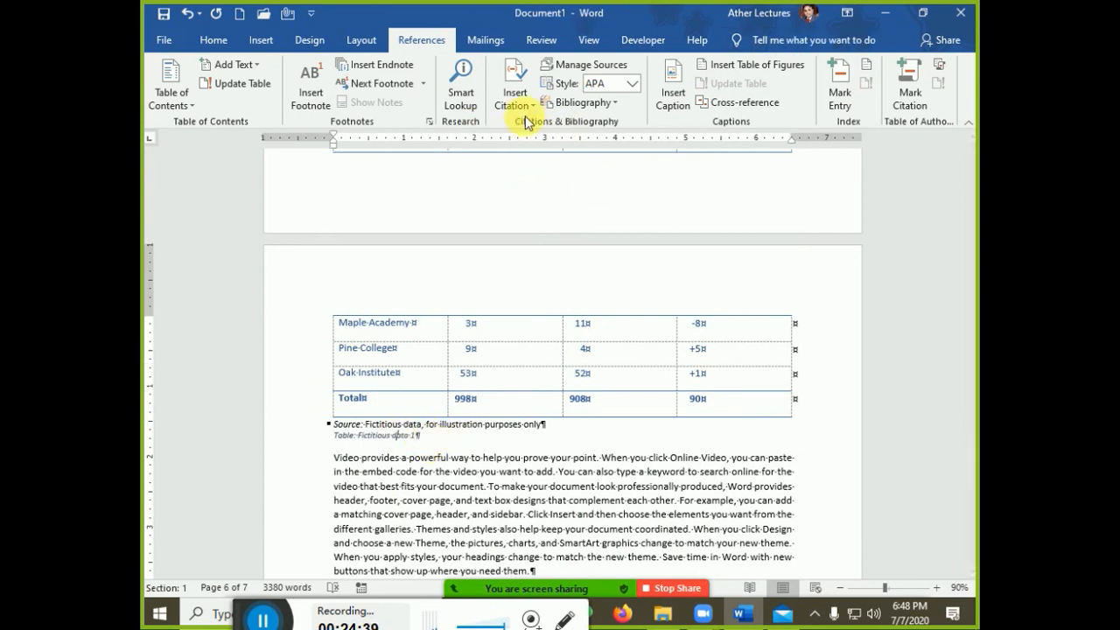
left_click(674, 92)
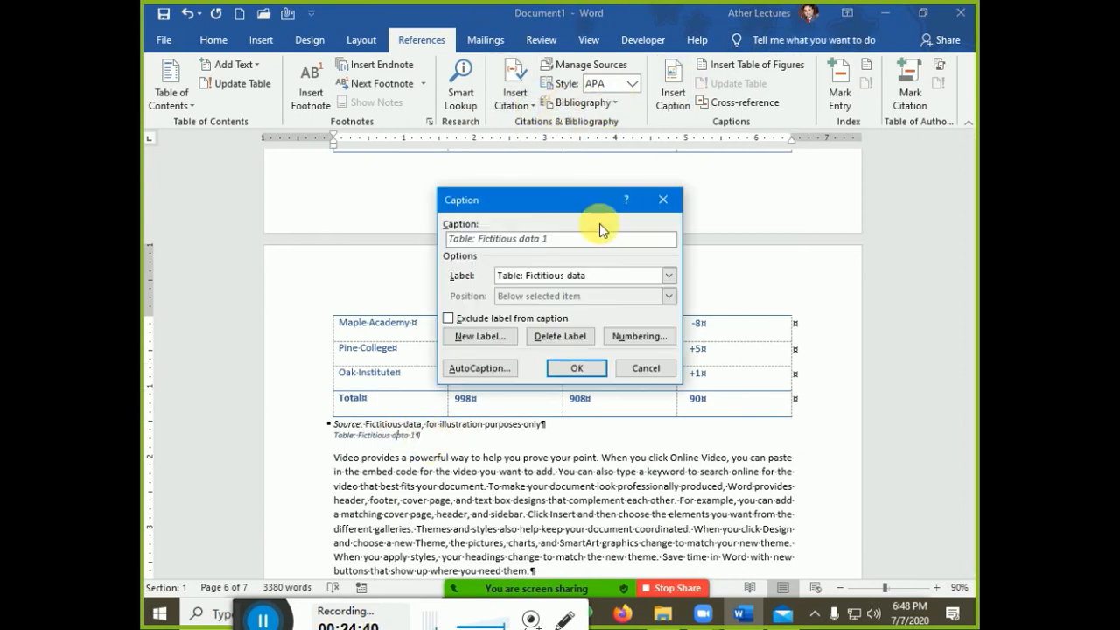
left_click(553, 276)
left_click(560, 321)
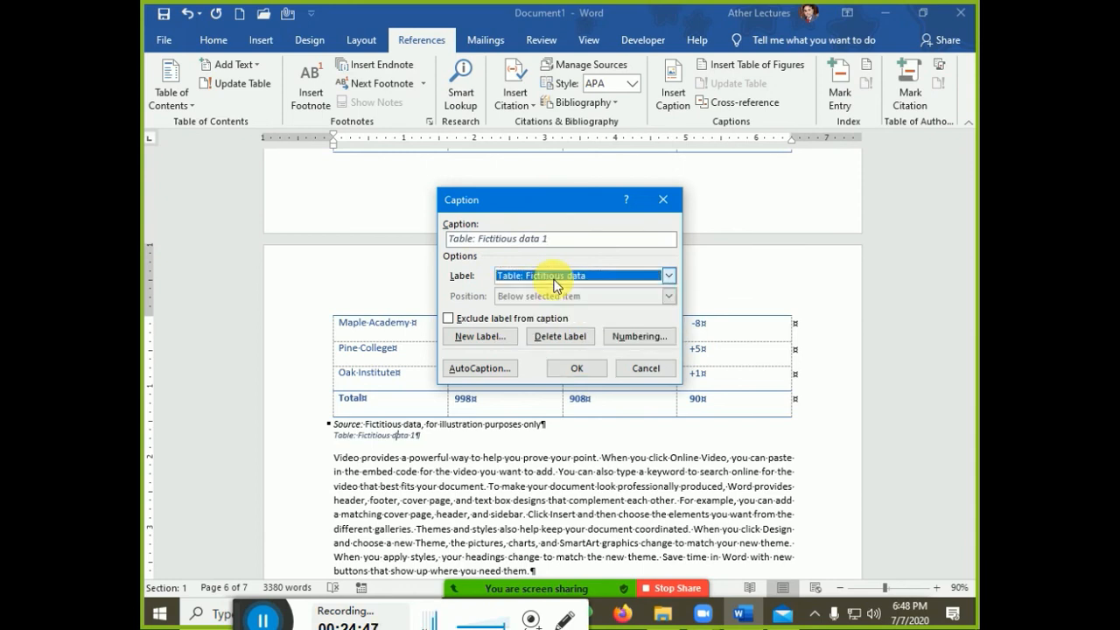
left_click(576, 367)
scroll(553, 449, "down", 15)
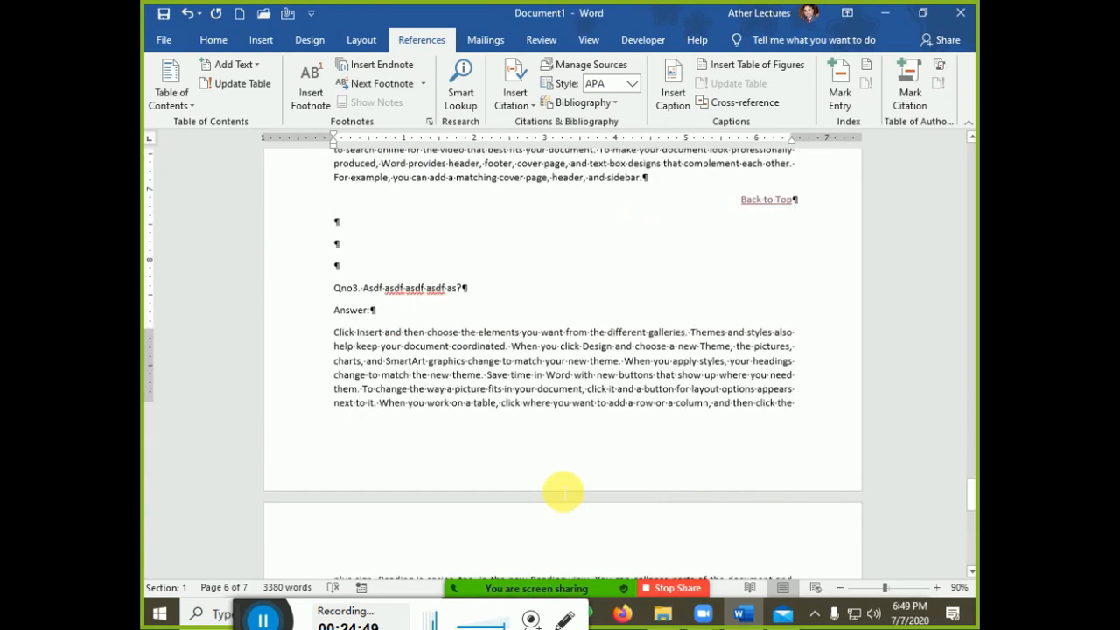
scroll(564, 490, "down", 3)
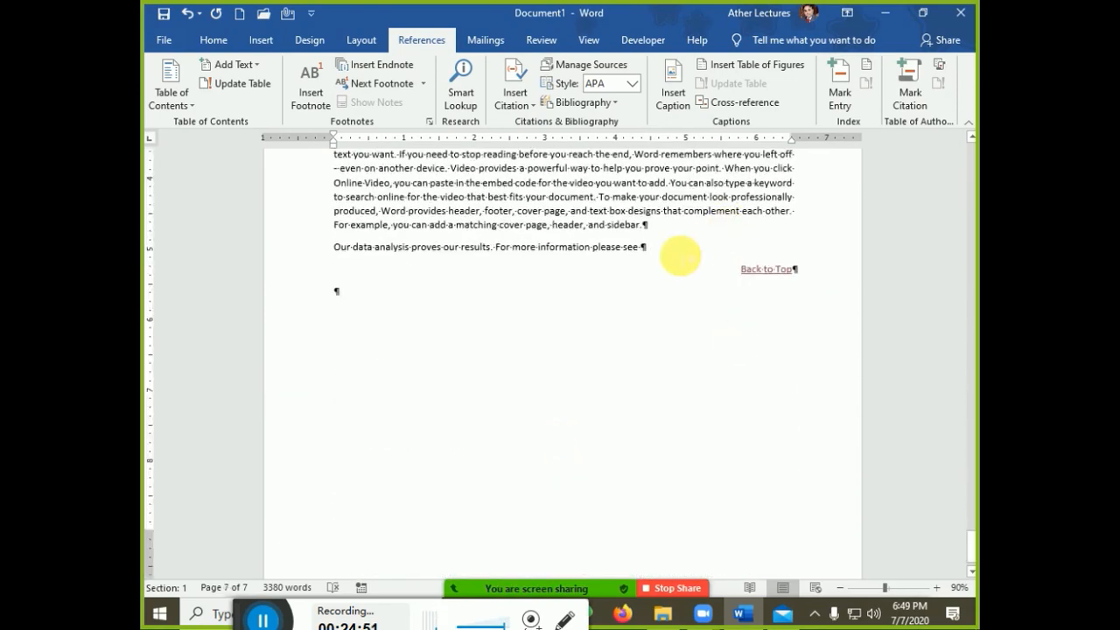
Insert a cross-reference to the 'Table: Fictitious data 1' caption after 'please see'
left_click(731, 102)
left_click(733, 276)
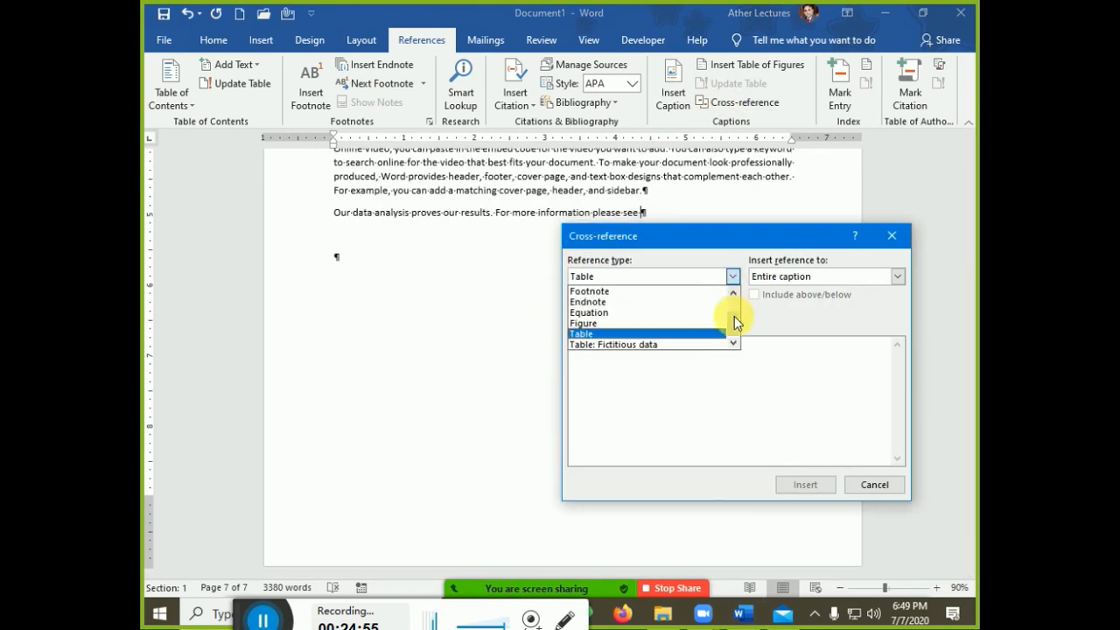
left_click(630, 346)
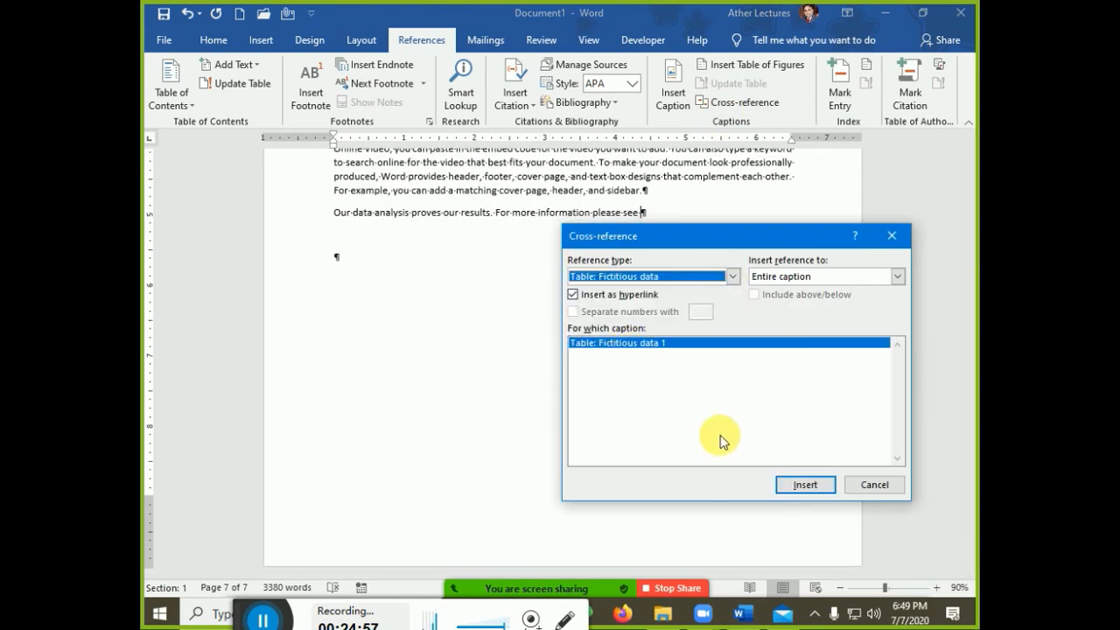
left_click(805, 487)
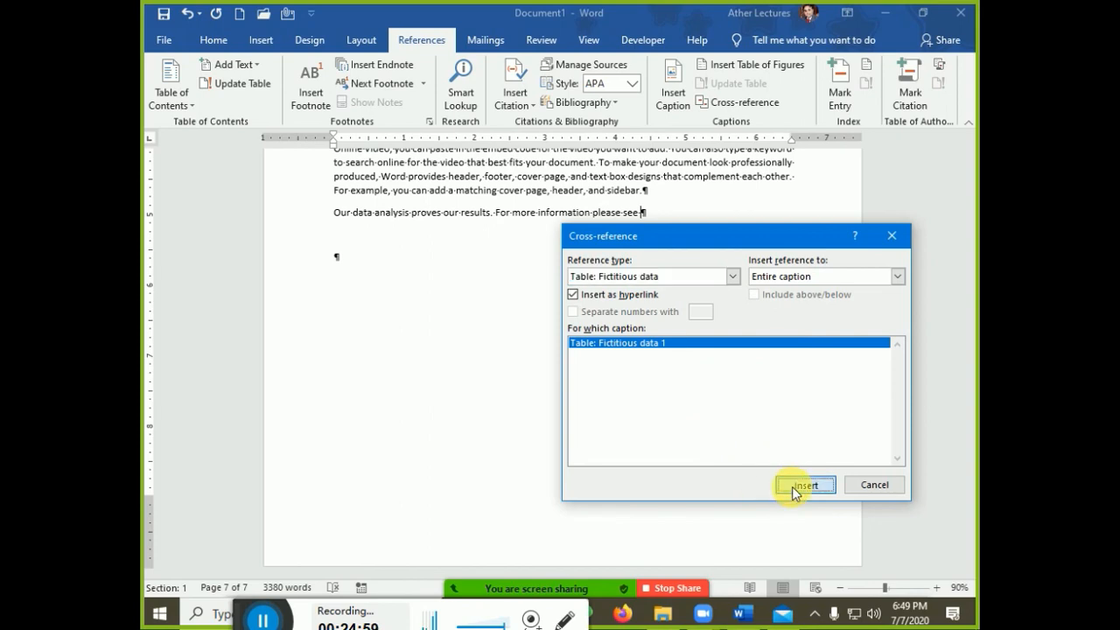
left_click(858, 484)
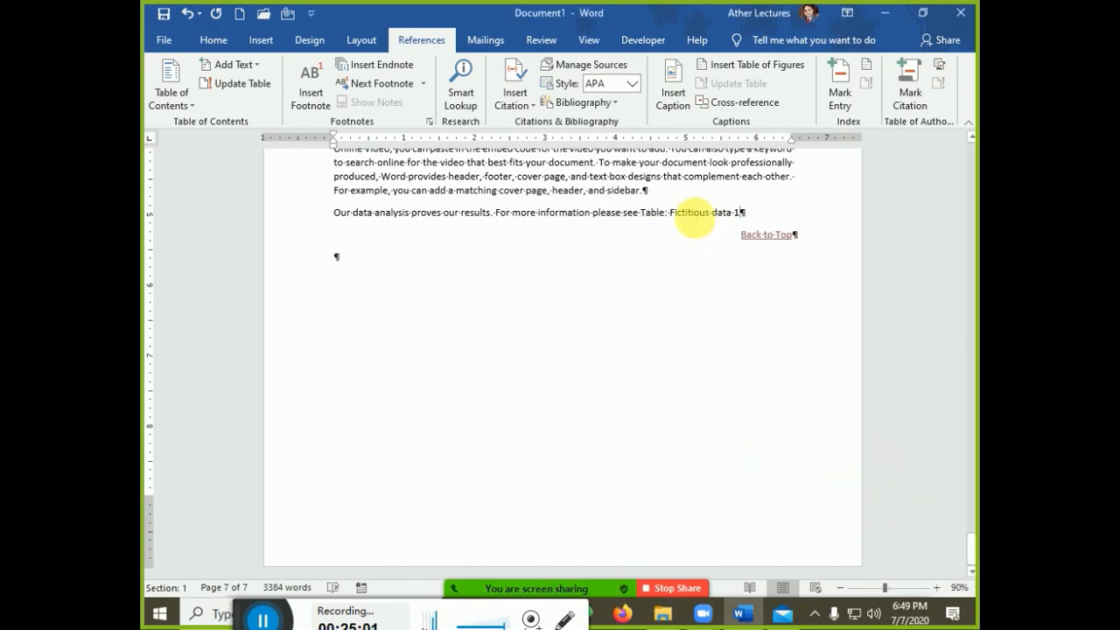
Follow the new cross-reference to check it jumps to the enrollment table caption
left_click(700, 220, "ctrl")
scroll(555, 219, "up", 5)
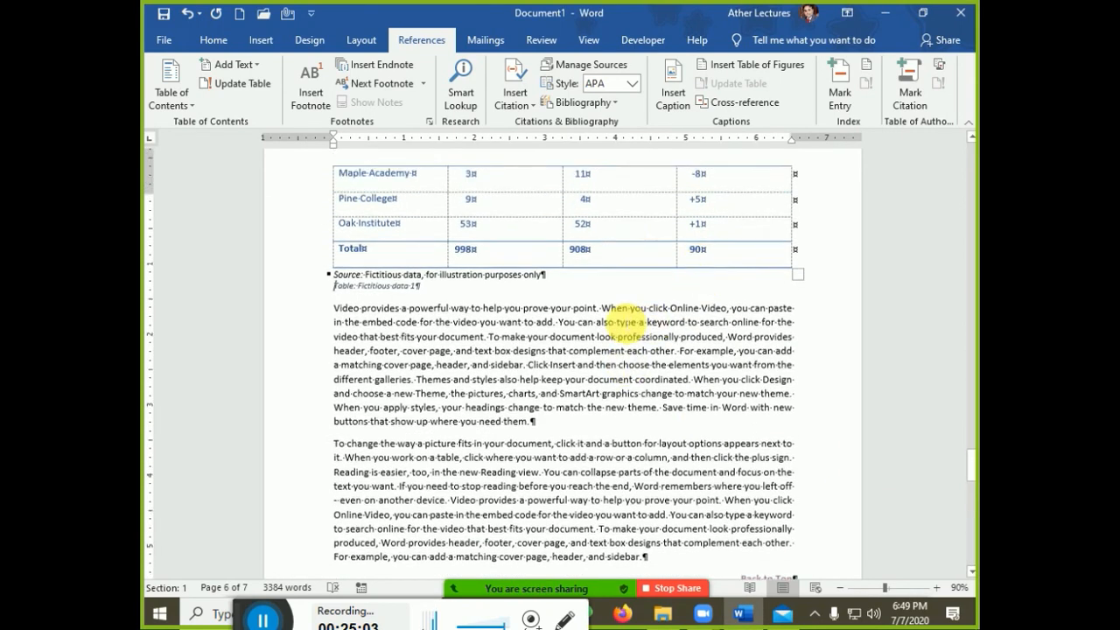
scroll(558, 284, "up", 10)
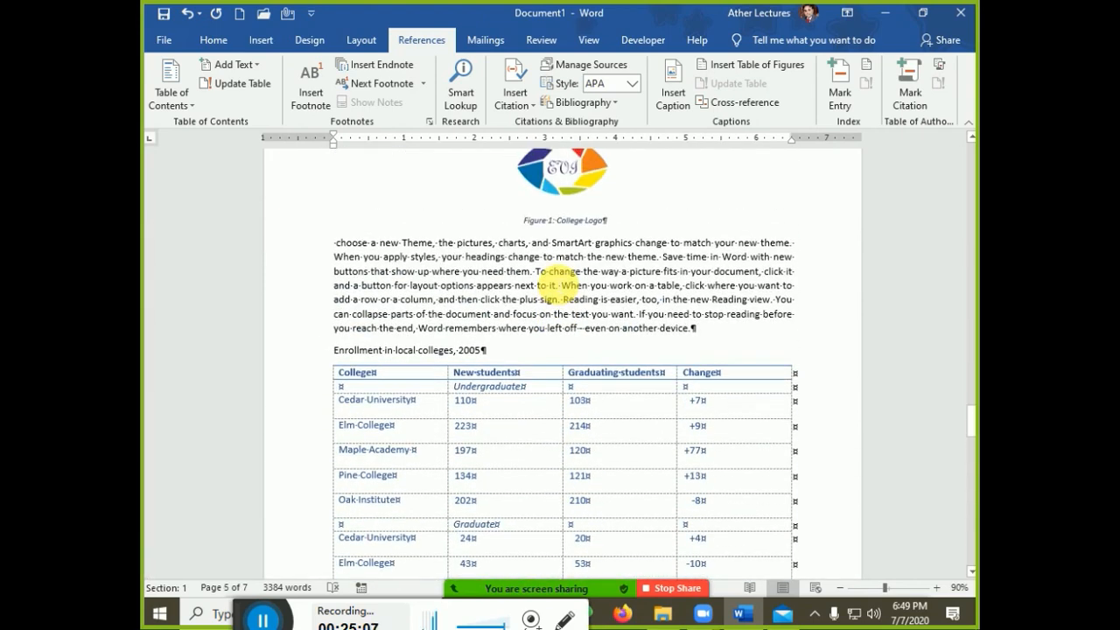
left_click(265, 42)
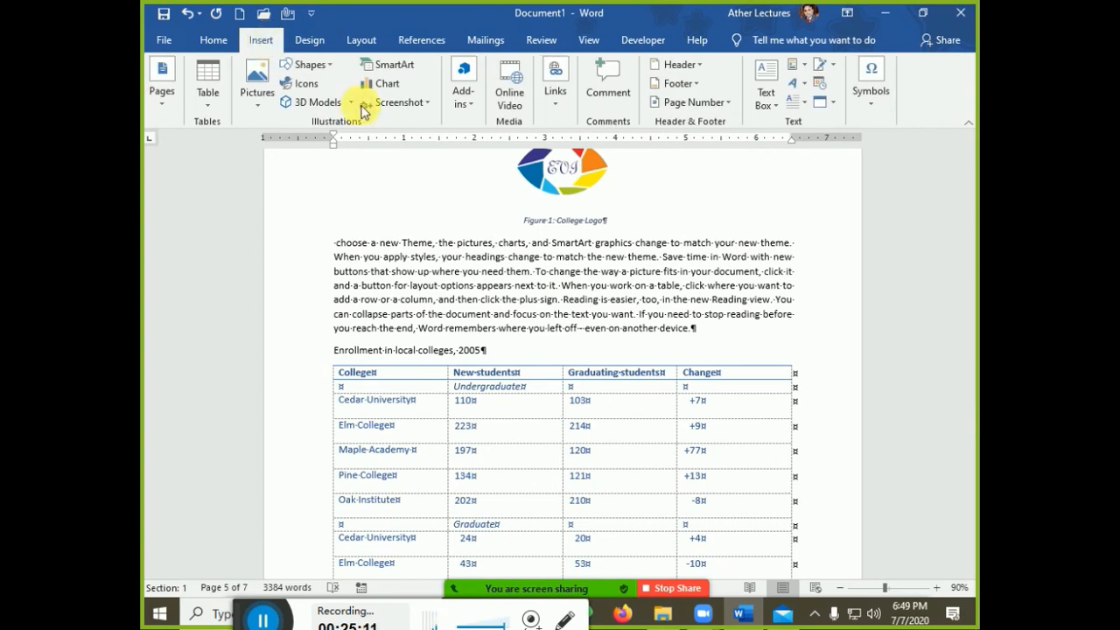
left_click(553, 111)
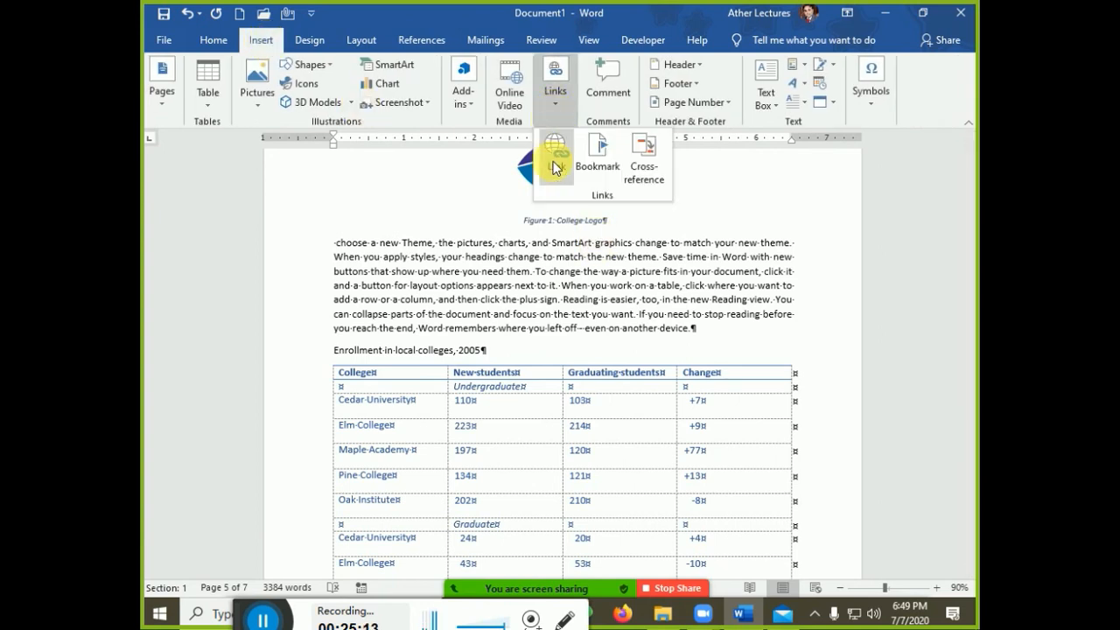